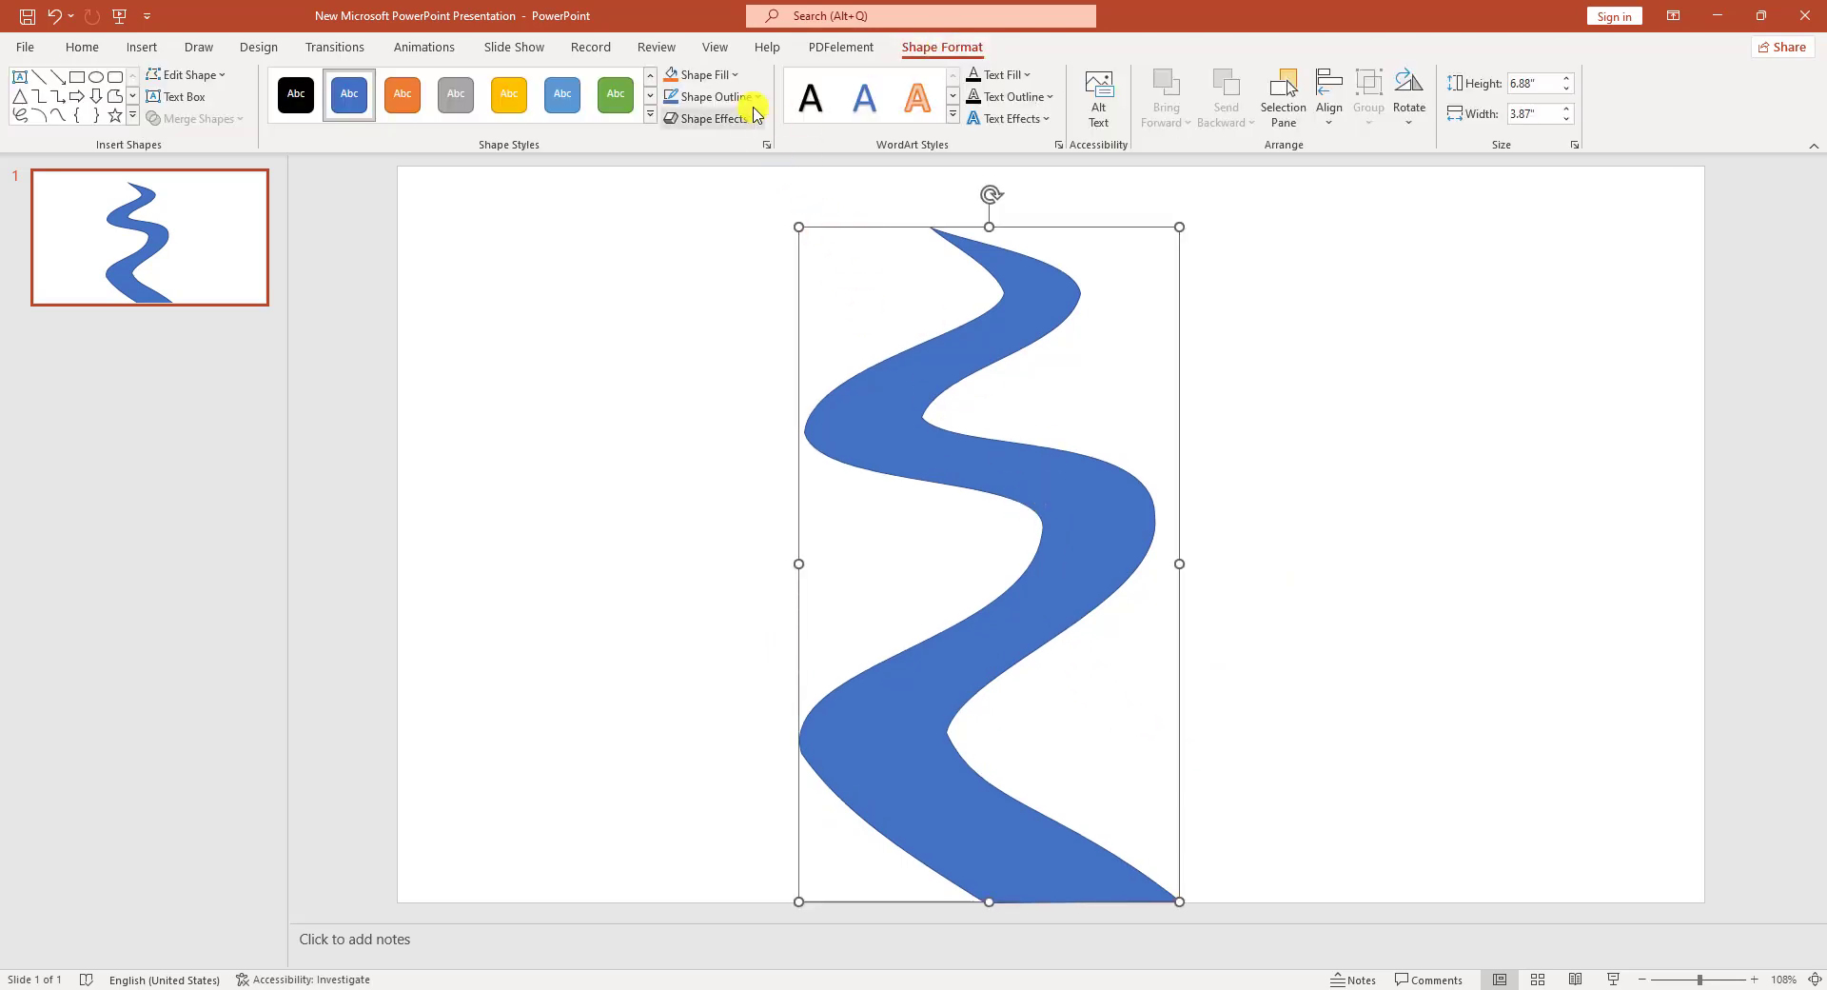
Open the Shape Outline options for the new winding blue road shape.
left_click(754, 99)
Give the road no outline, the 3-D Preset 2 effect and a dark grey fill.
left_click(739, 305)
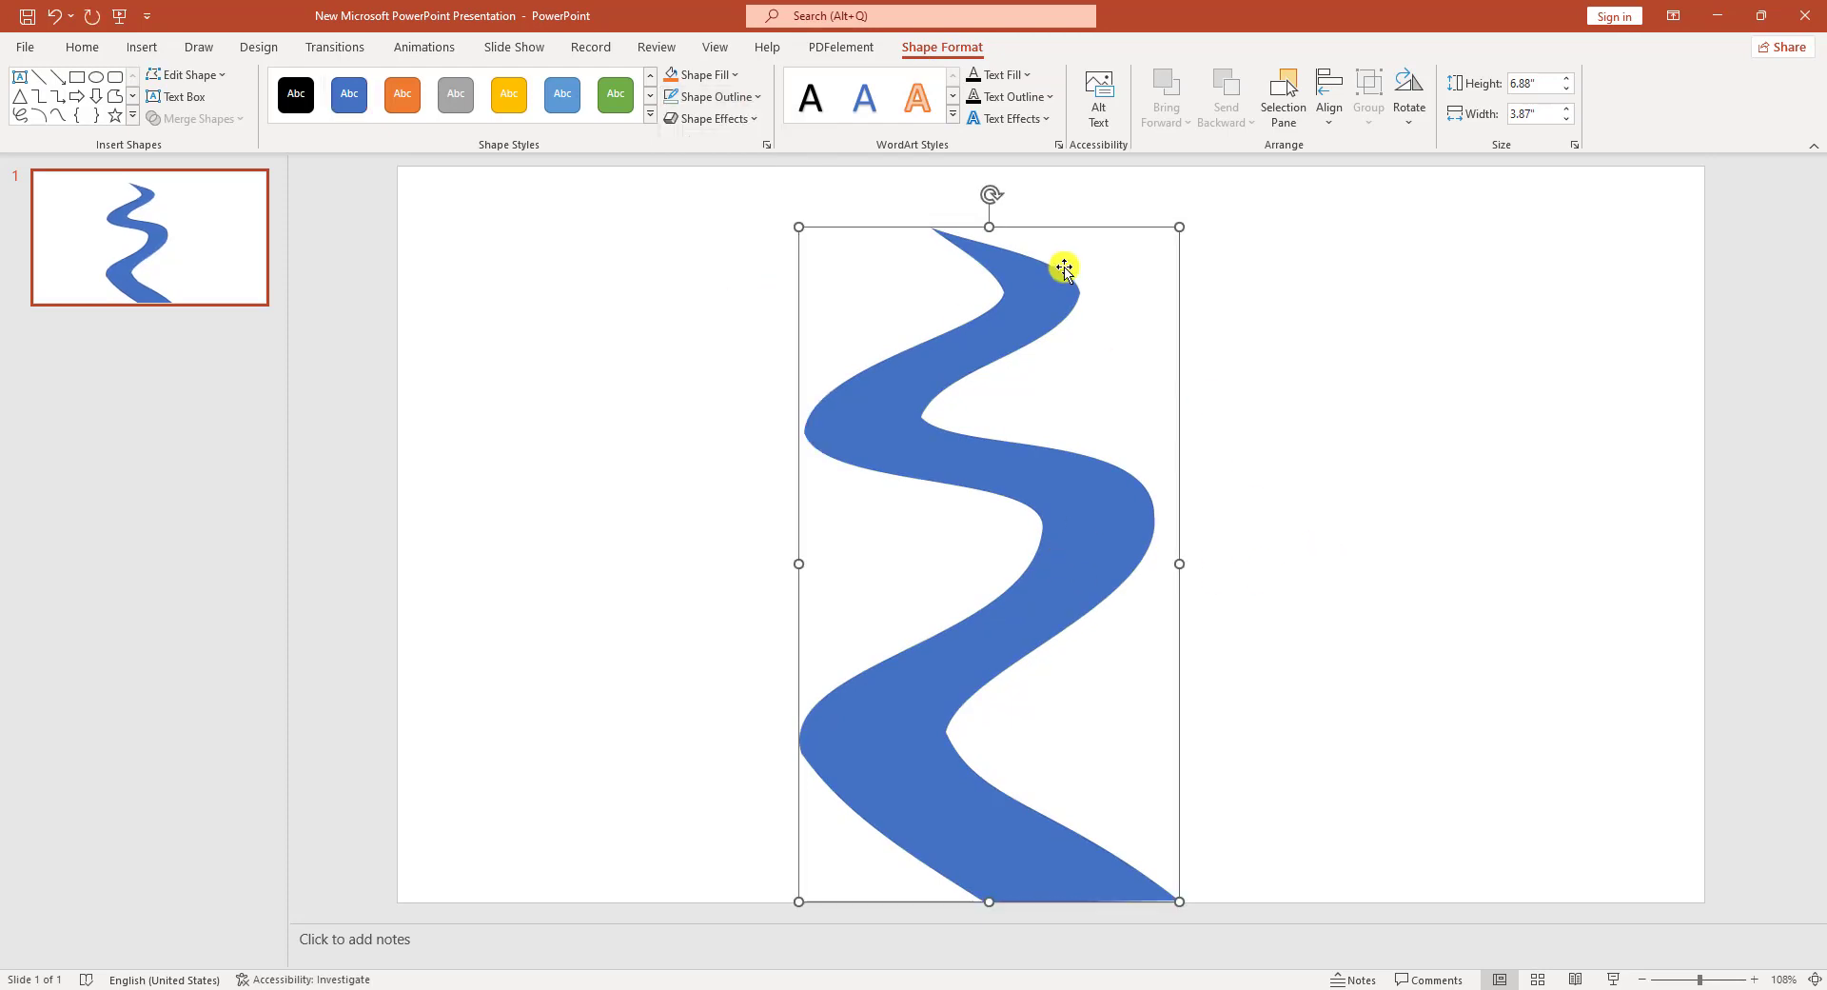
left_click(752, 119)
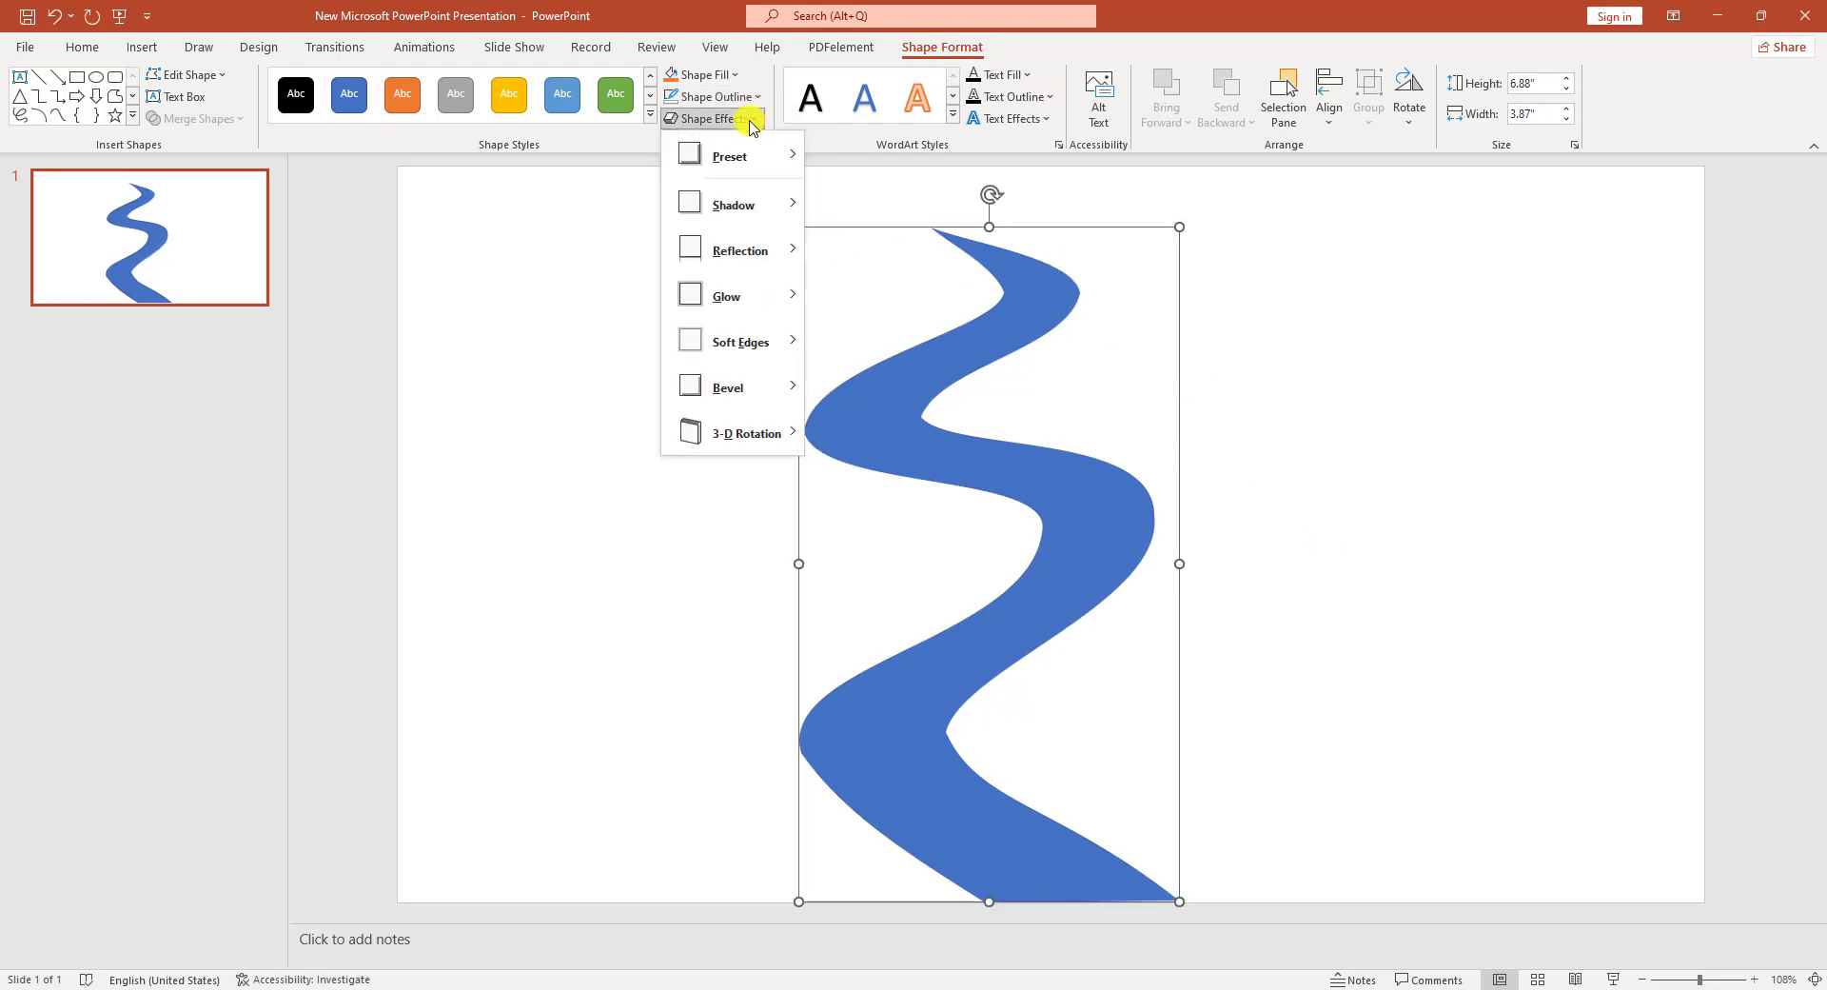
mouse_move(750, 152)
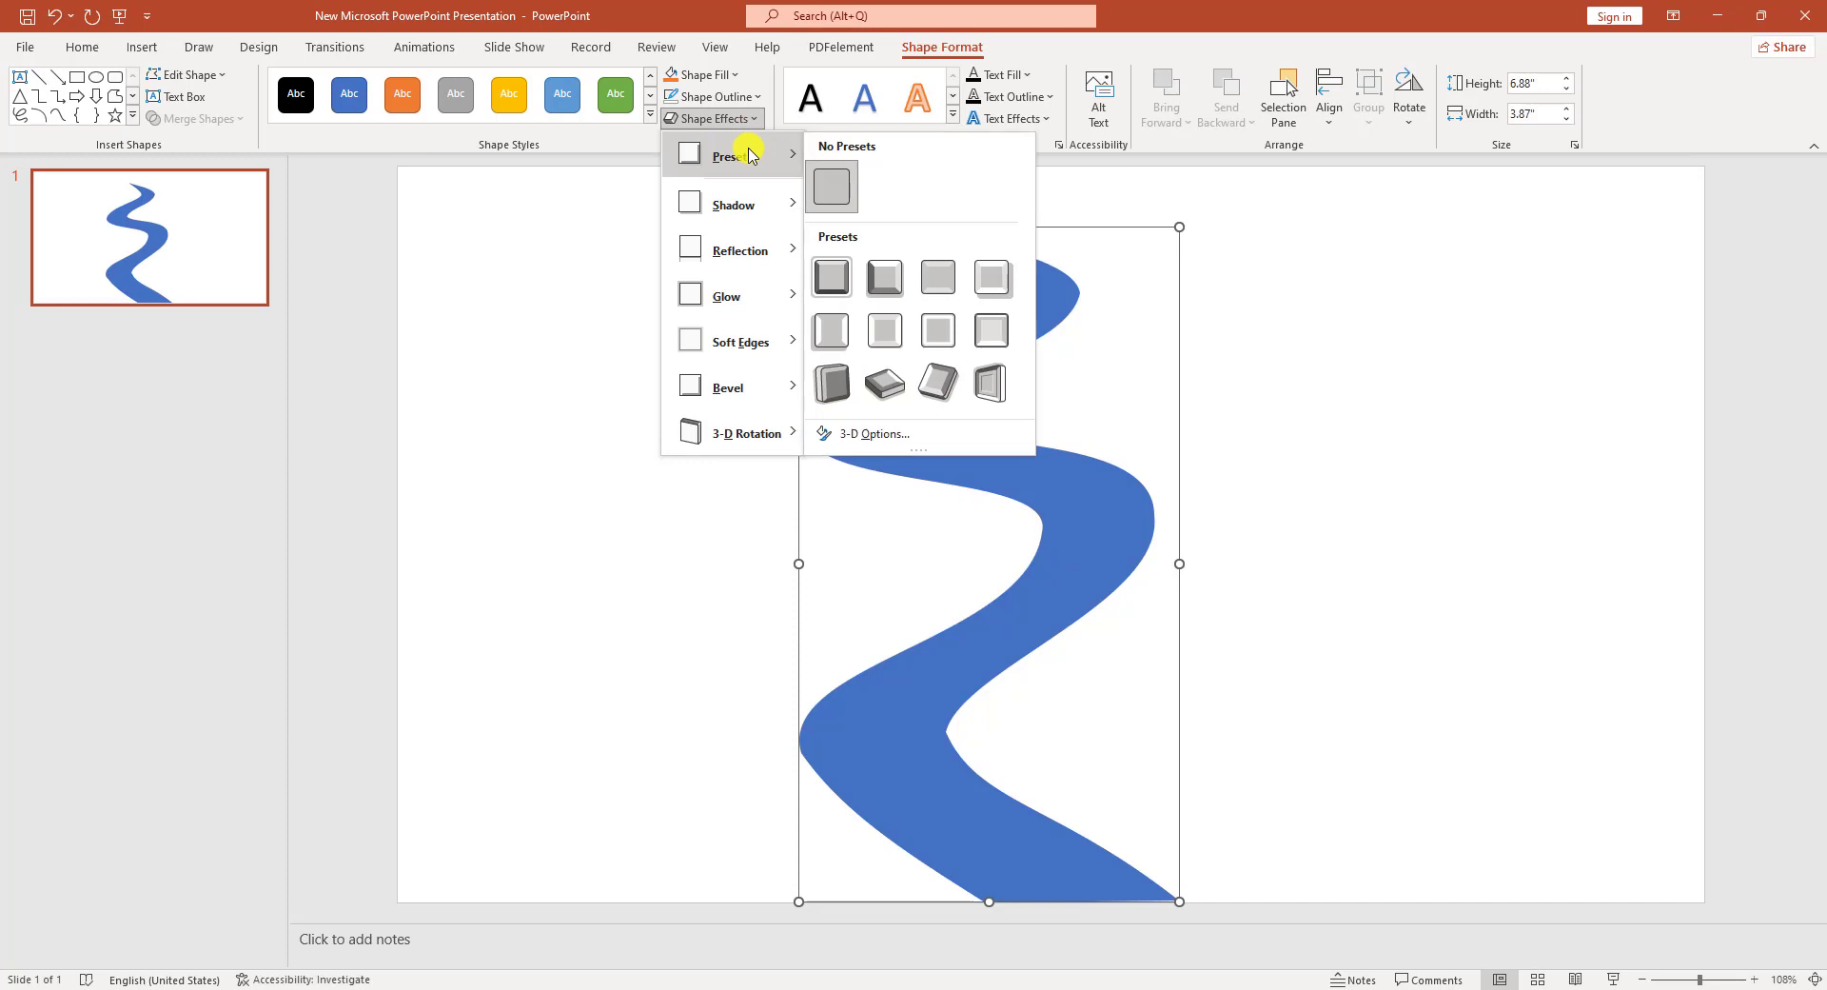
left_click(884, 278)
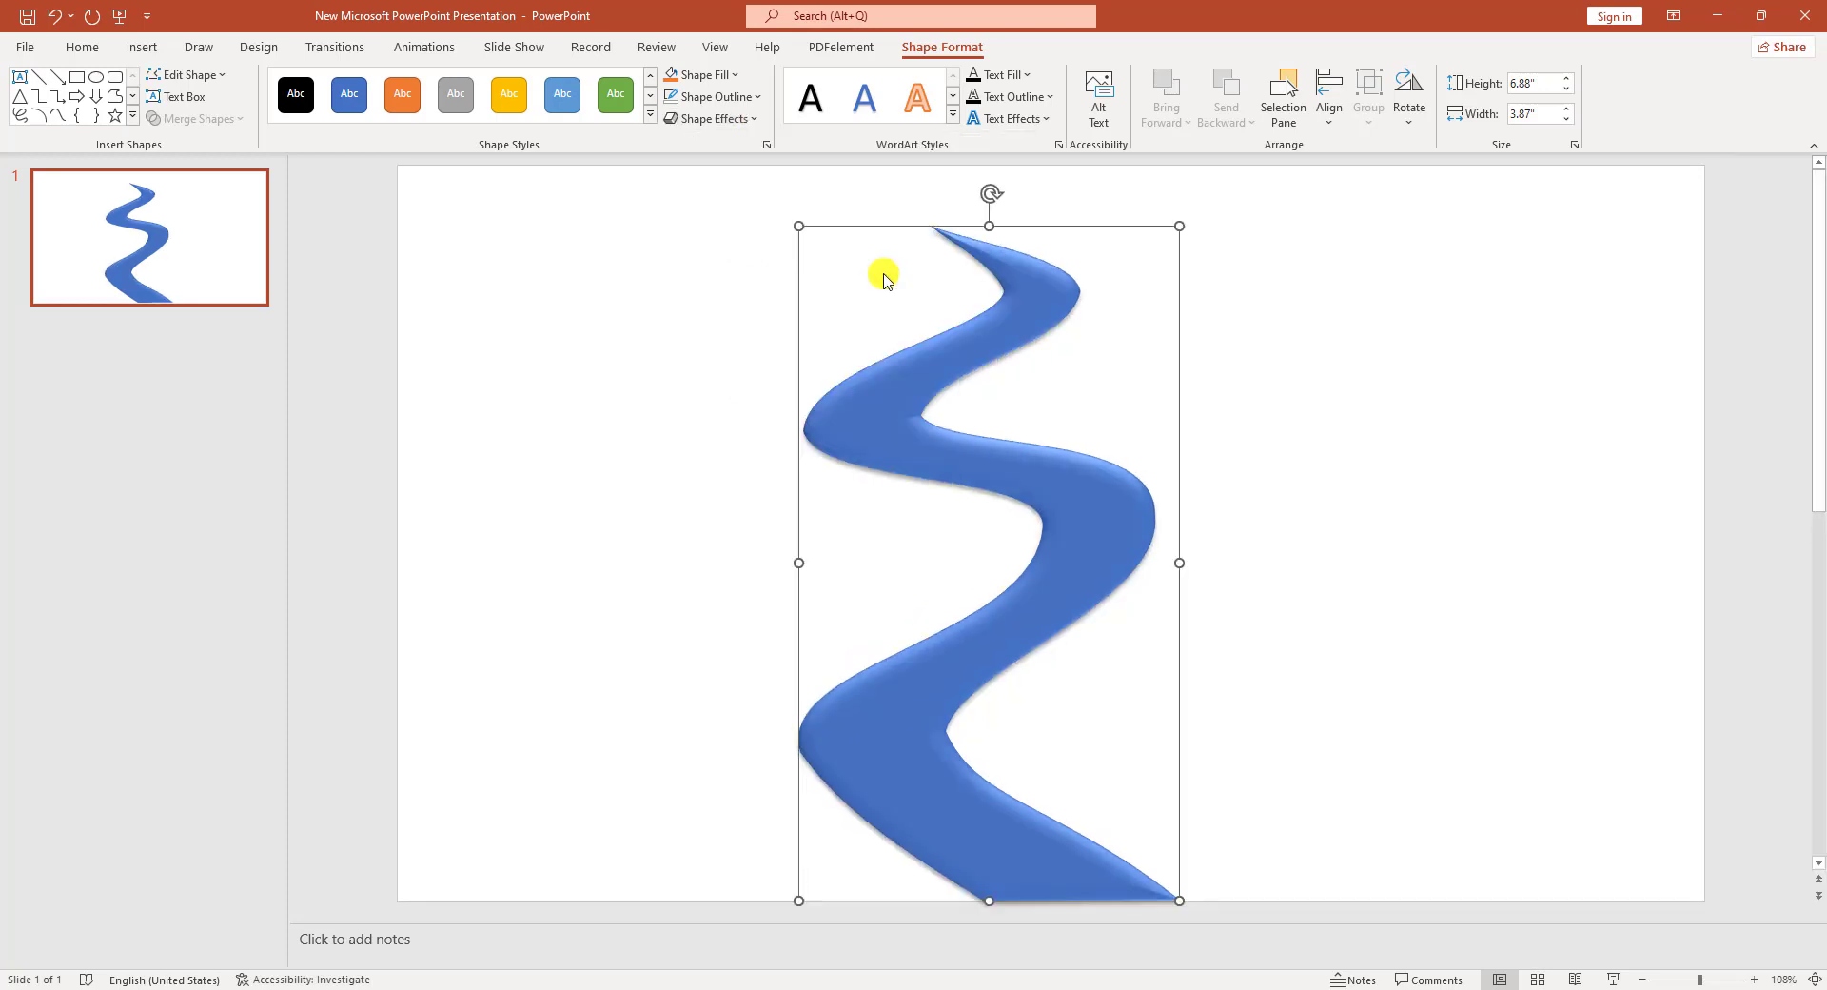
left_click(728, 74)
left_click(687, 177)
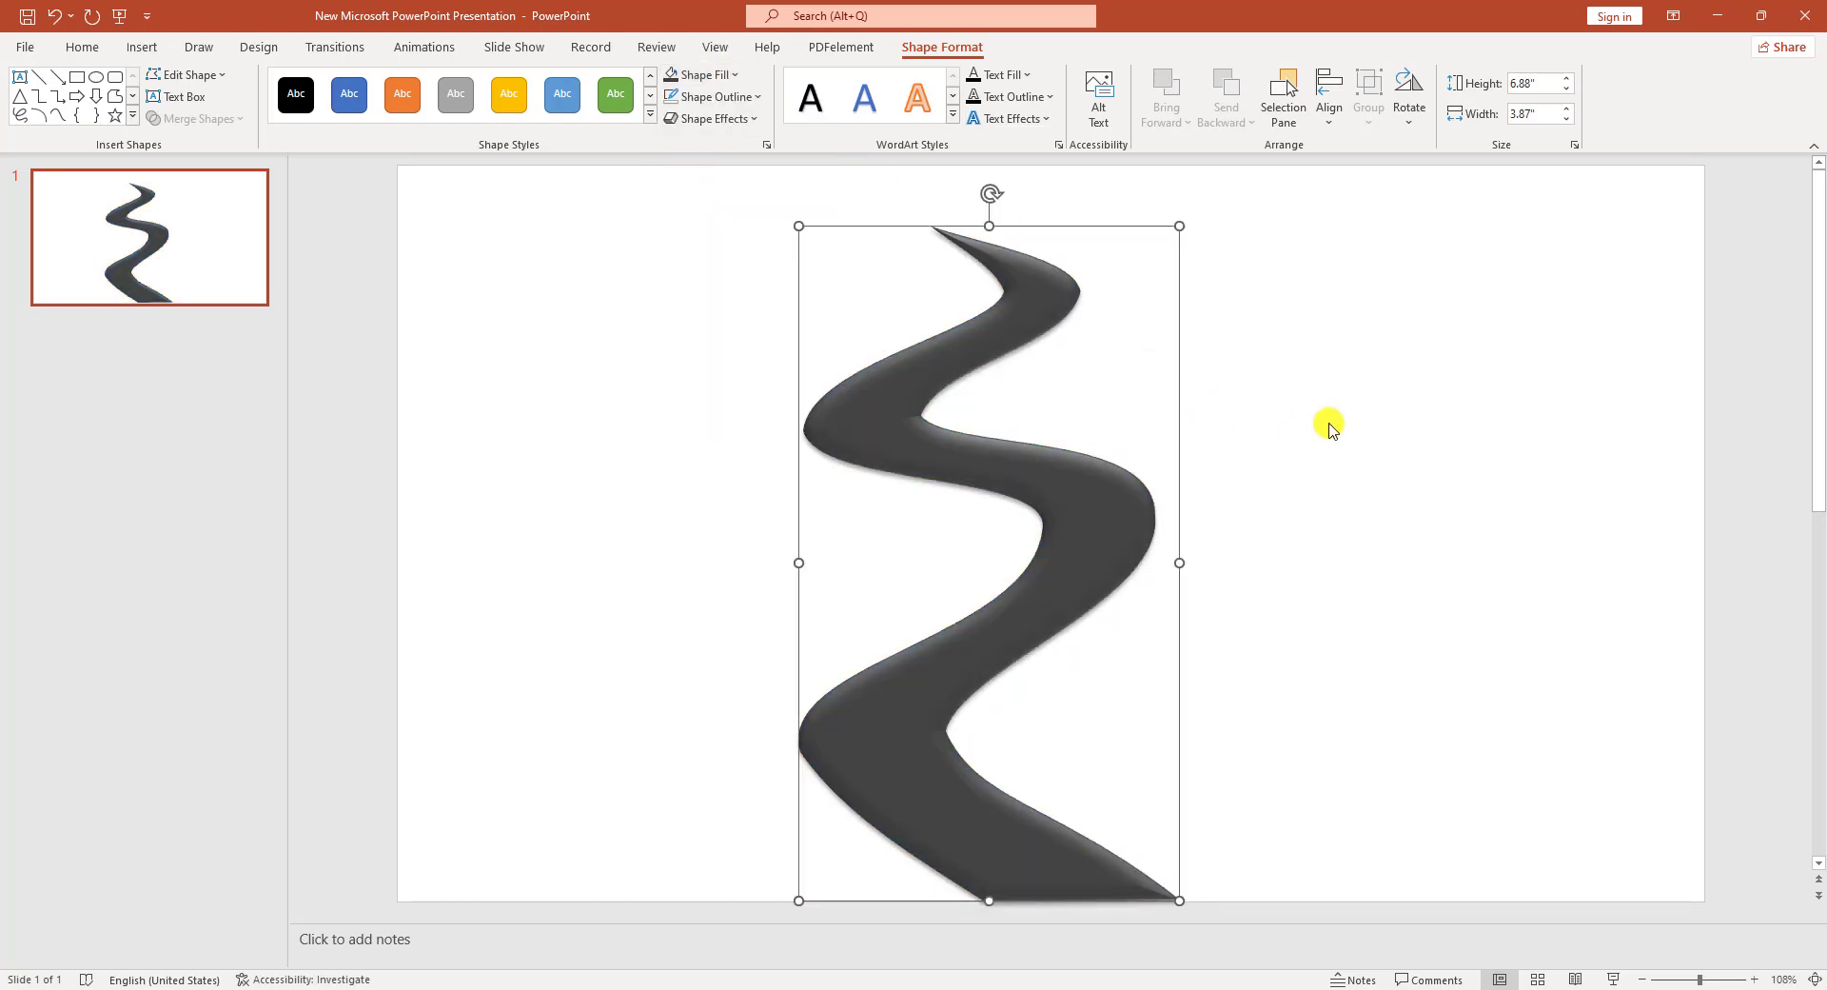
Draw a blue freeform beside the road's right bend and send it to the back.
left_click(142, 47)
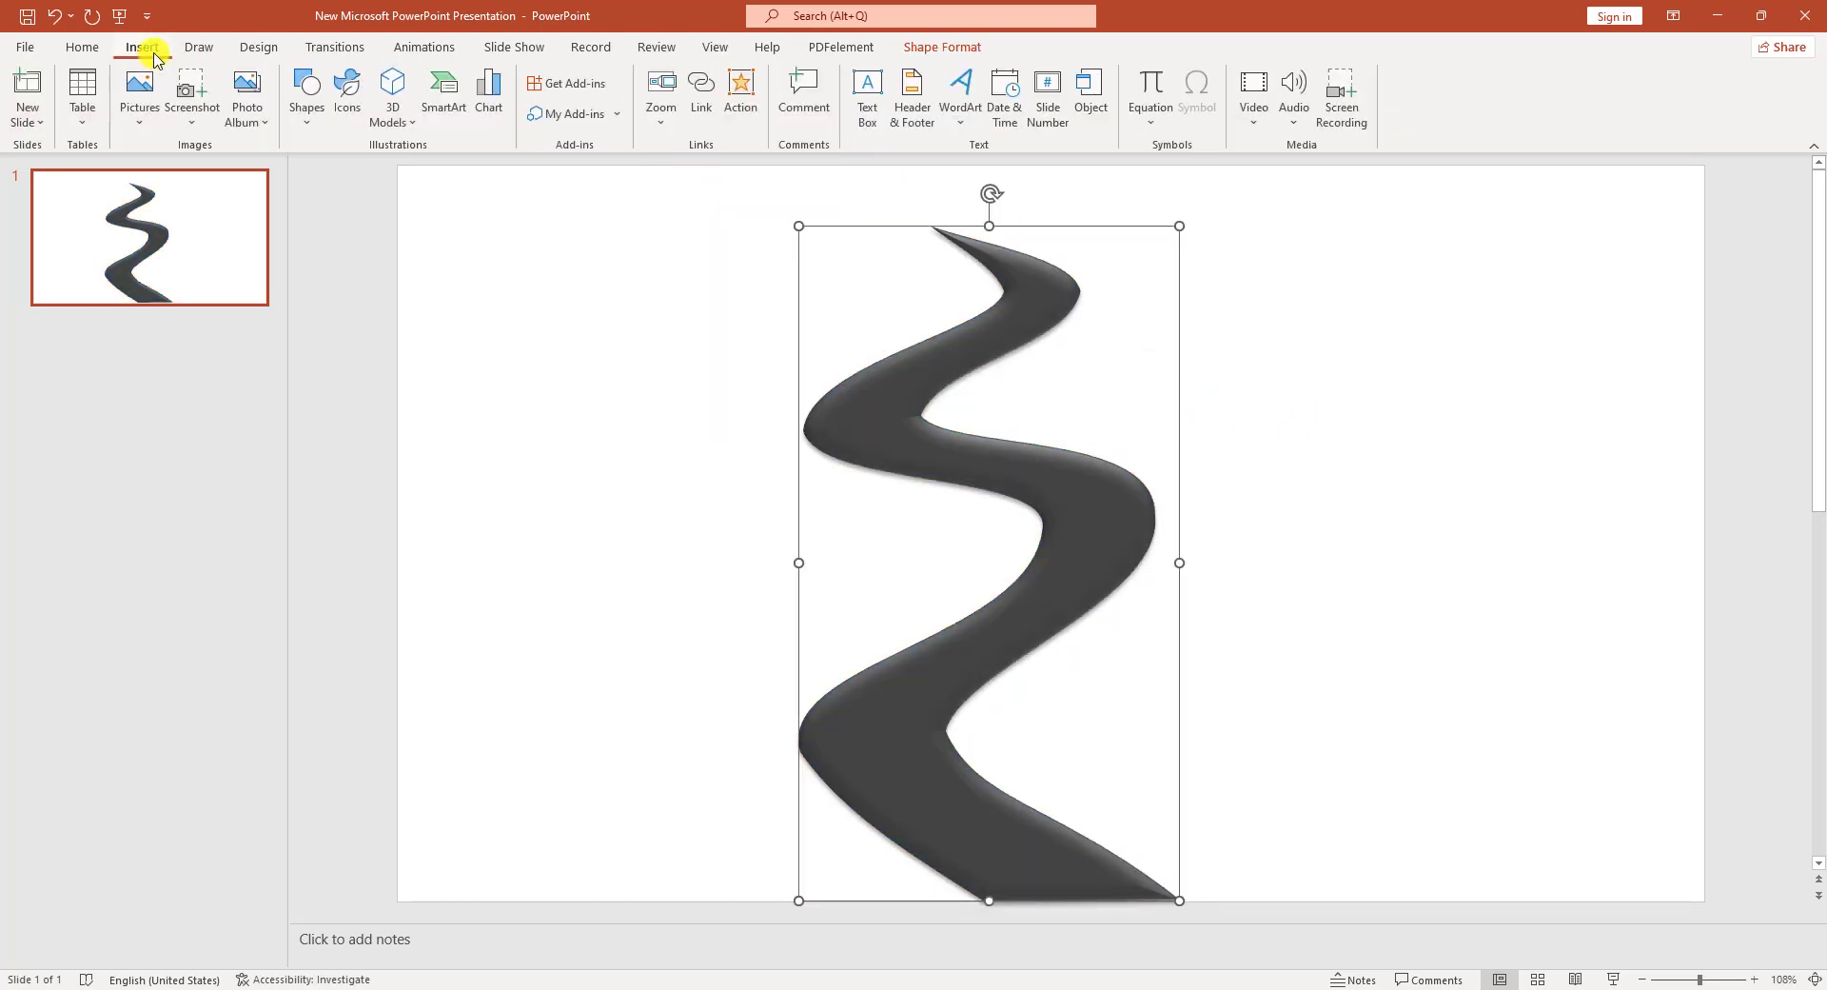
left_click(307, 119)
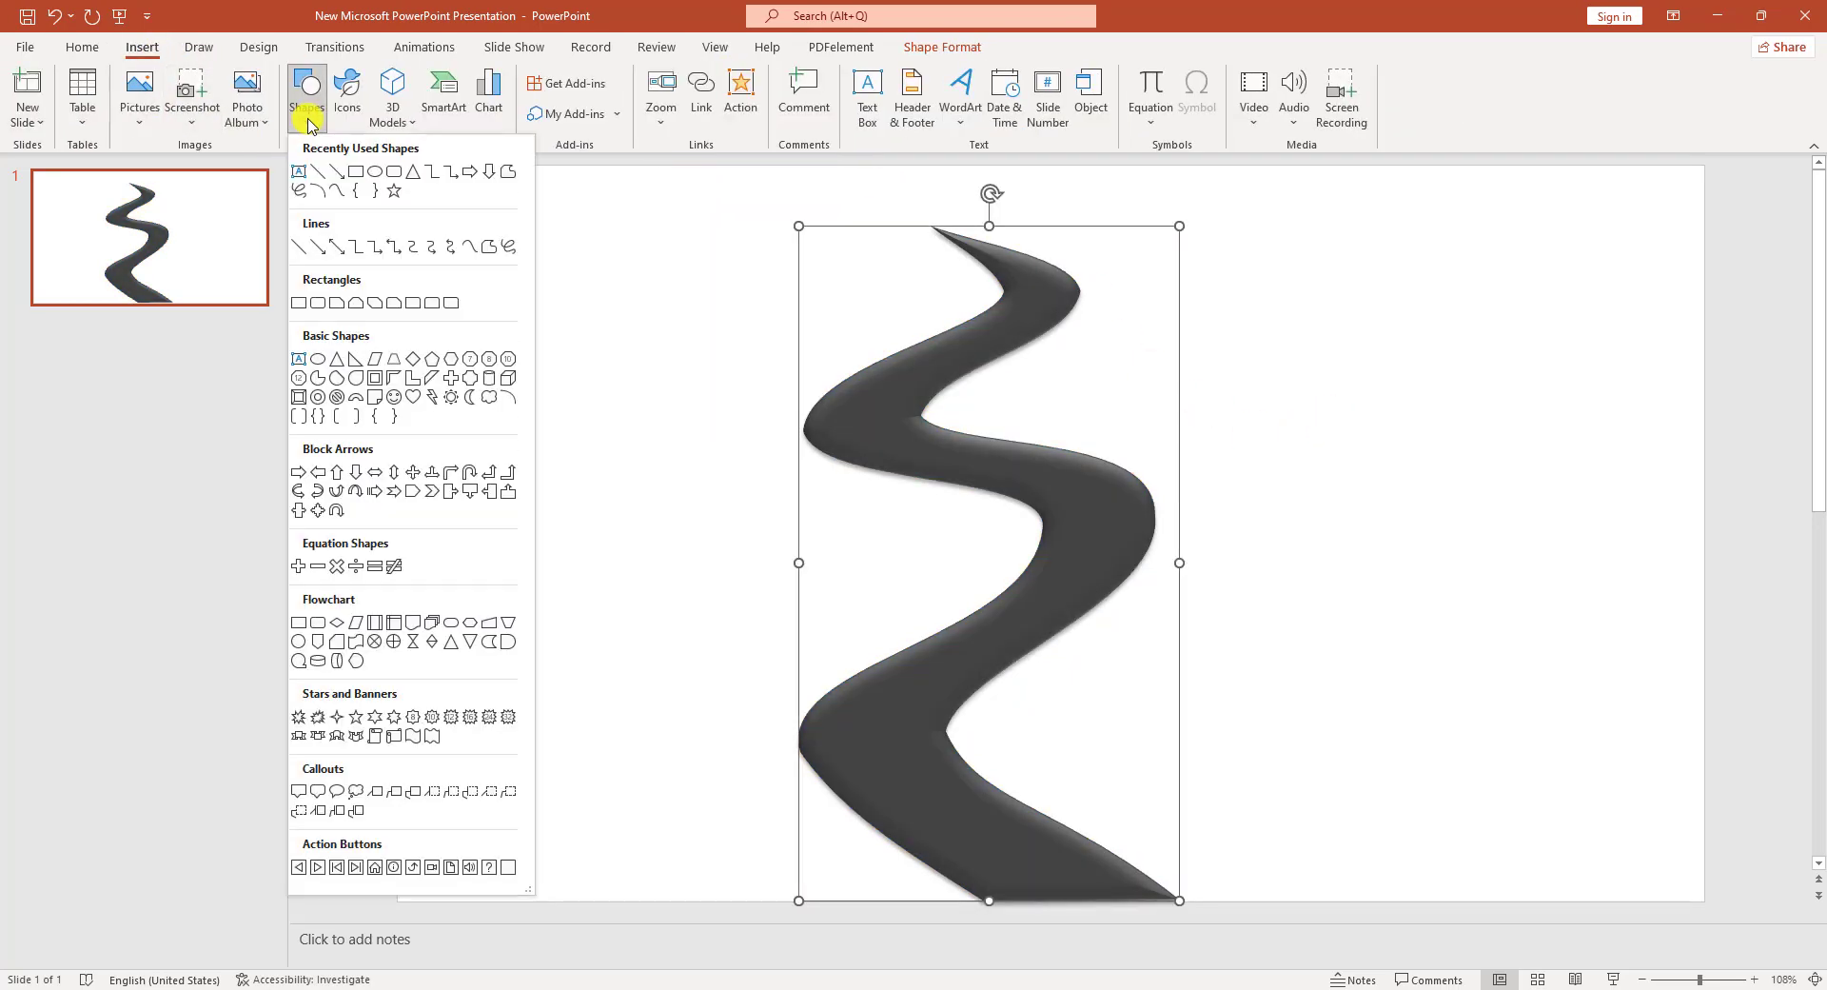
left_click(491, 247)
left_click(1285, 897)
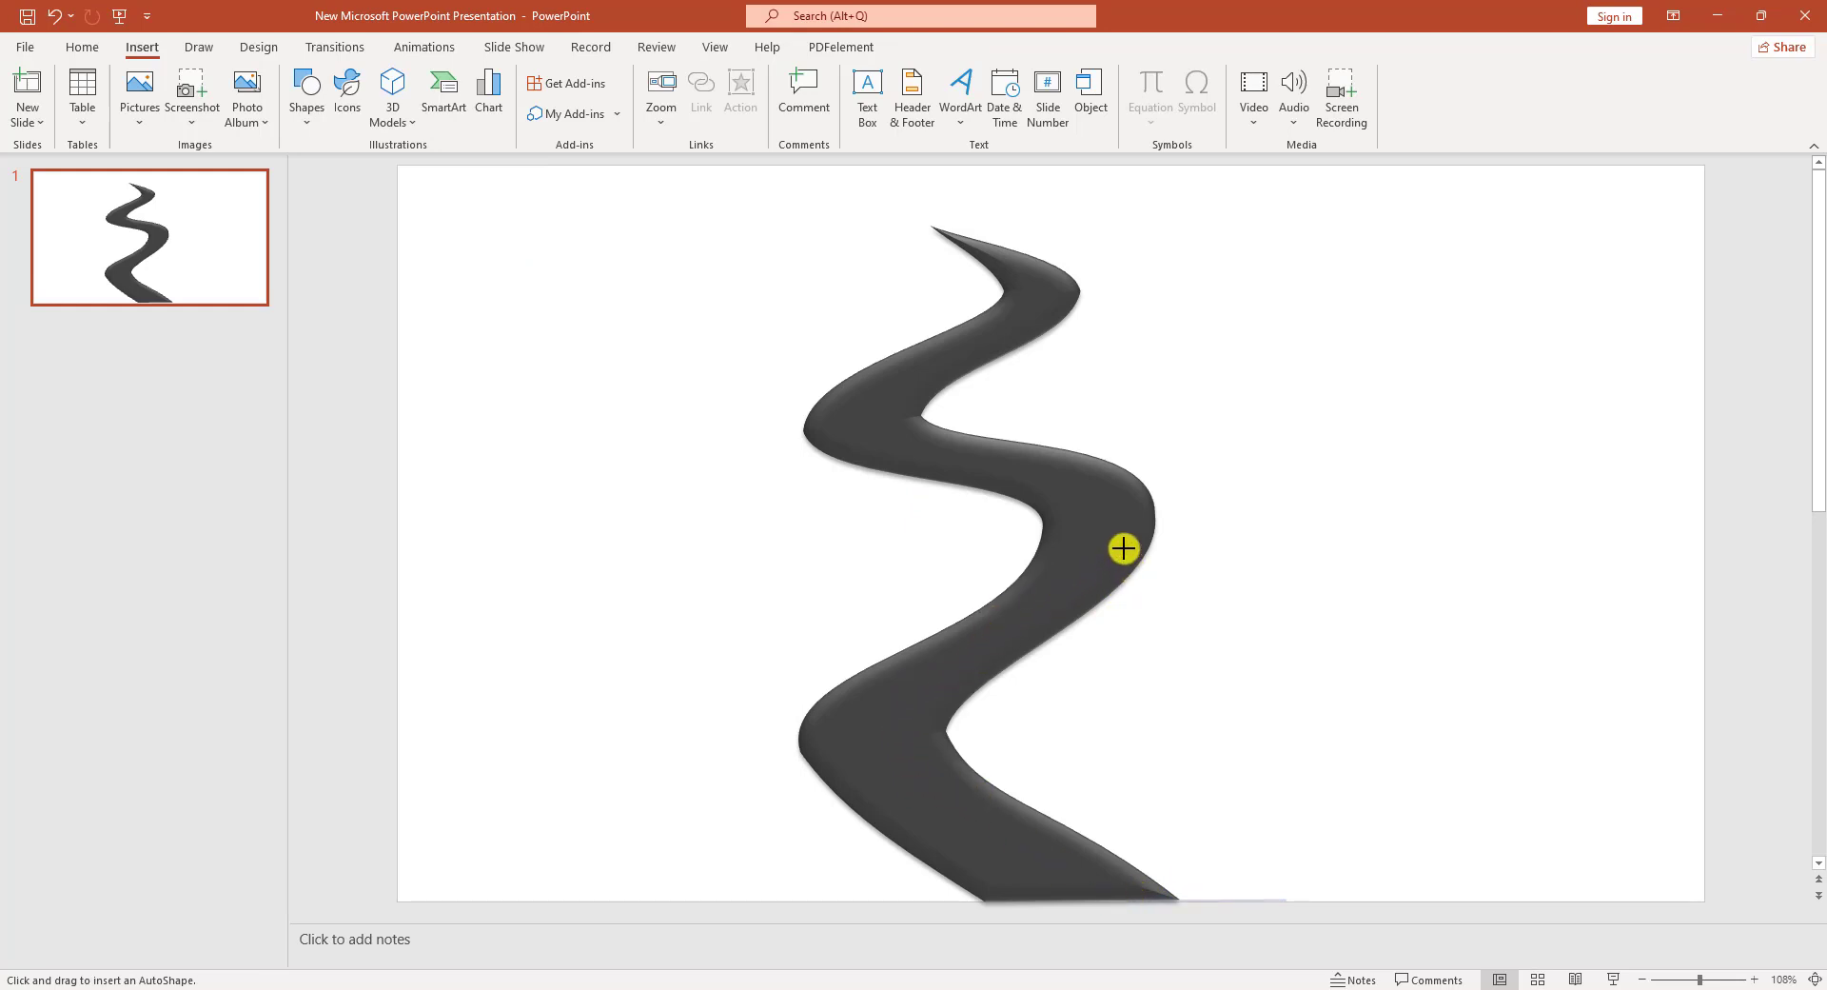
left_click(1286, 899)
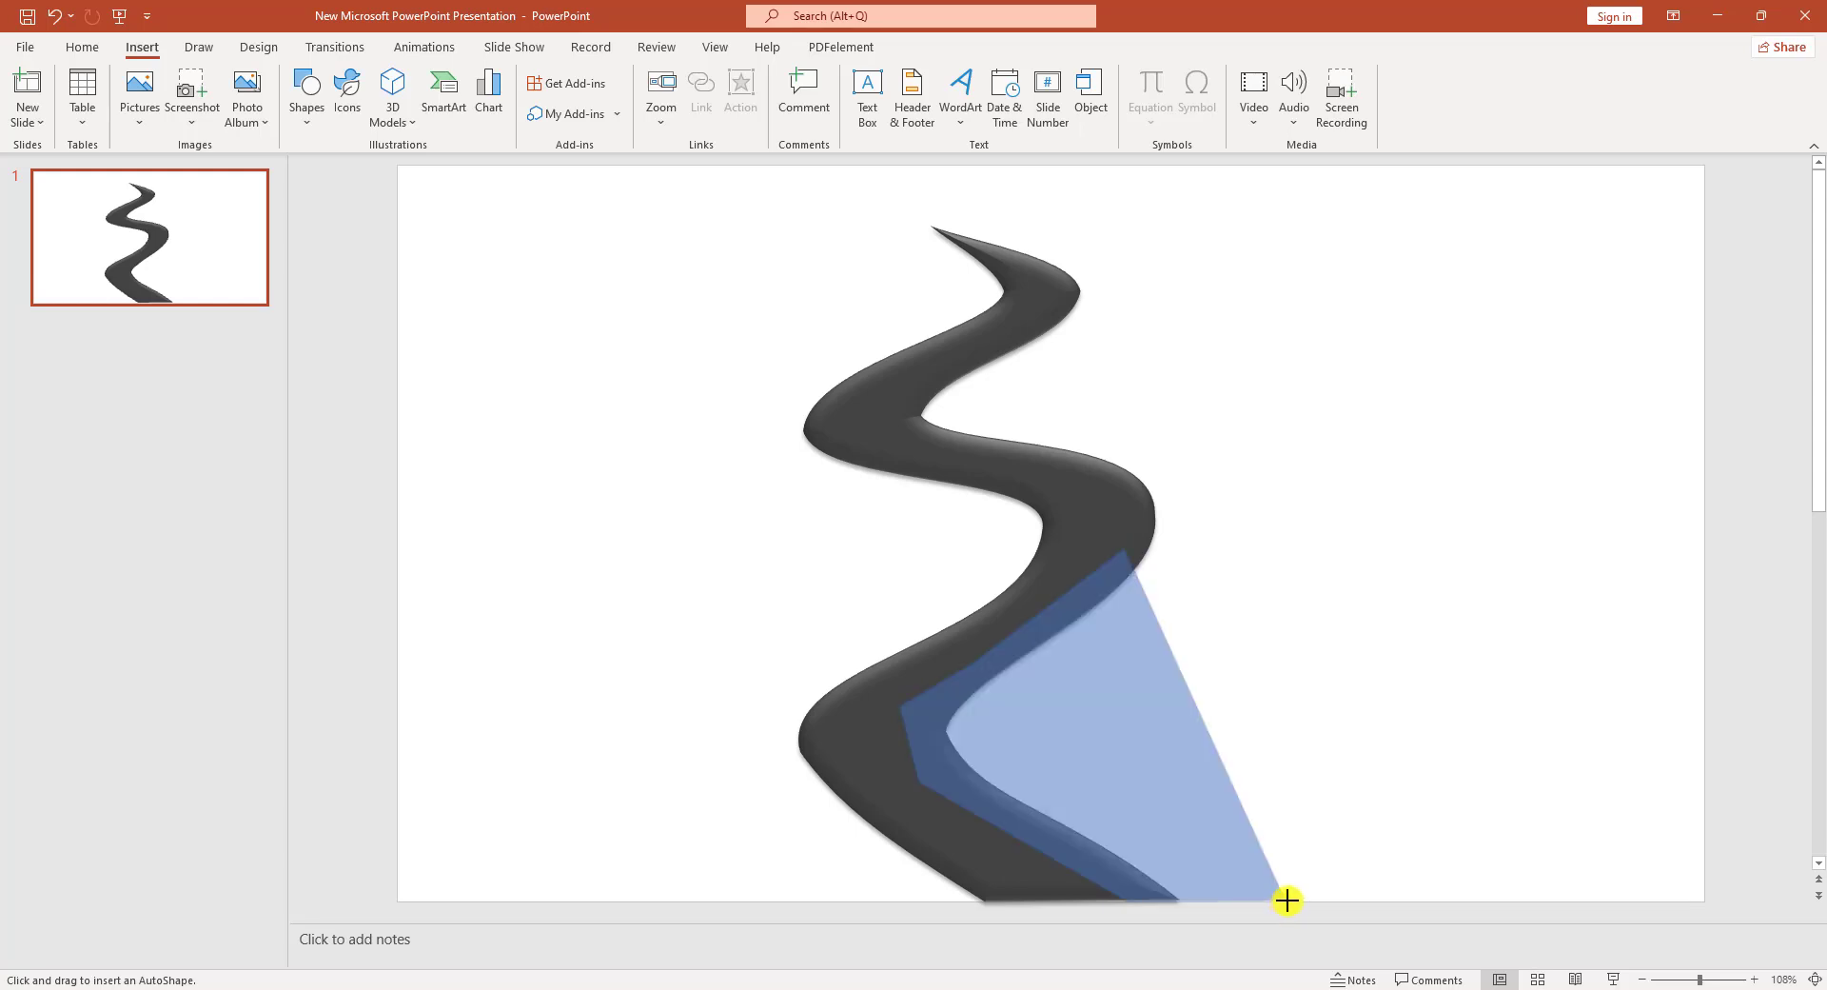
right_click(1104, 754)
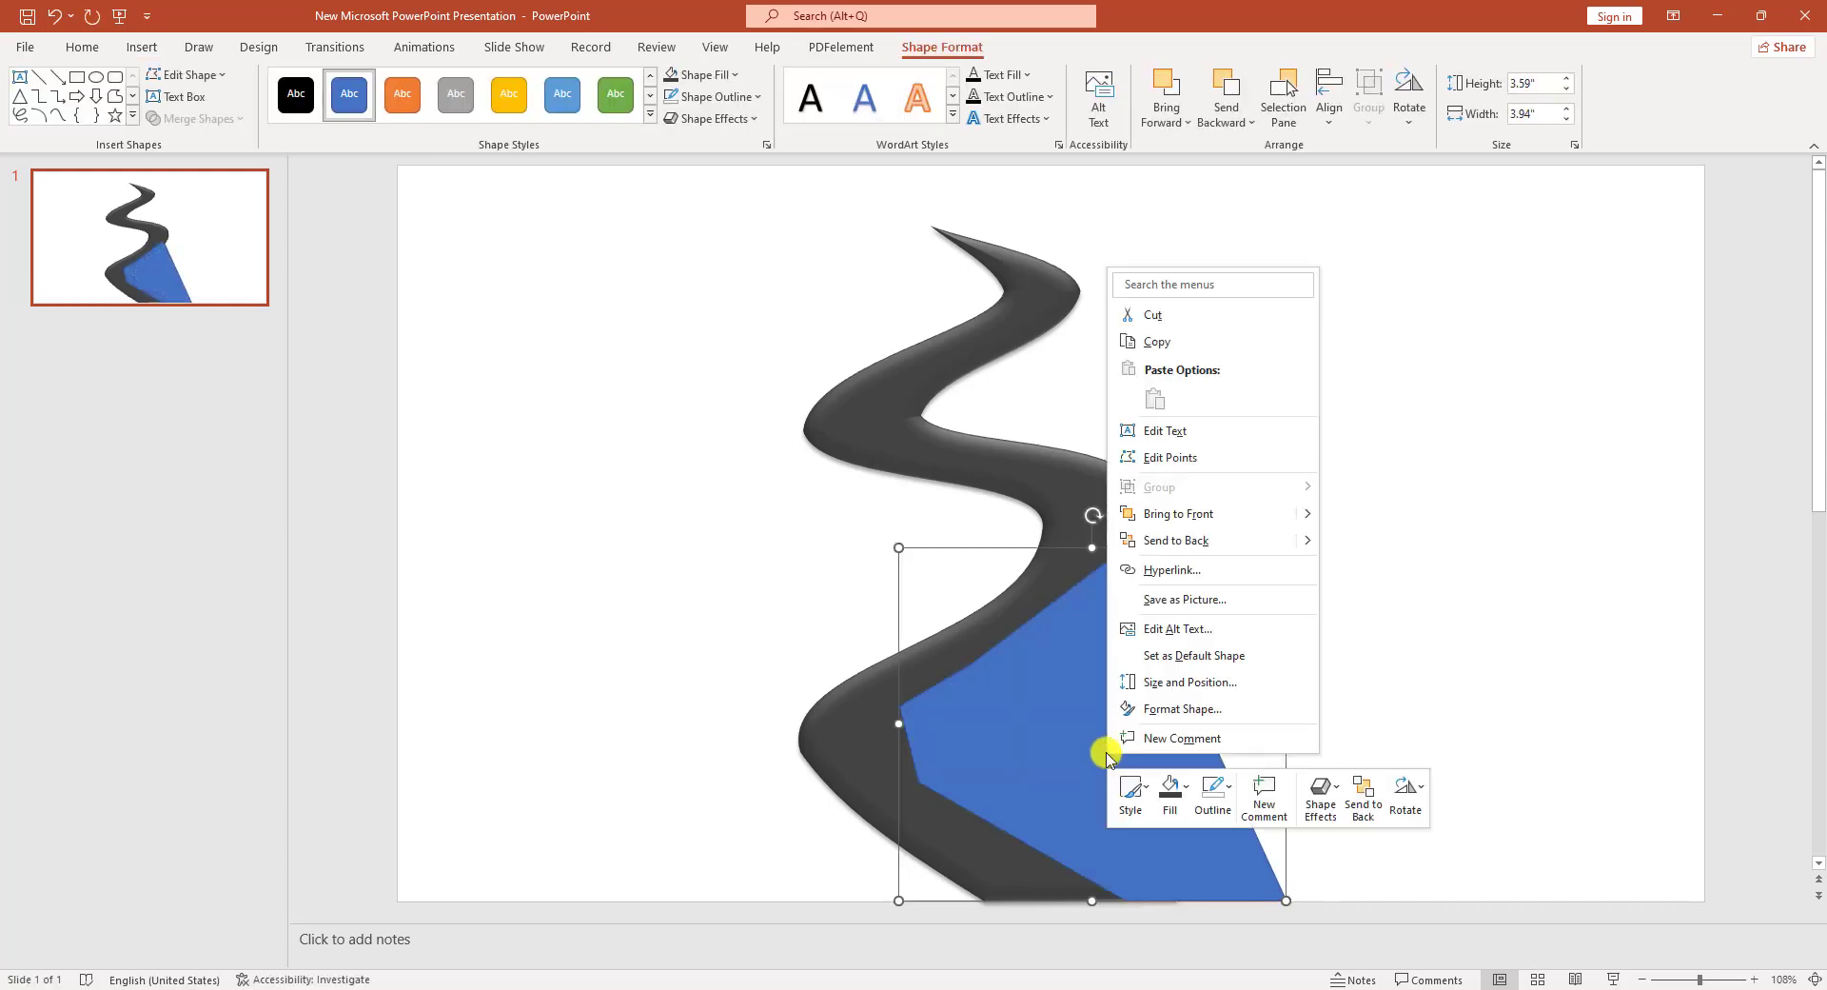
left_click(1176, 540)
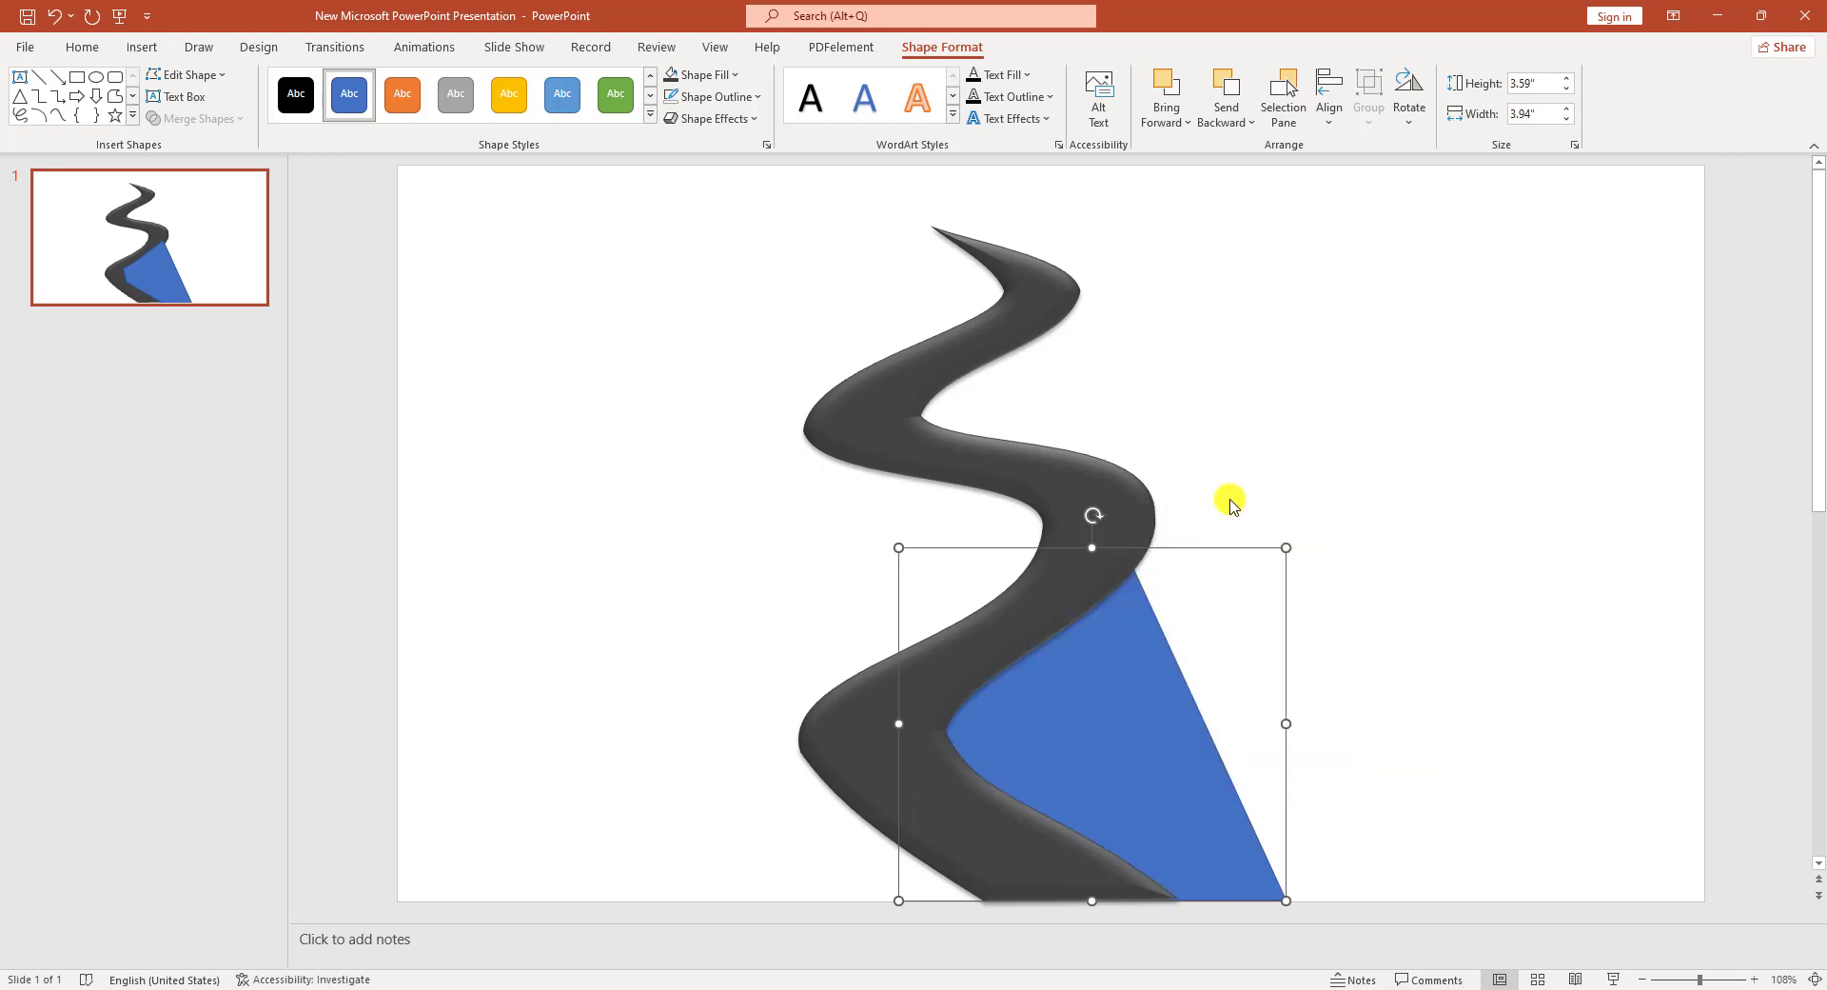
Draw a blue freeform along the road's left bend and send it behind the road.
left_click(140, 48)
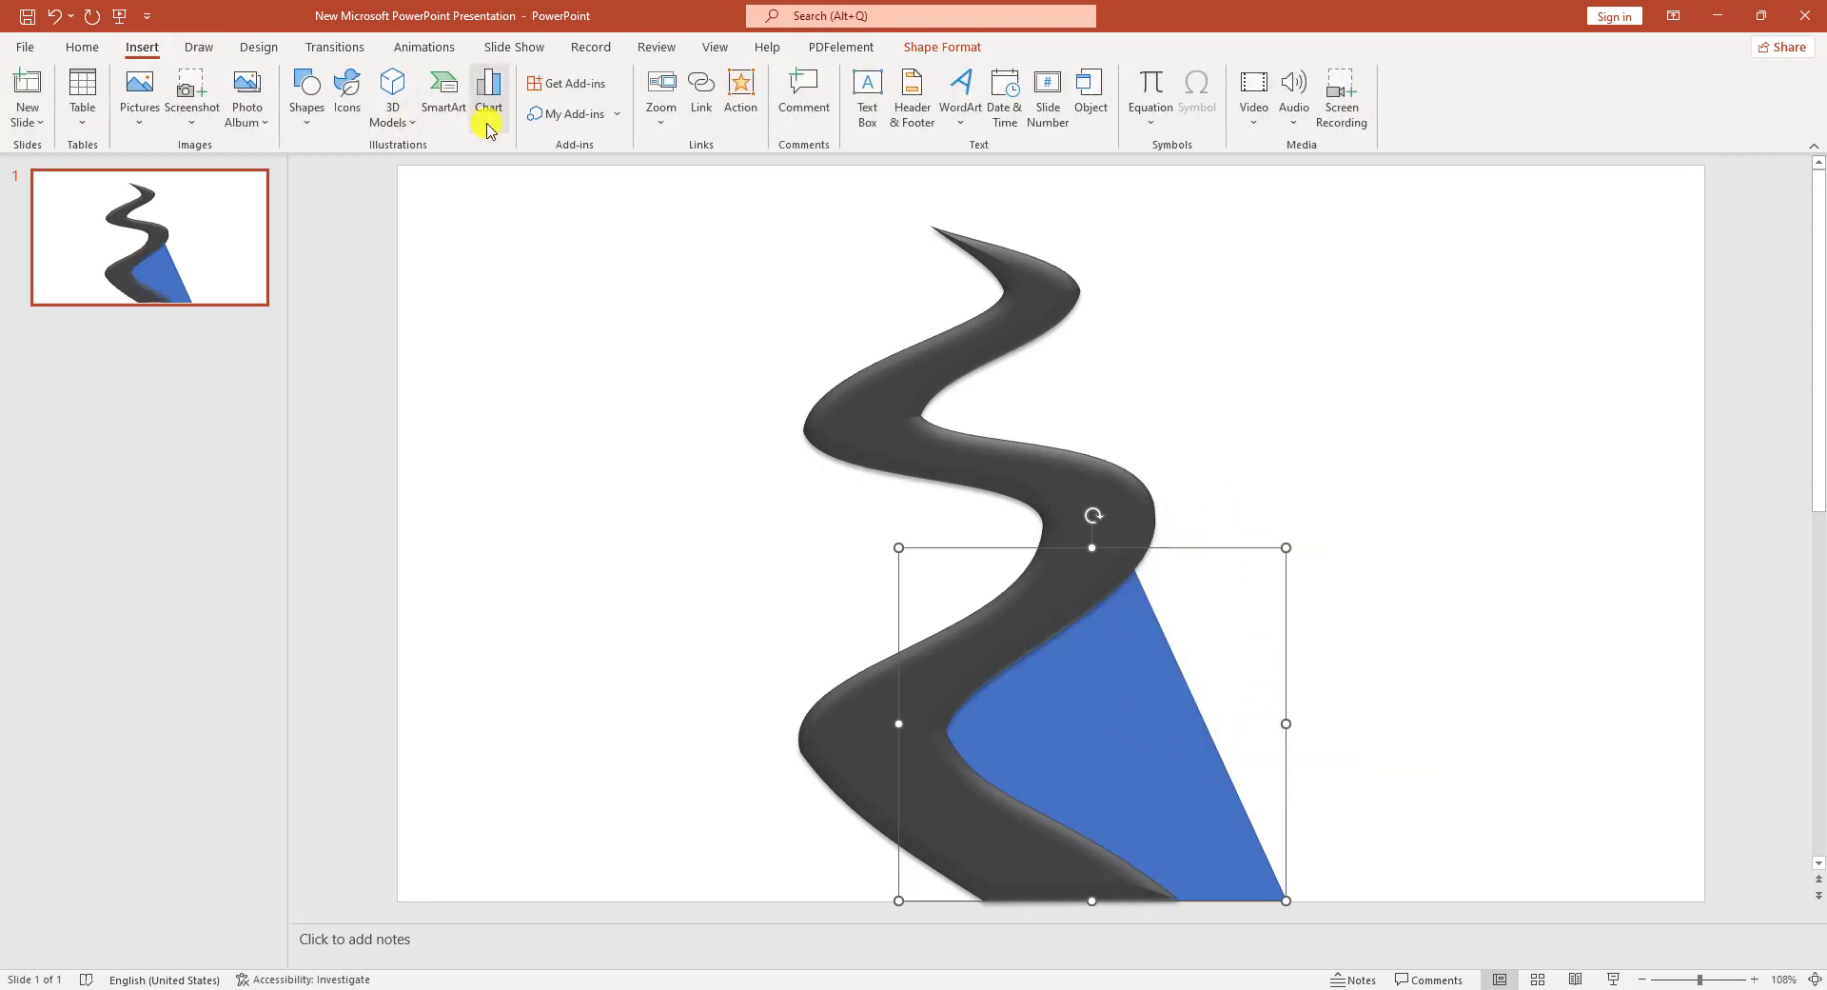
left_click(312, 116)
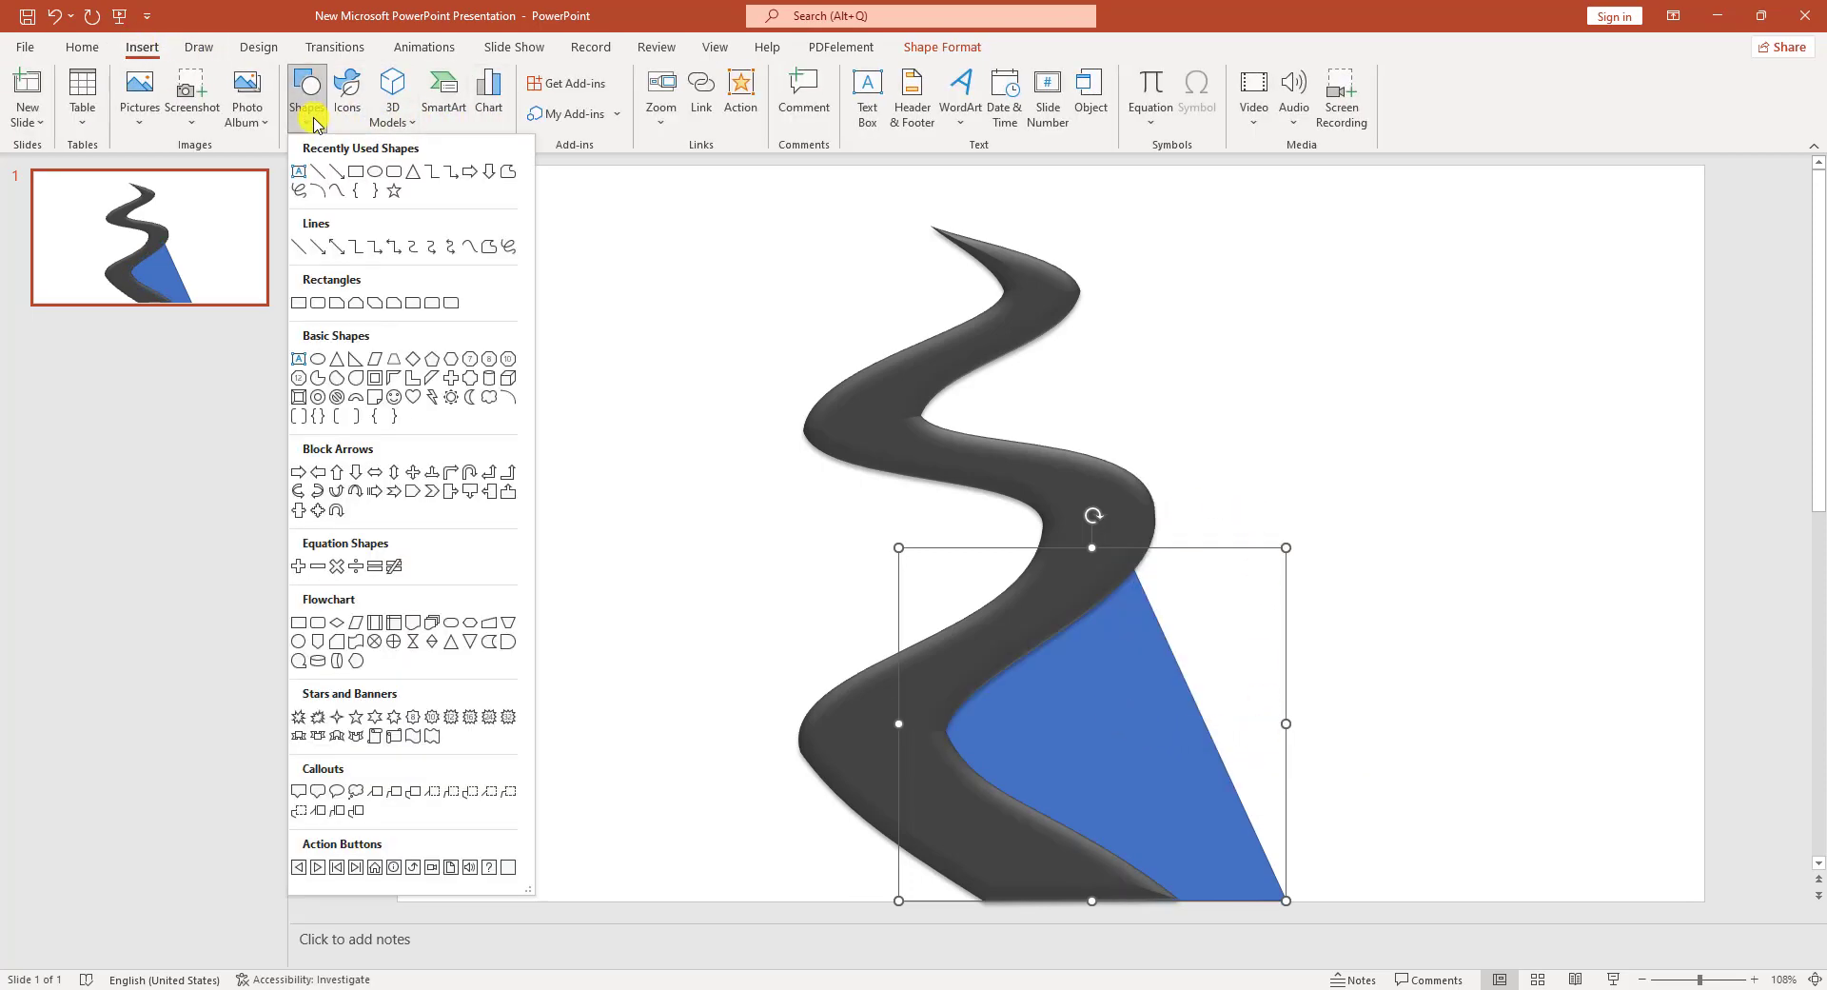
left_click(487, 248)
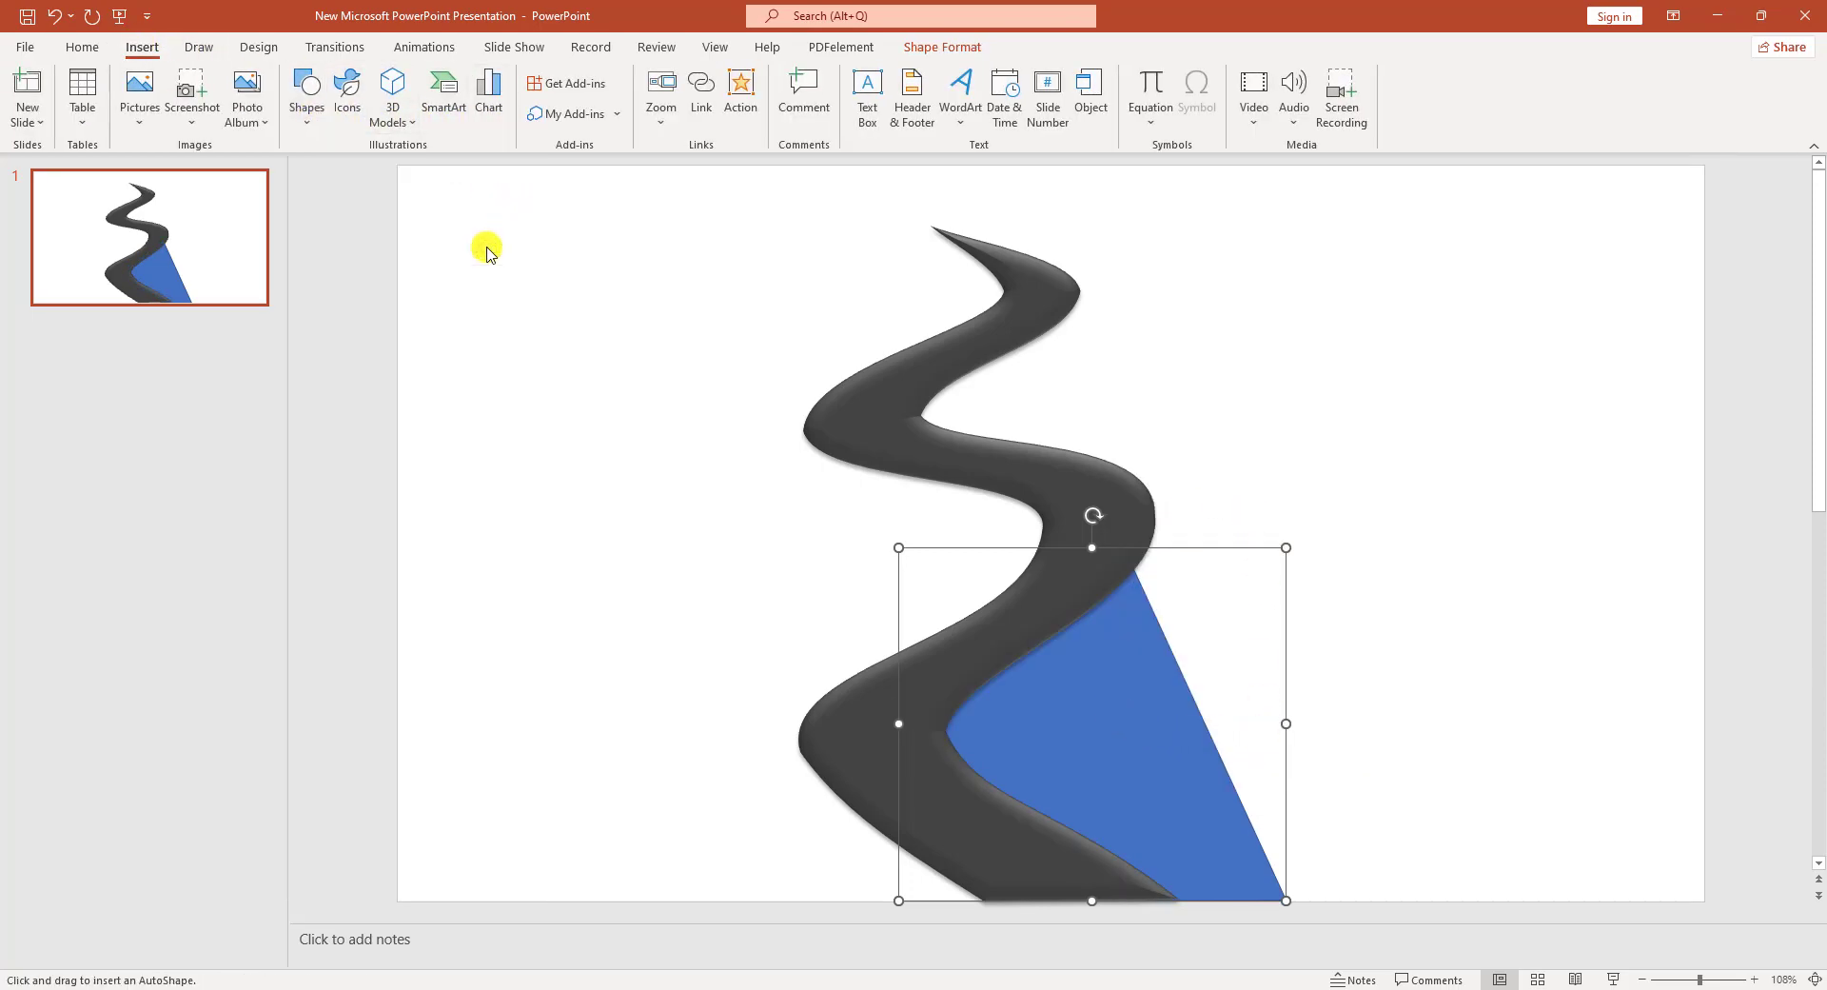
left_click(822, 430)
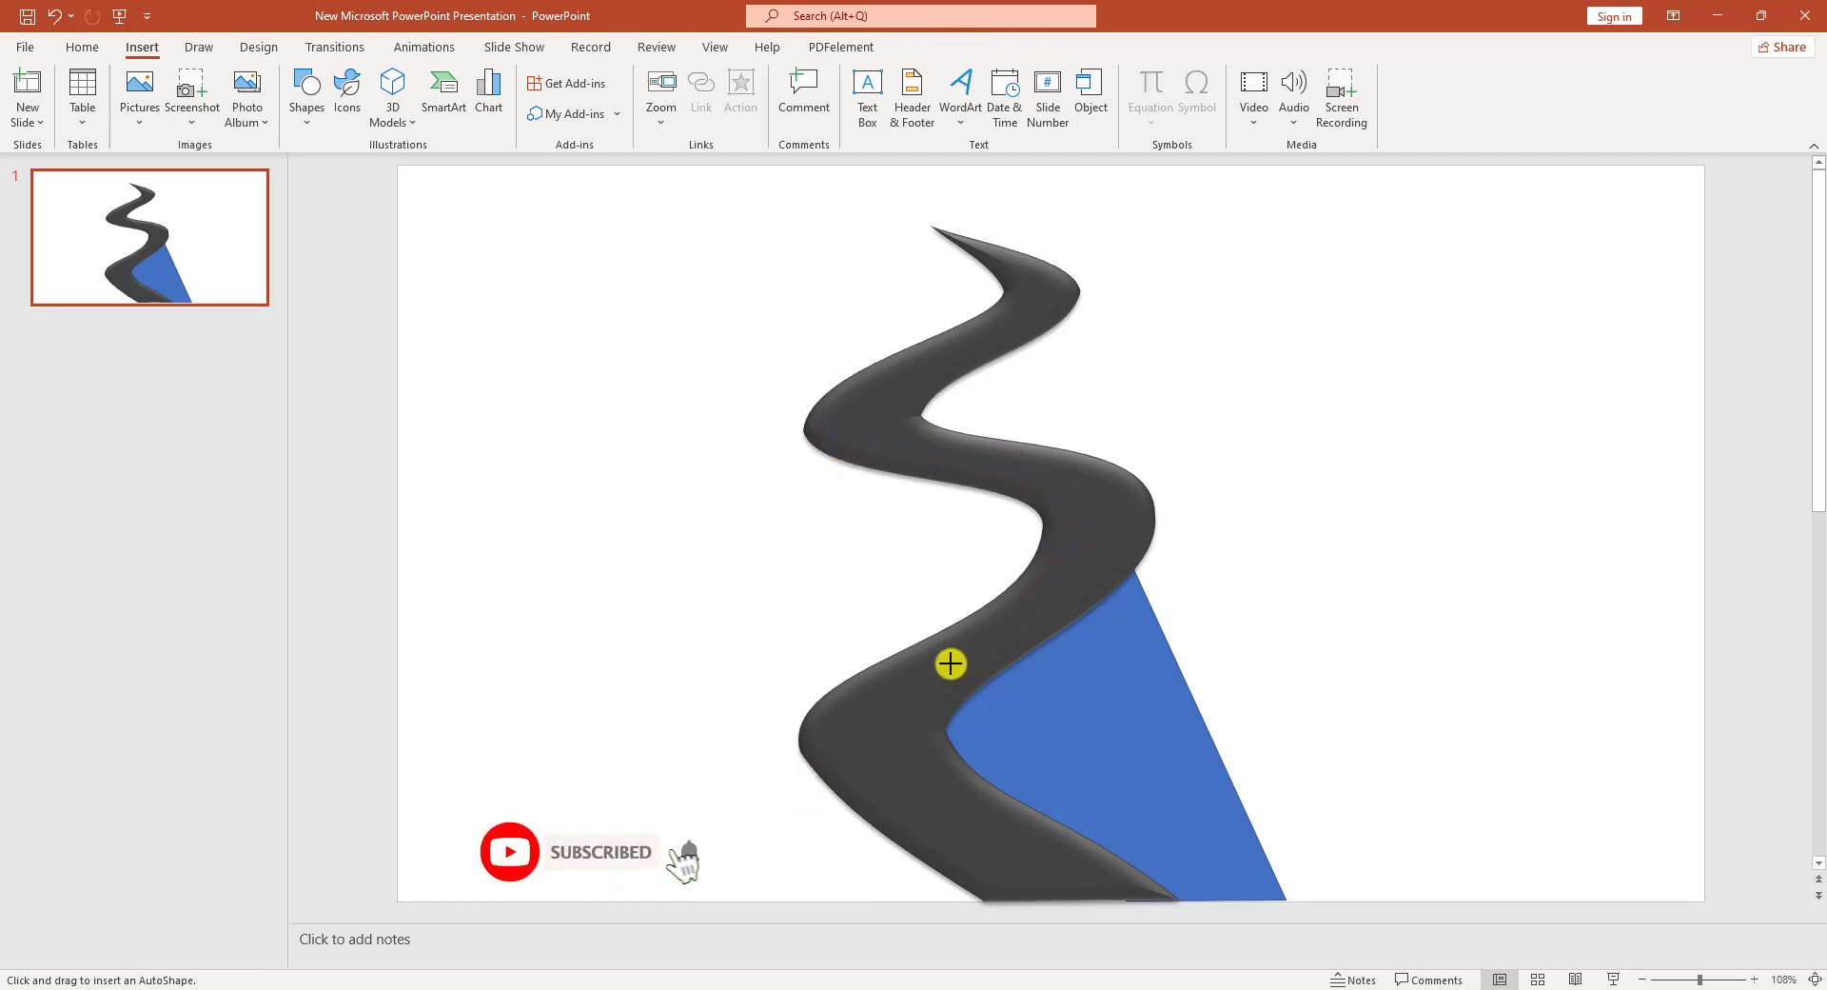
left_click(818, 707)
left_click(820, 435)
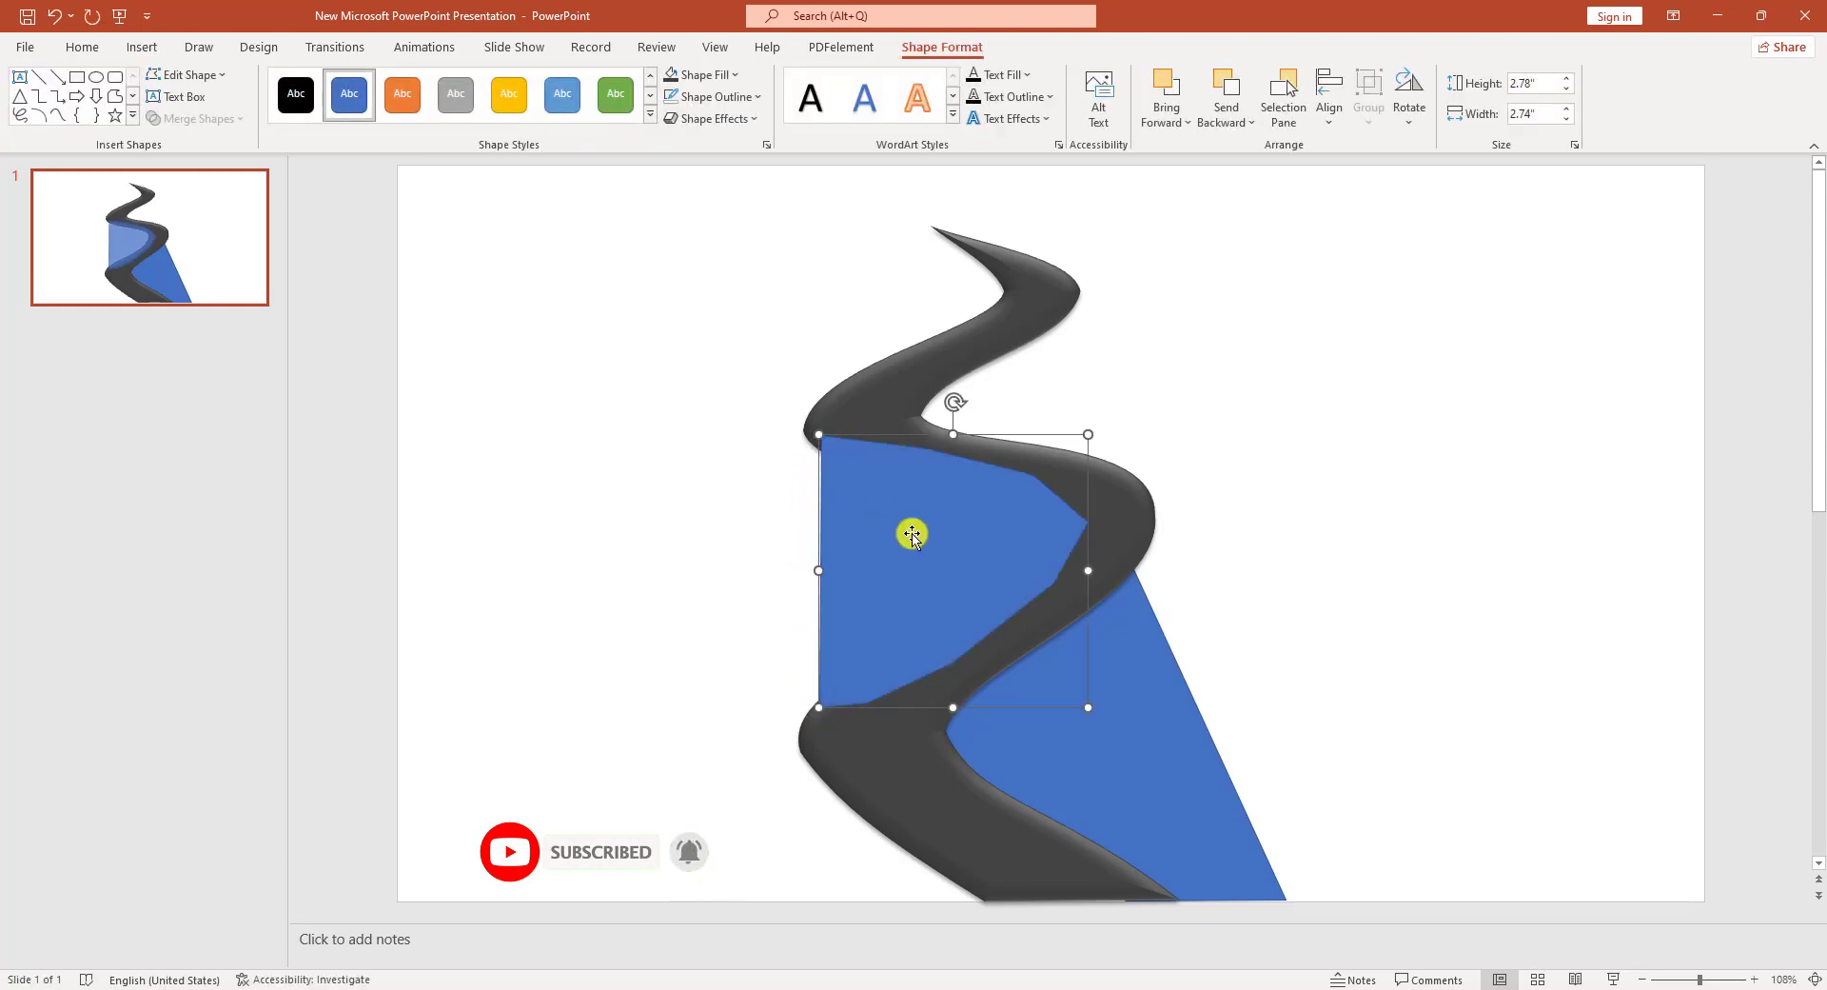
right_click(912, 534)
left_click(981, 321)
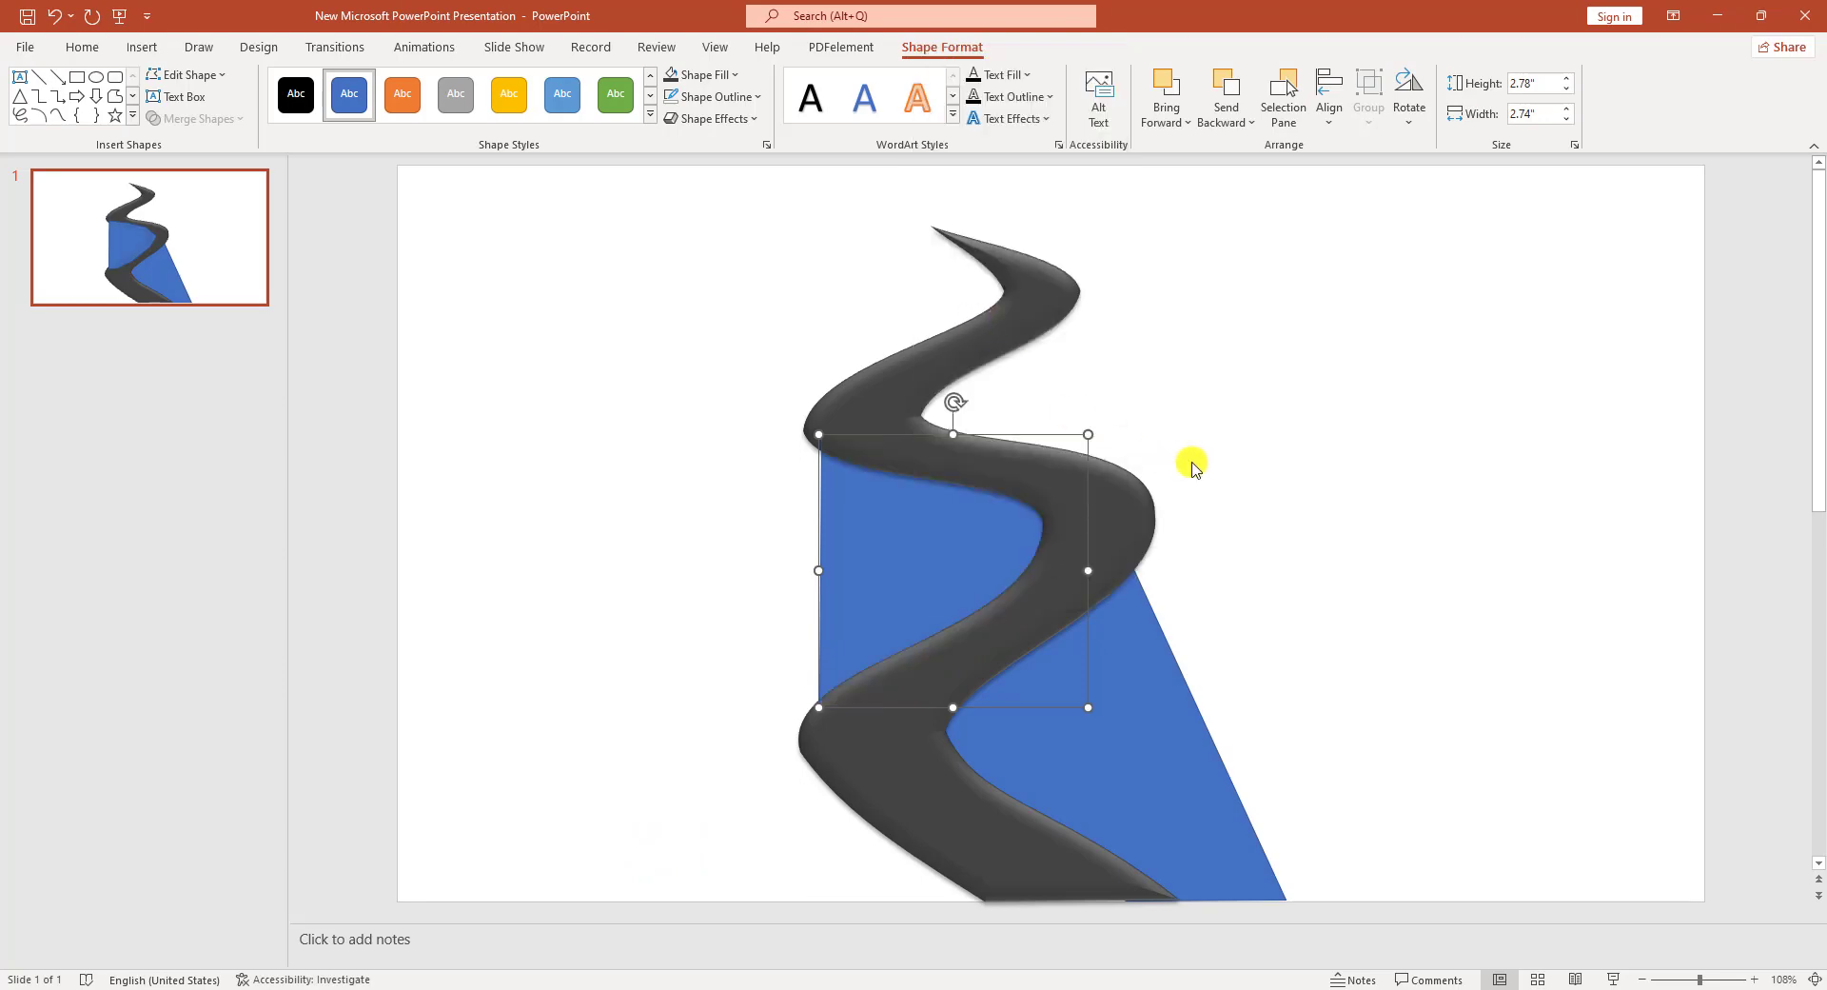
Add a freeform triangle beside the road's top bend, keeping its fill, and place it behind the road.
left_click(158, 49)
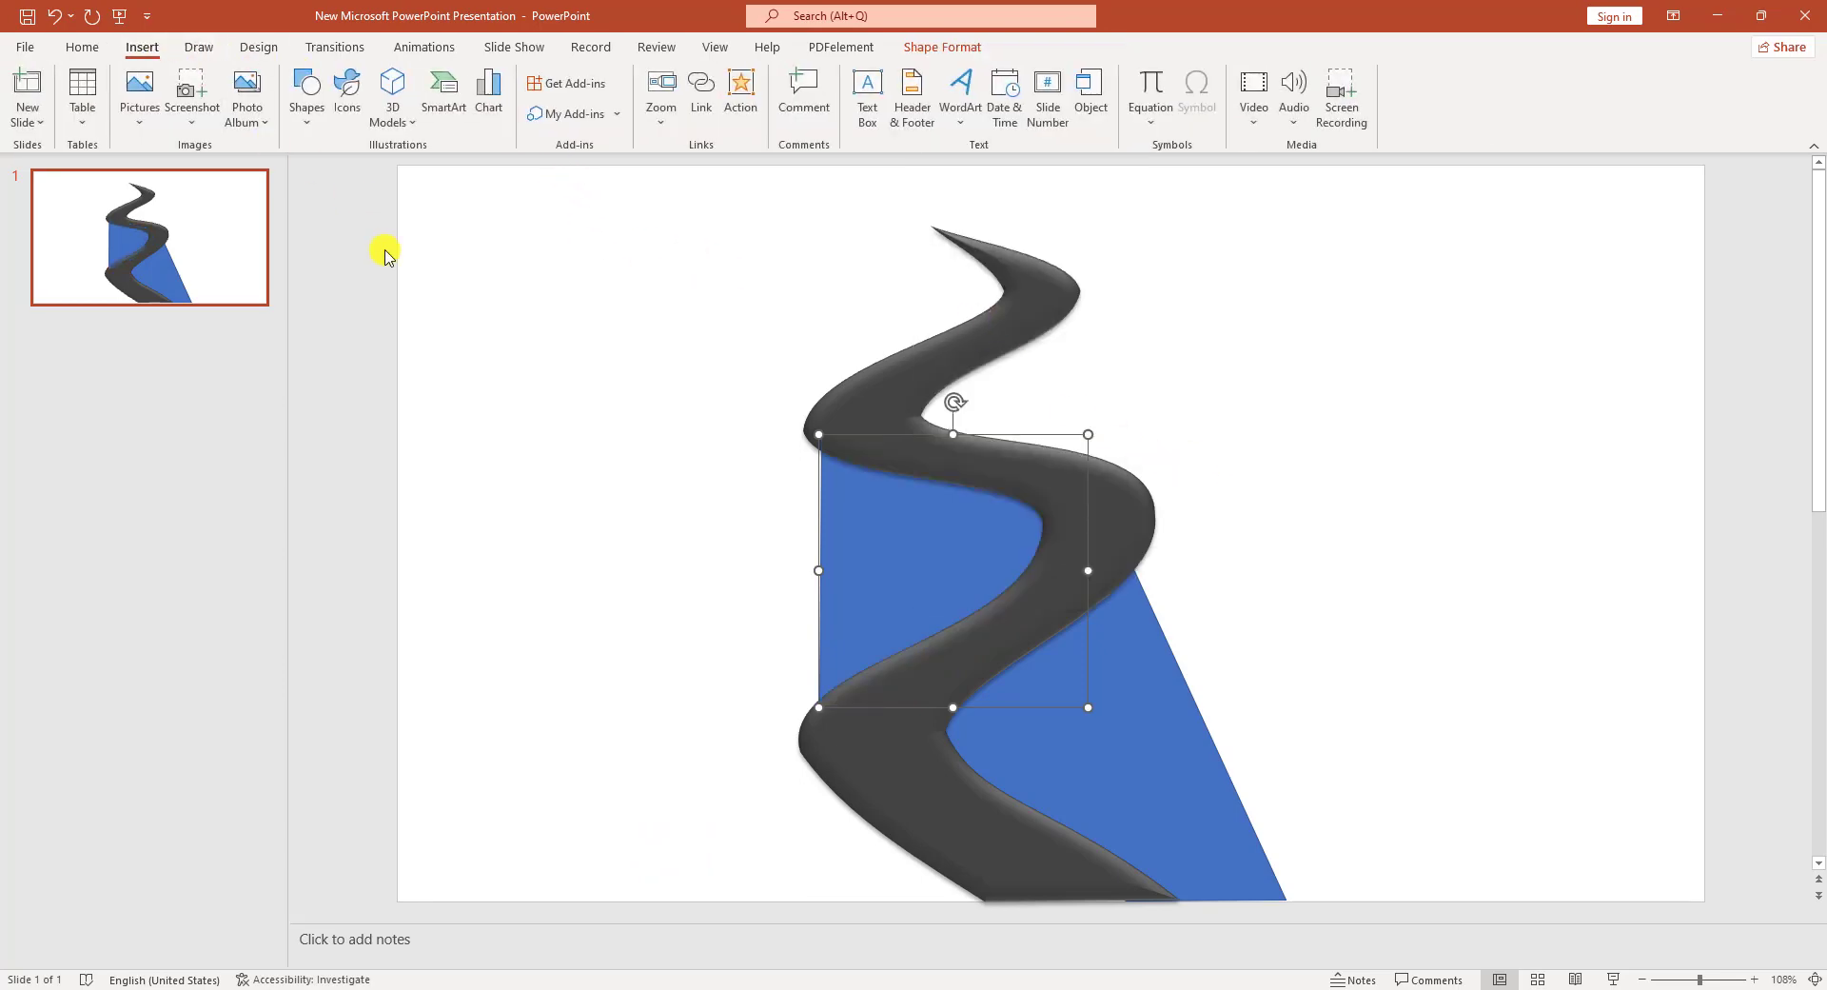
left_click(306, 106)
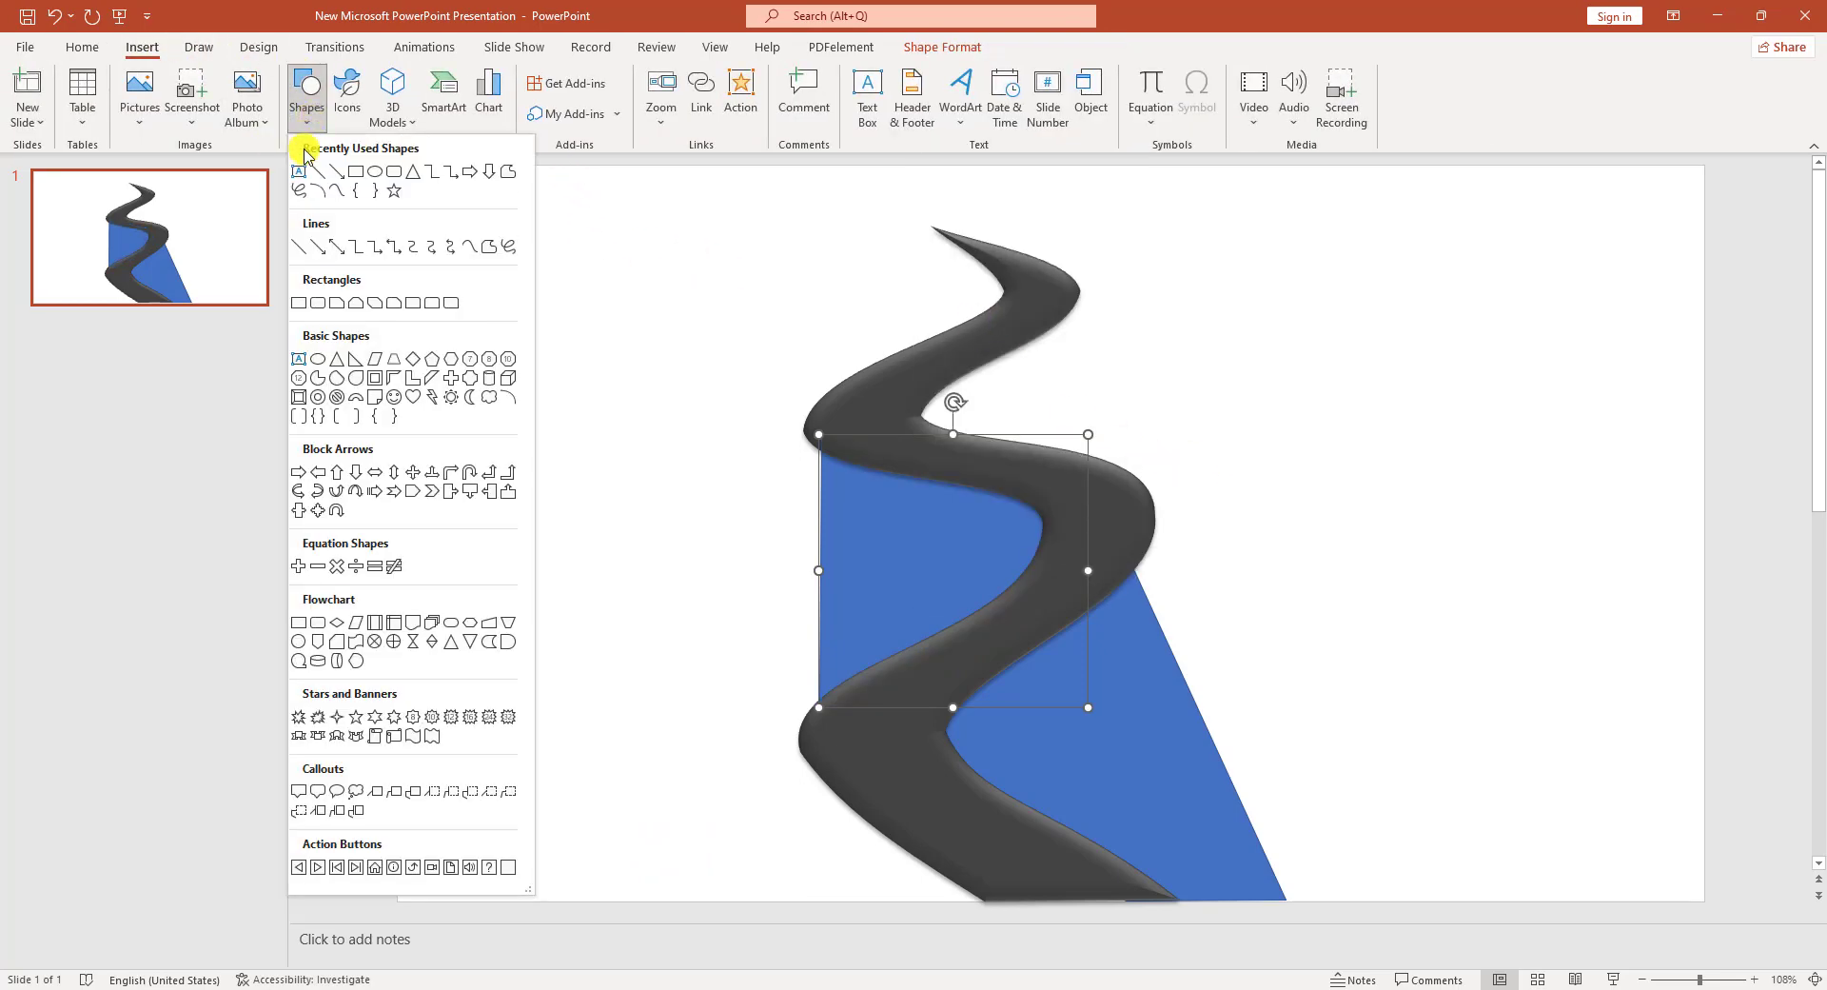
left_click(489, 247)
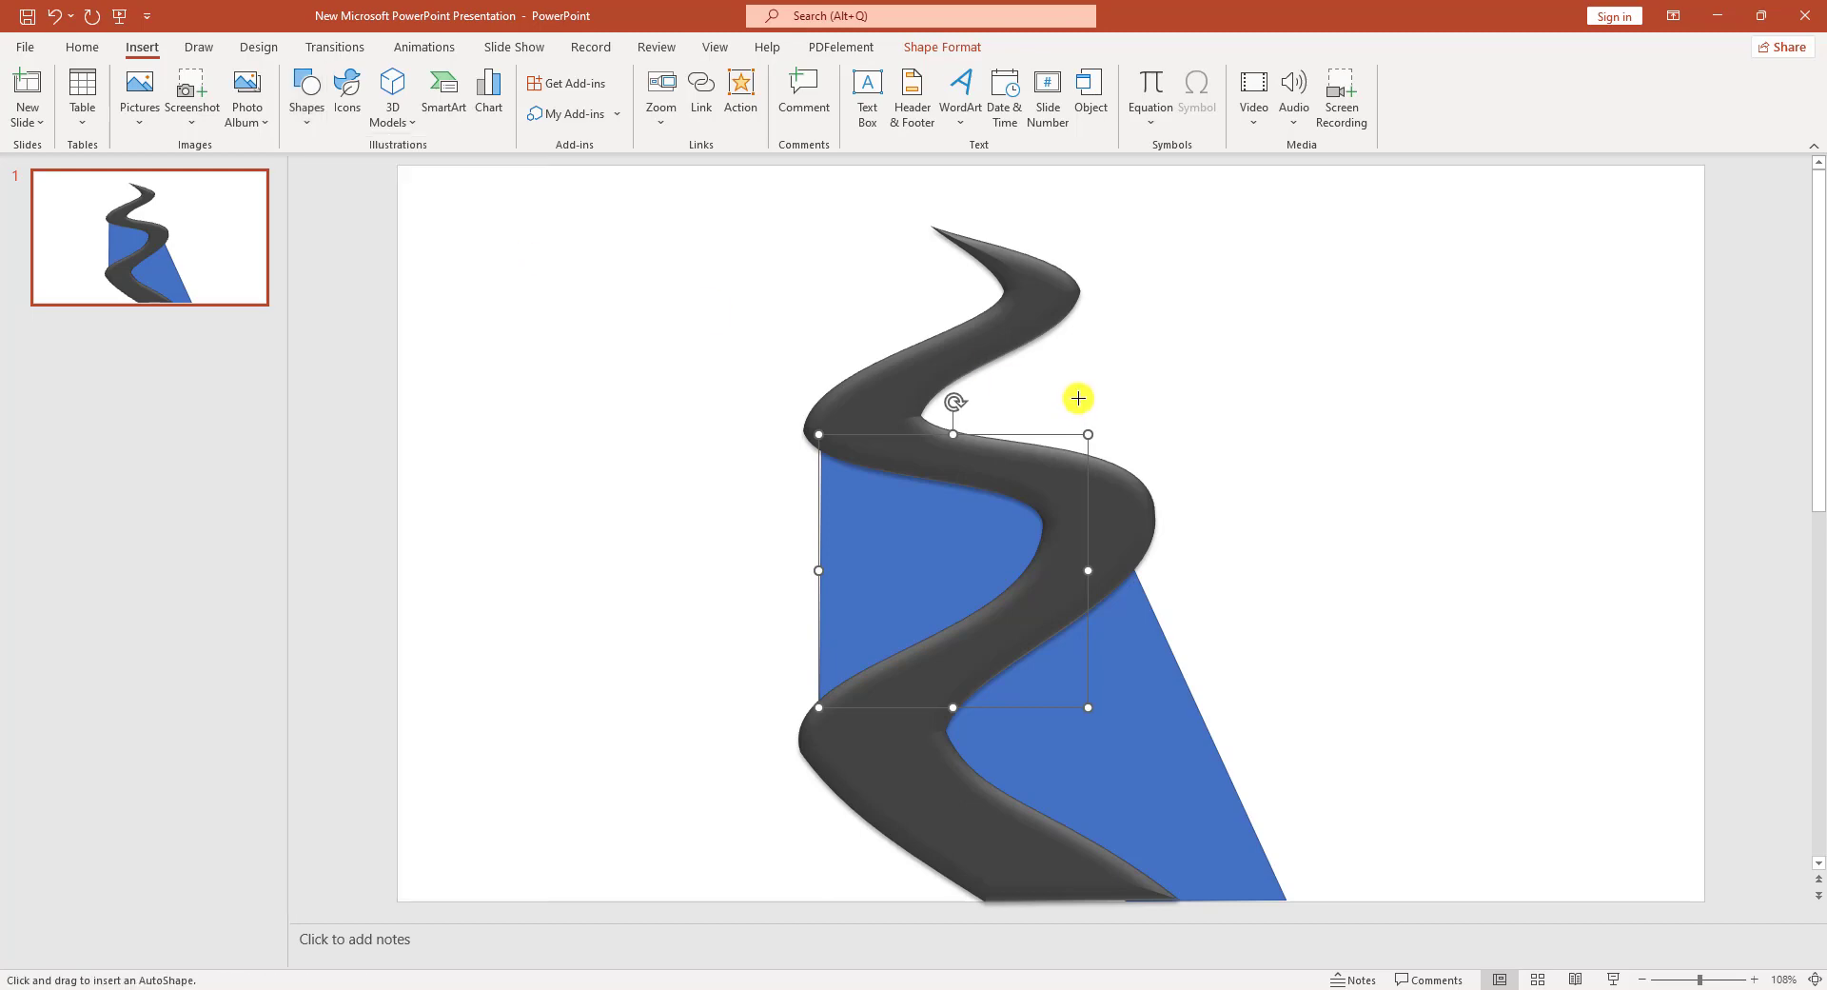
left_click(1072, 298)
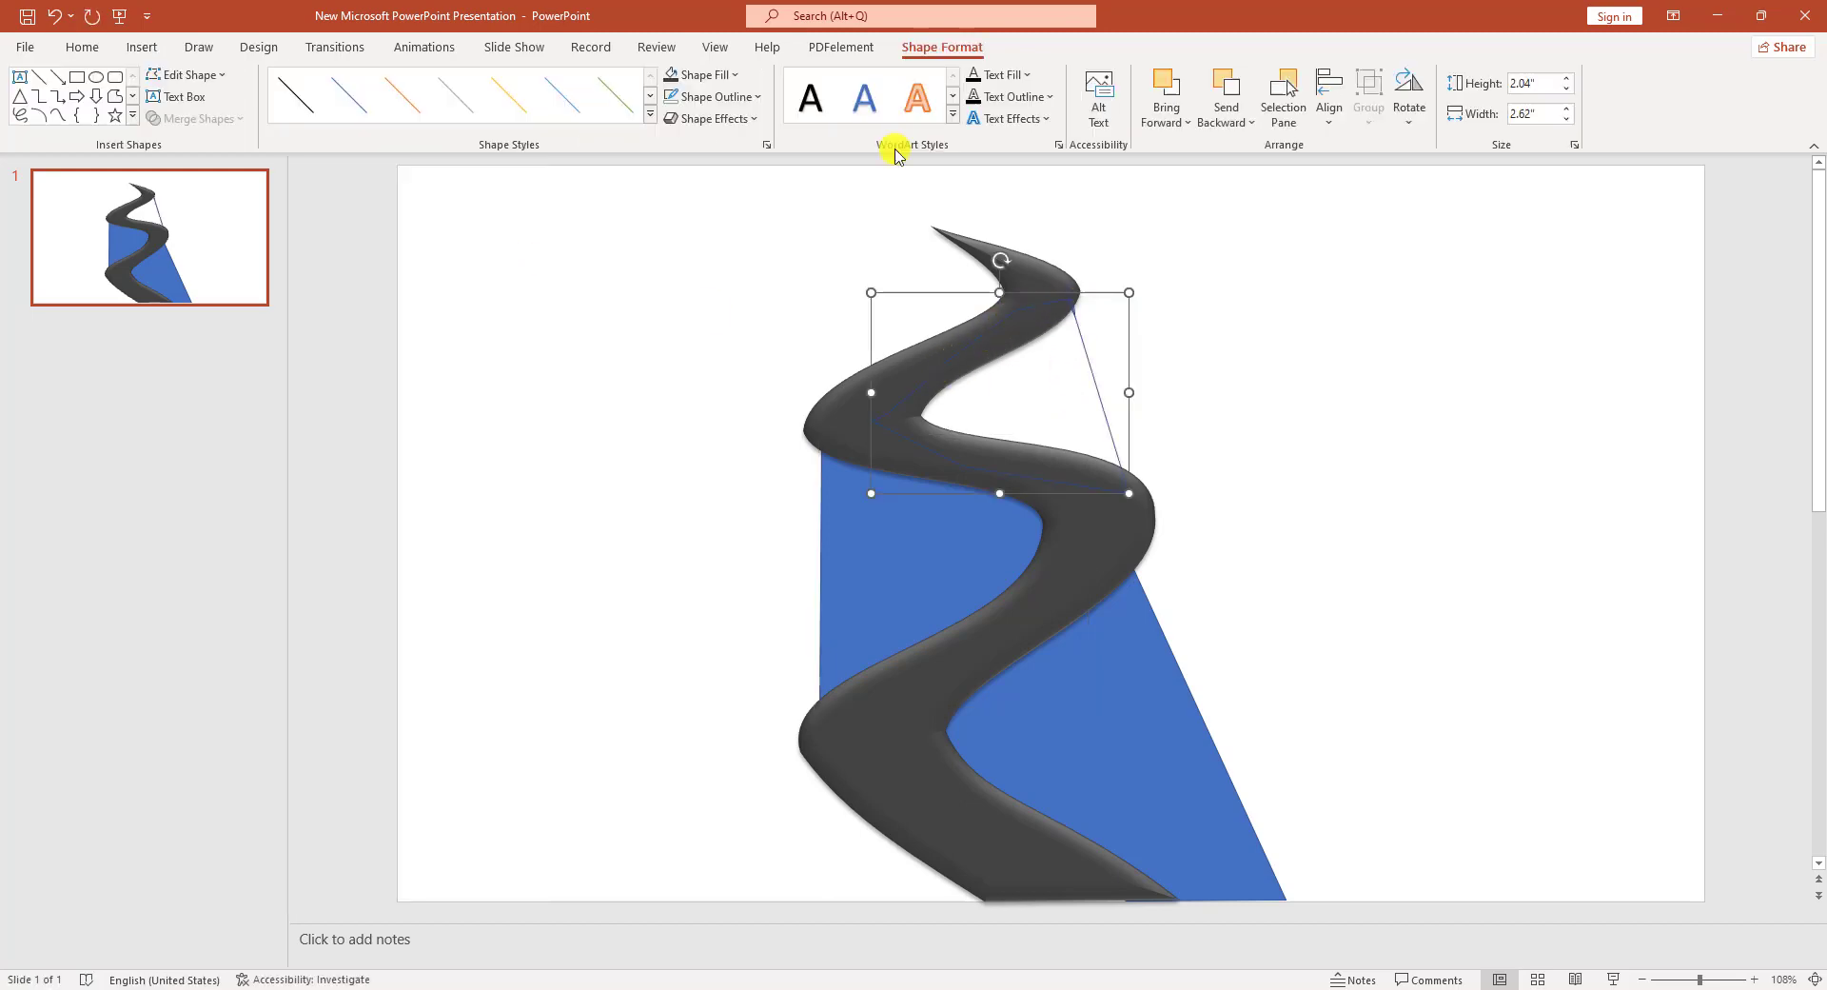
left_click(716, 74)
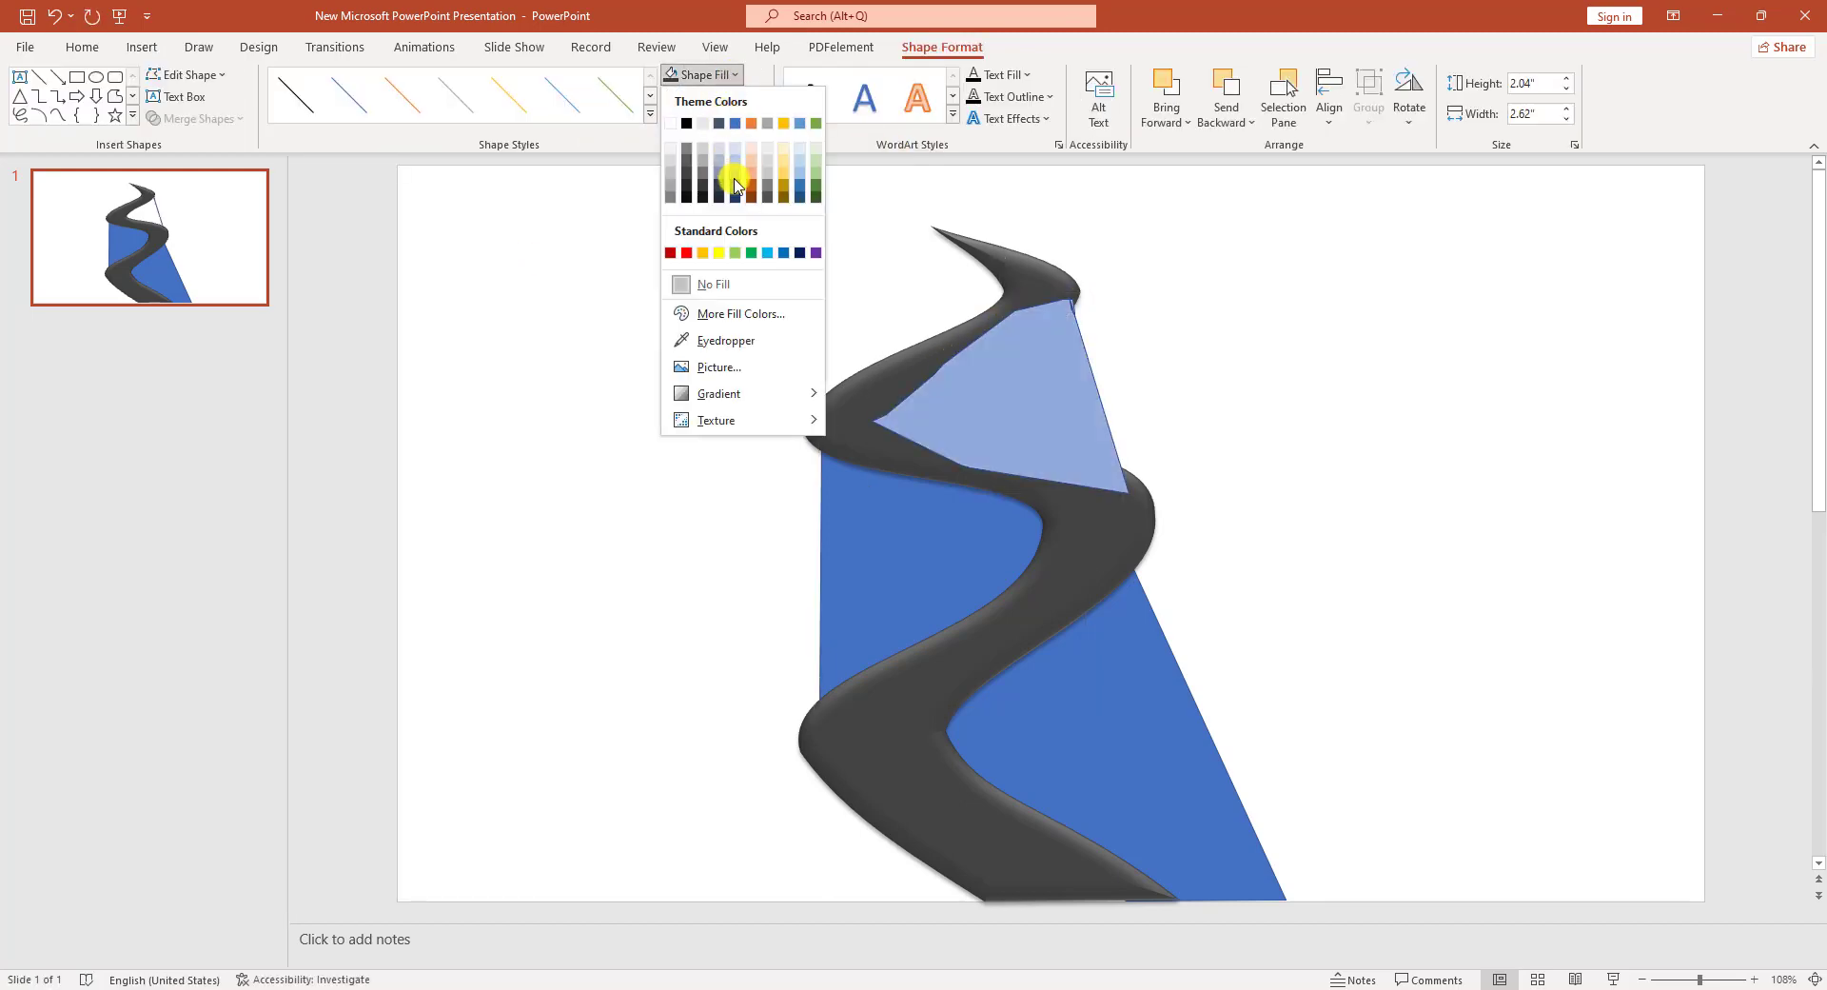
left_click(714, 284)
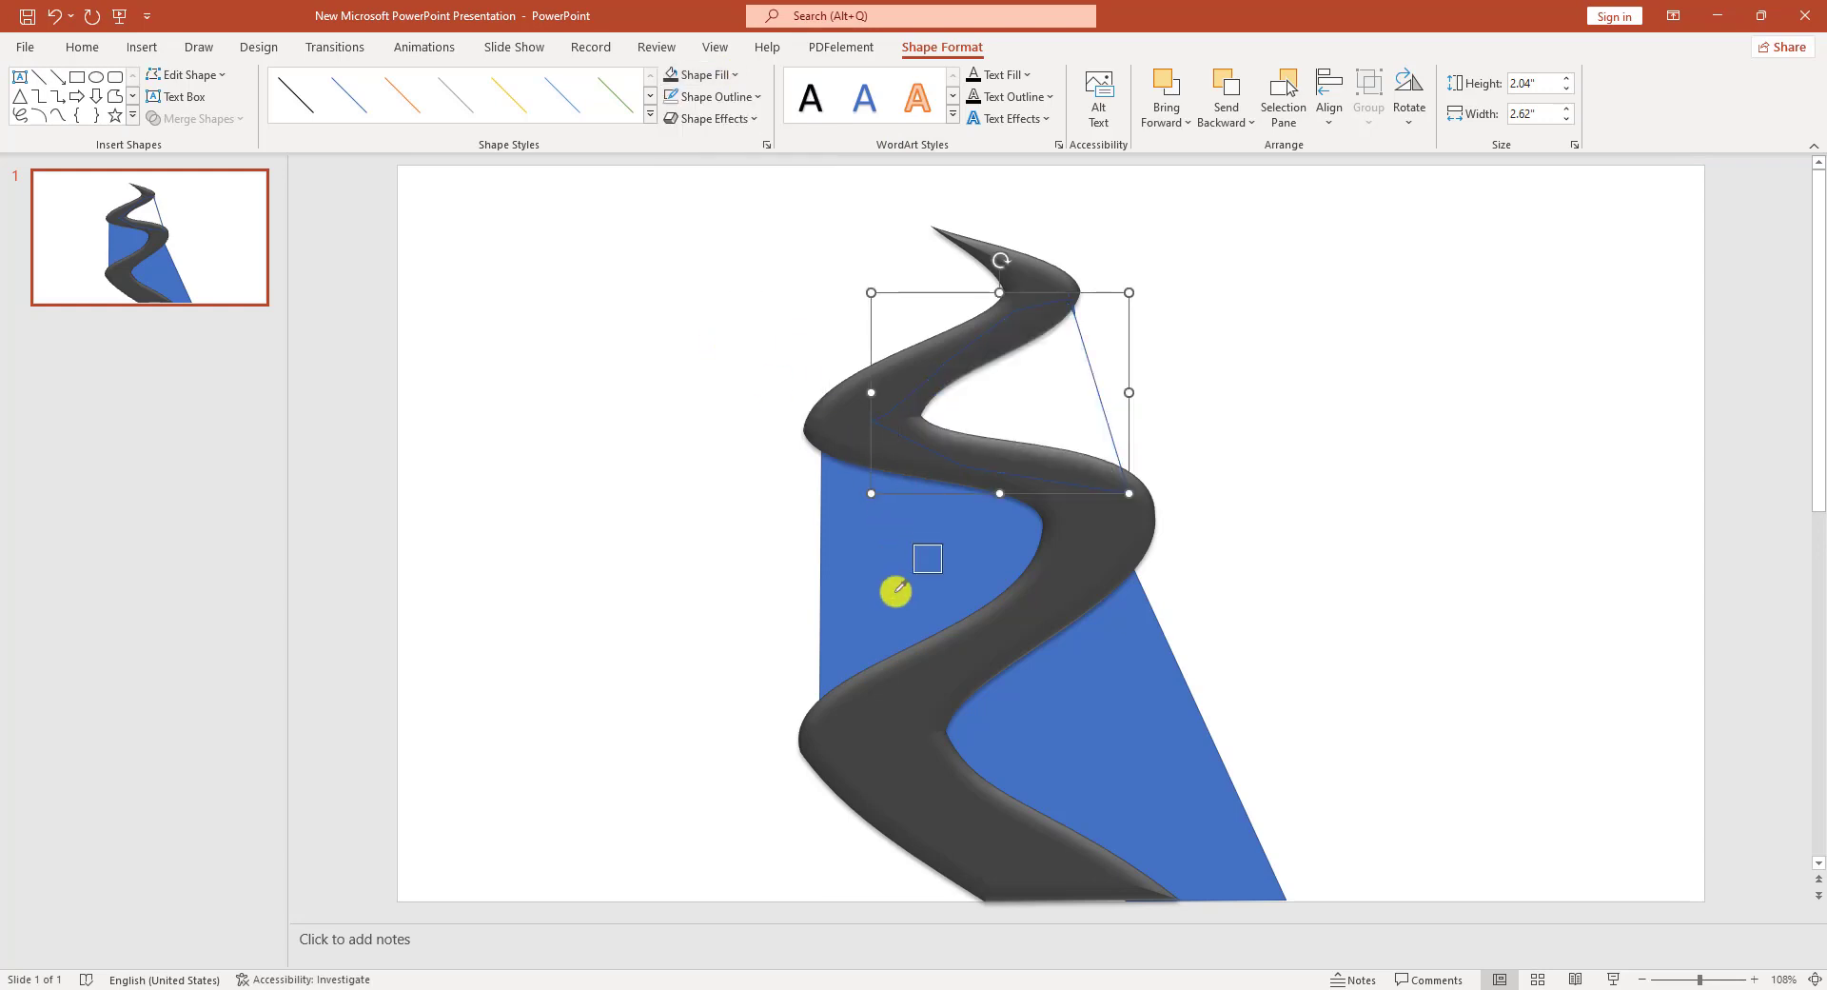
key("ctrl+z")
right_click(1011, 386)
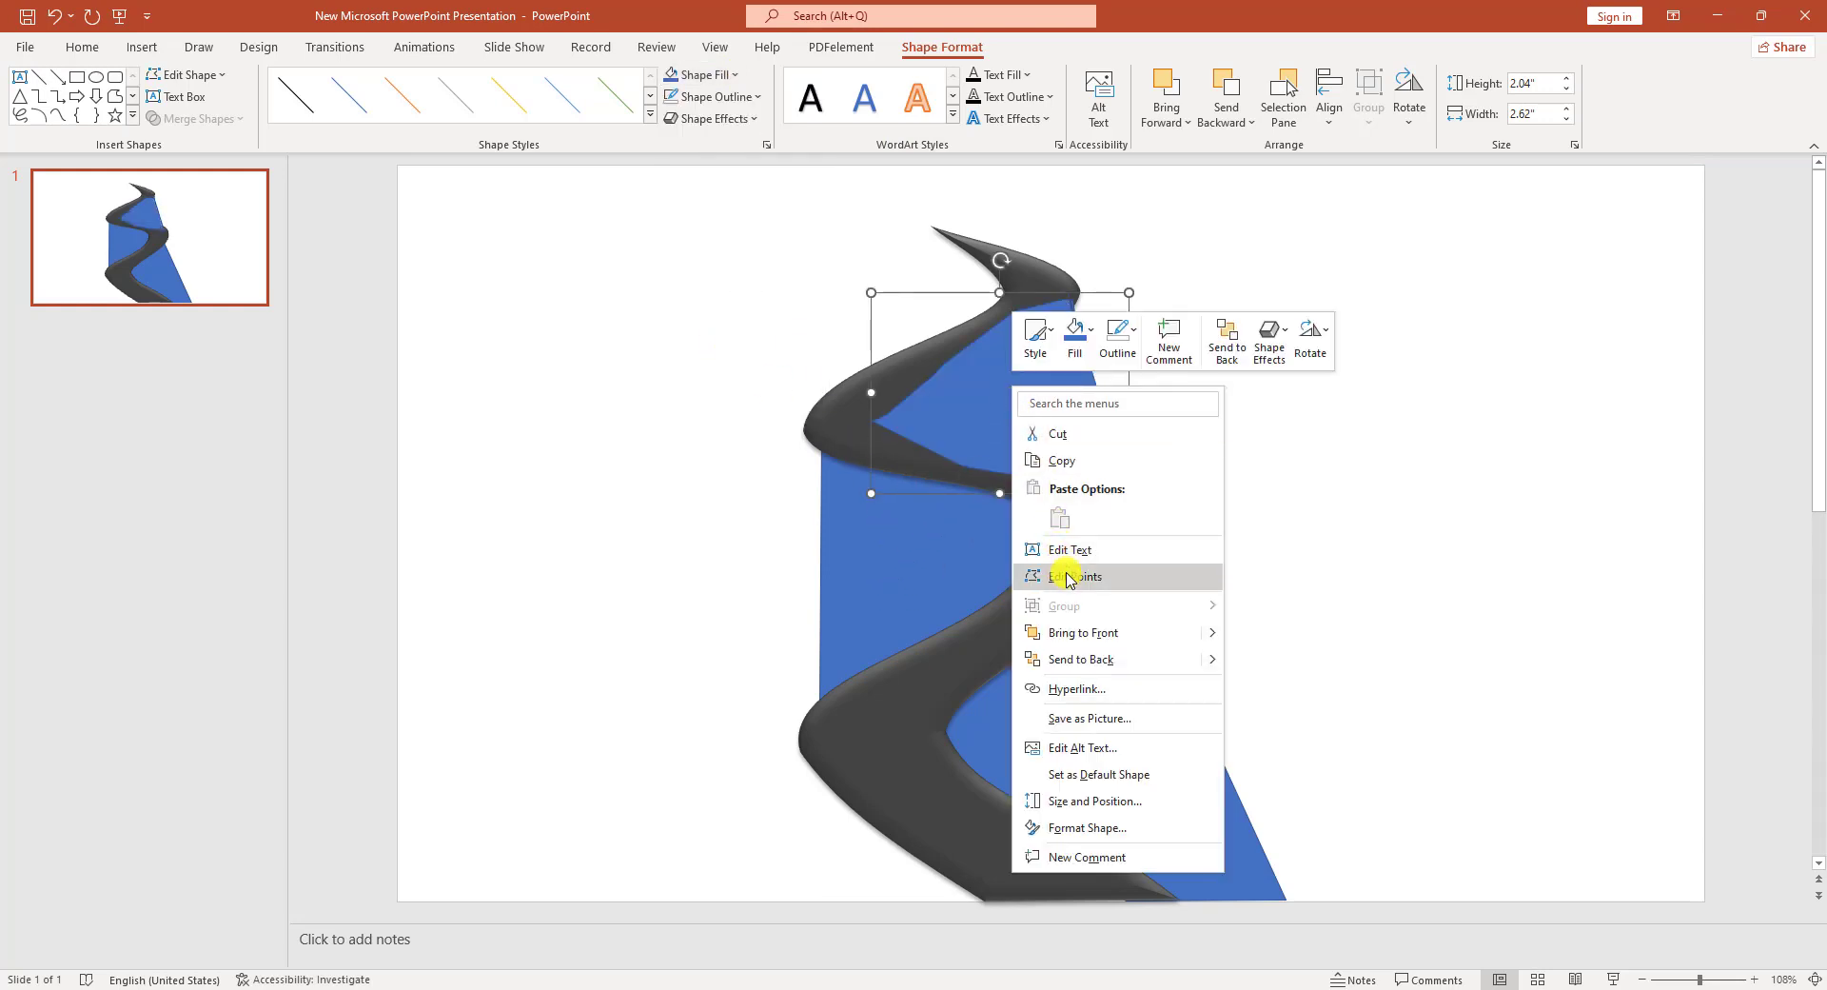
left_click(1085, 659)
left_click(1212, 425)
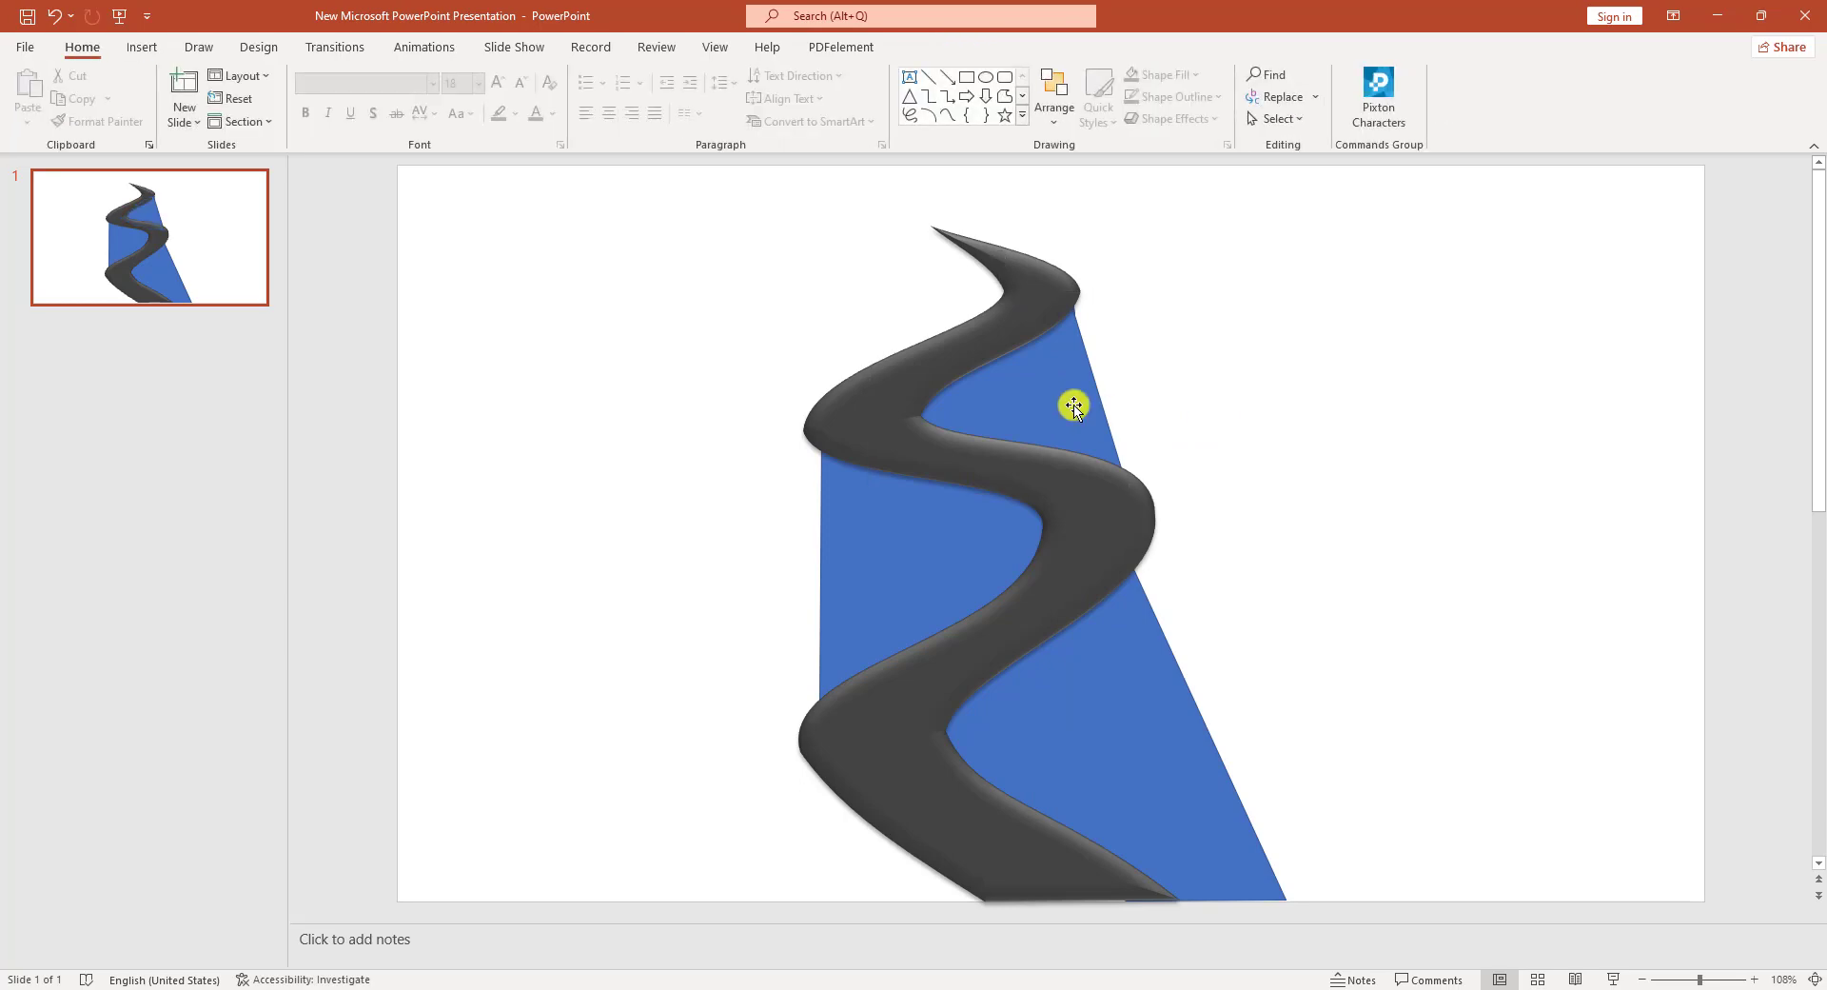
left_click(143, 47)
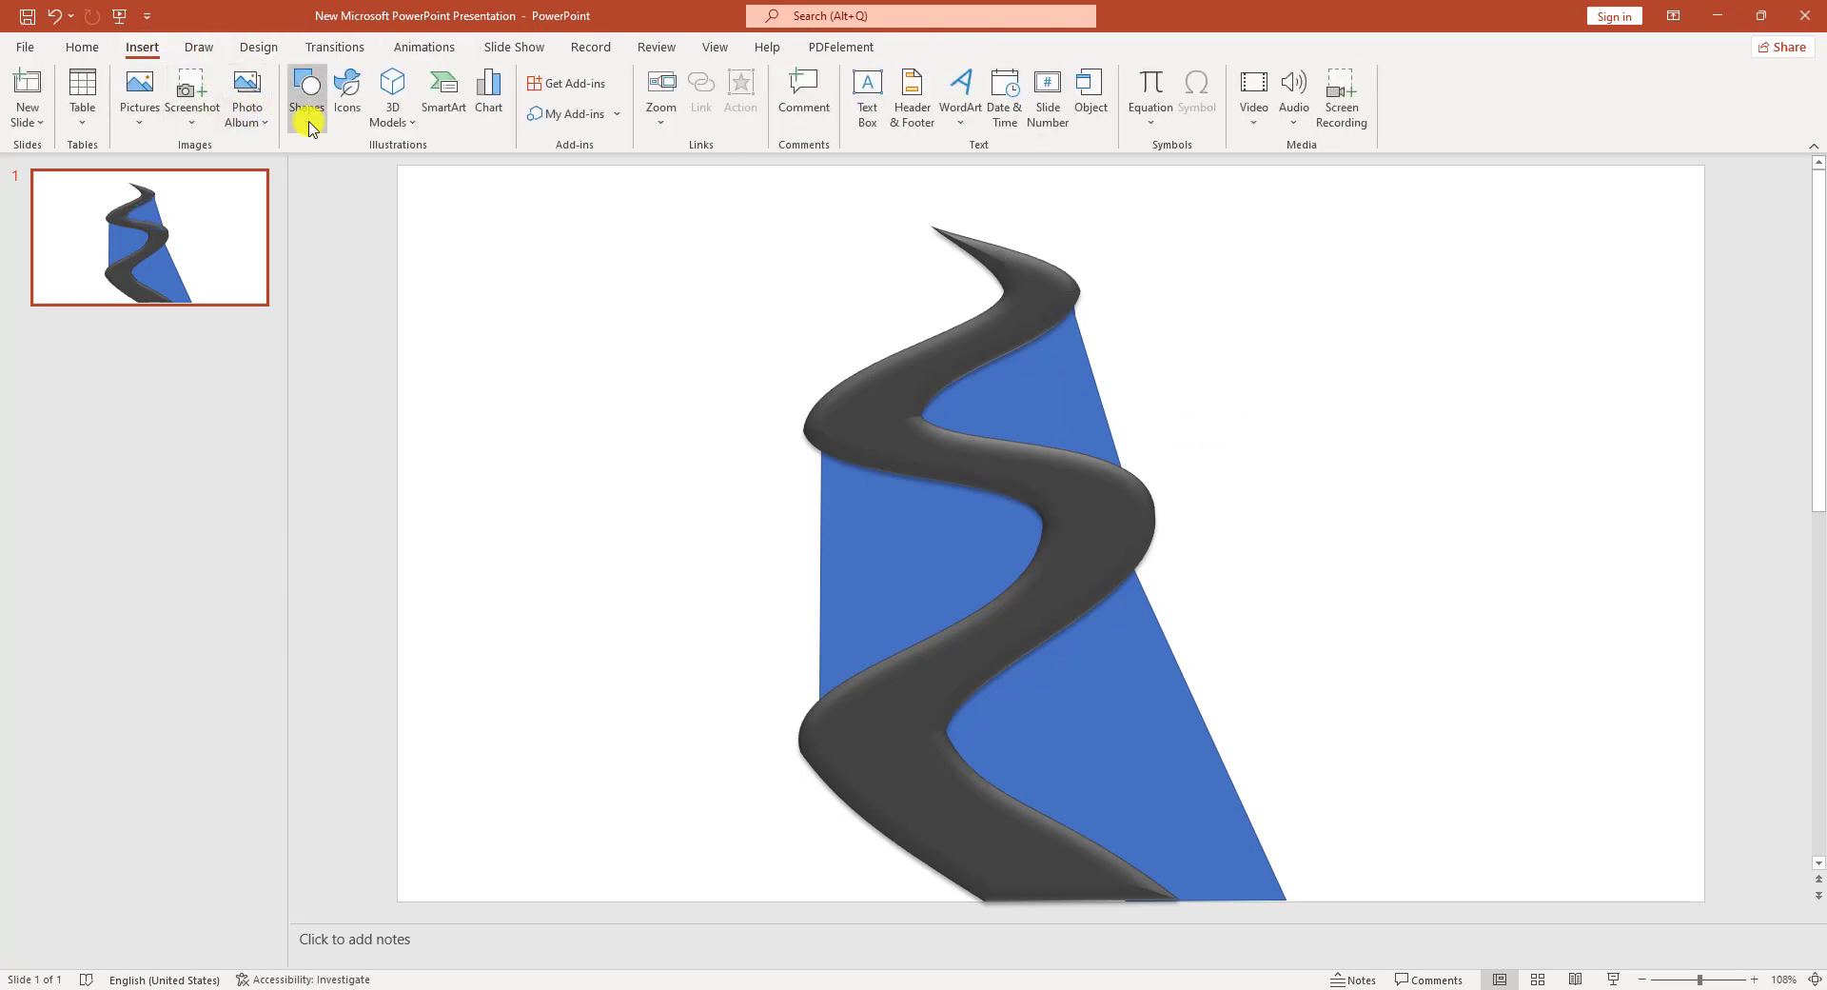
Draw a small freeform at the road's top tip and send it behind the road.
left_click(307, 122)
left_click(508, 172)
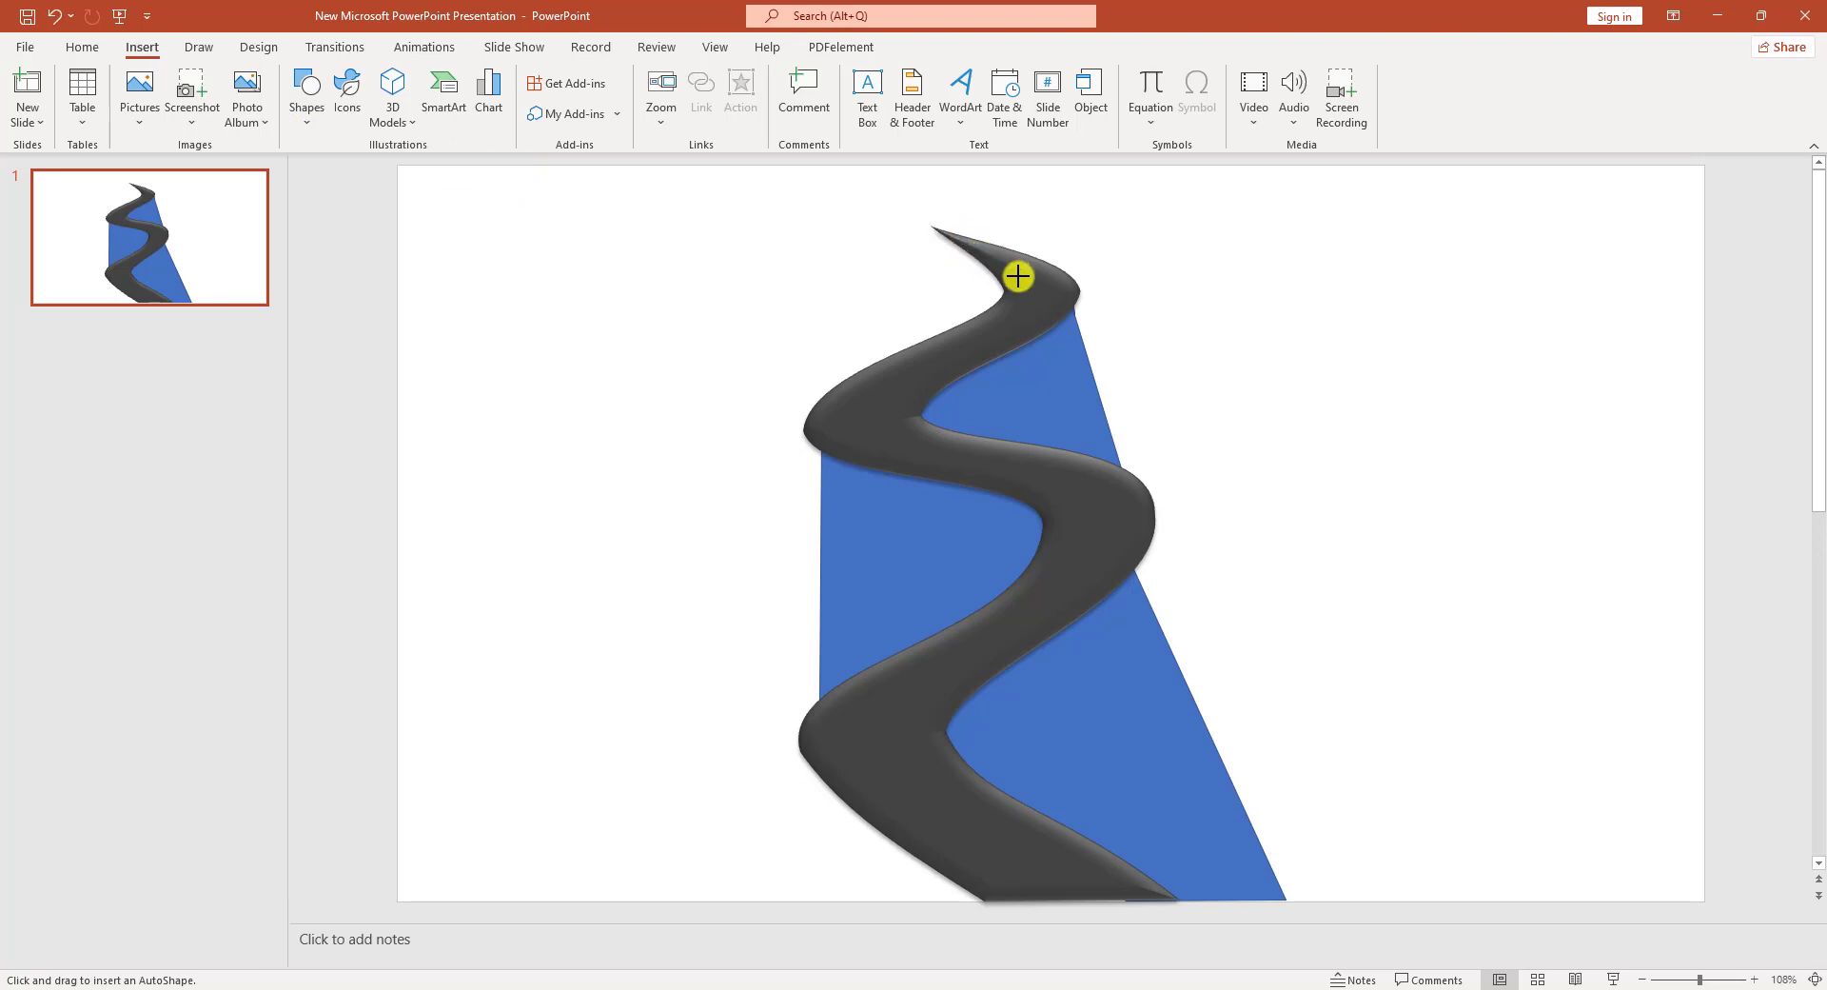
left_click(929, 340)
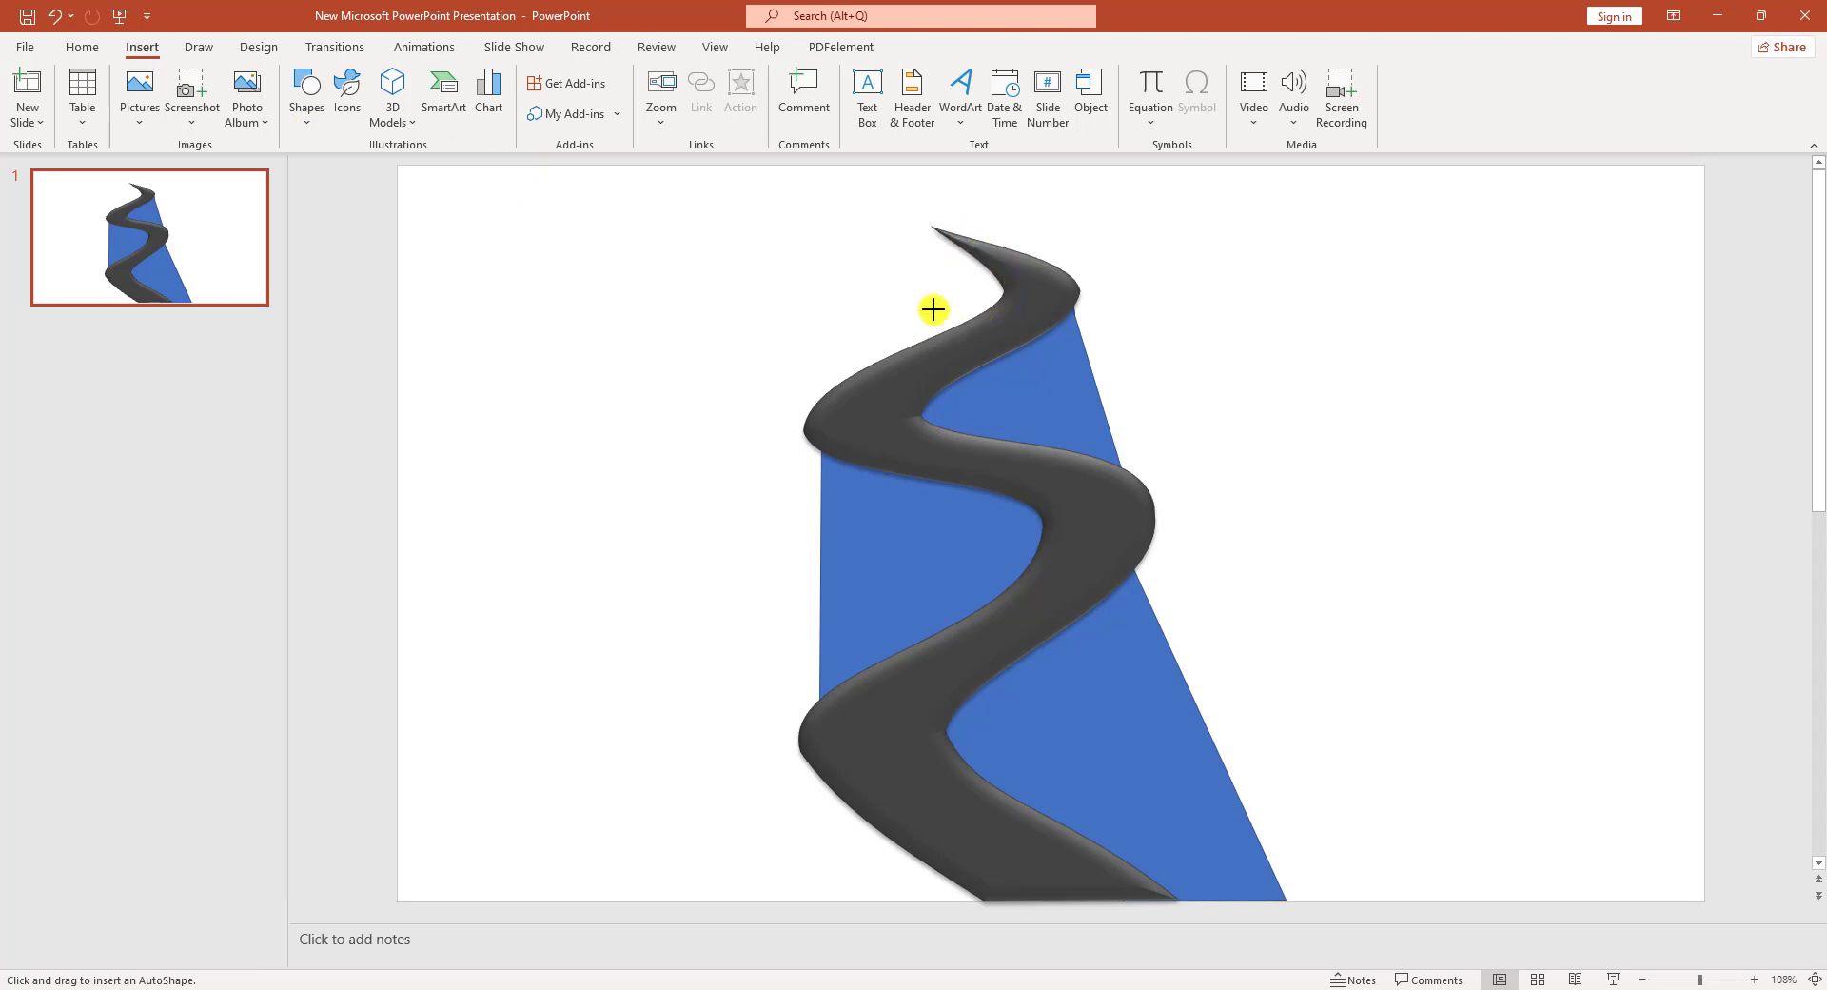
left_click(942, 236)
double_click(967, 262)
right_click(968, 266)
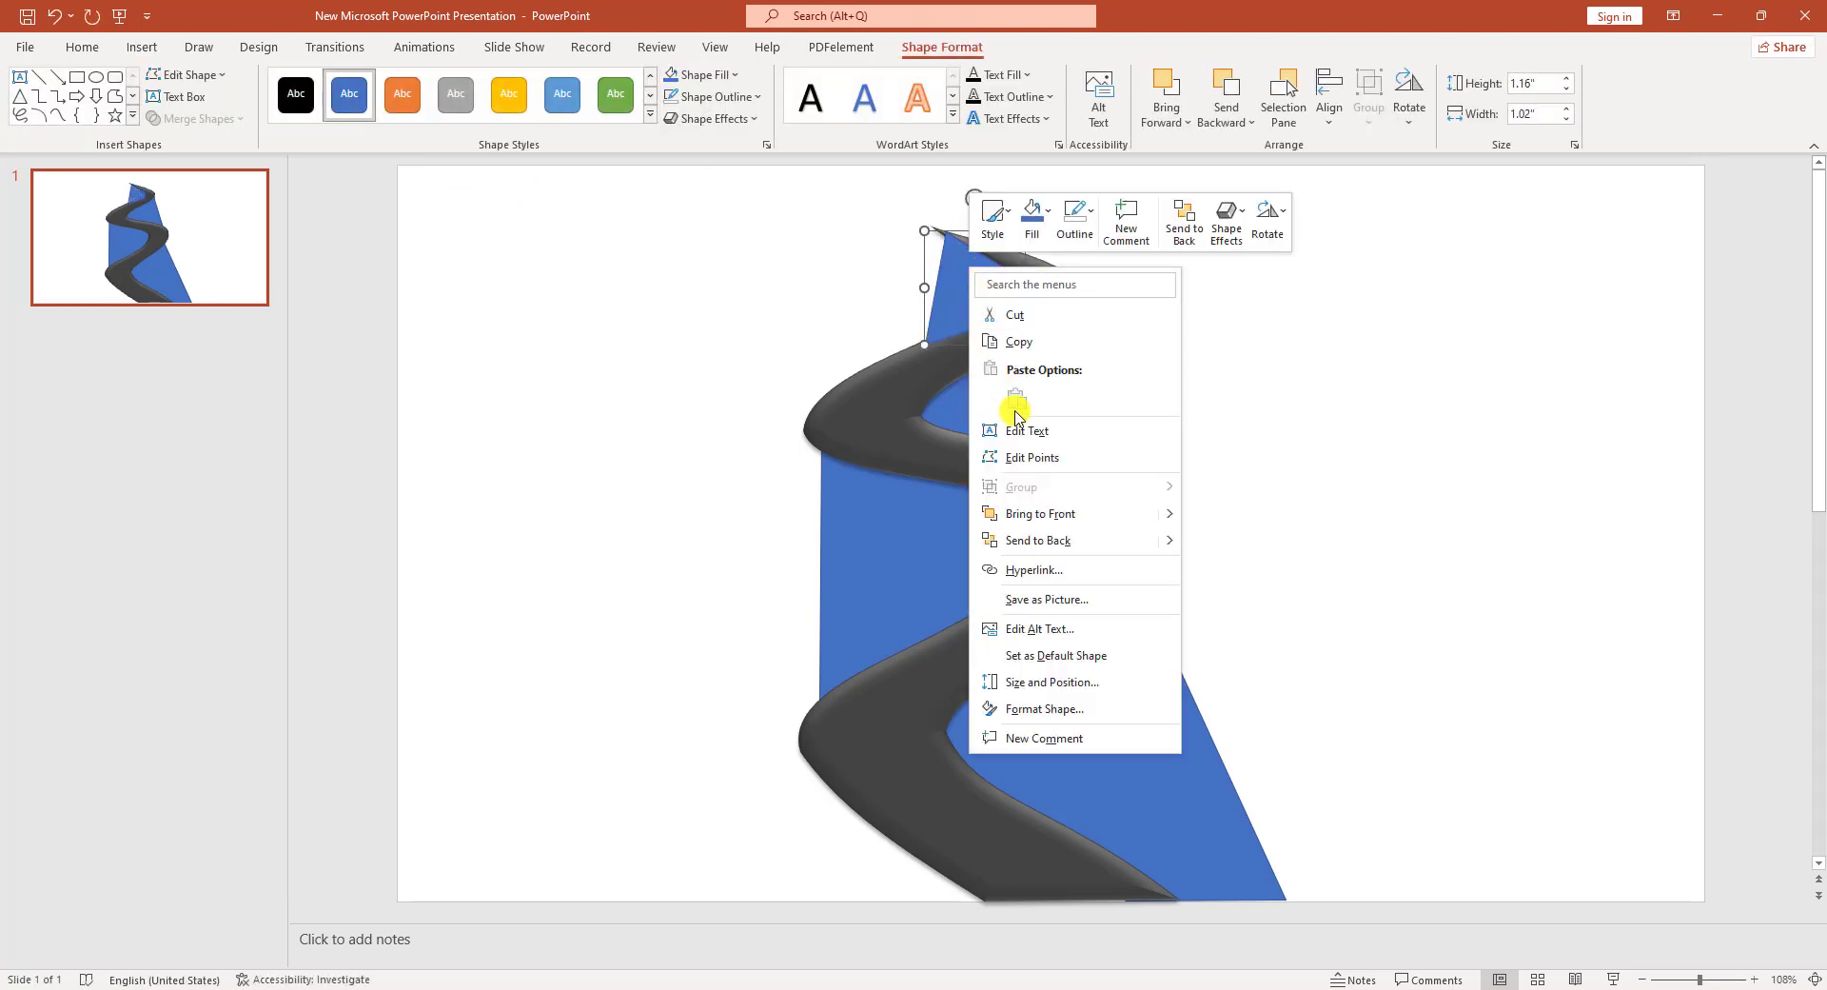
left_click(1038, 539)
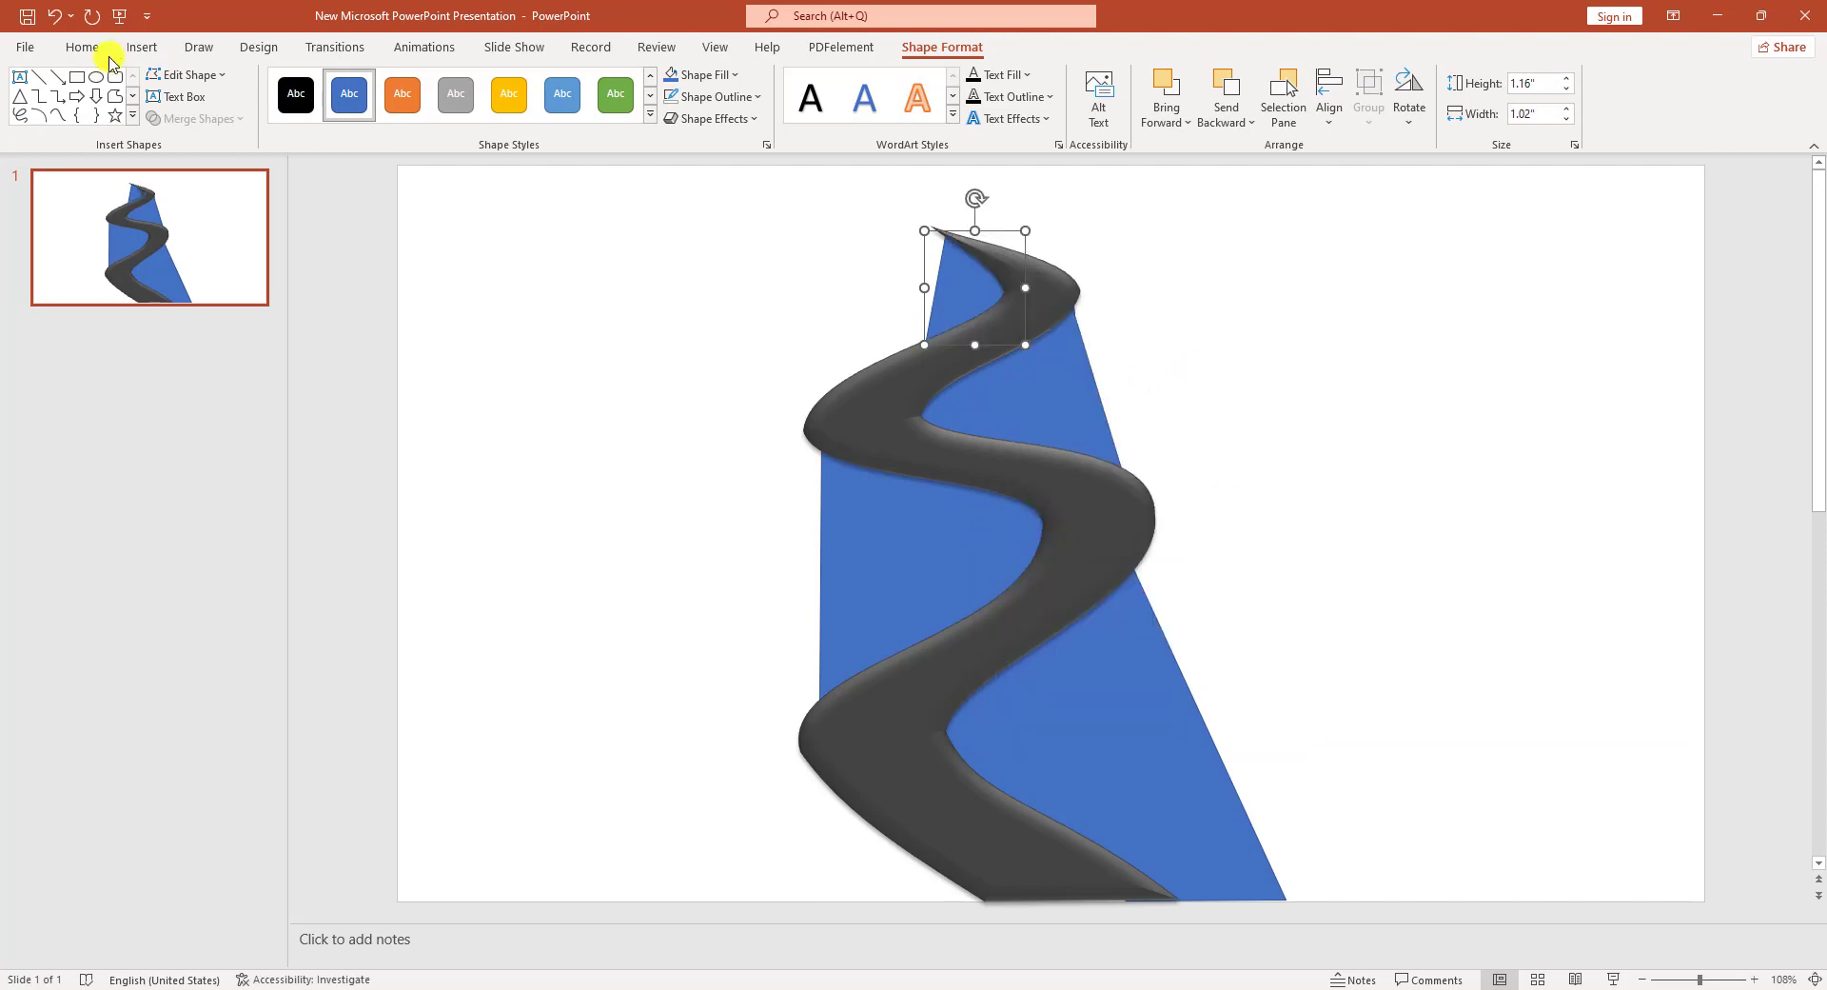
Draw a freeform beneath the road's lower-left bend and send it to the back.
left_click(141, 47)
left_click(307, 95)
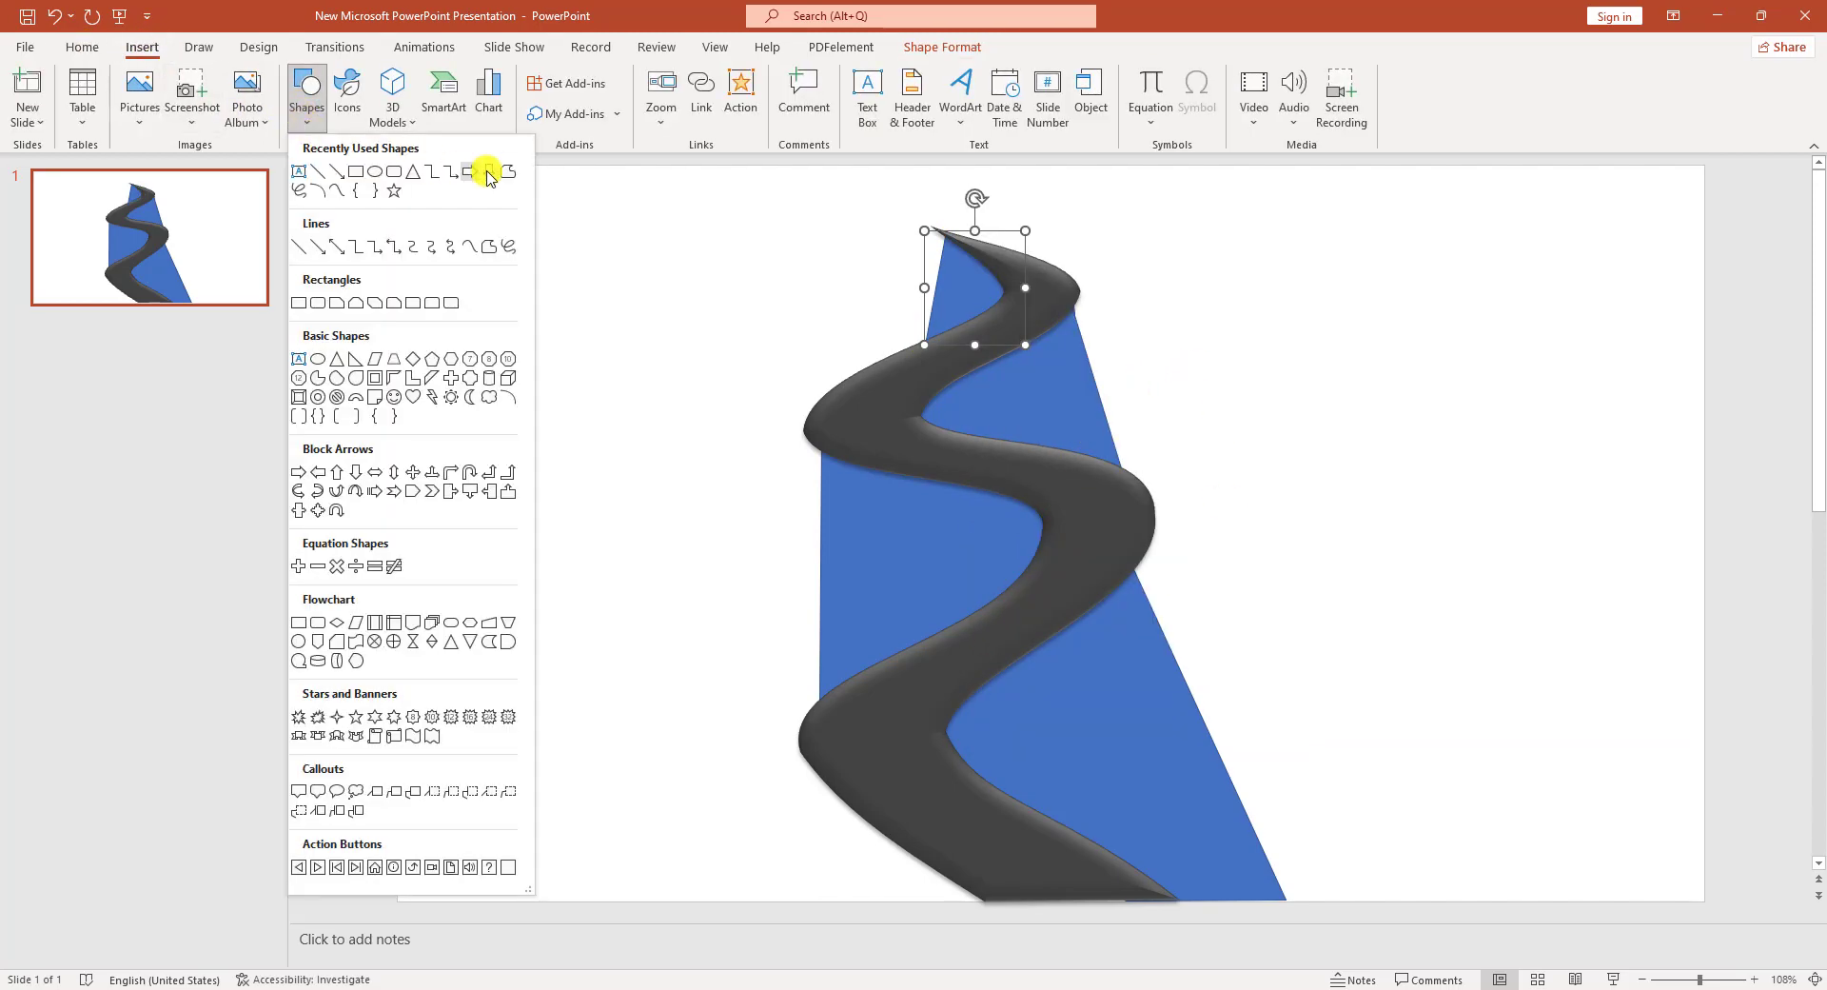
left_click(510, 172)
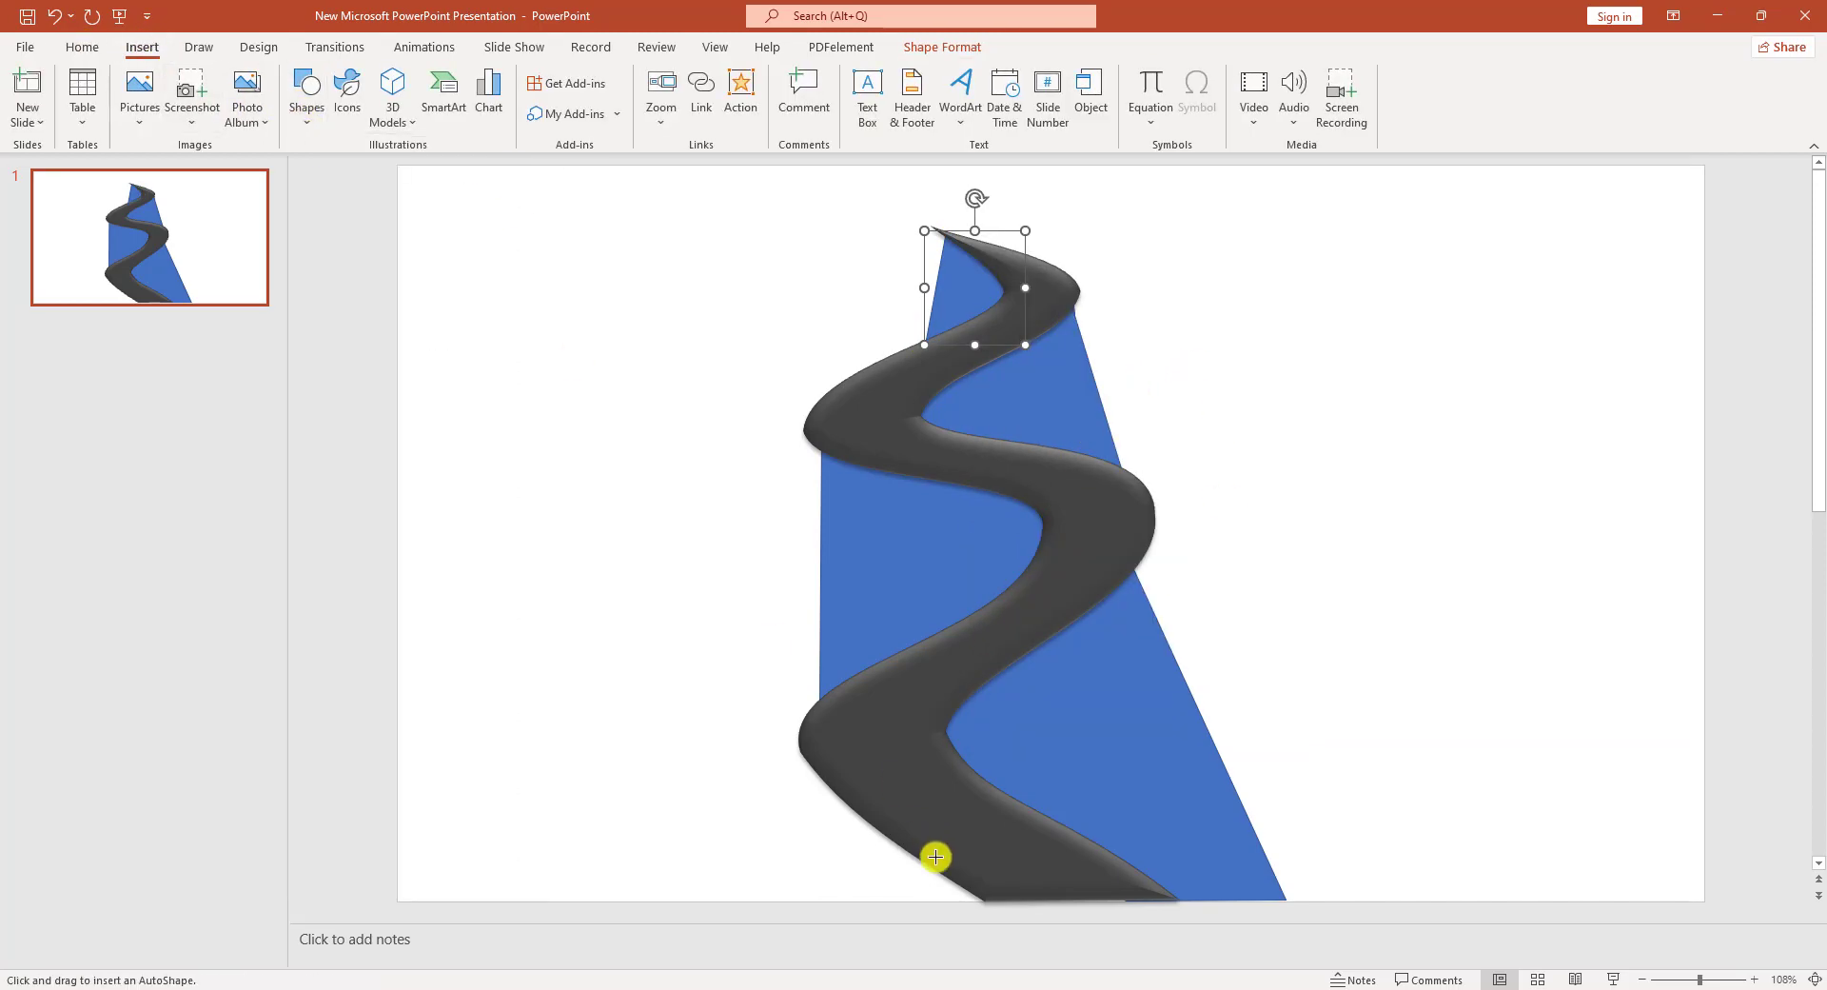
left_click(808, 755)
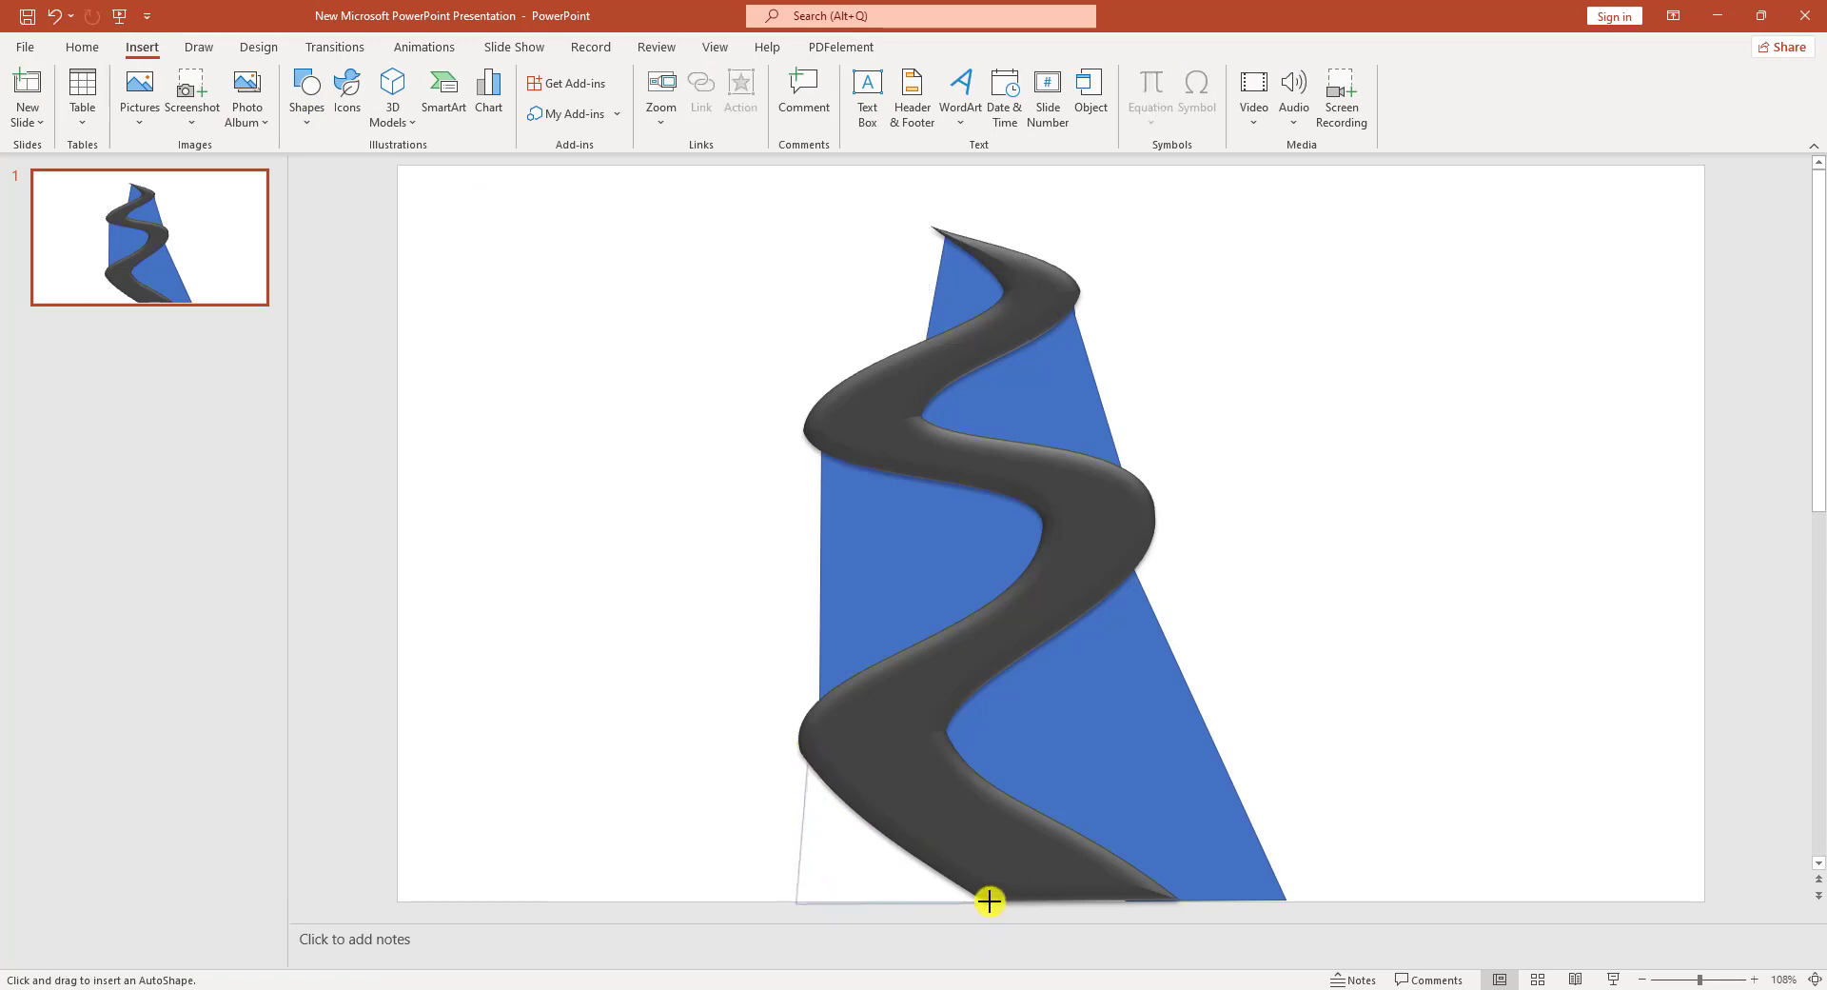
left_click(805, 757)
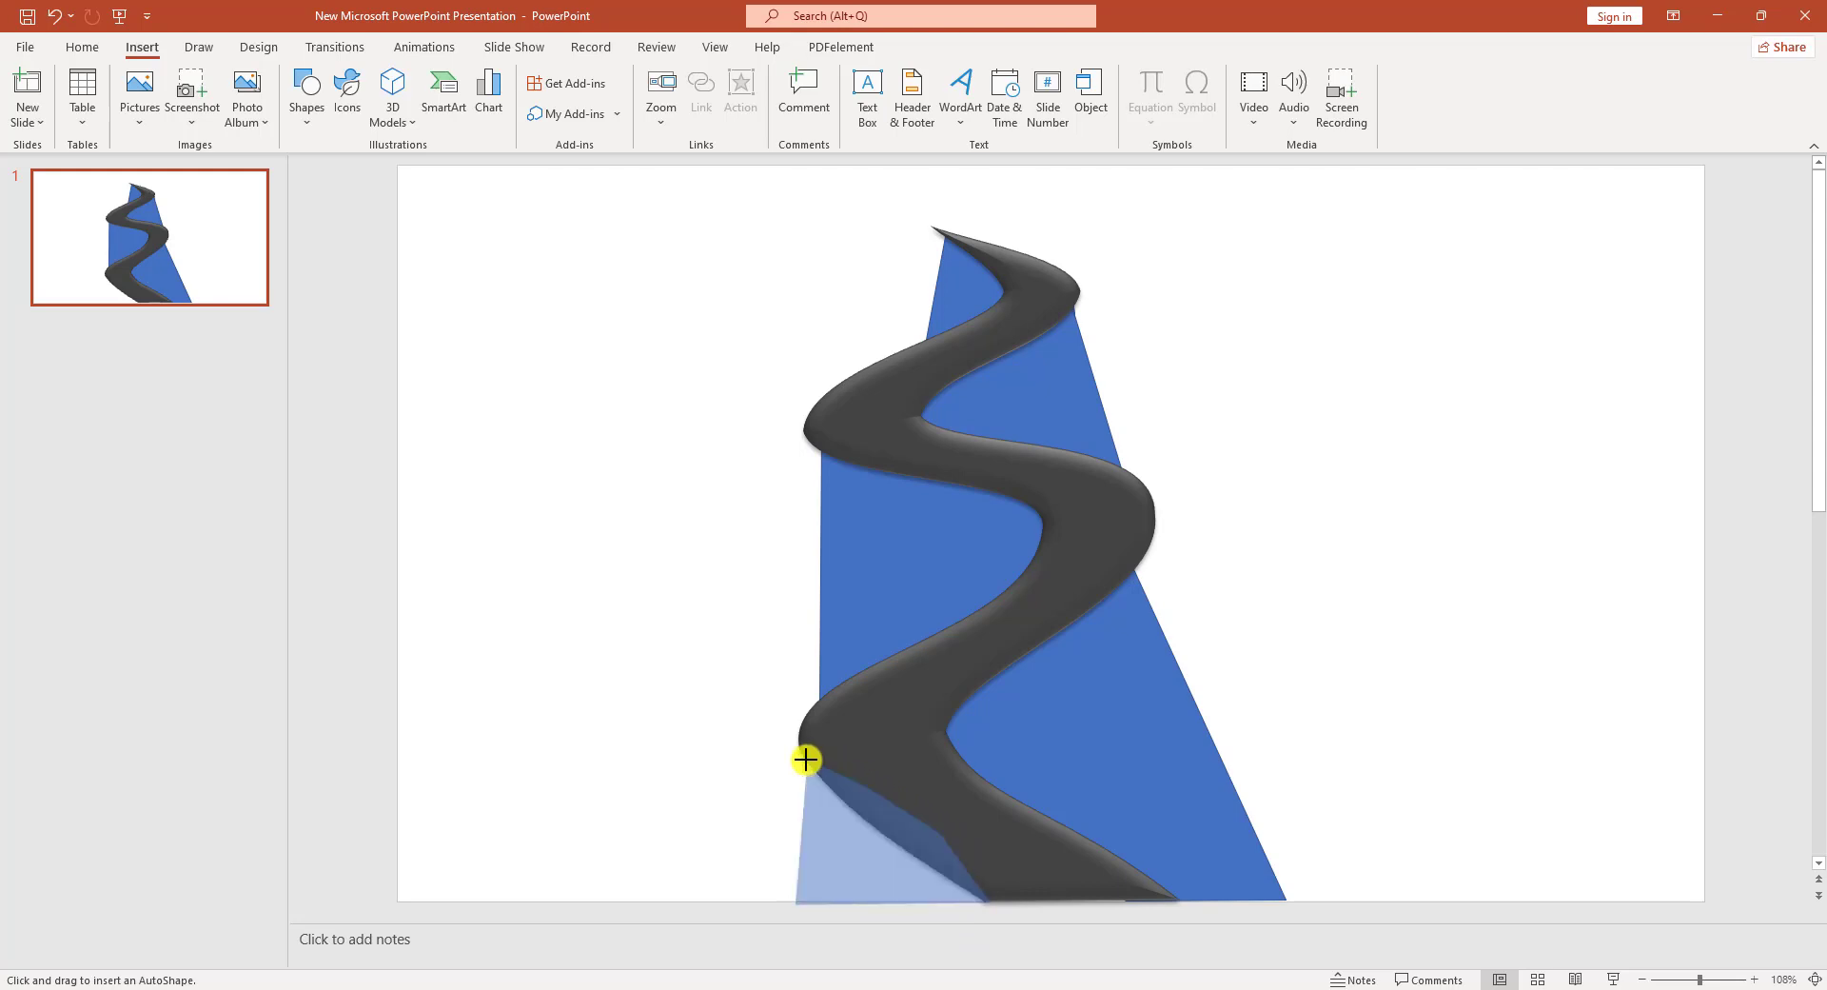
right_click(827, 806)
left_click(911, 596)
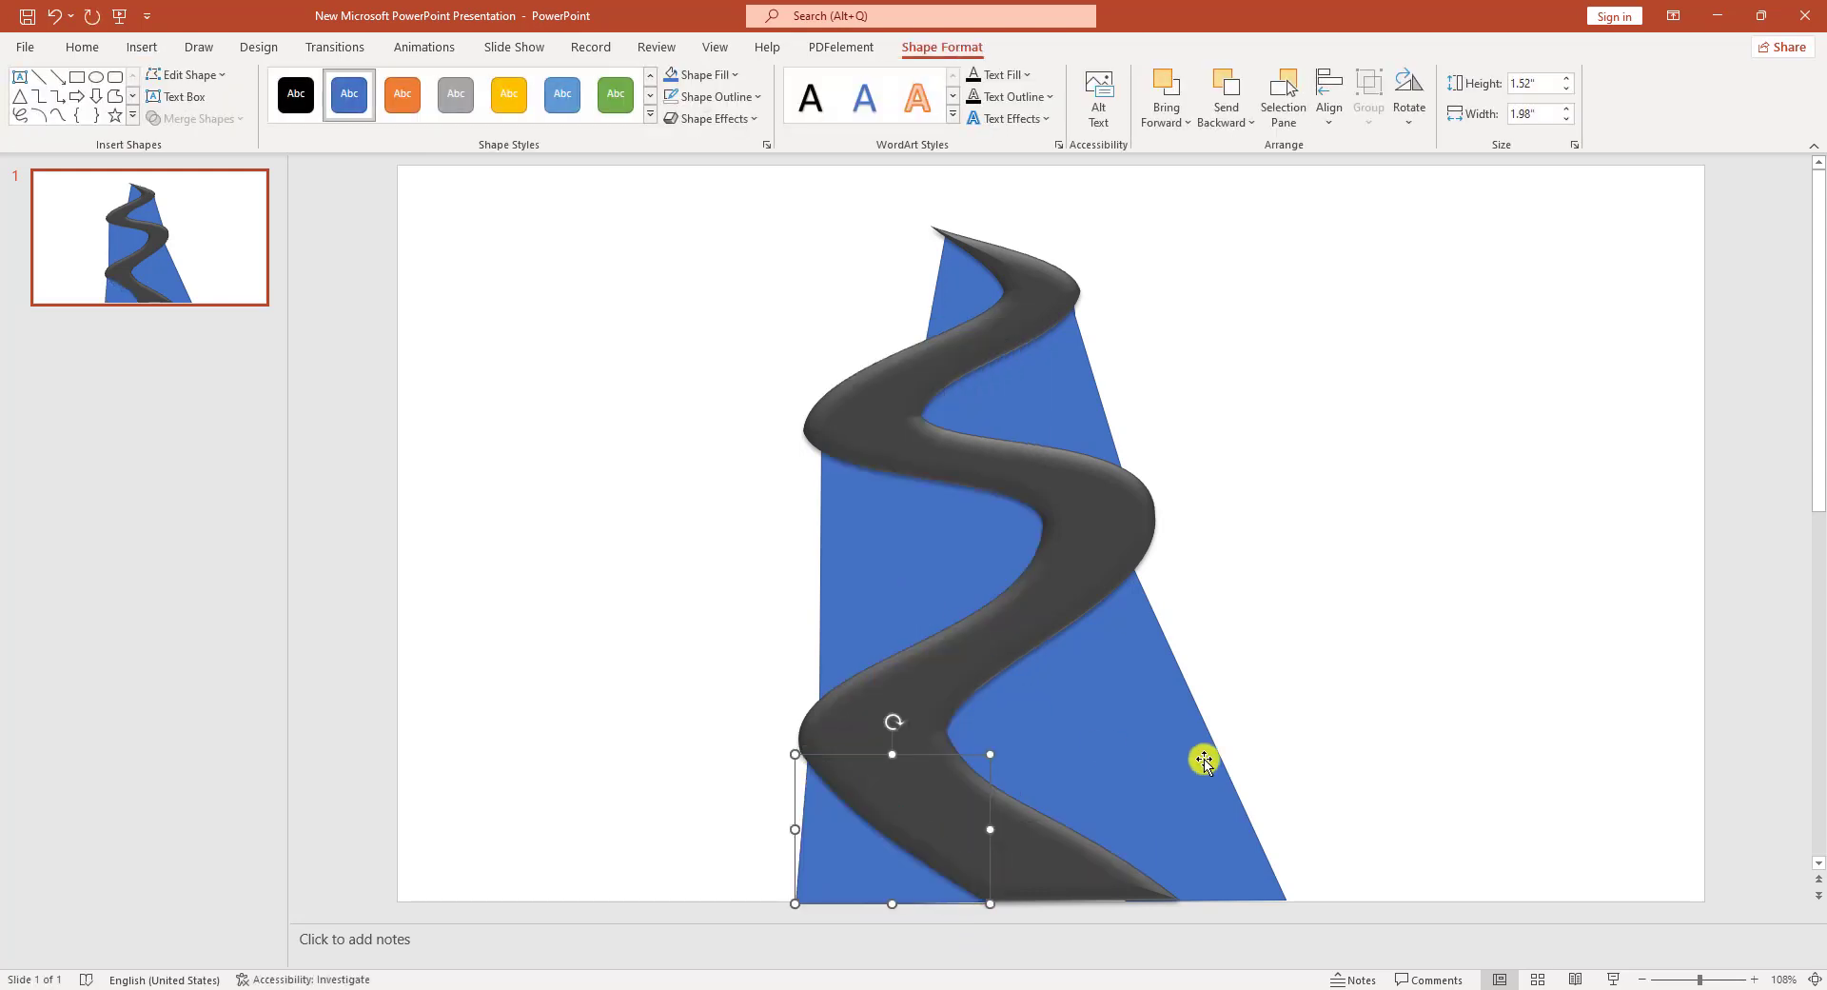
Tilt the right and middle blue pieces slightly and move them into line.
left_click(1175, 733)
left_click_drag(1084, 517, 1113, 514)
left_click_drag(1143, 664, 1096, 692)
left_click(848, 514)
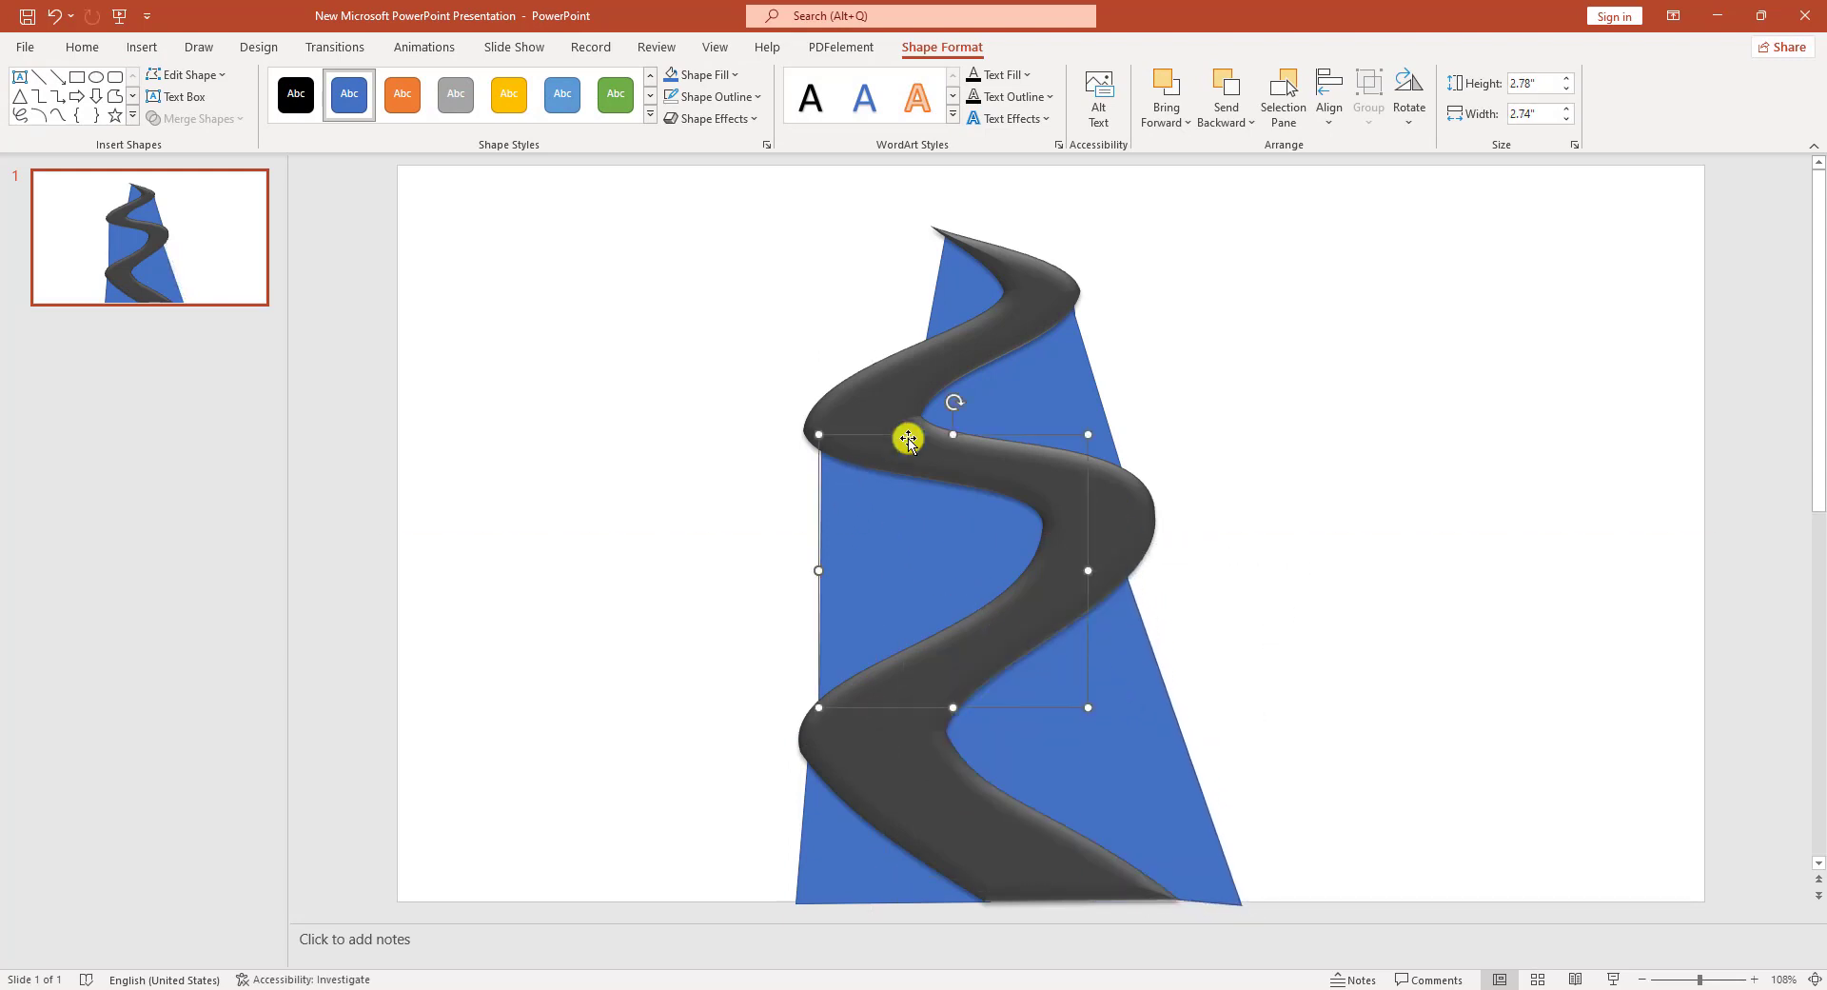
left_click_drag(953, 405, 930, 396)
left_click_drag(897, 518, 926, 534)
Rotate and reposition the upper and small top blue pieces to align with the road.
left_click(1052, 391)
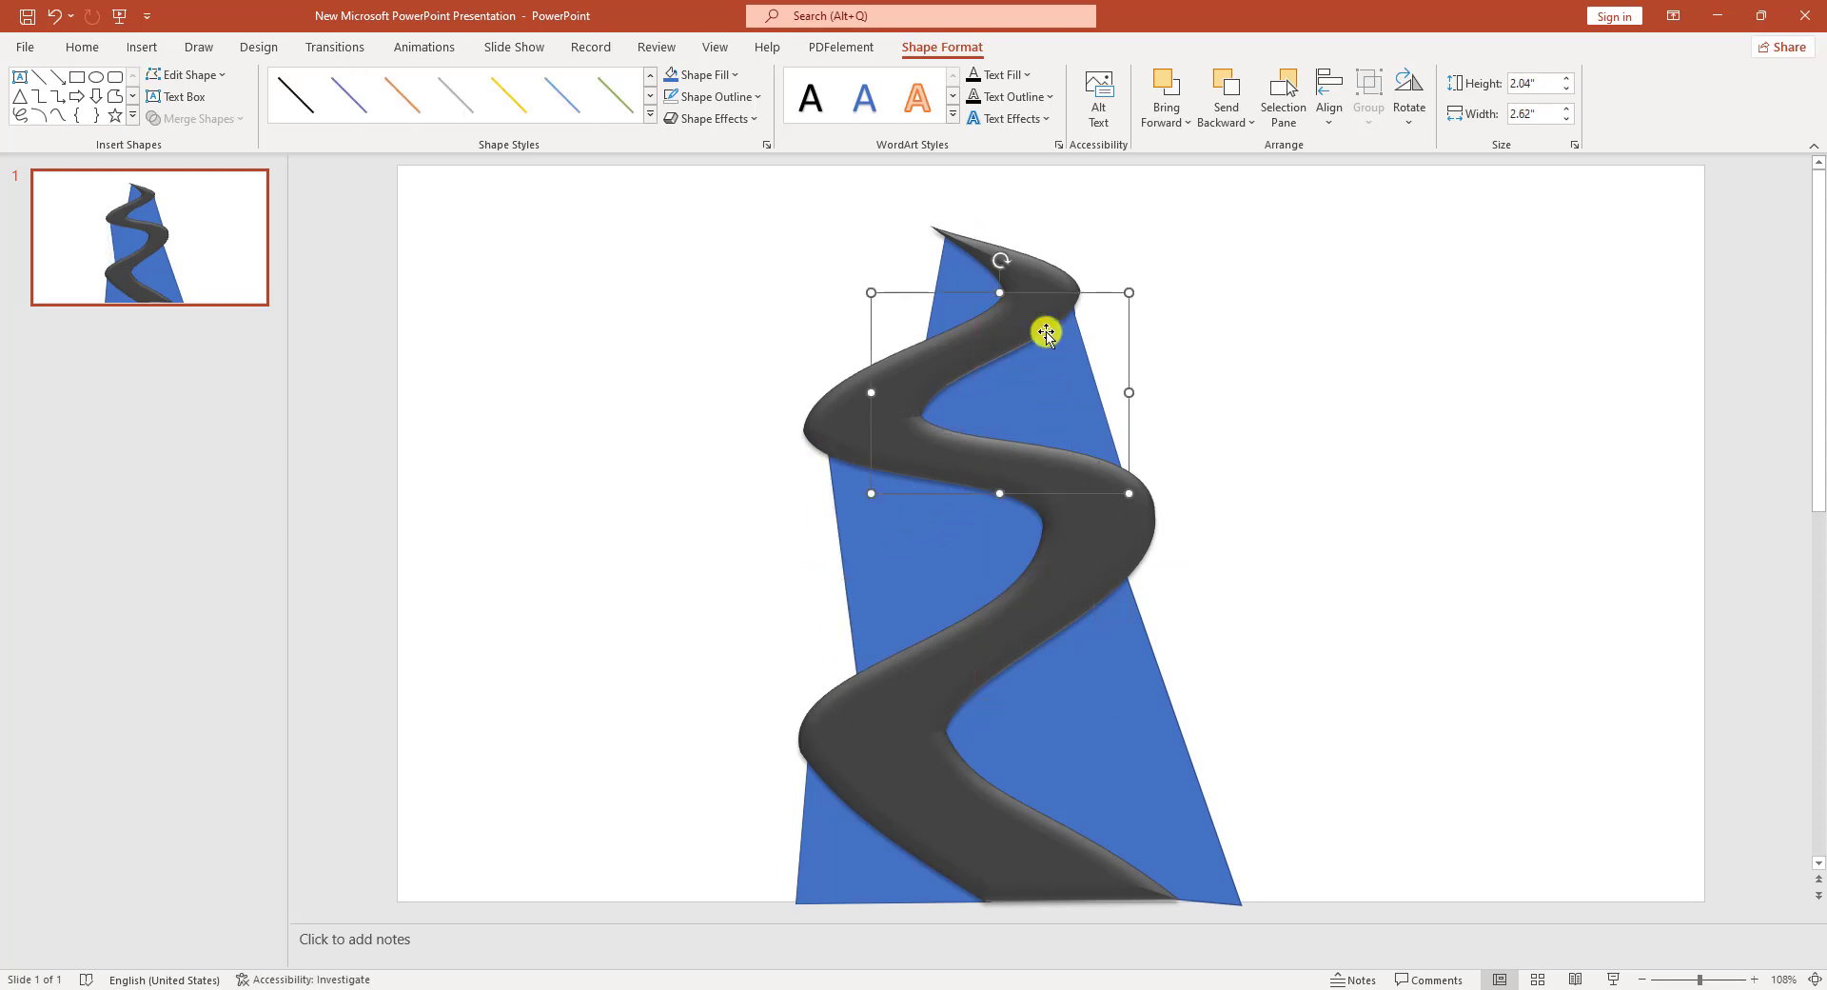
left_click_drag(995, 259, 1016, 262)
left_click_drag(1020, 354, 1003, 387)
left_click(1313, 433)
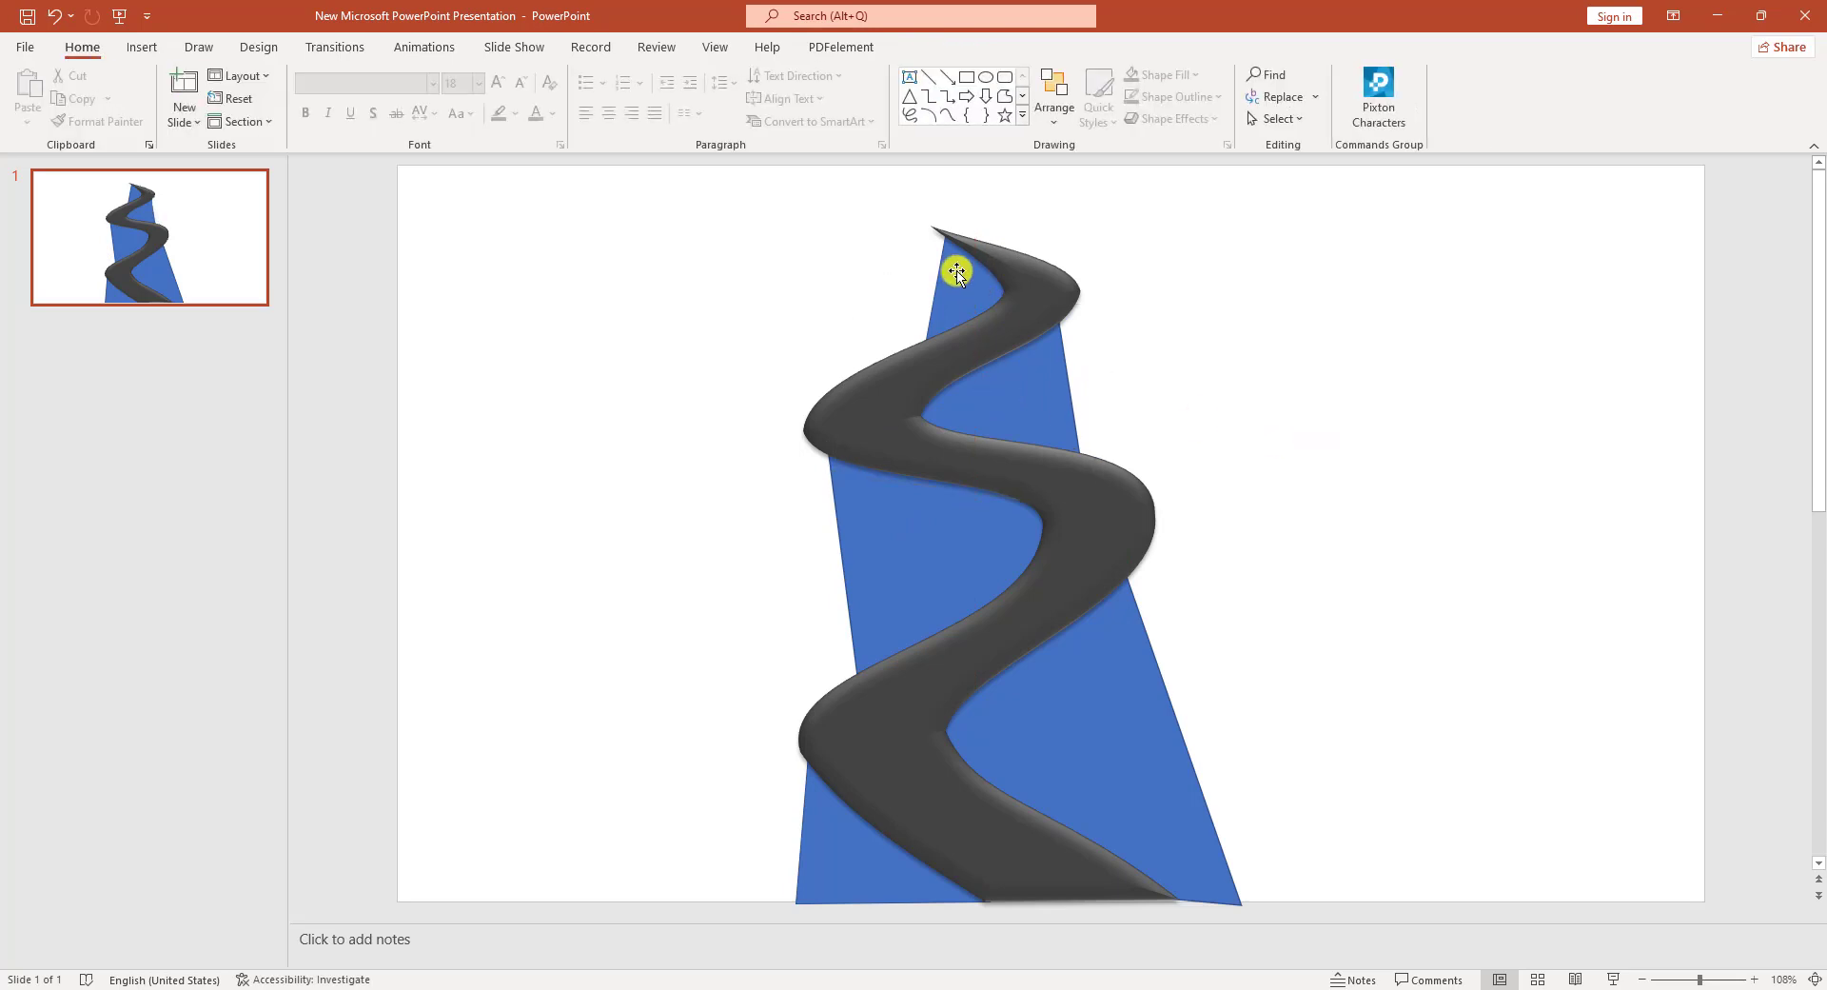
left_click(971, 235)
left_click_drag(975, 198, 949, 192)
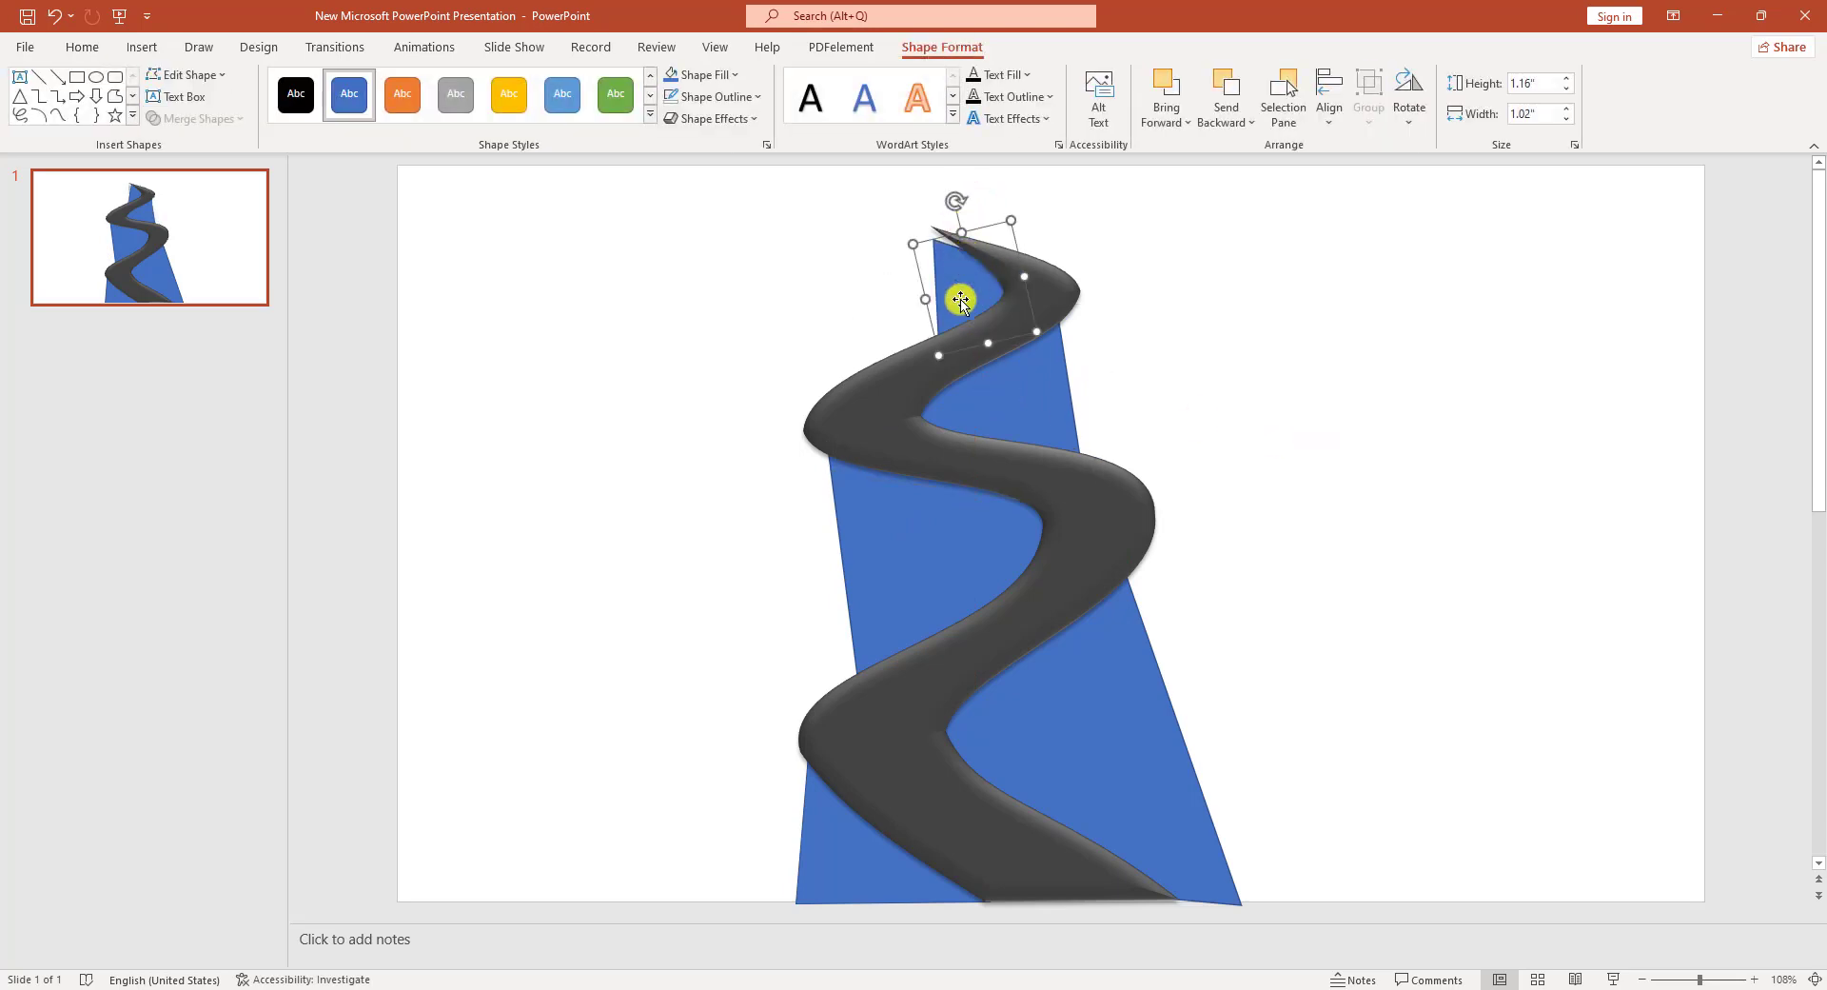
left_click_drag(962, 297, 965, 291)
left_click(1252, 398)
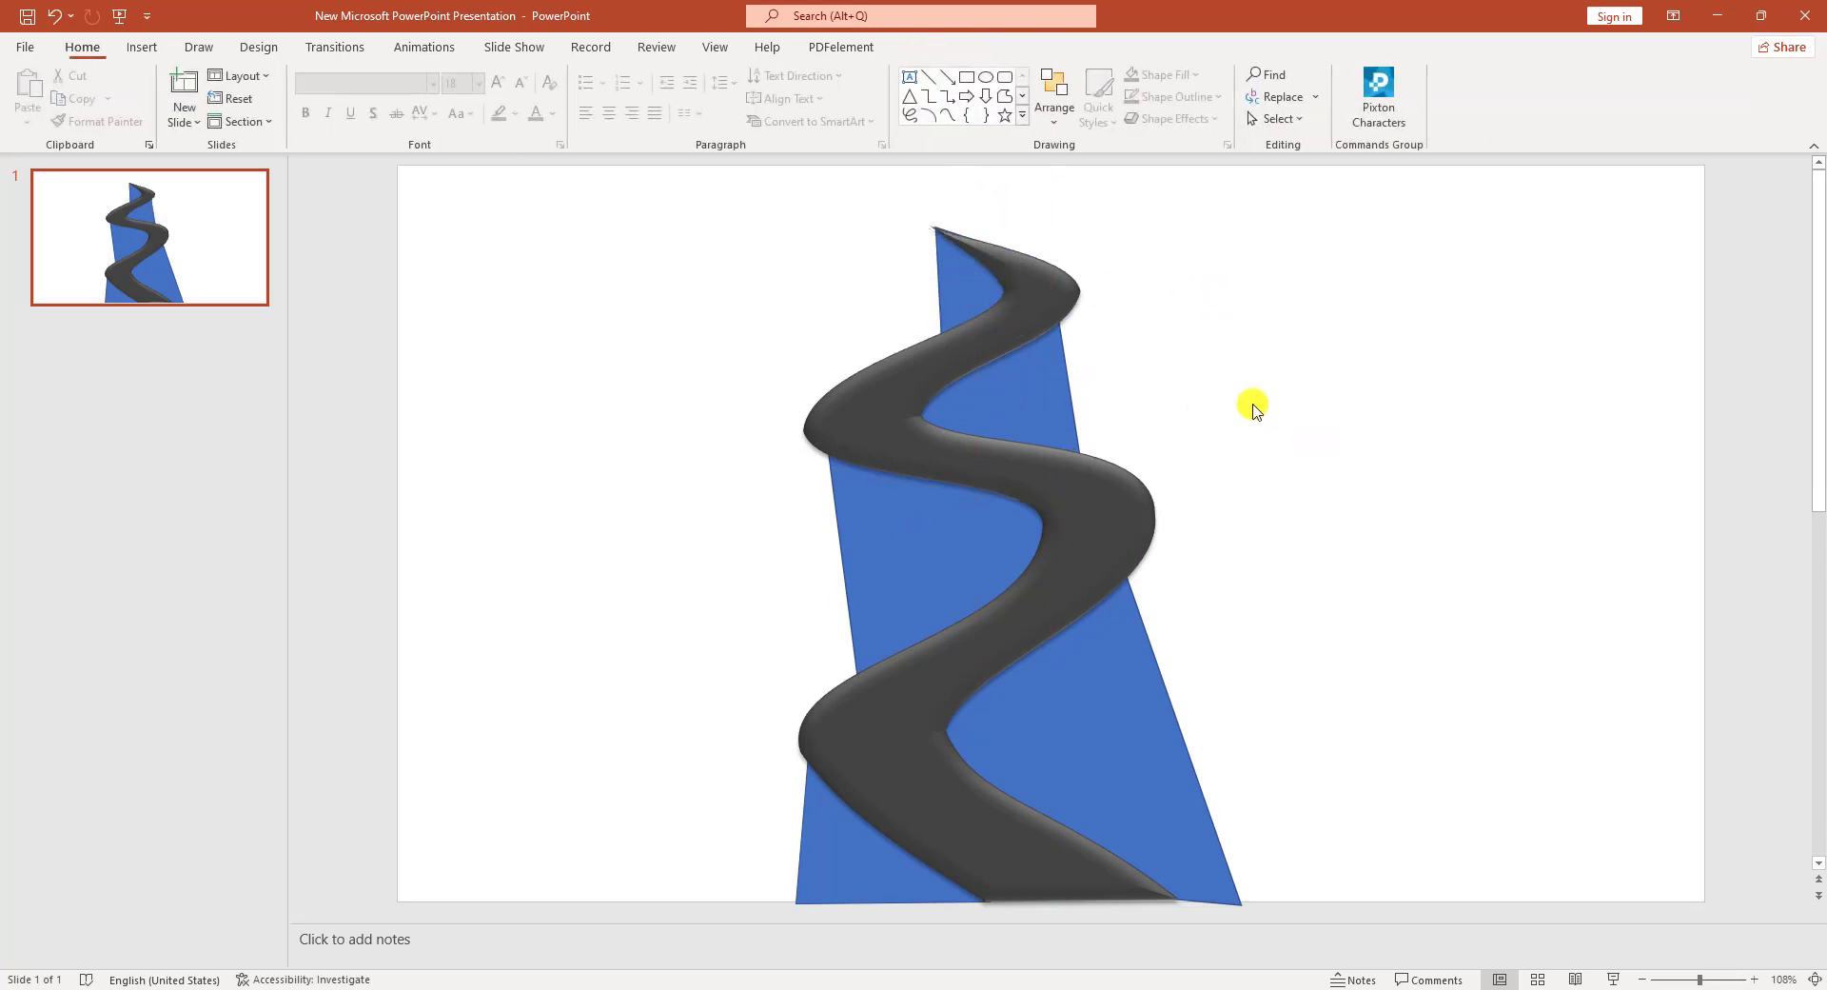
Rotate the large lower blue piece so it leans with the others.
left_click(1146, 726)
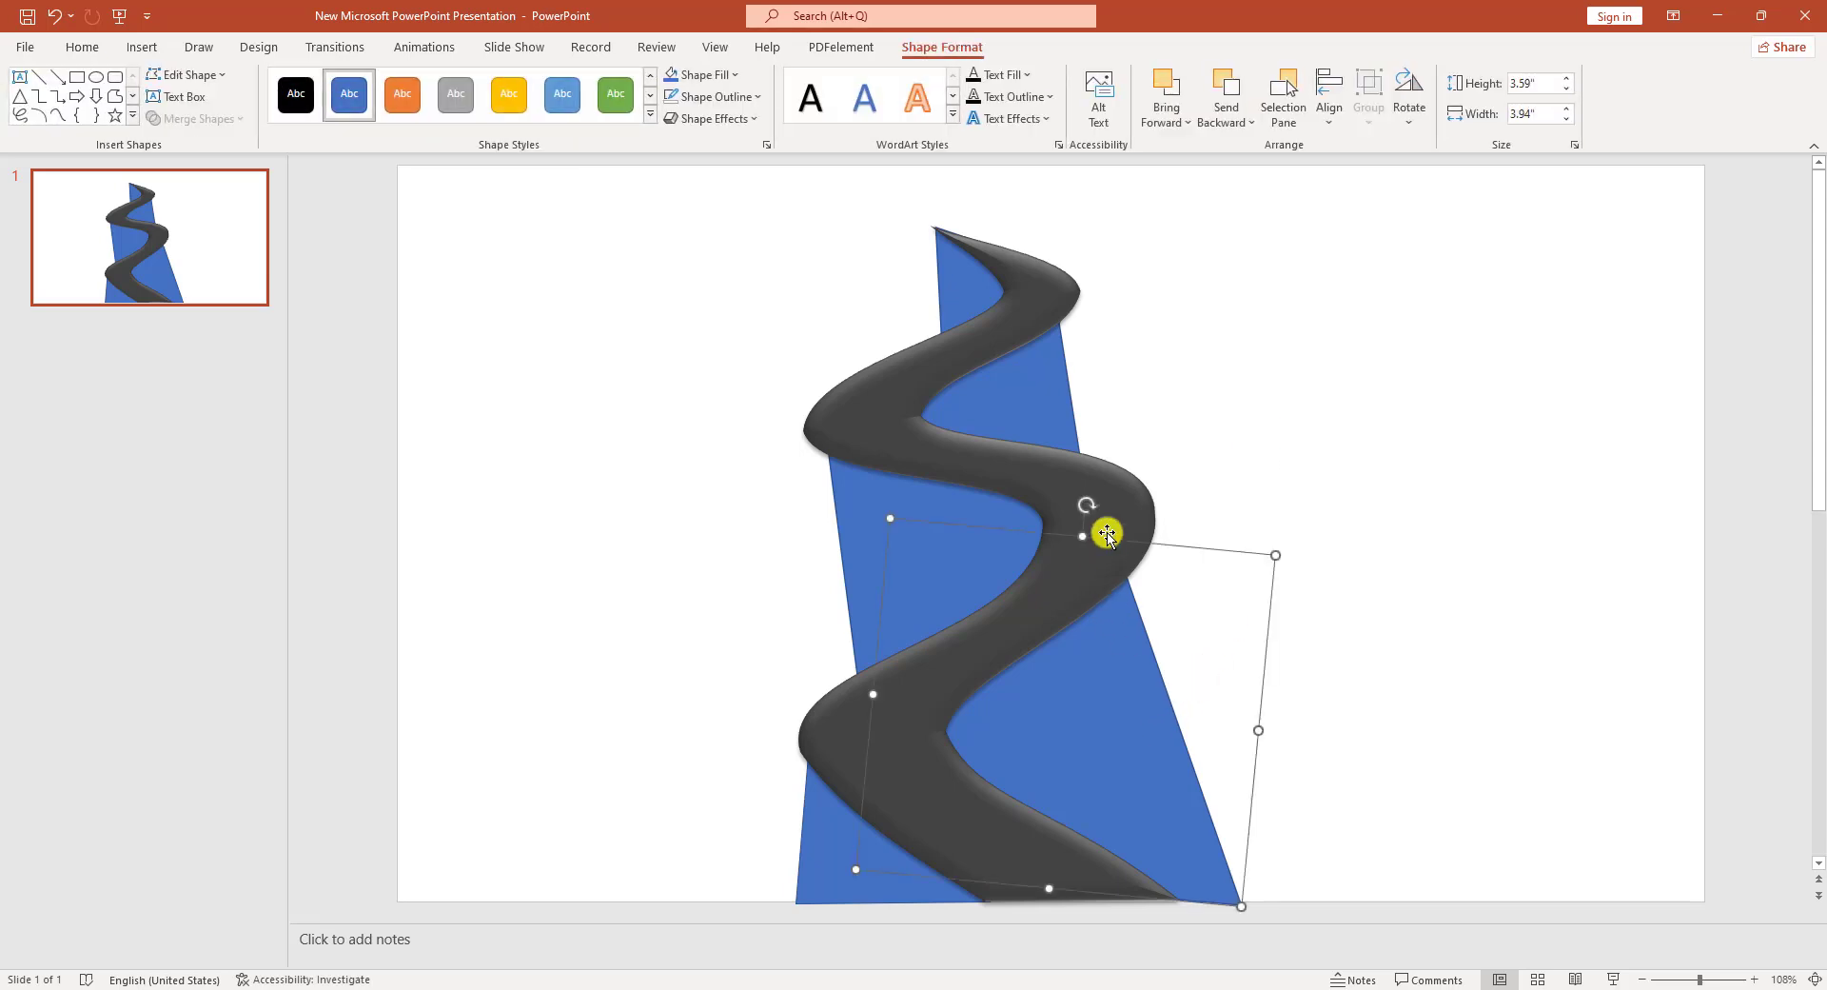
left_click_drag(894, 723, 868, 857)
left_click(1465, 755)
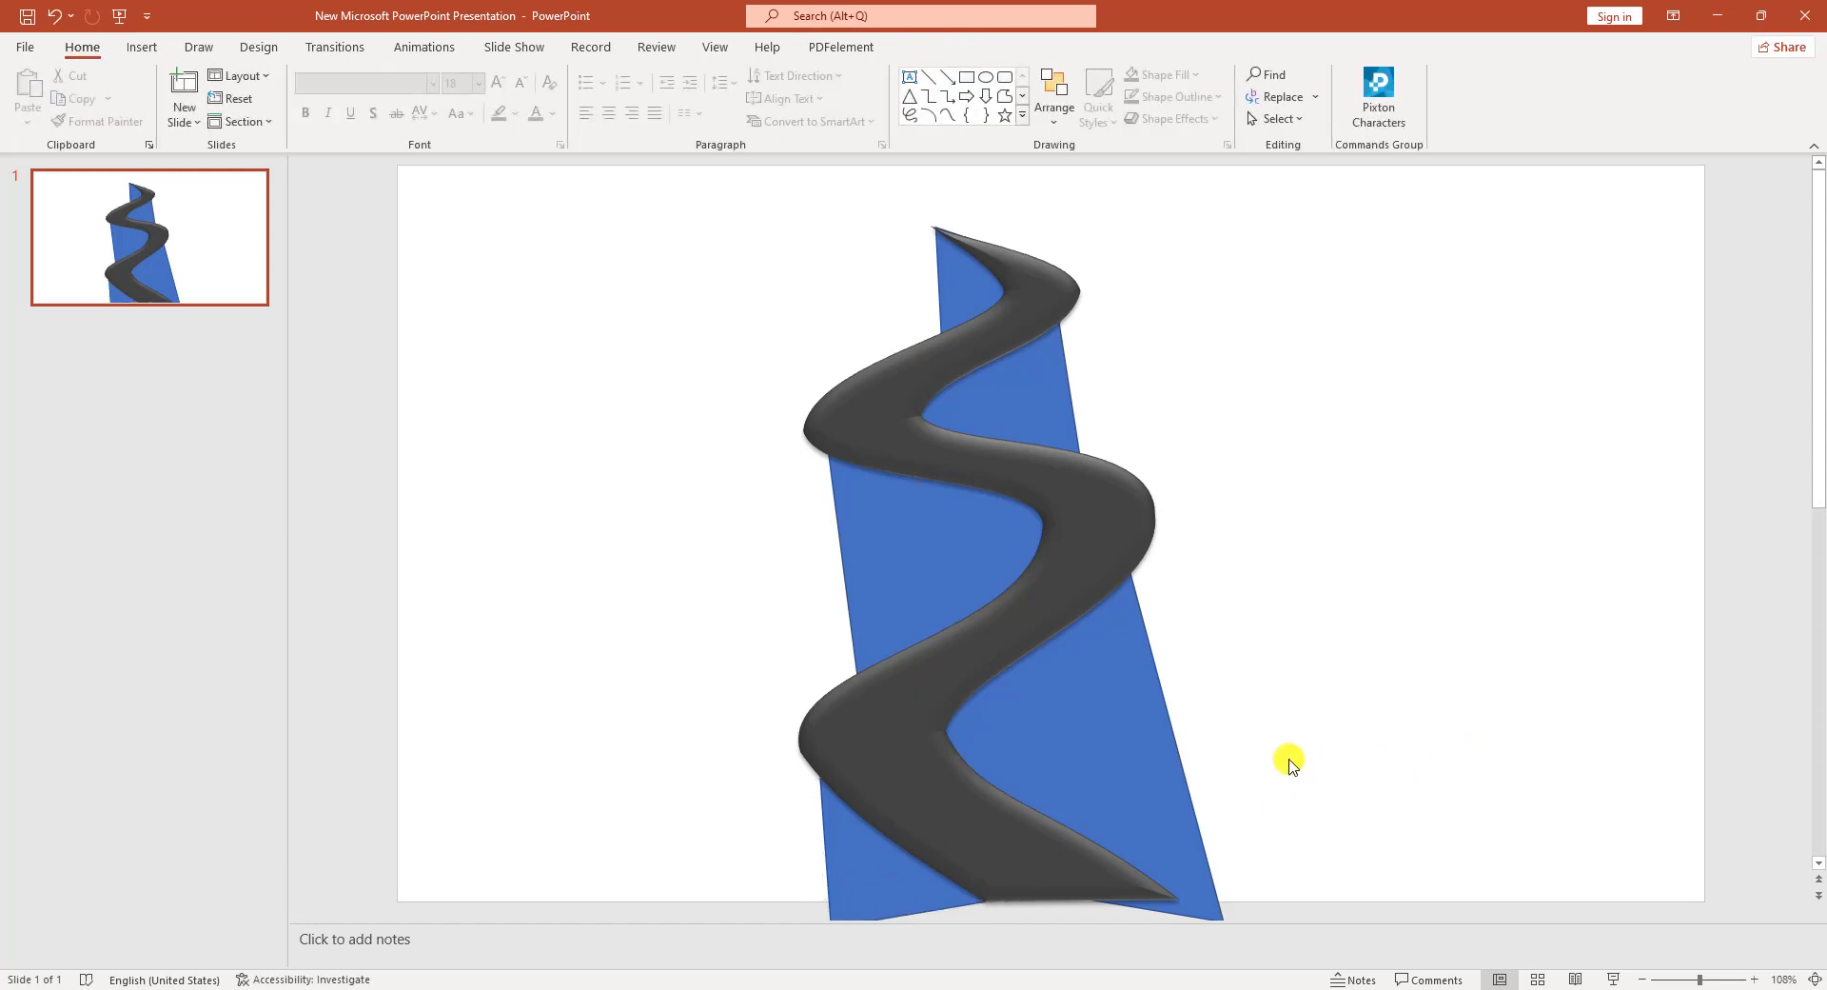
left_click(1122, 733)
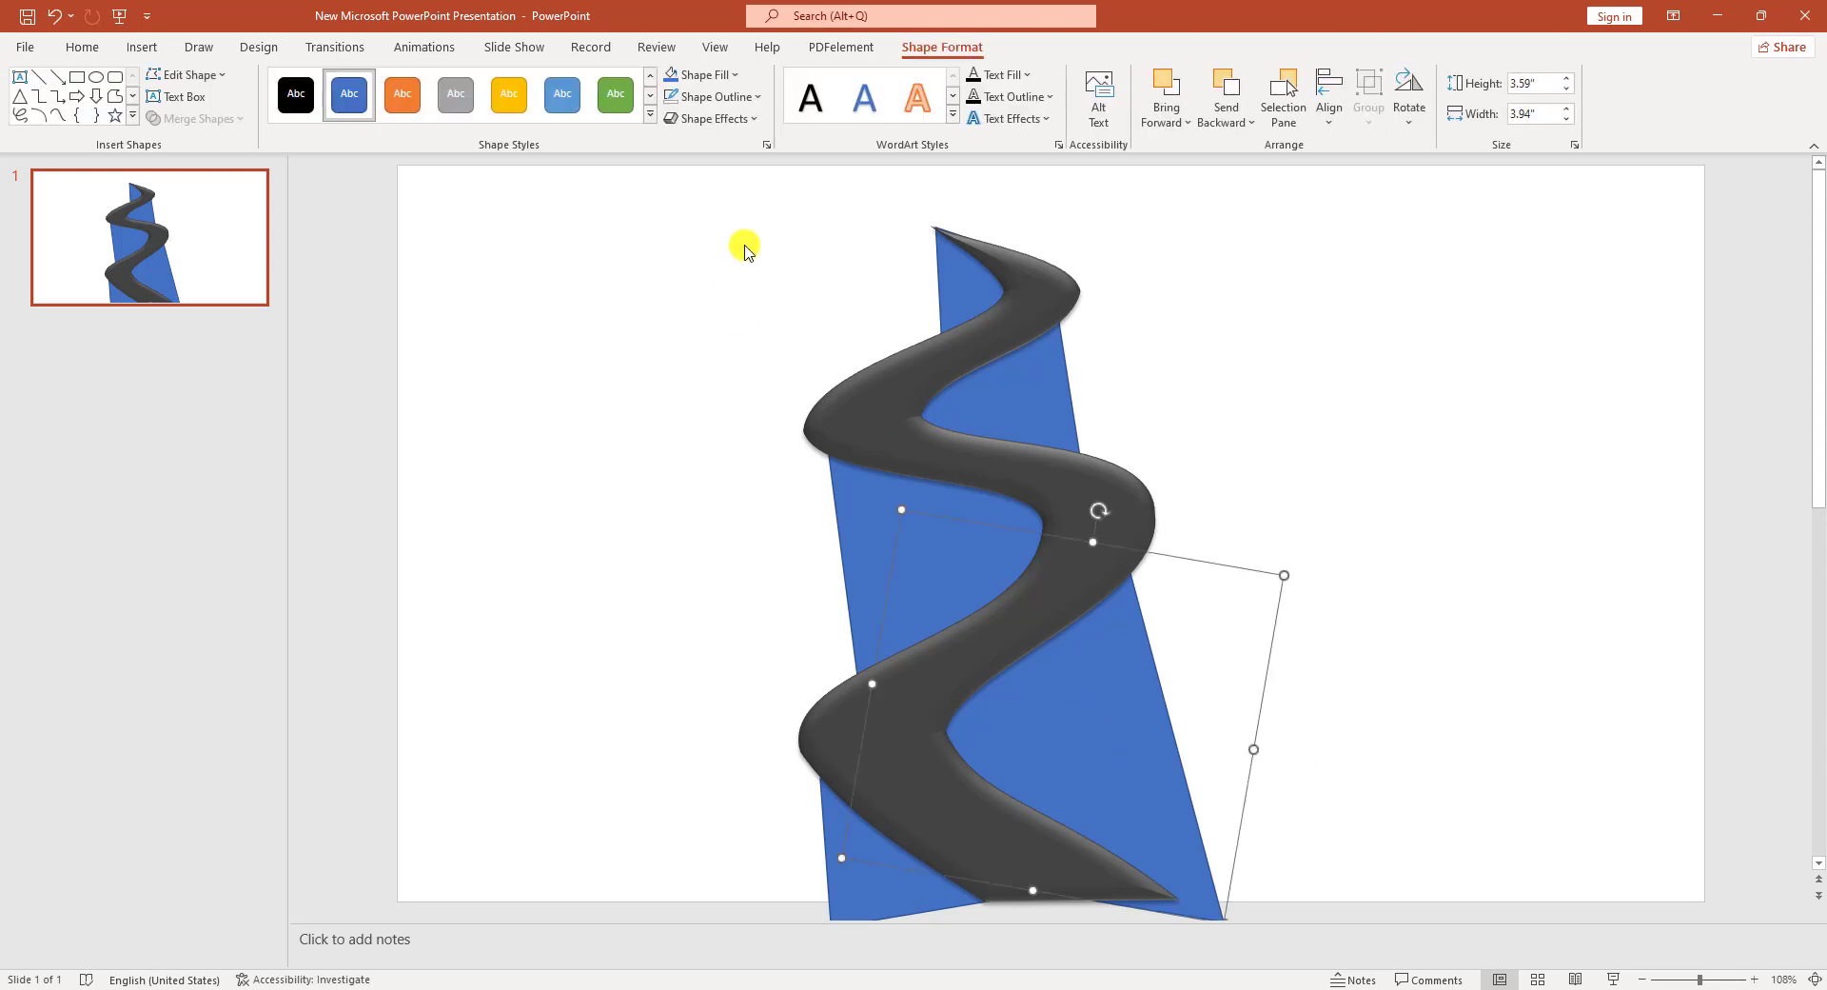
Fill the lower piece light blue and remove its outline.
left_click(734, 76)
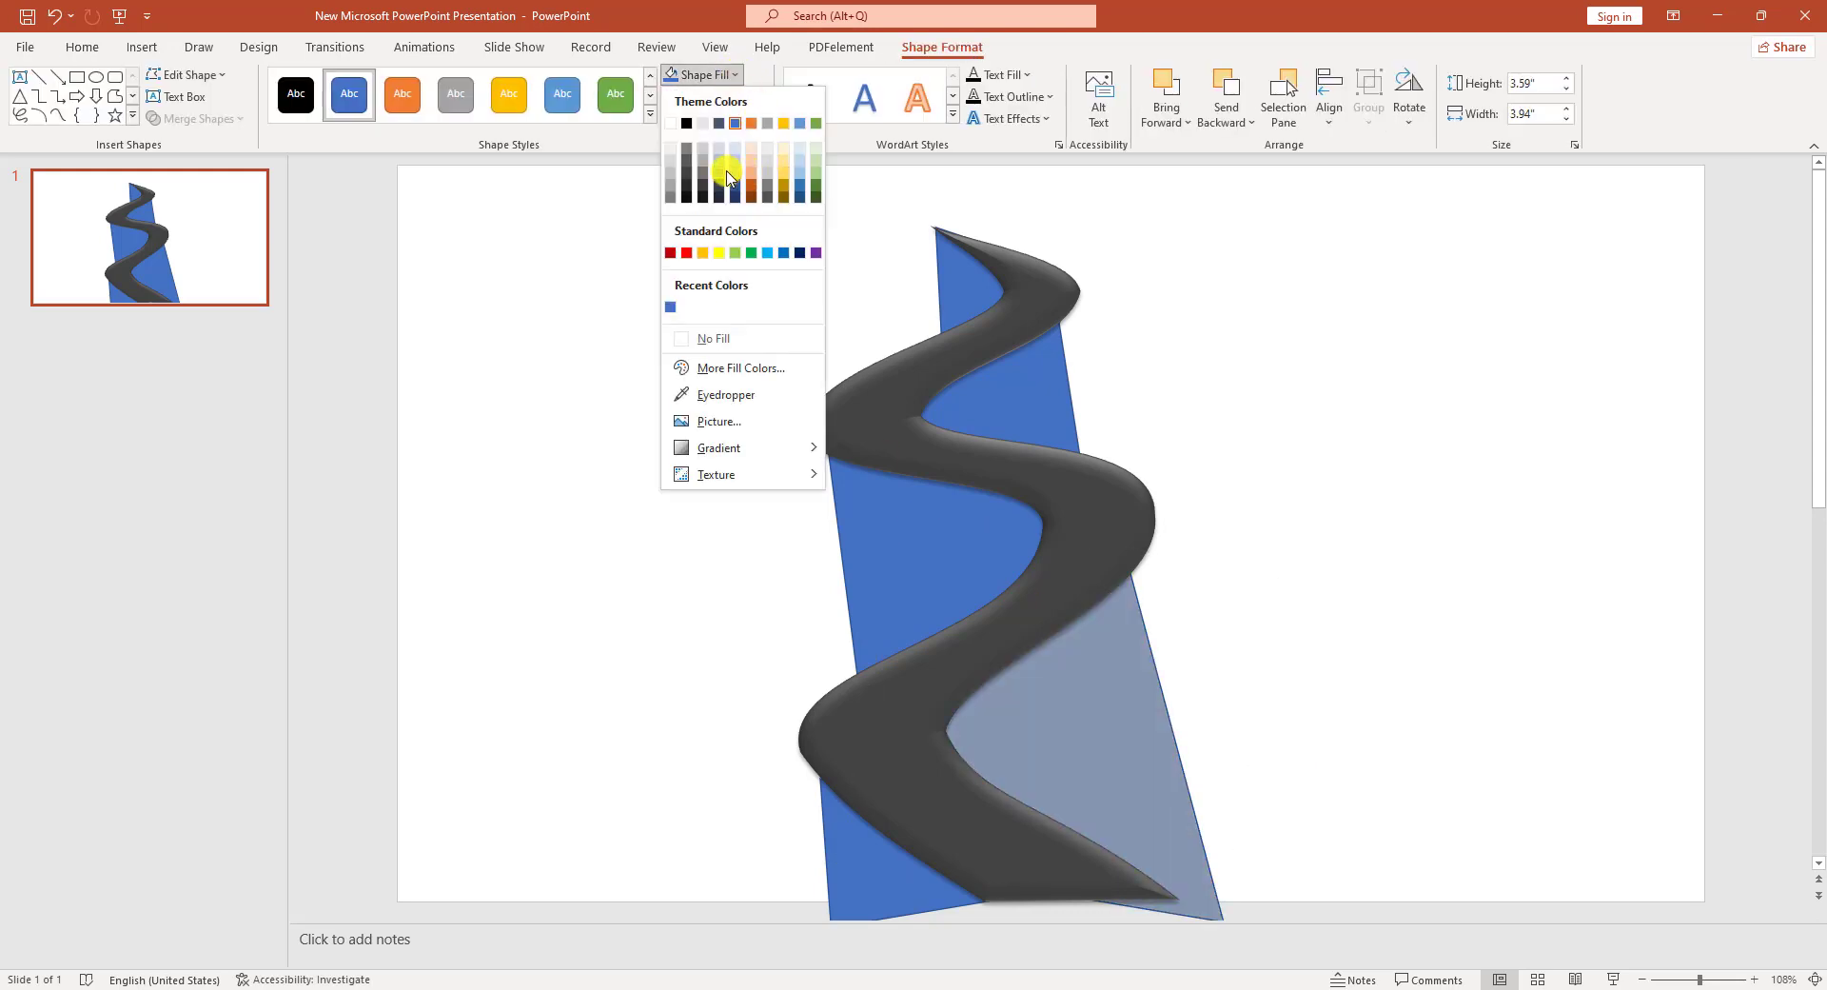
left_click(735, 172)
left_click(728, 96)
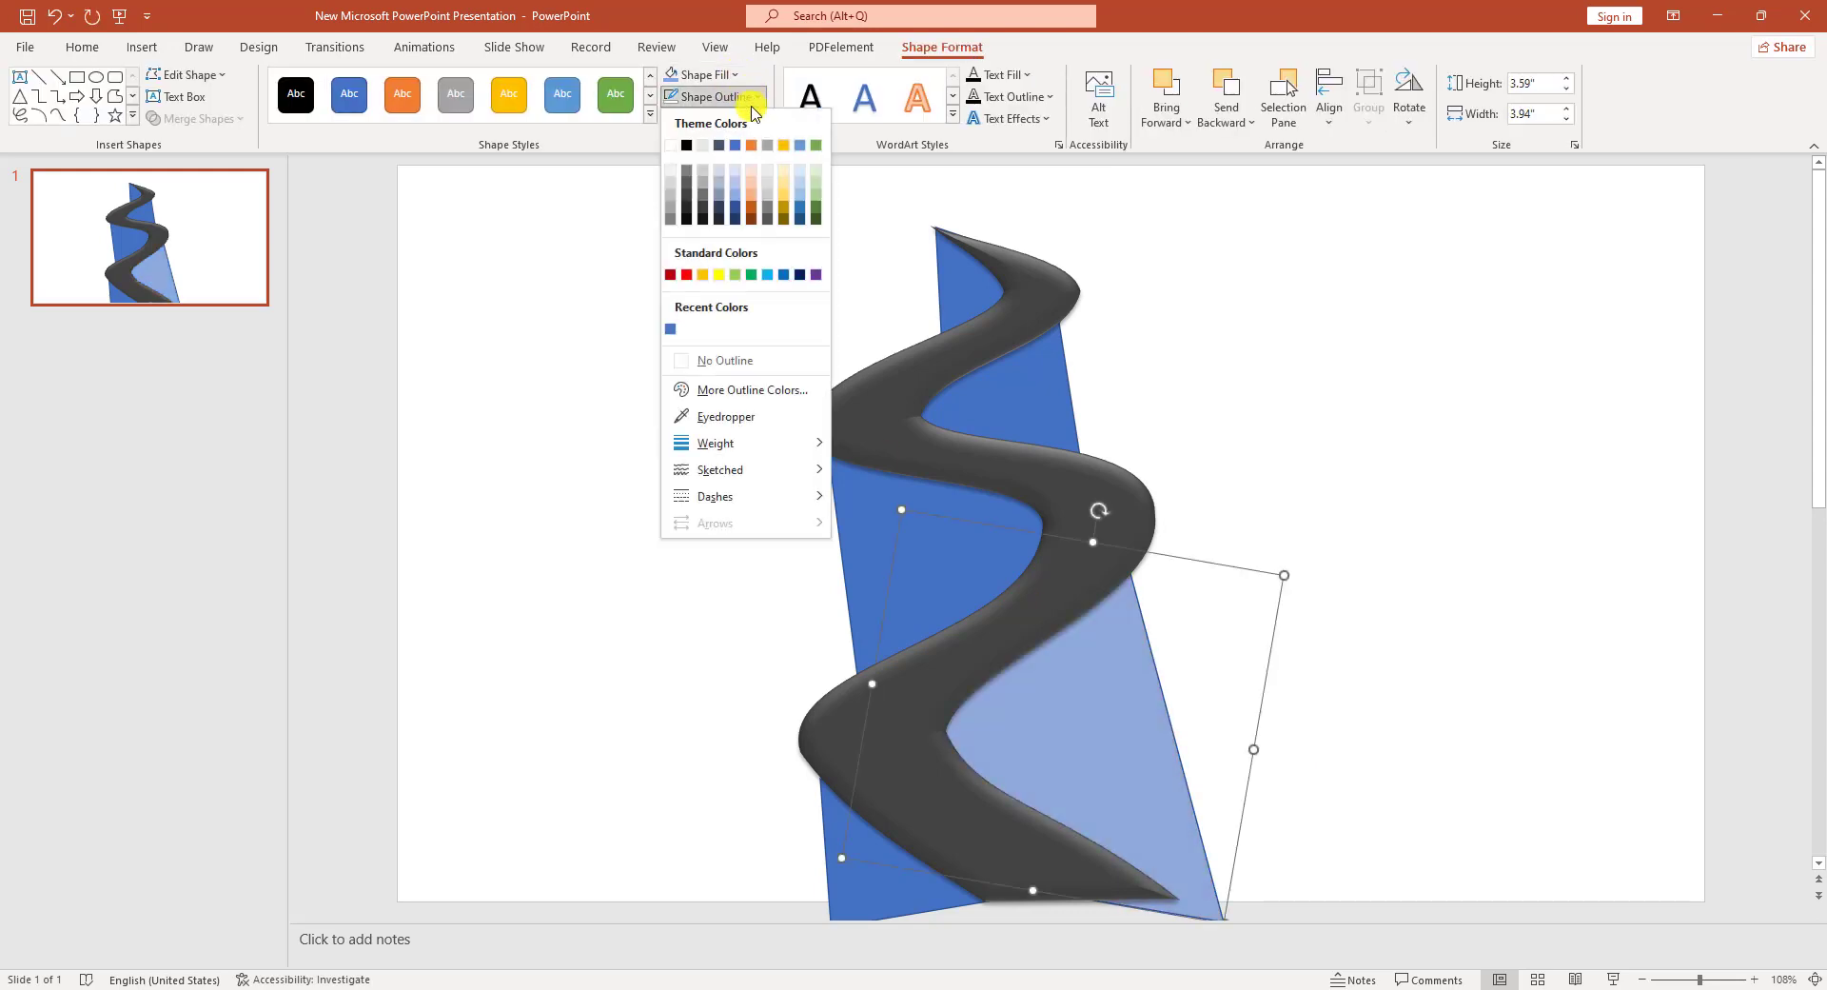
left_click(718, 360)
Eyedrop the light blue onto the middle piece and remove its outline.
left_click(872, 510)
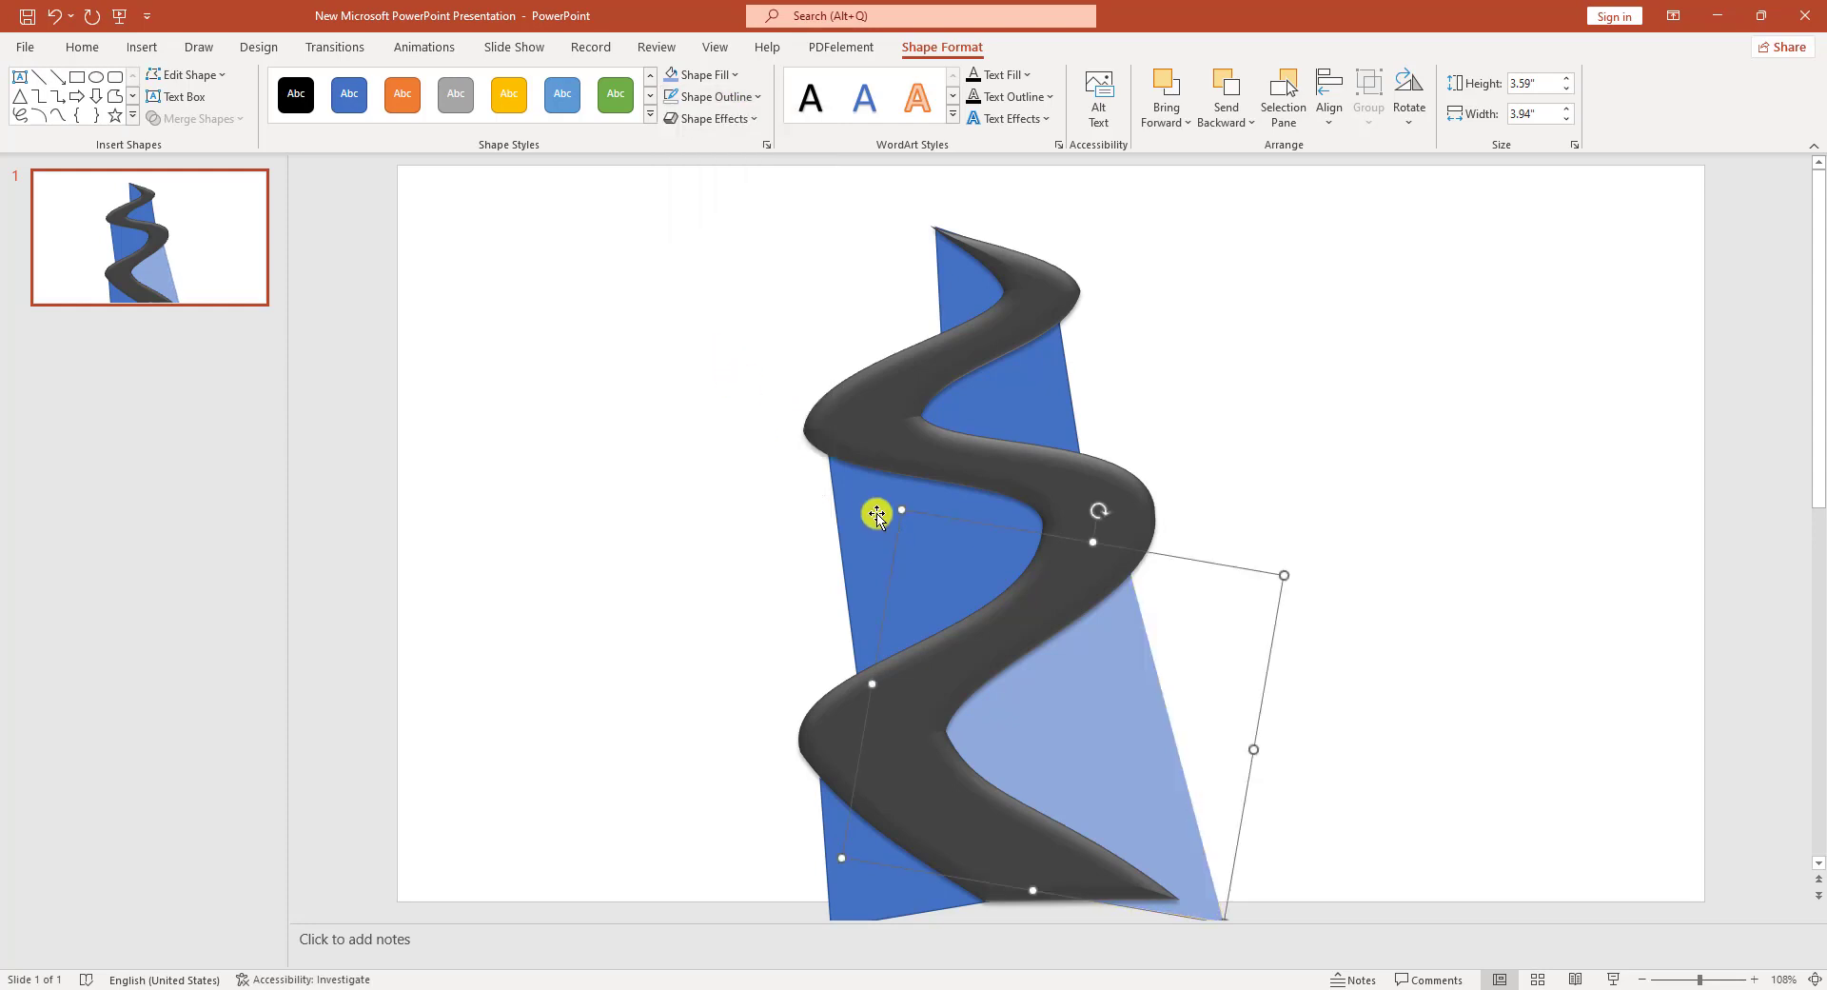
left_click(735, 75)
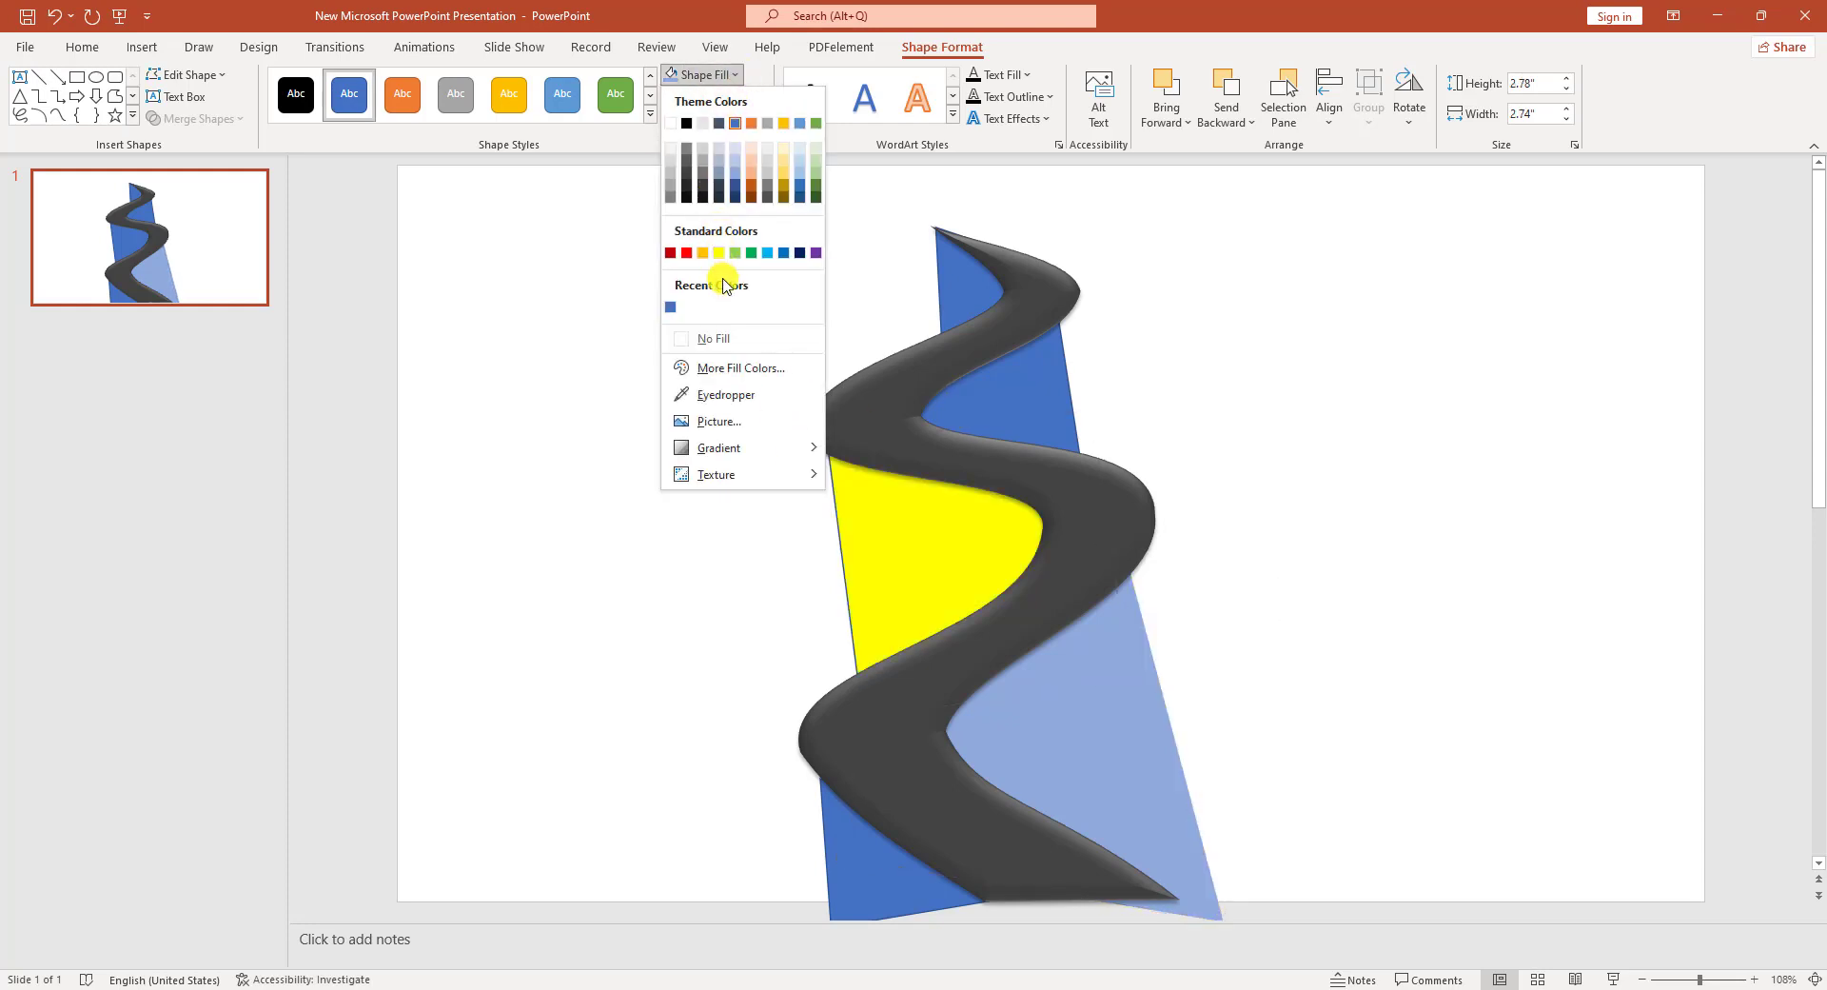
left_click(723, 395)
left_click(1104, 748)
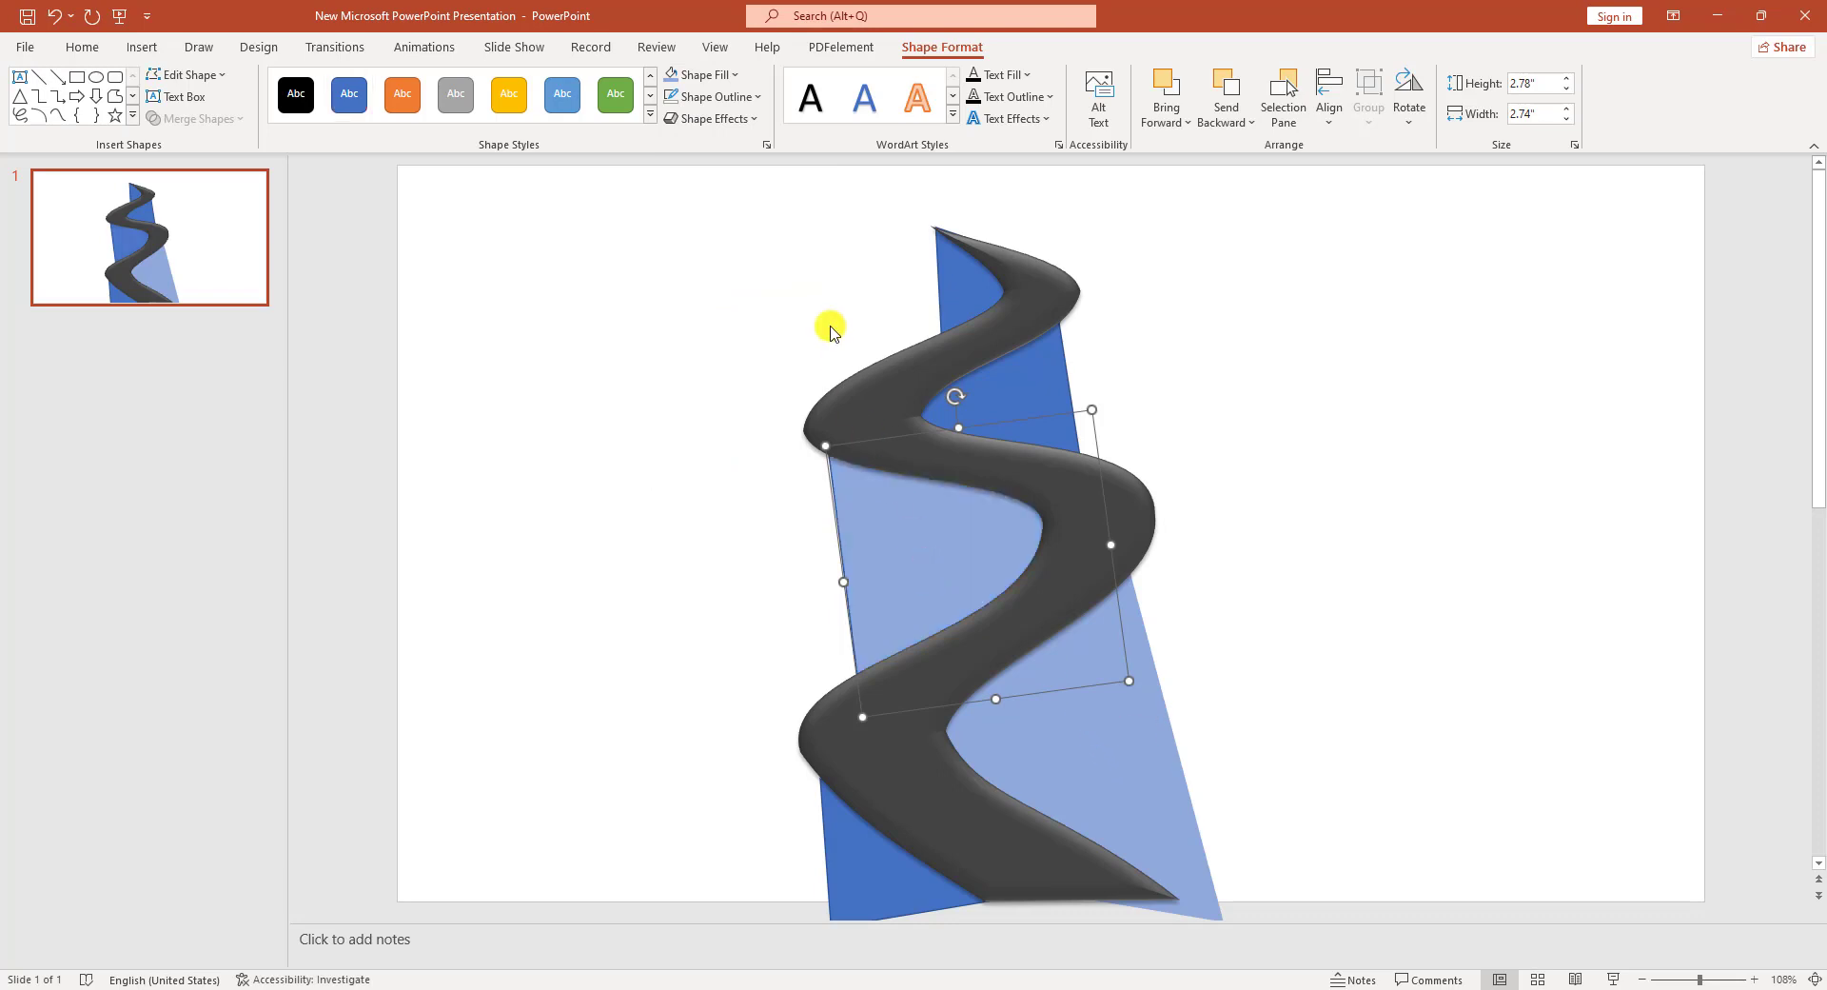
left_click(728, 96)
left_click(726, 359)
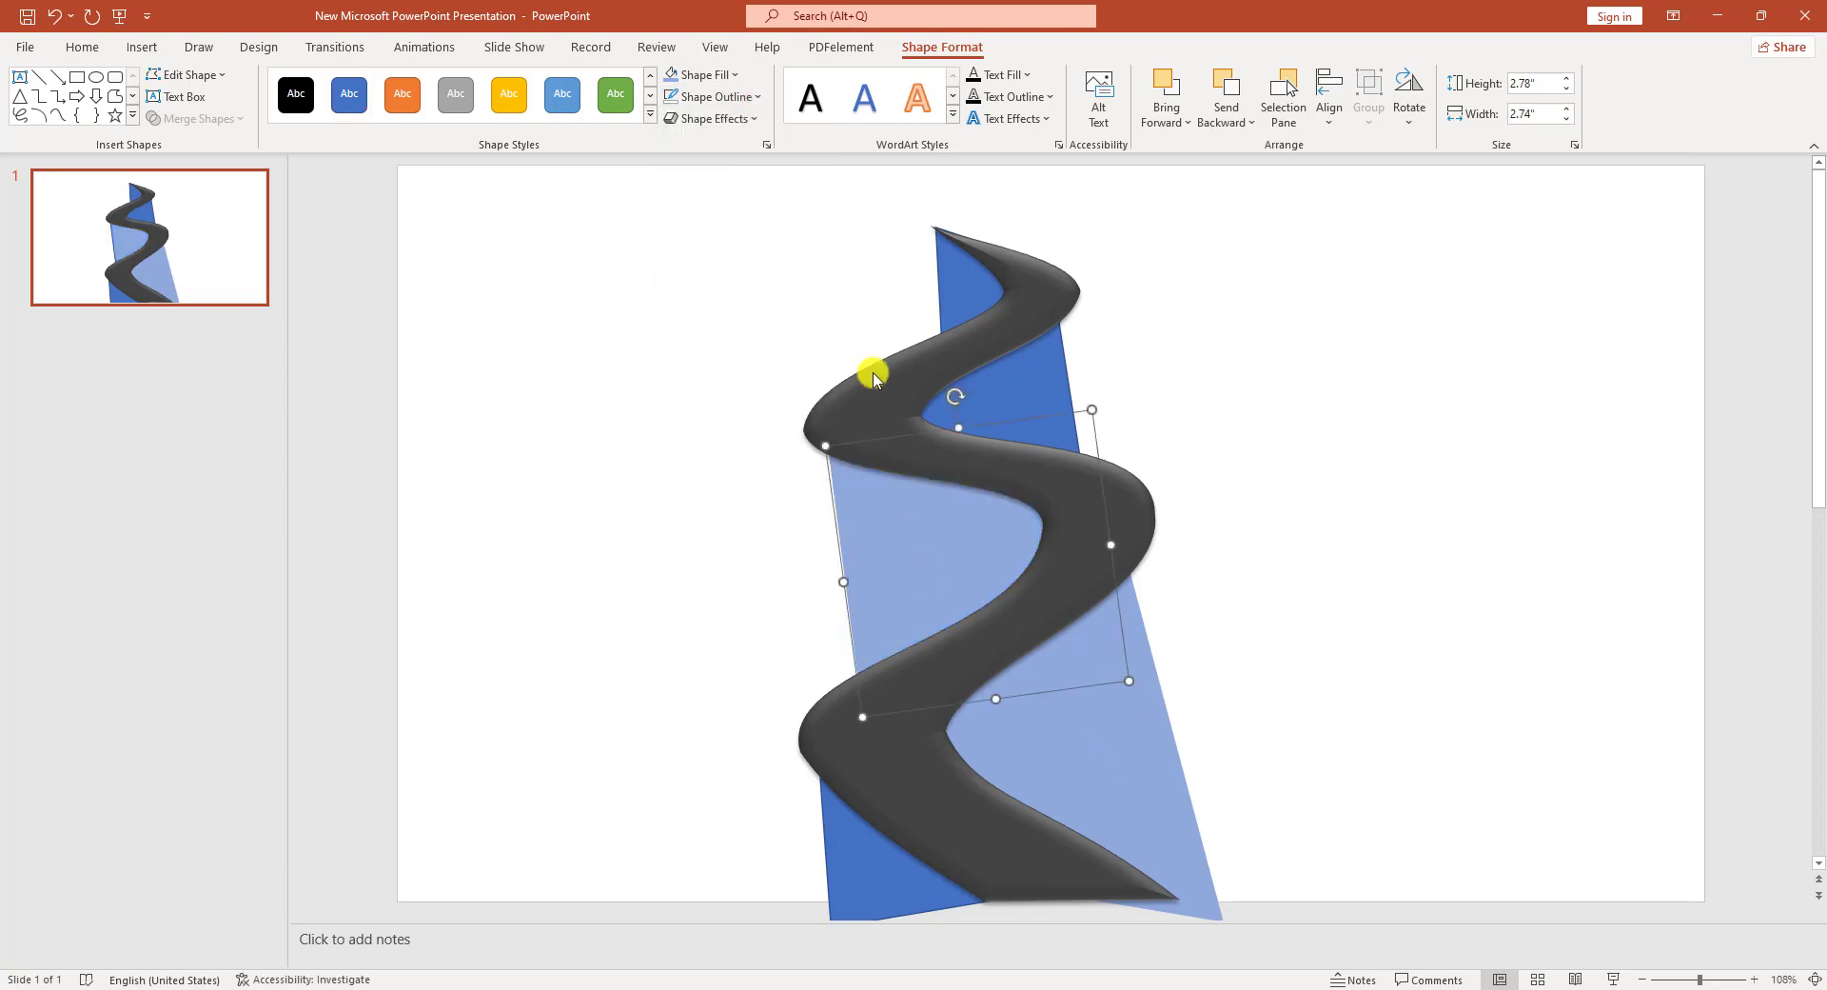
Eyedrop the same light blue onto the upper piece and give it no outline.
left_click(1015, 375)
left_click(719, 74)
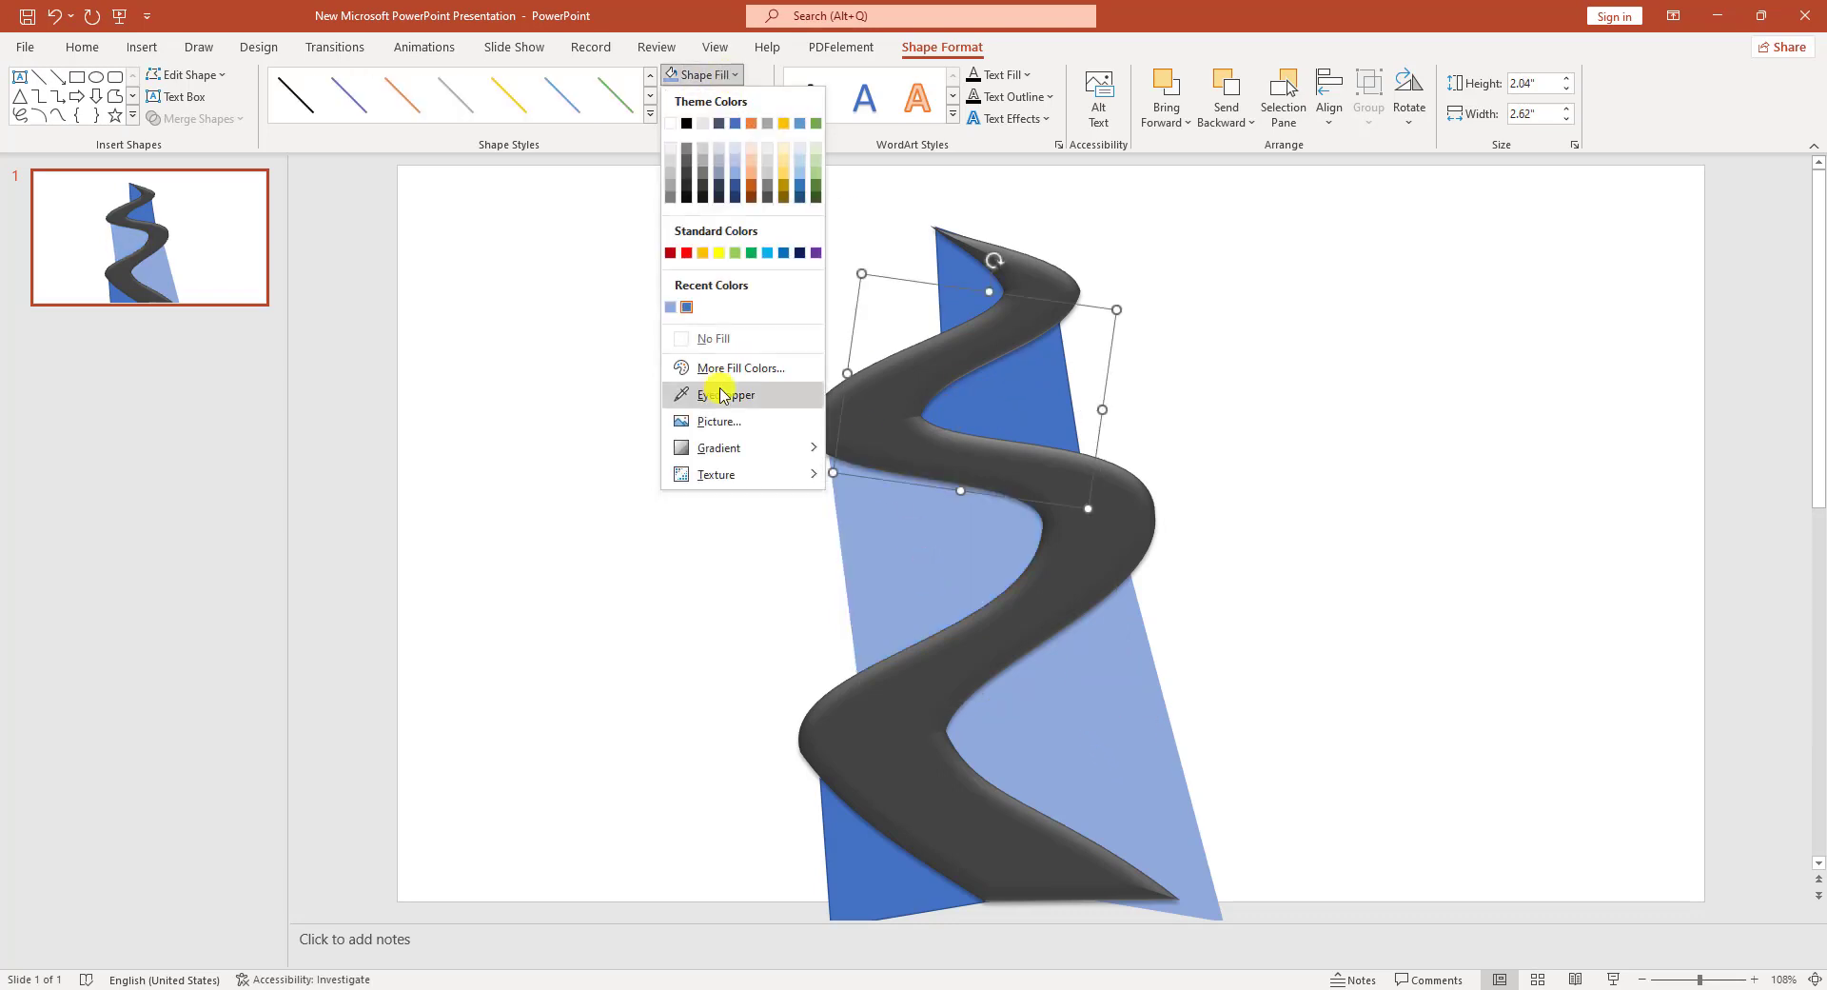
left_click(738, 392)
left_click(956, 555)
left_click(747, 96)
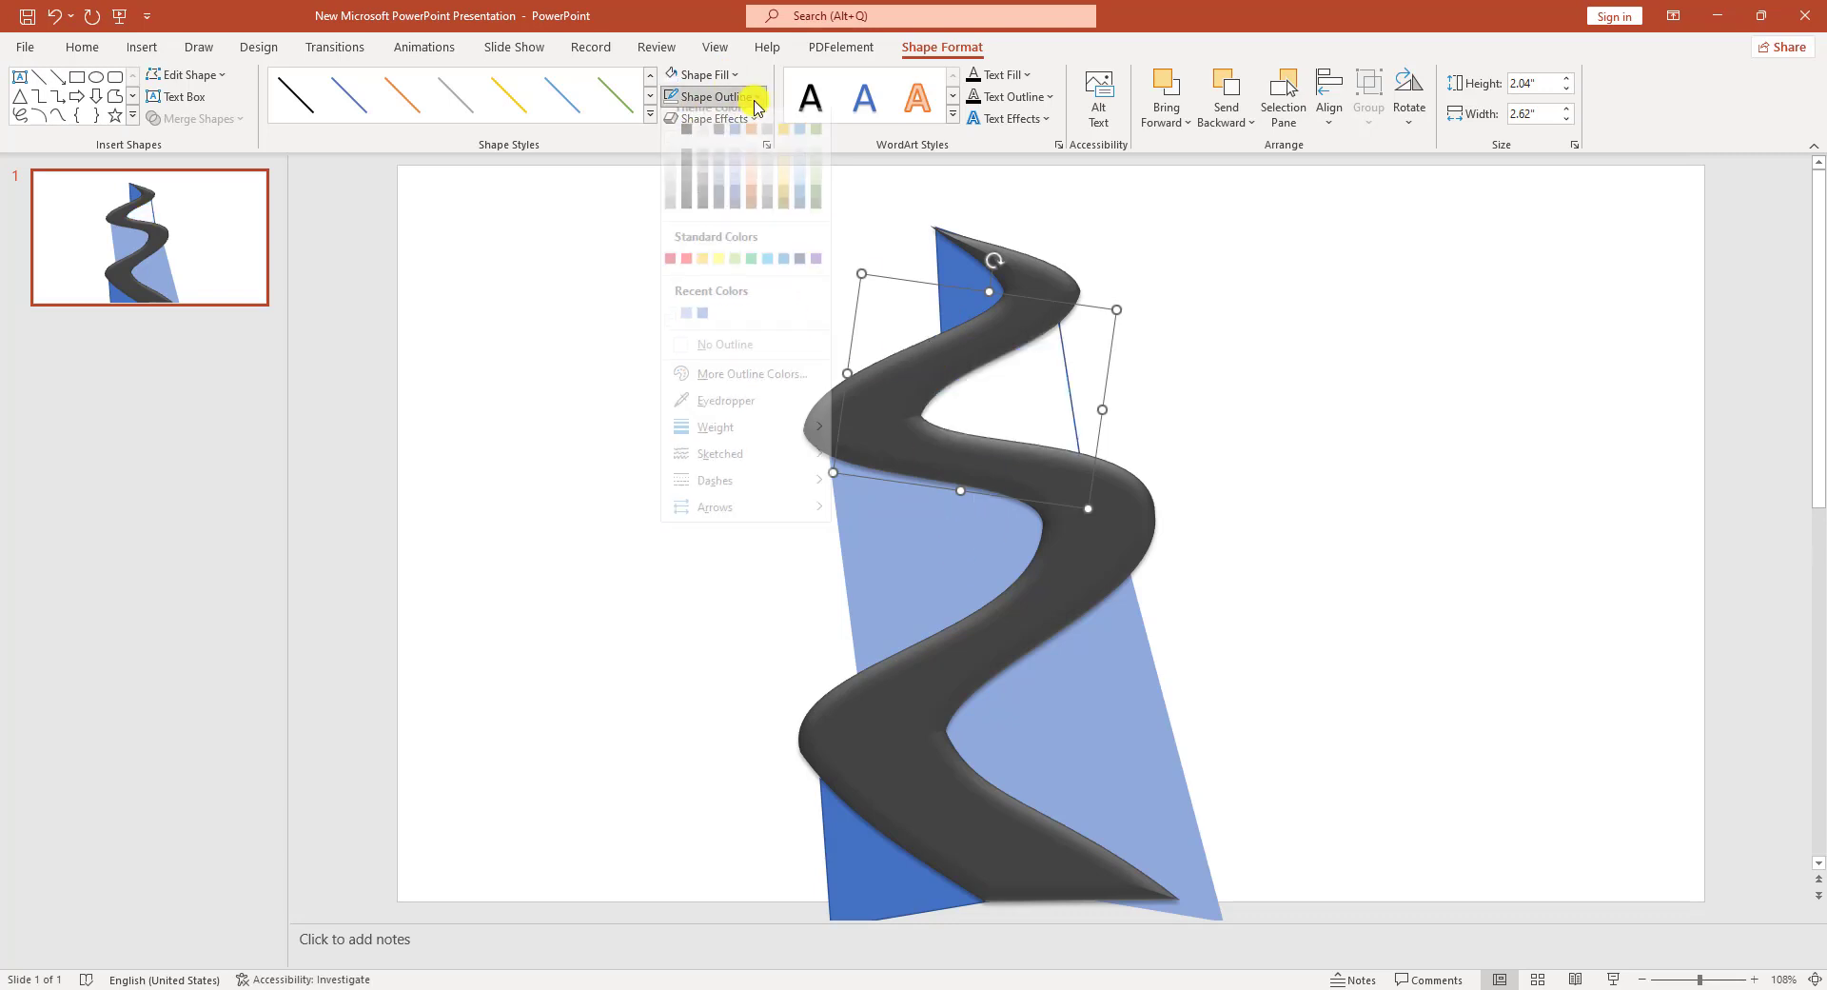
left_click(731, 359)
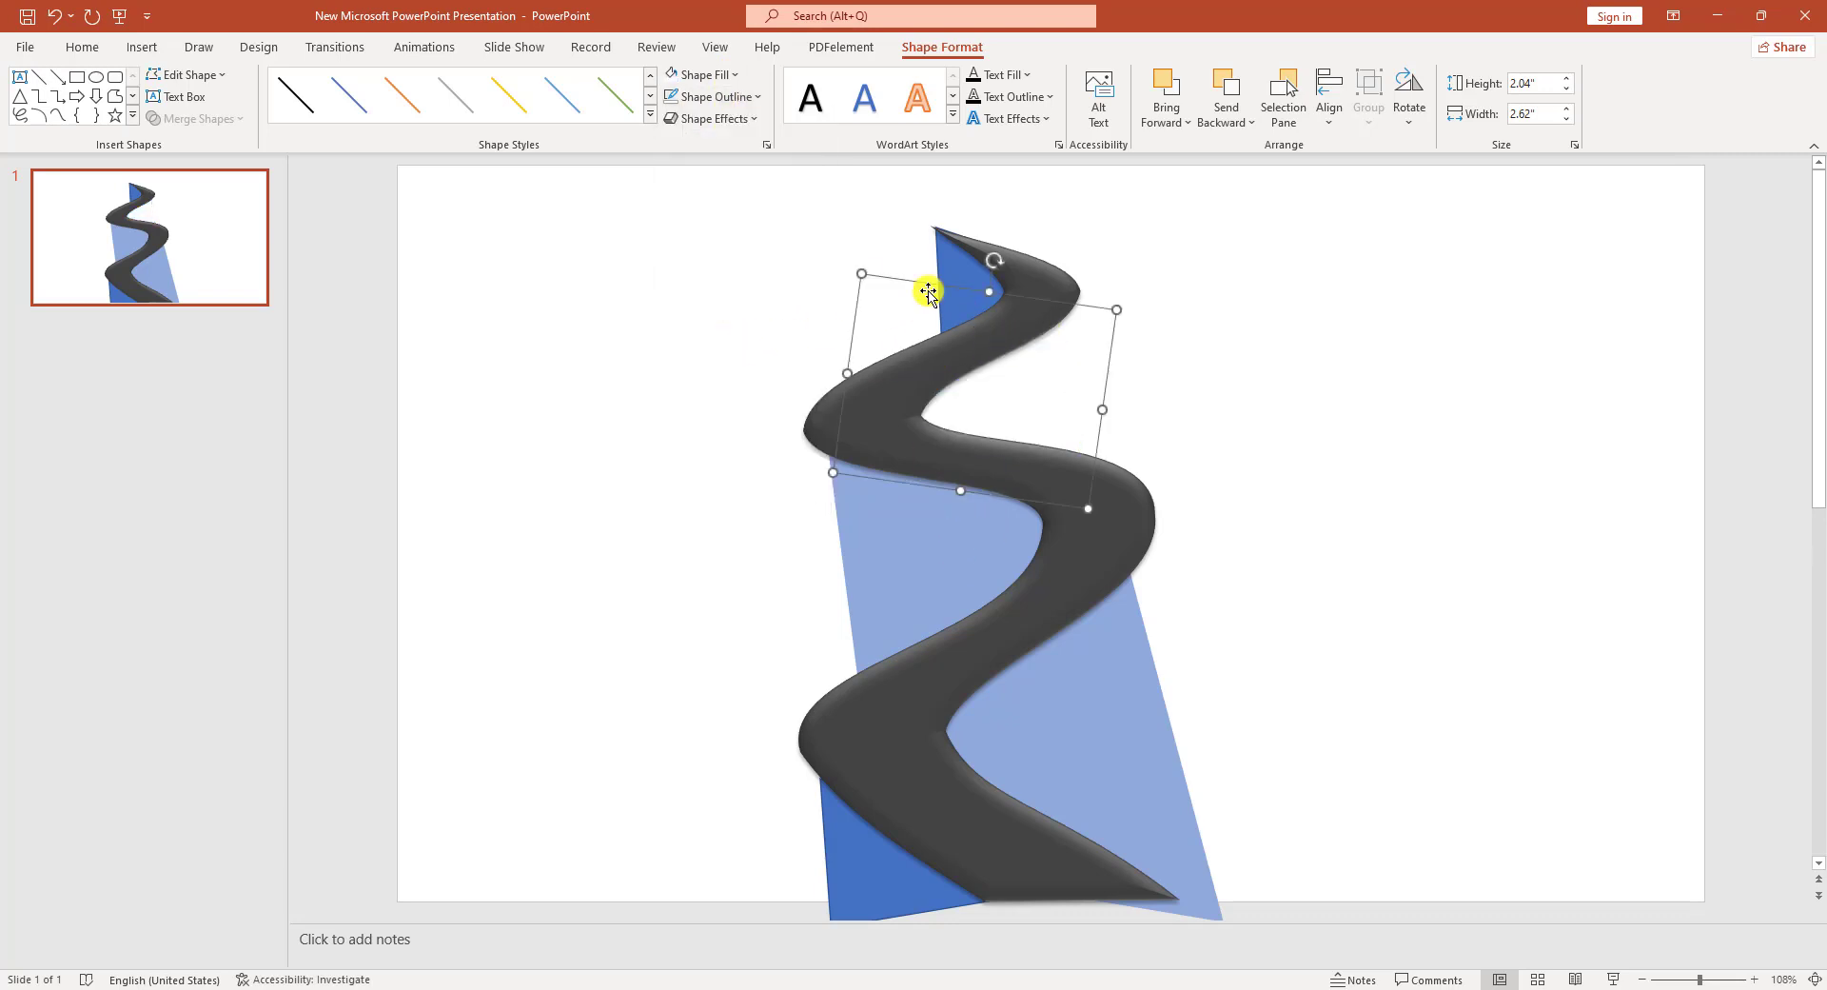
Apply the recent light blue to the small top triangle with no outline.
left_click(943, 281)
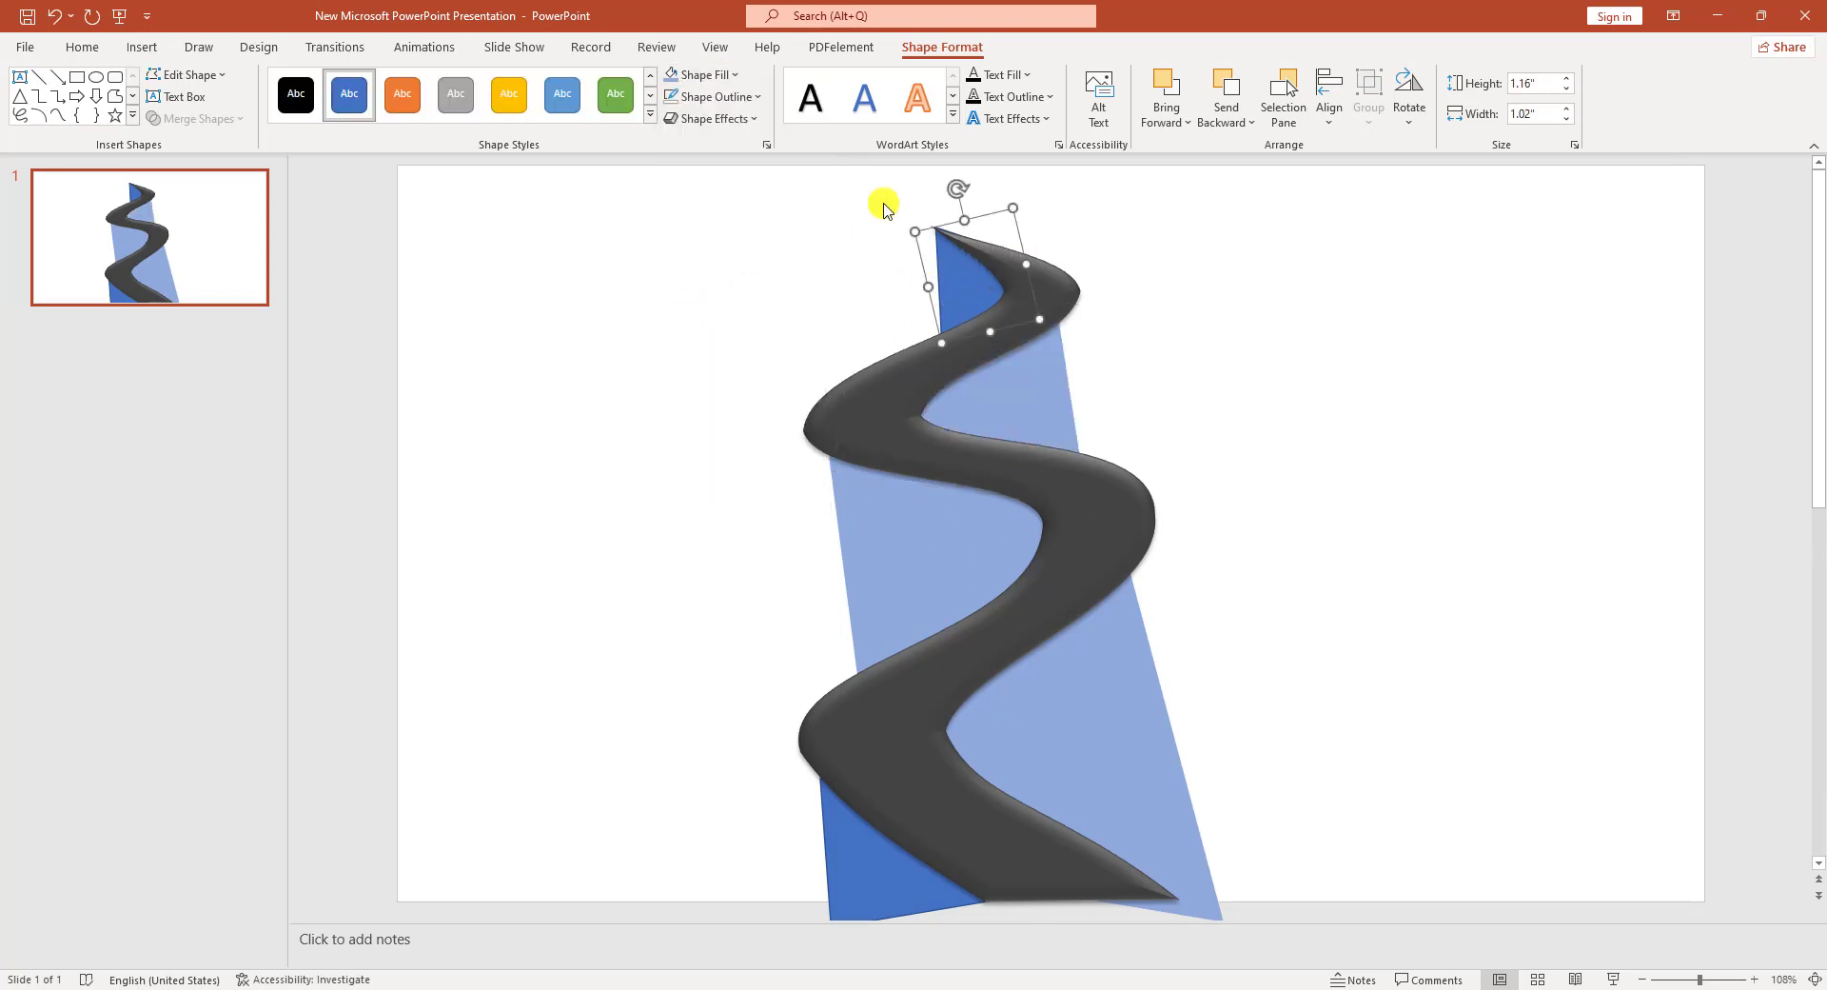
left_click(729, 76)
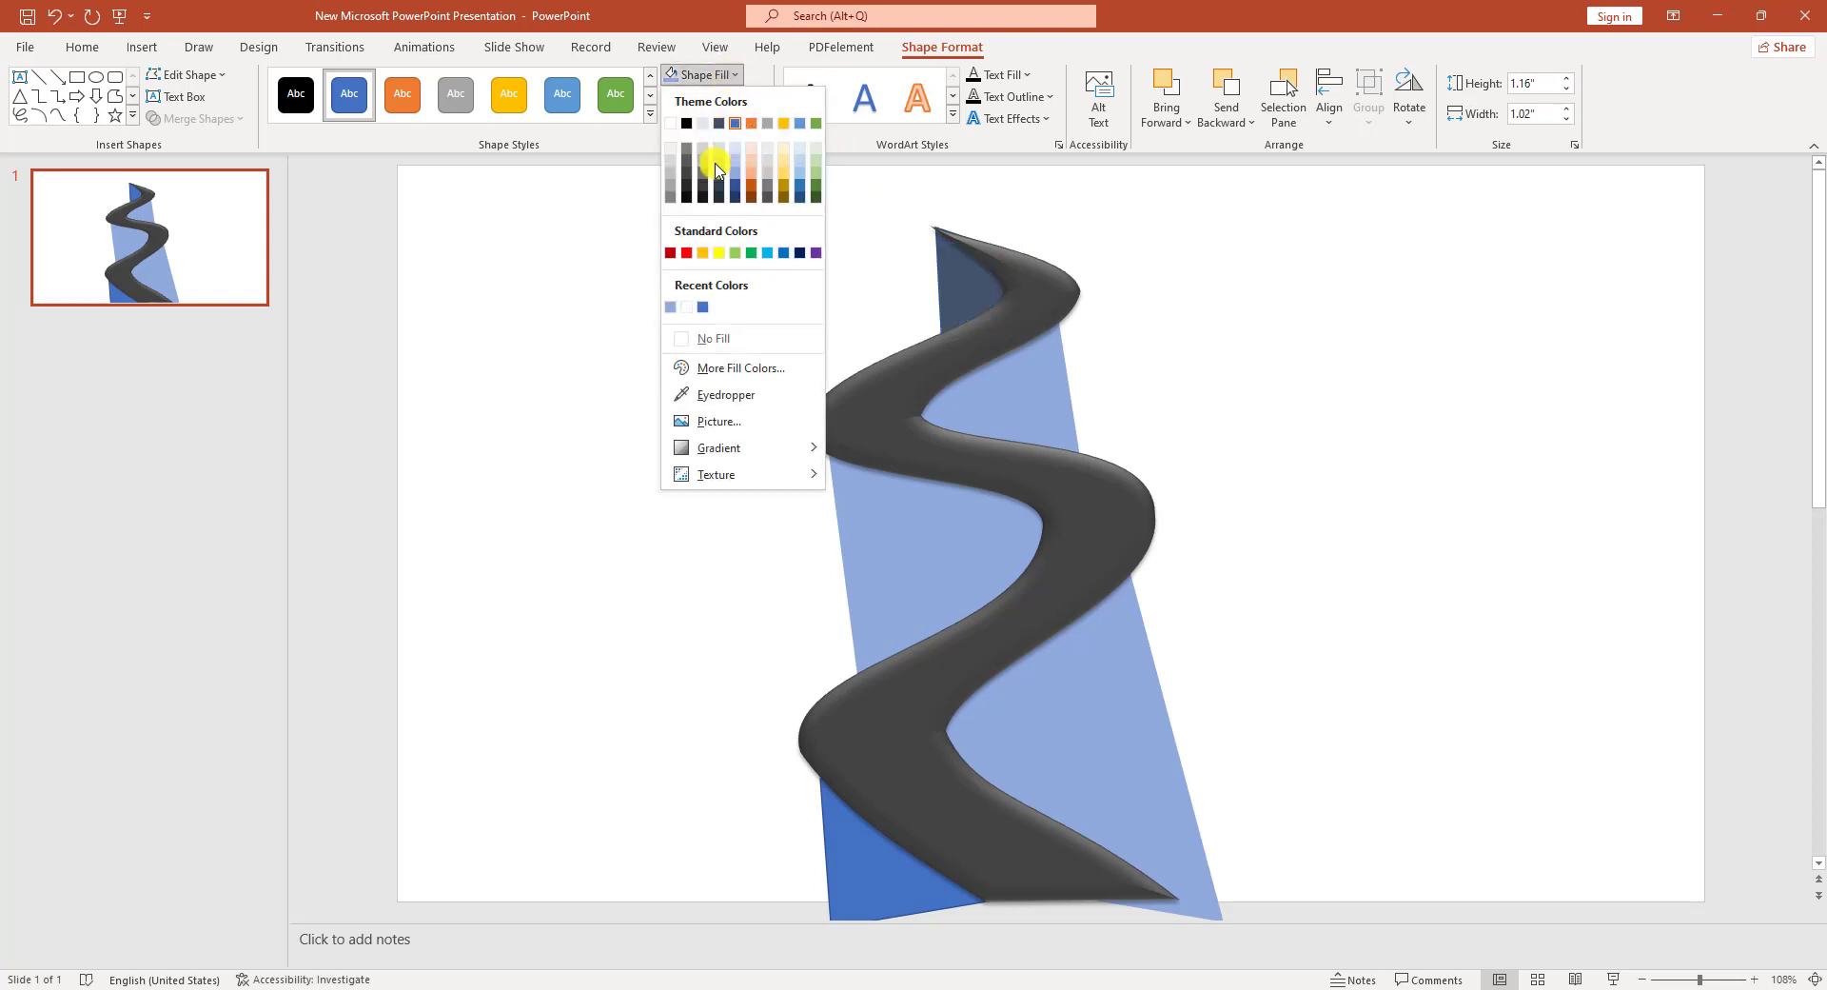
left_click(671, 307)
left_click(742, 97)
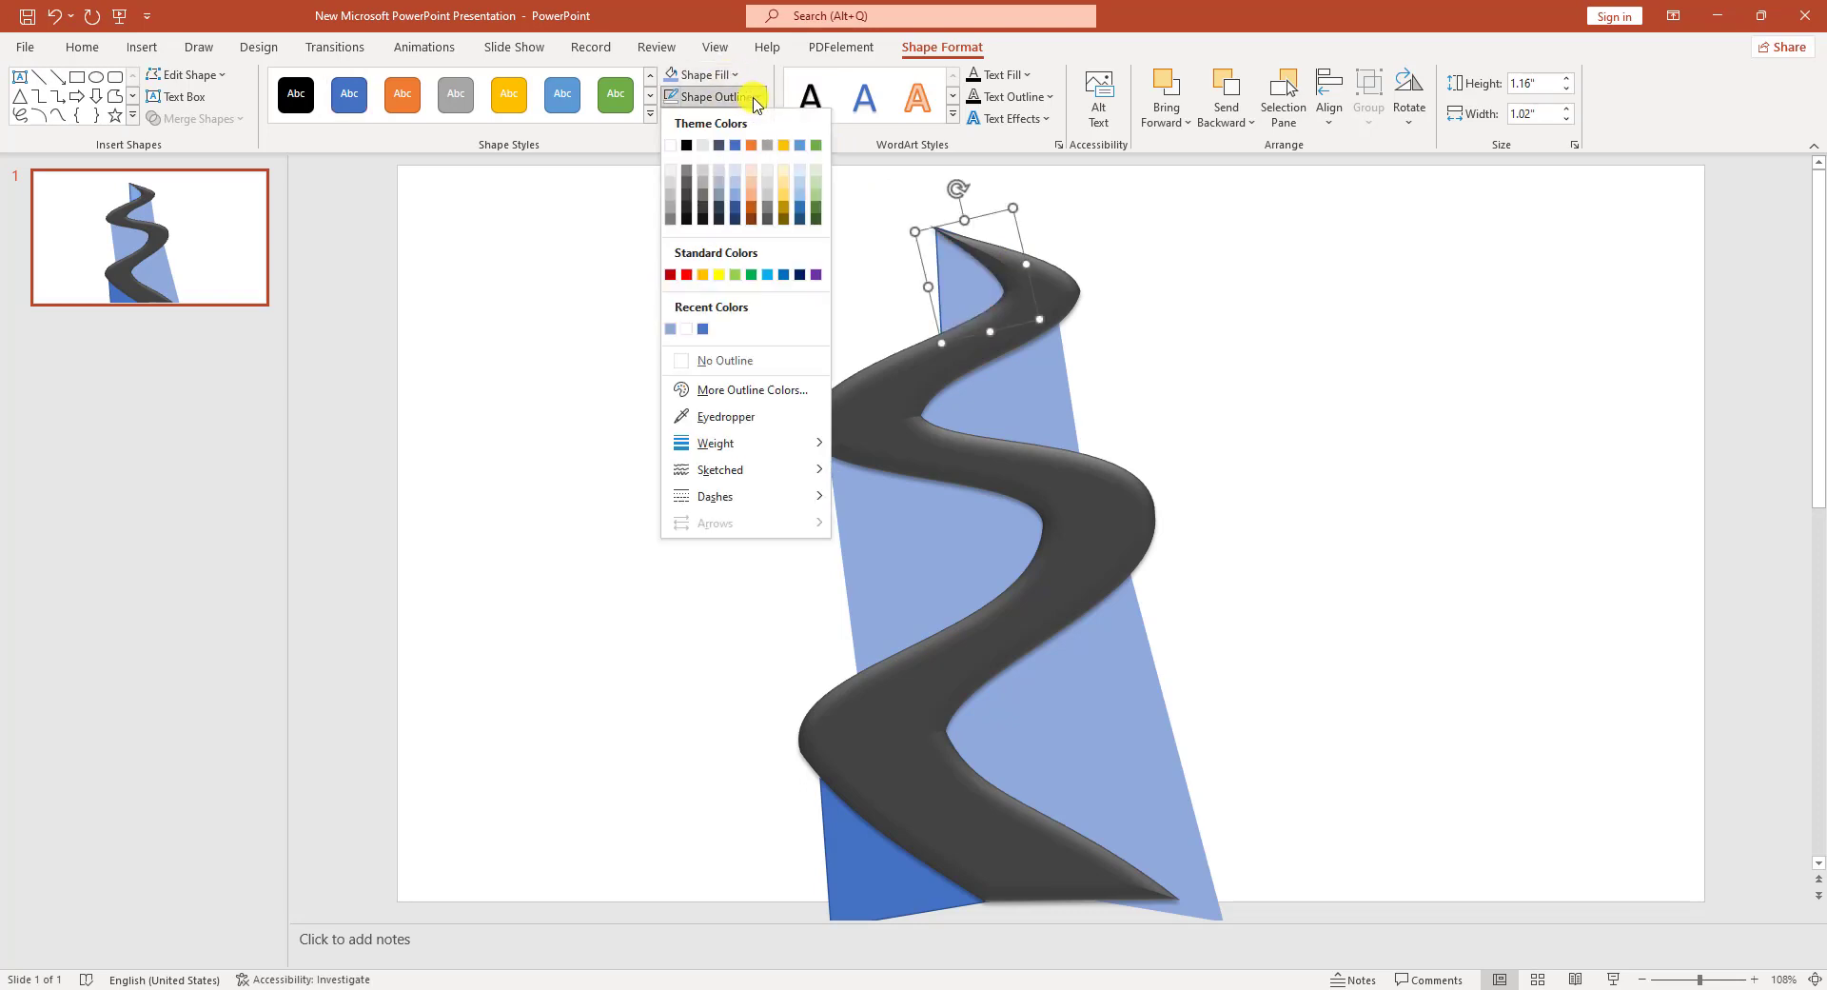
left_click(736, 366)
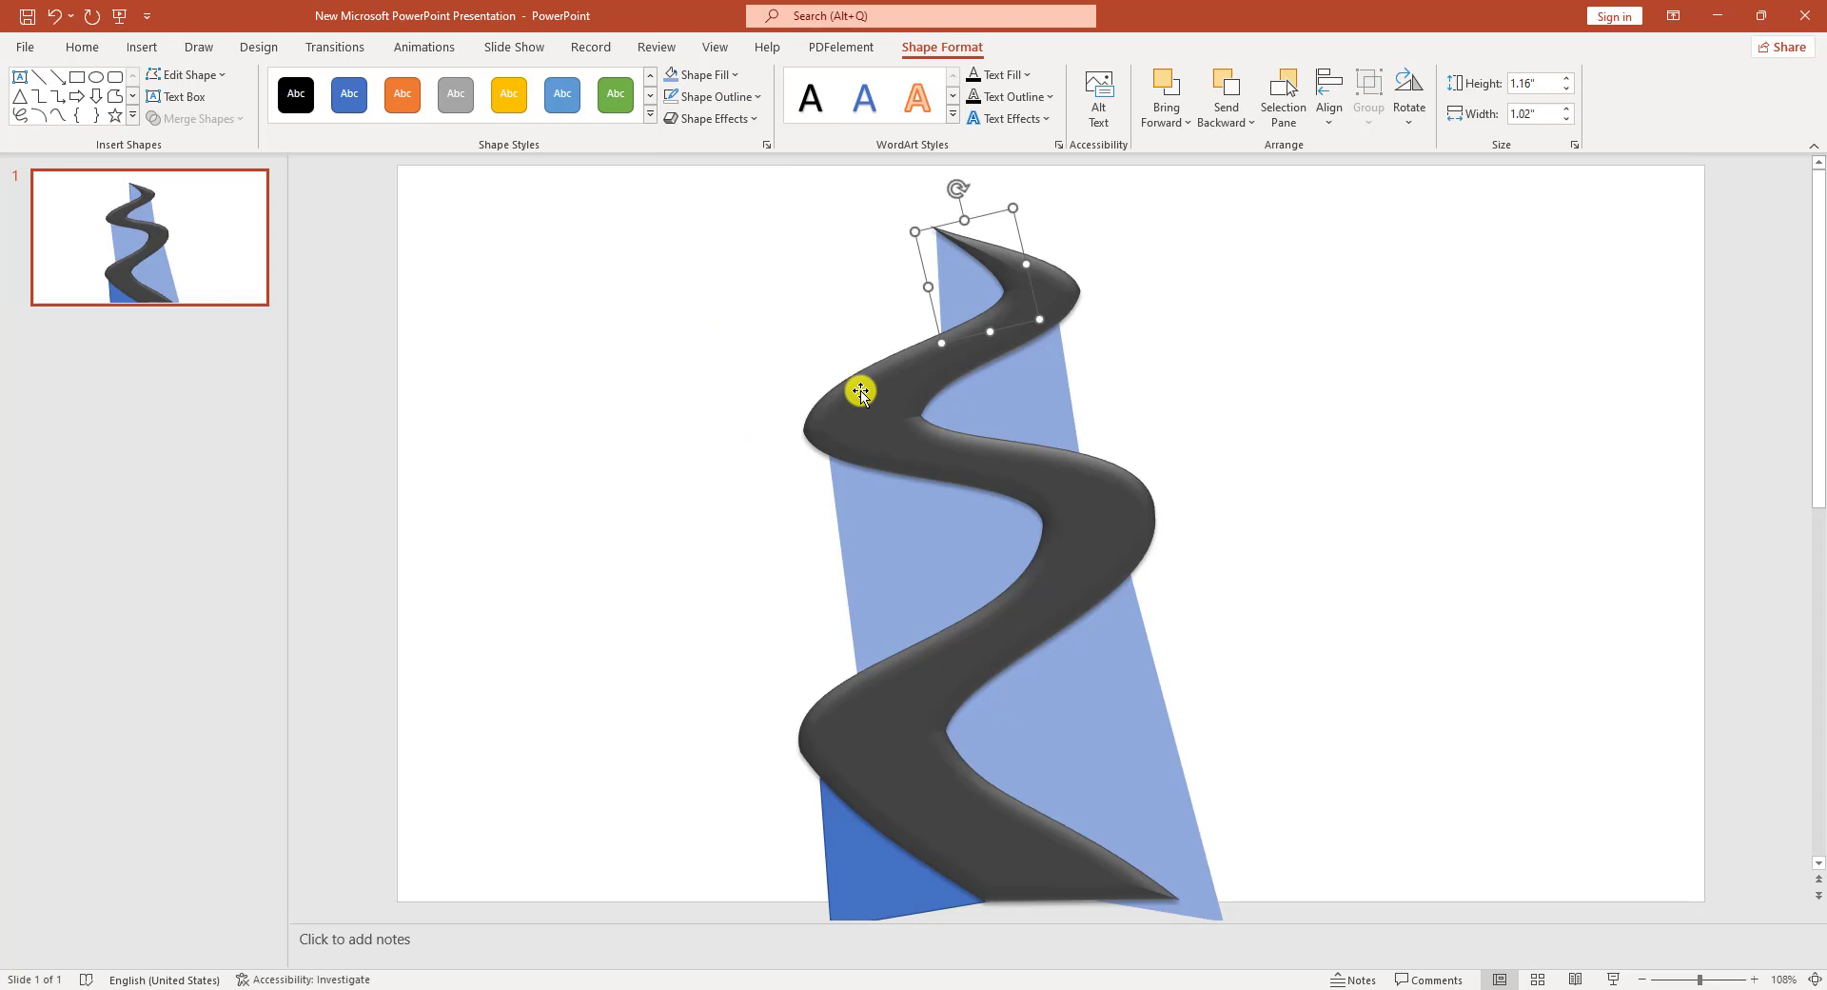
Apply the recent light blue to the bottom triangle and remove its outline.
left_click(859, 858)
left_click(709, 75)
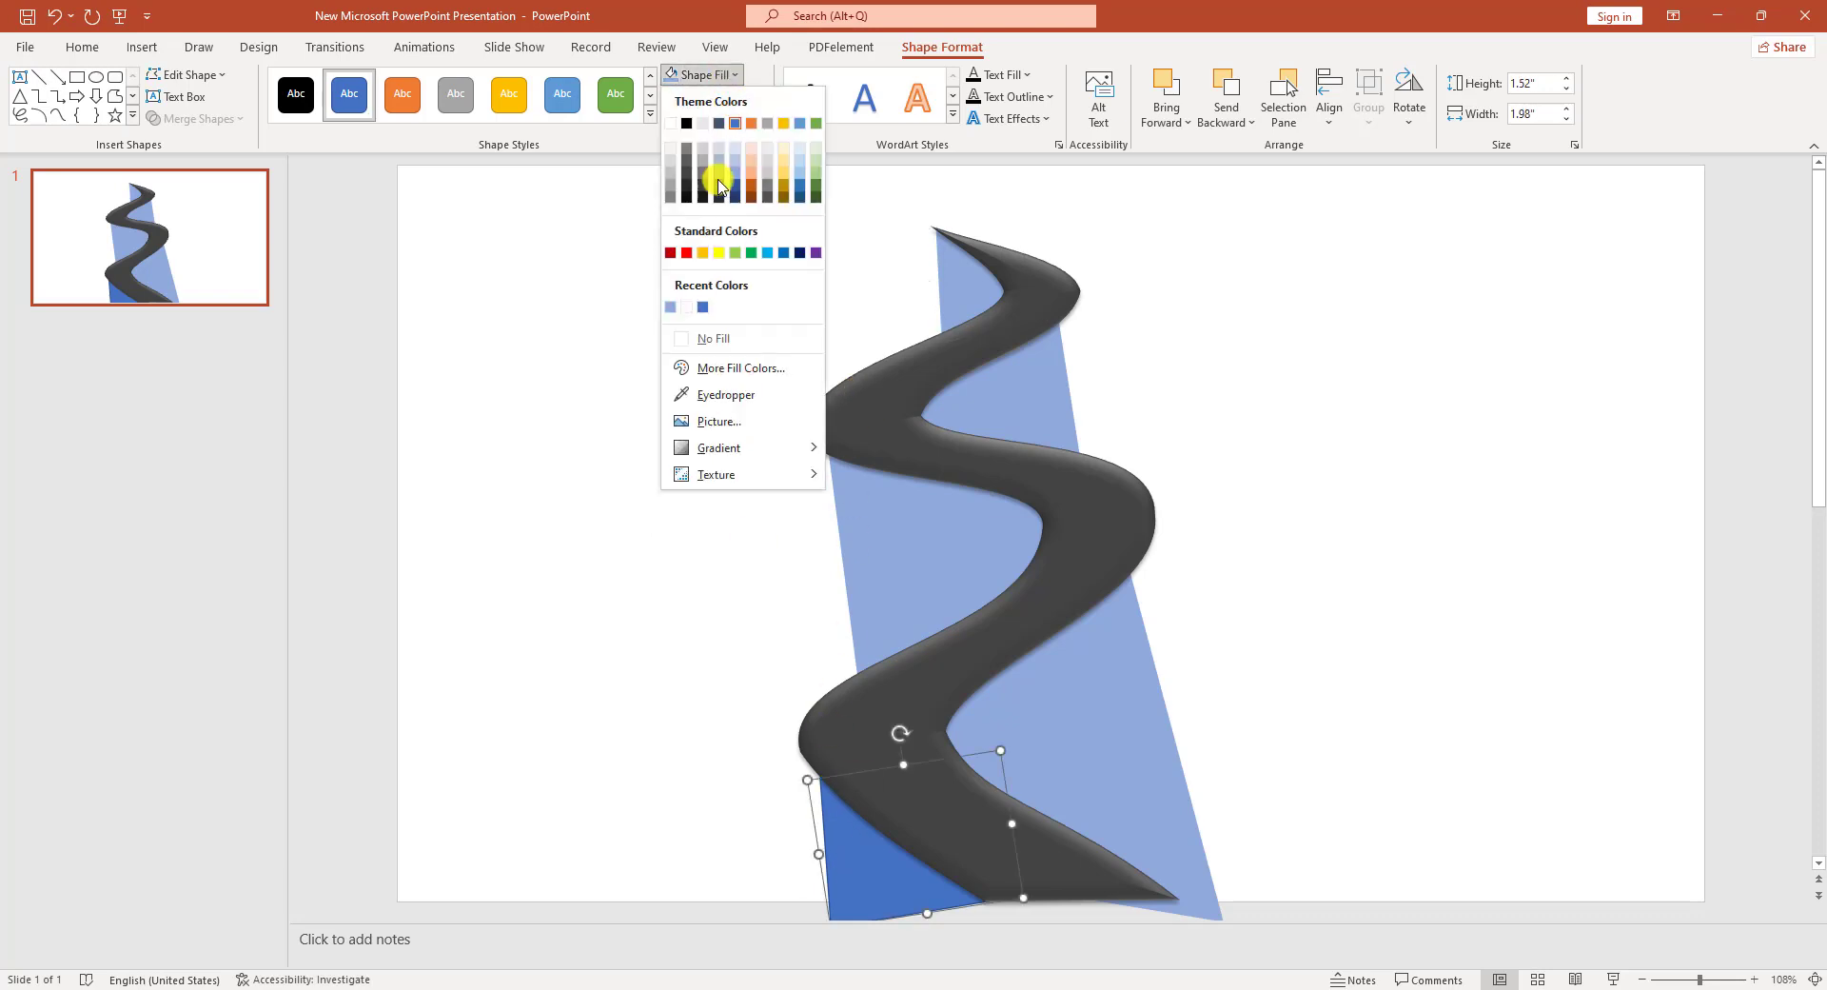
left_click(671, 306)
left_click(742, 98)
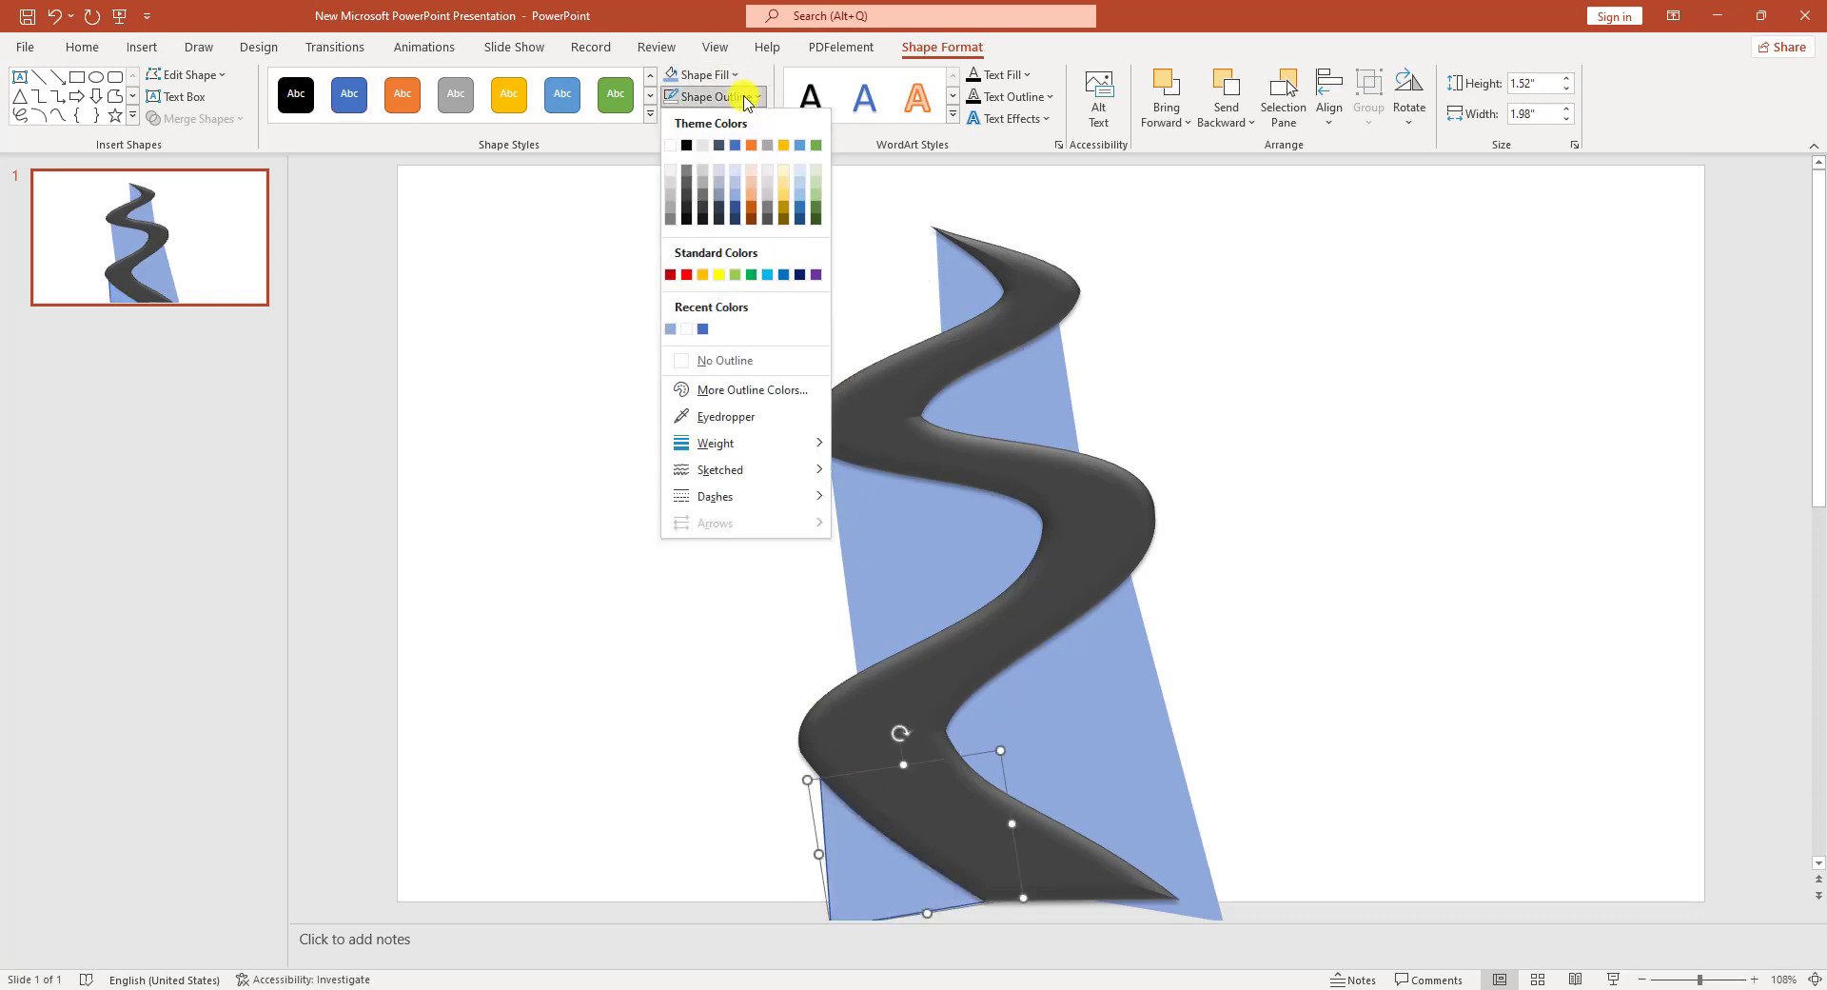
left_click(709, 366)
left_click(1321, 590)
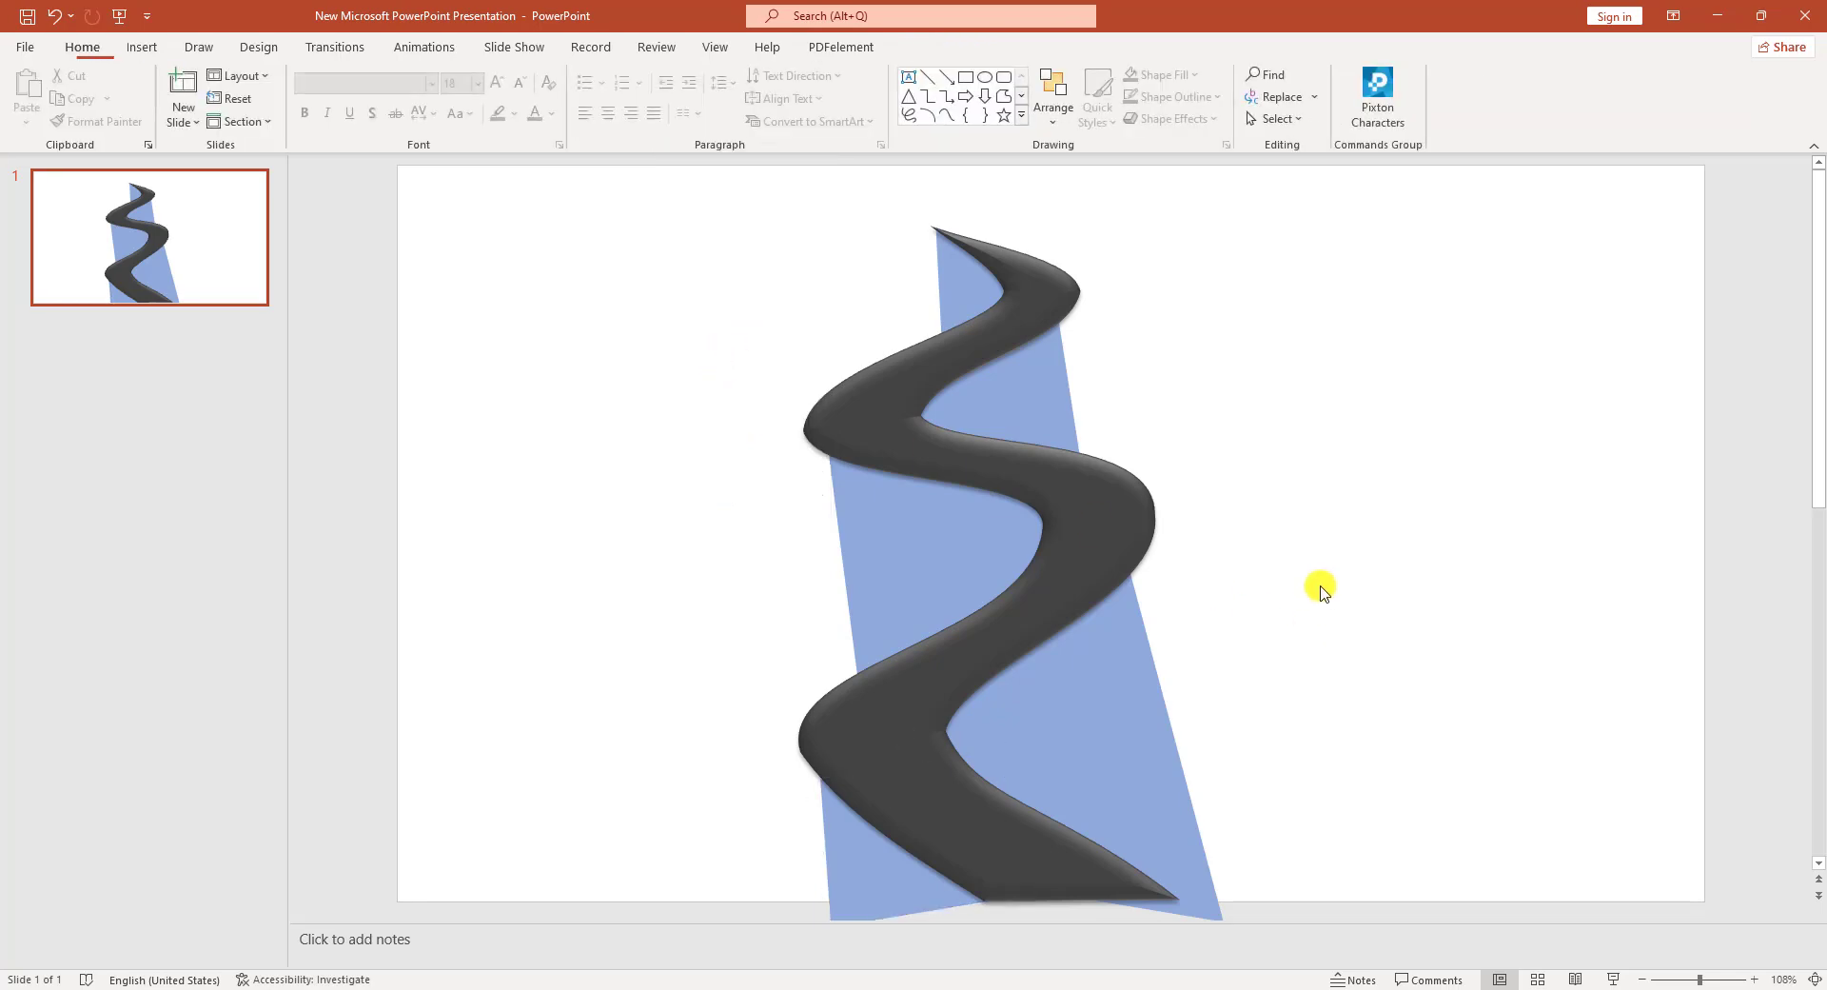
Trace a Curve line, about 6.78" tall, down the centre of the road.
left_click(140, 48)
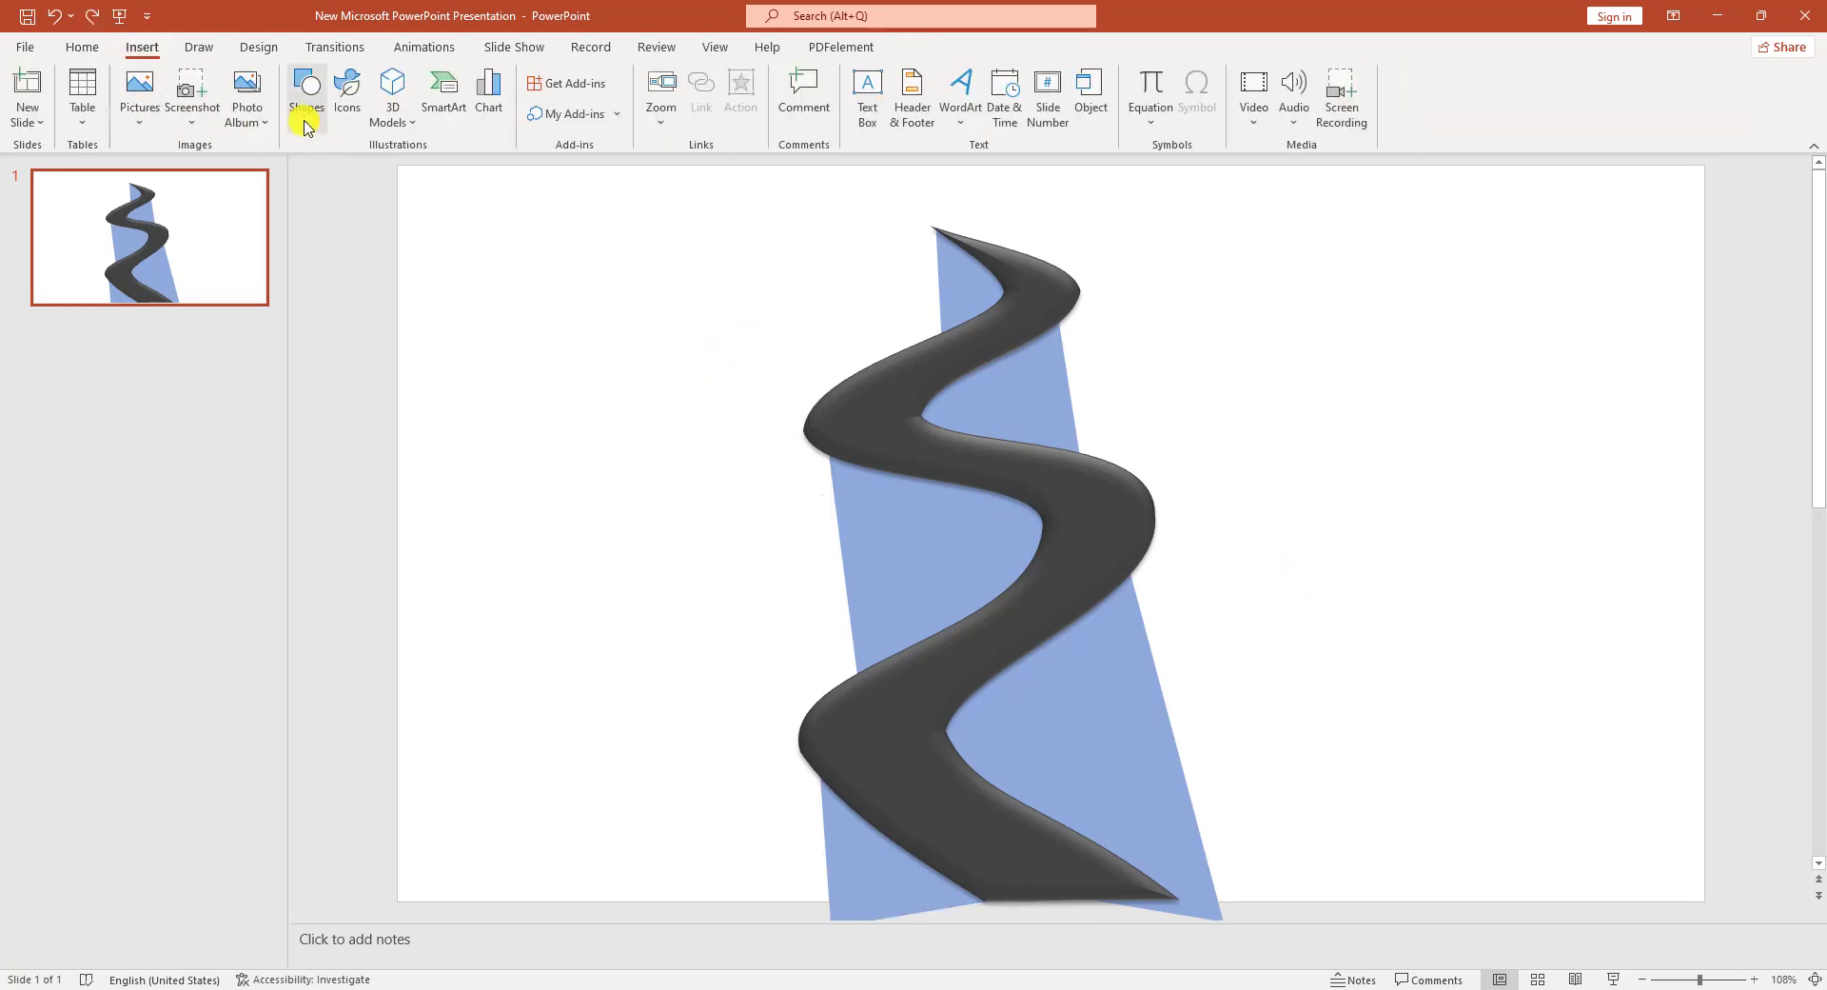
left_click(305, 119)
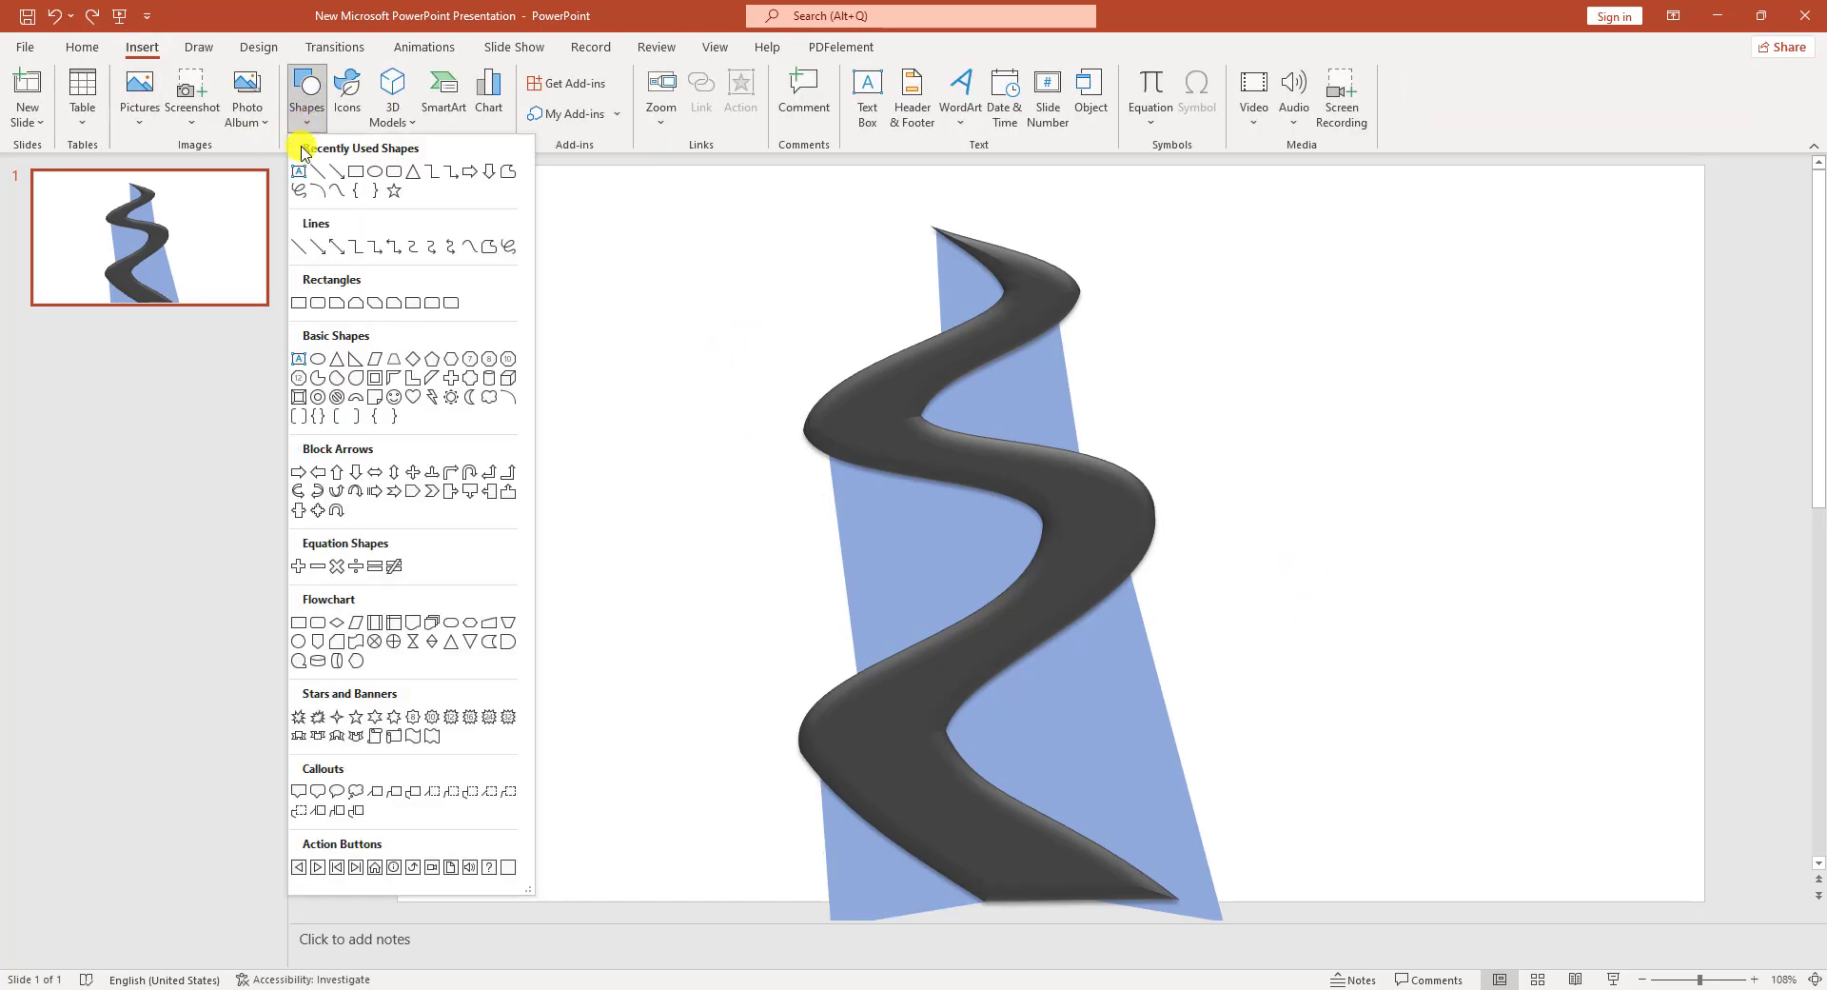
left_click(472, 249)
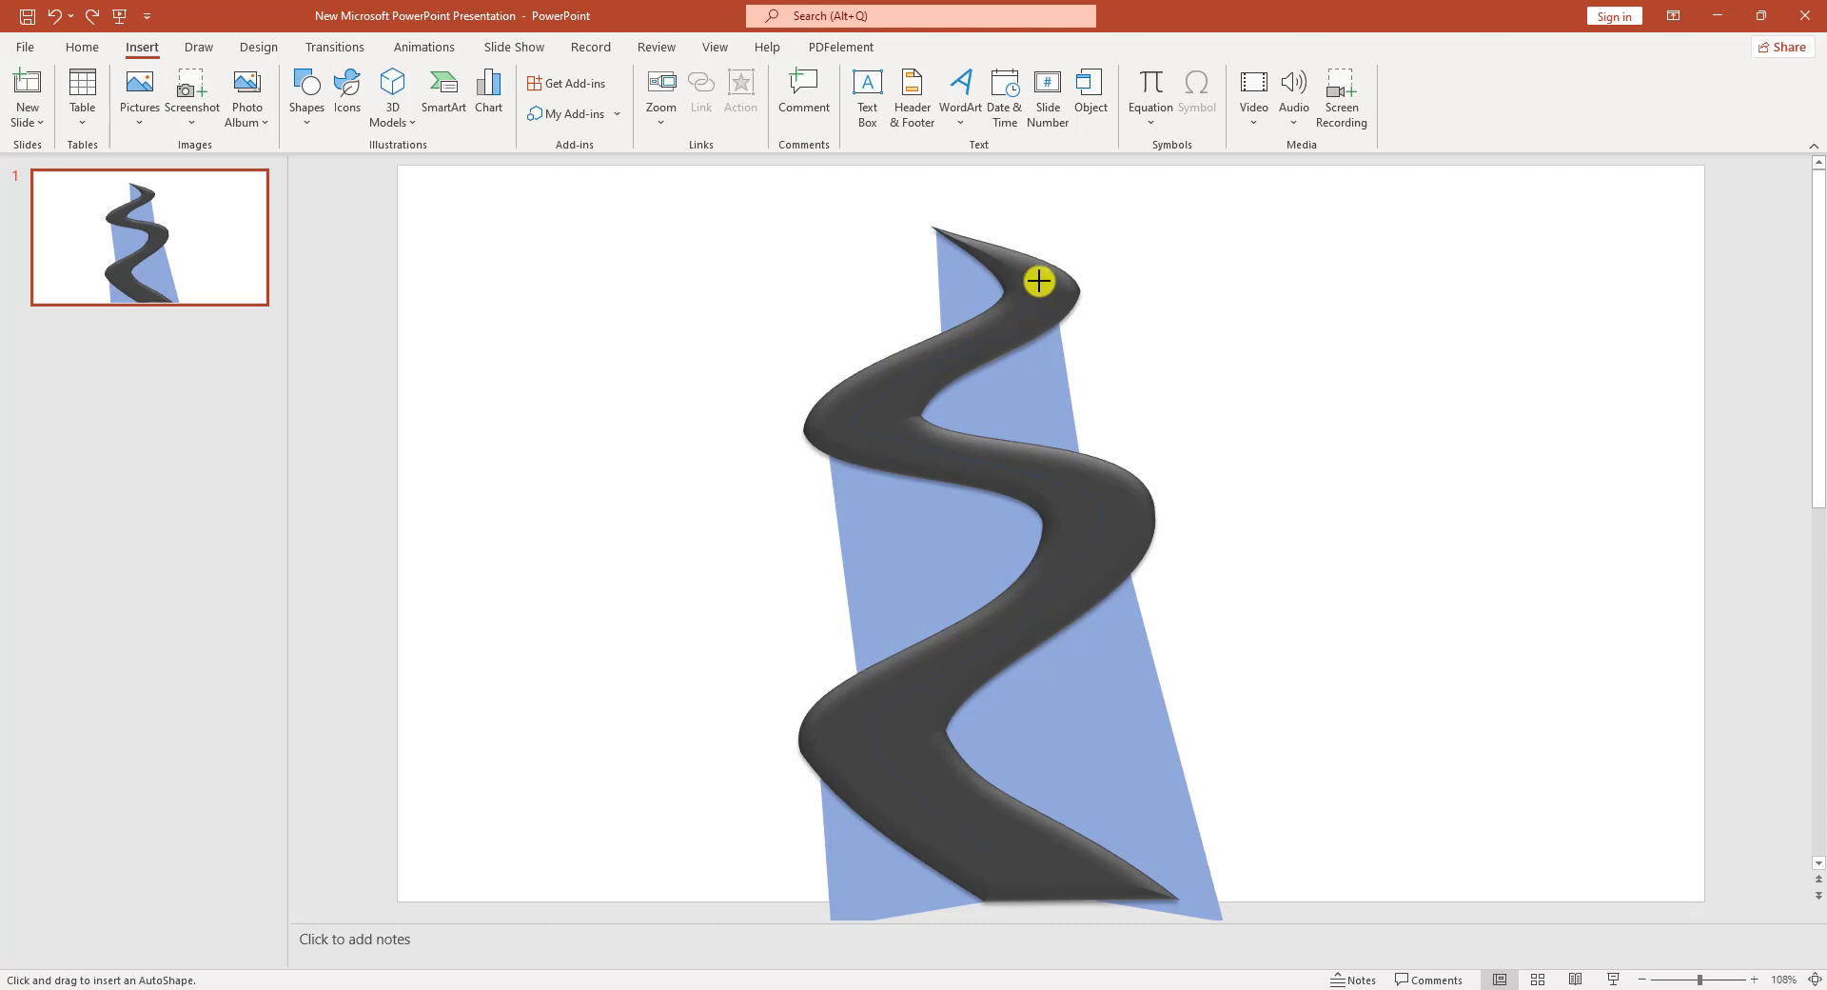
double_click(940, 231)
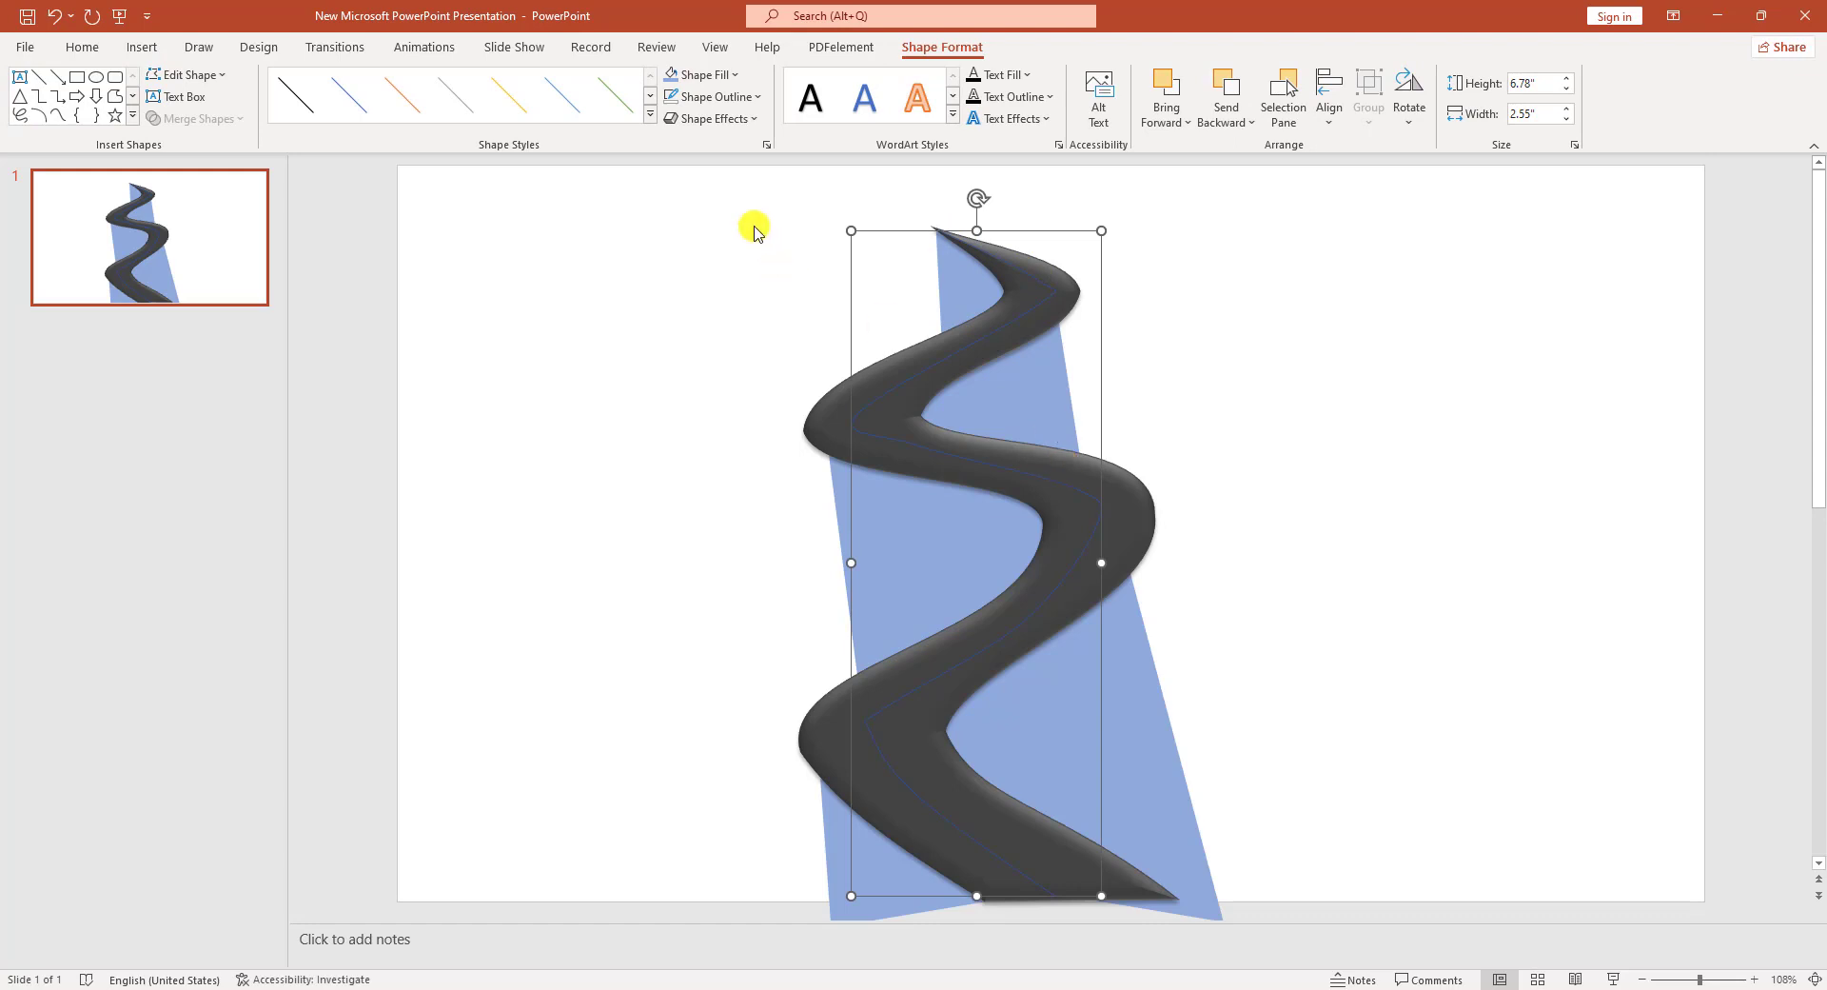
Make the centre line white, slightly transparent and dashed in Format Shape.
left_click(767, 148)
left_click(1793, 415)
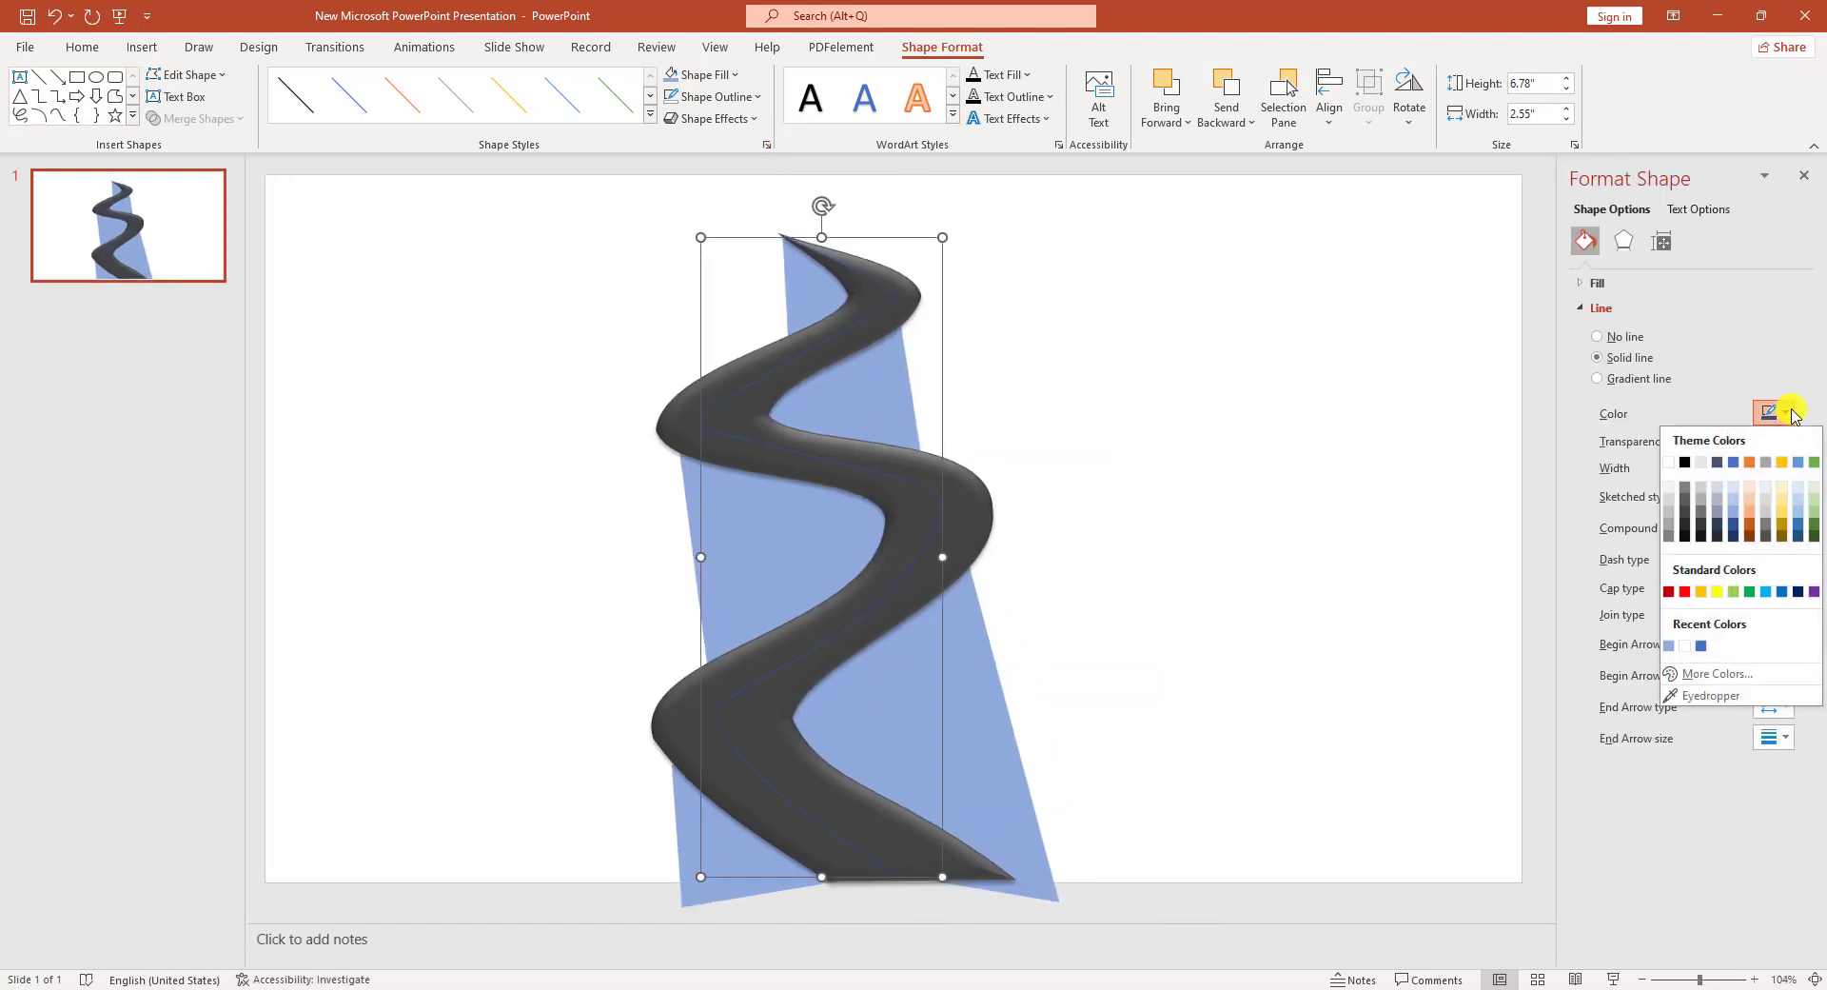
left_click(1686, 464)
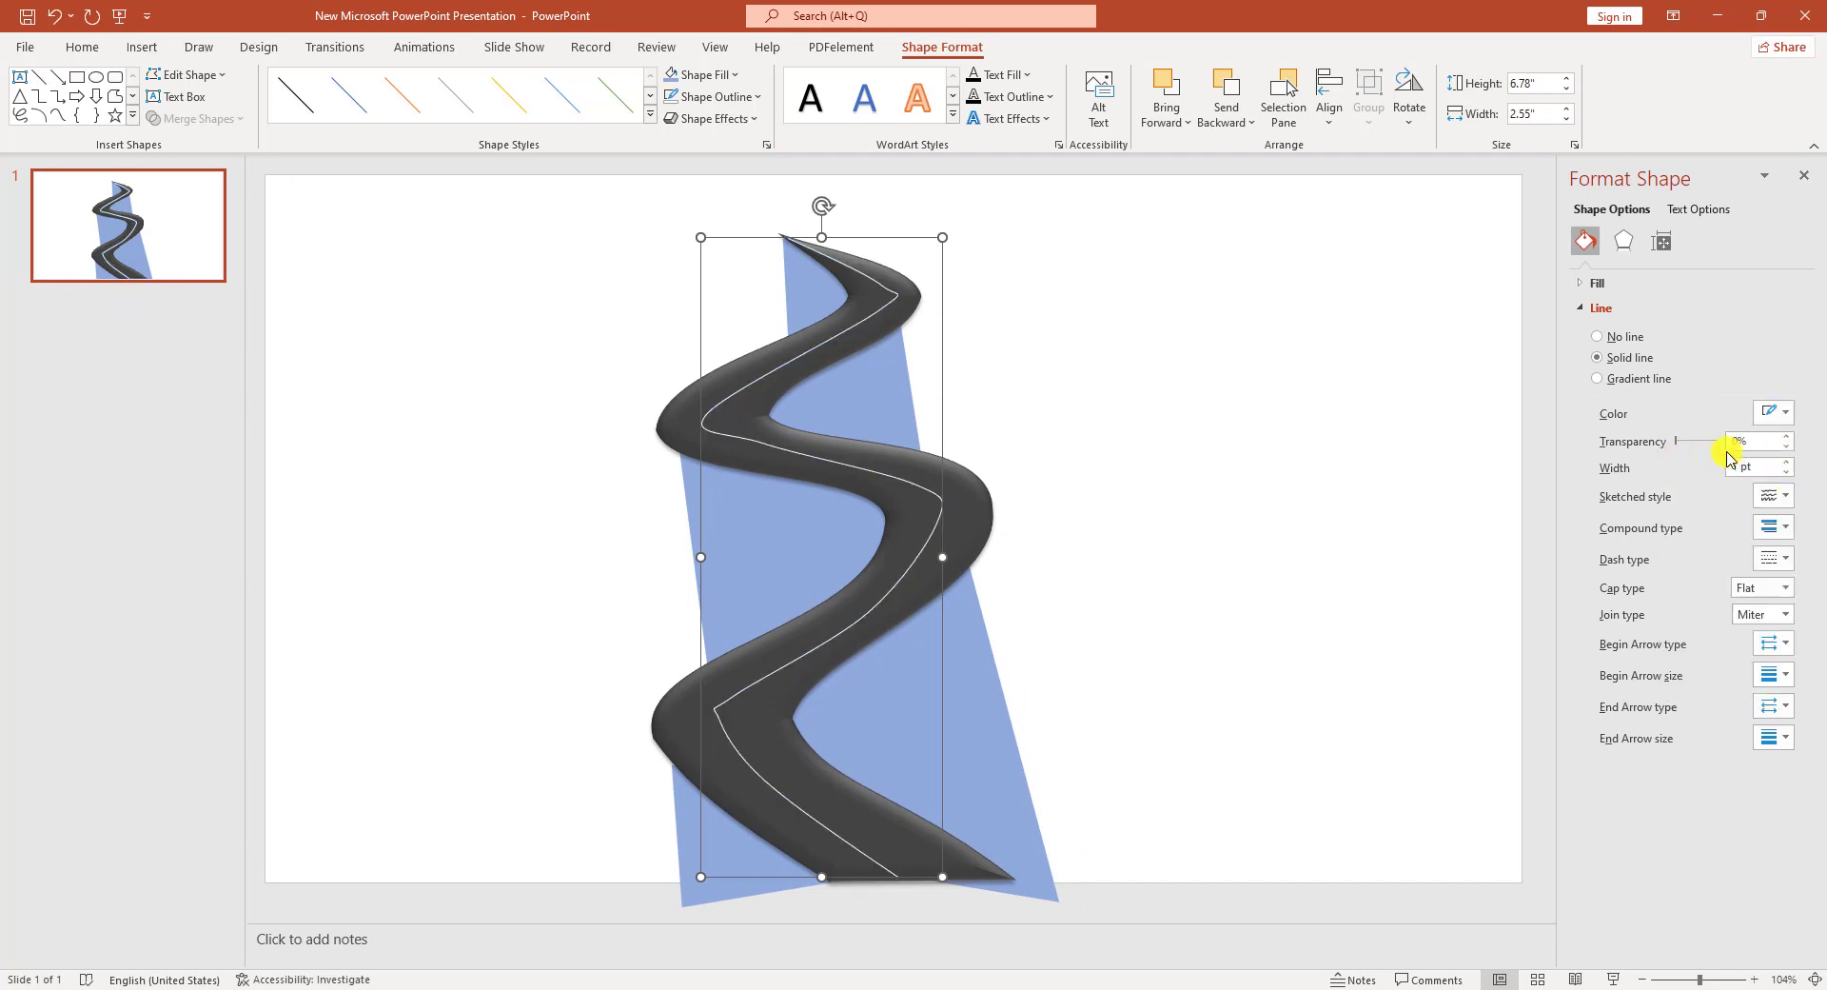
left_click(1788, 437)
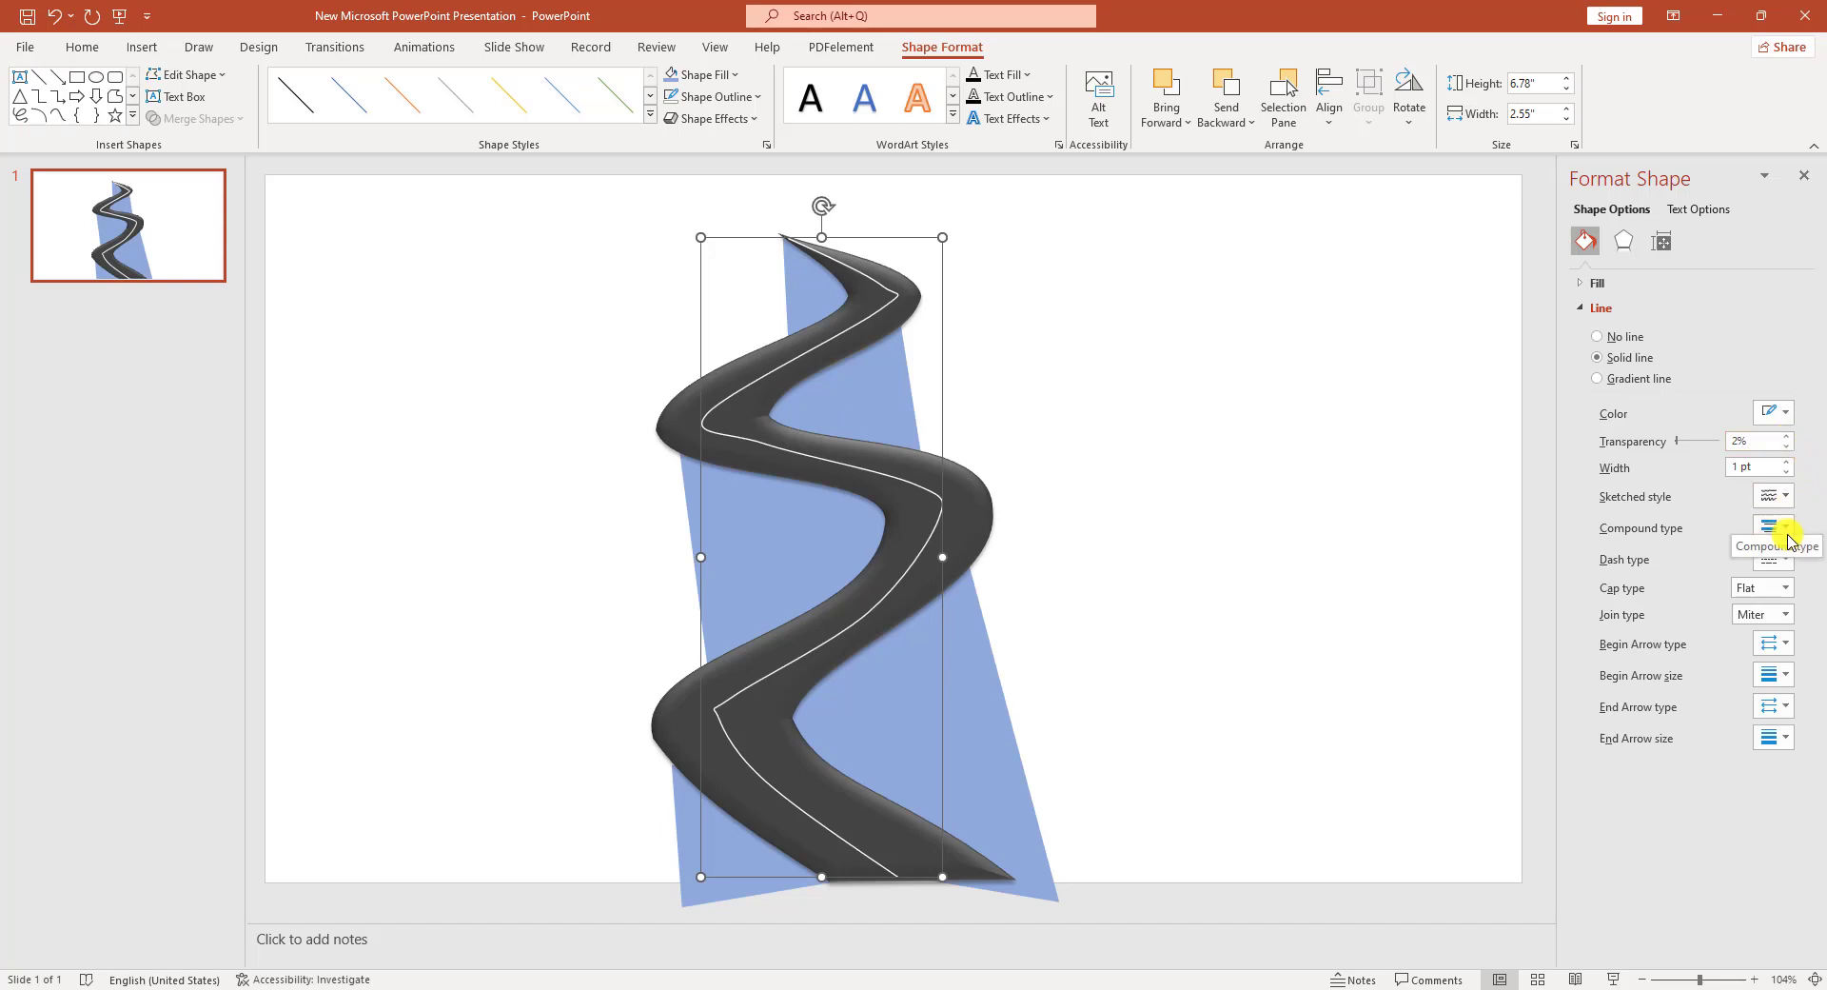
left_click(1786, 565)
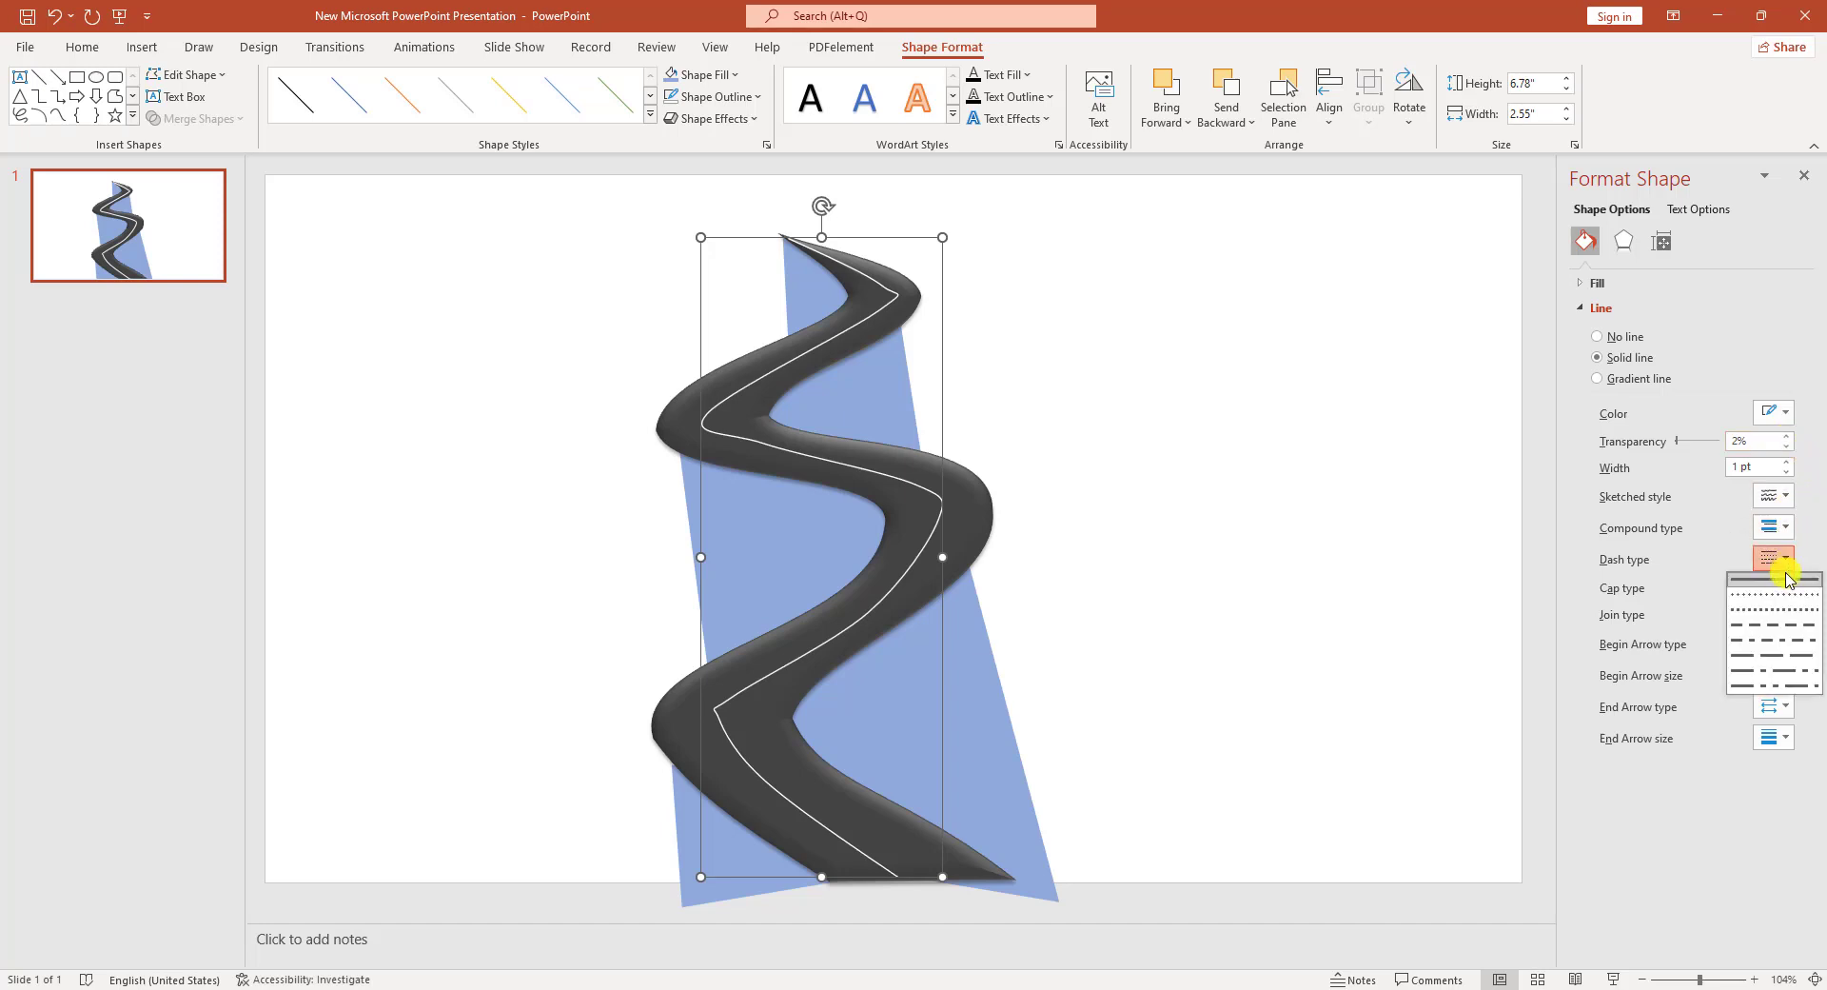
left_click(1780, 632)
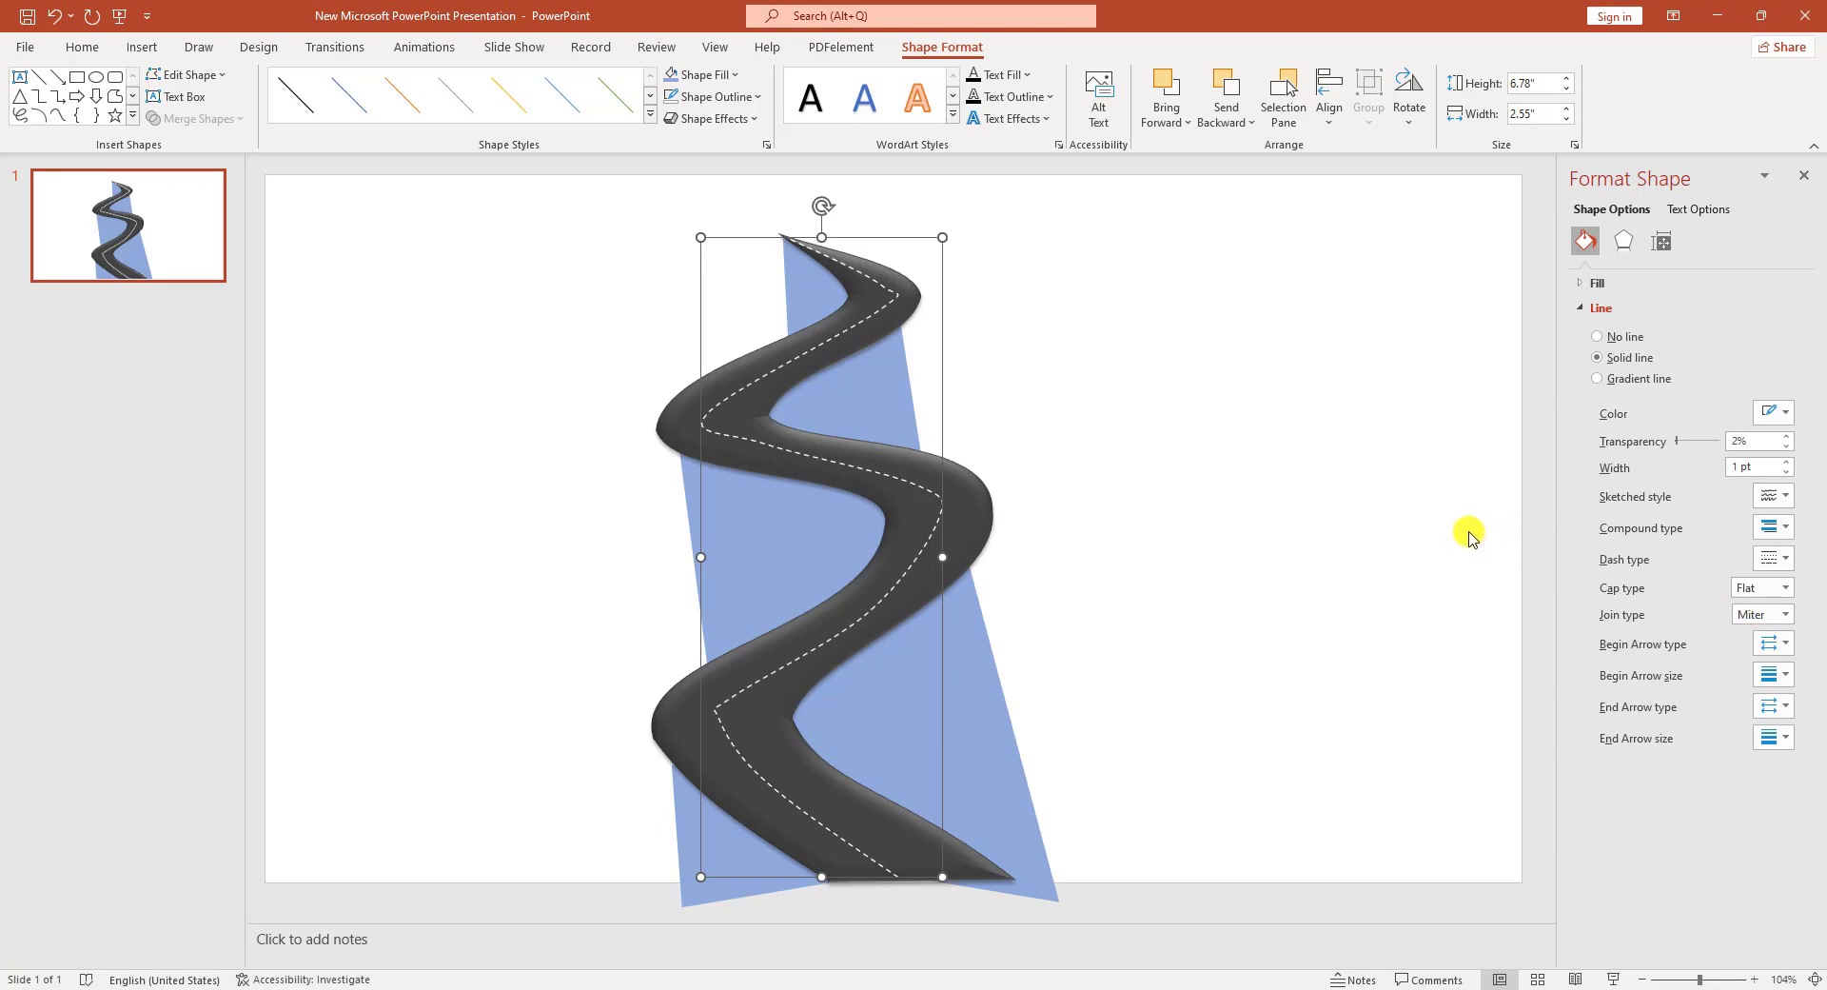
Select all the road shapes and group them into one object.
left_click(1254, 544)
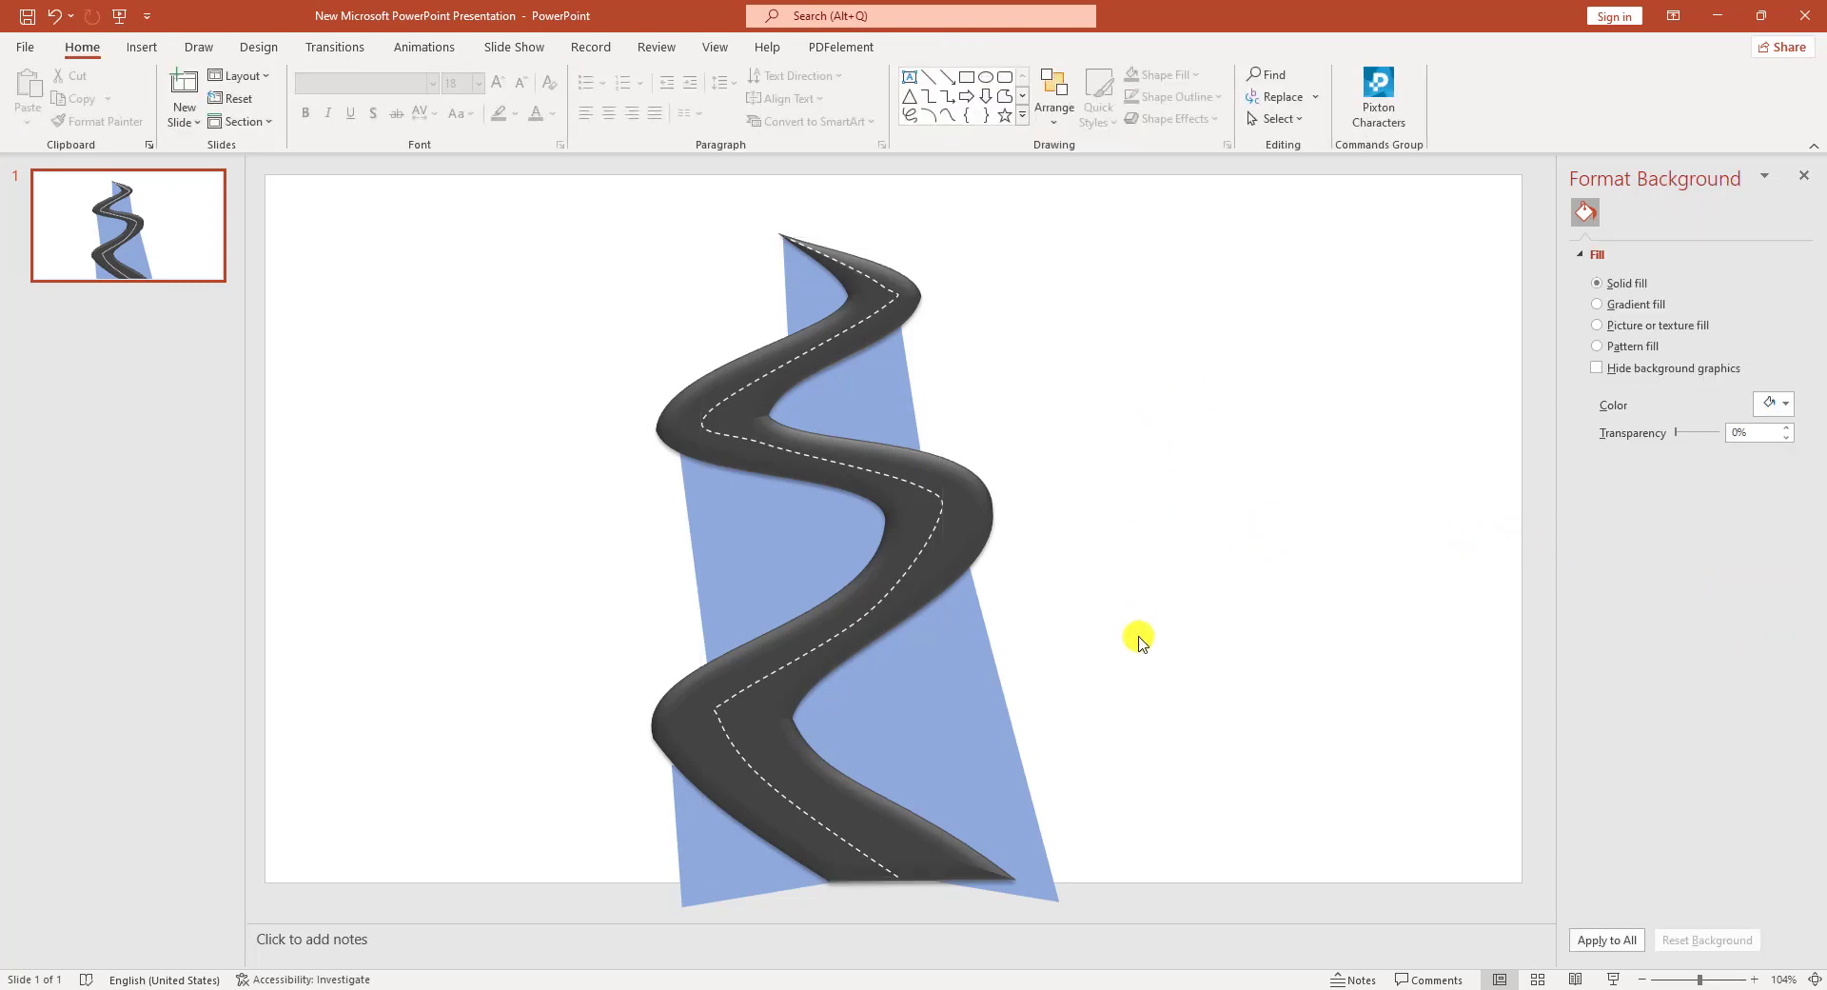
key("ctrl+a")
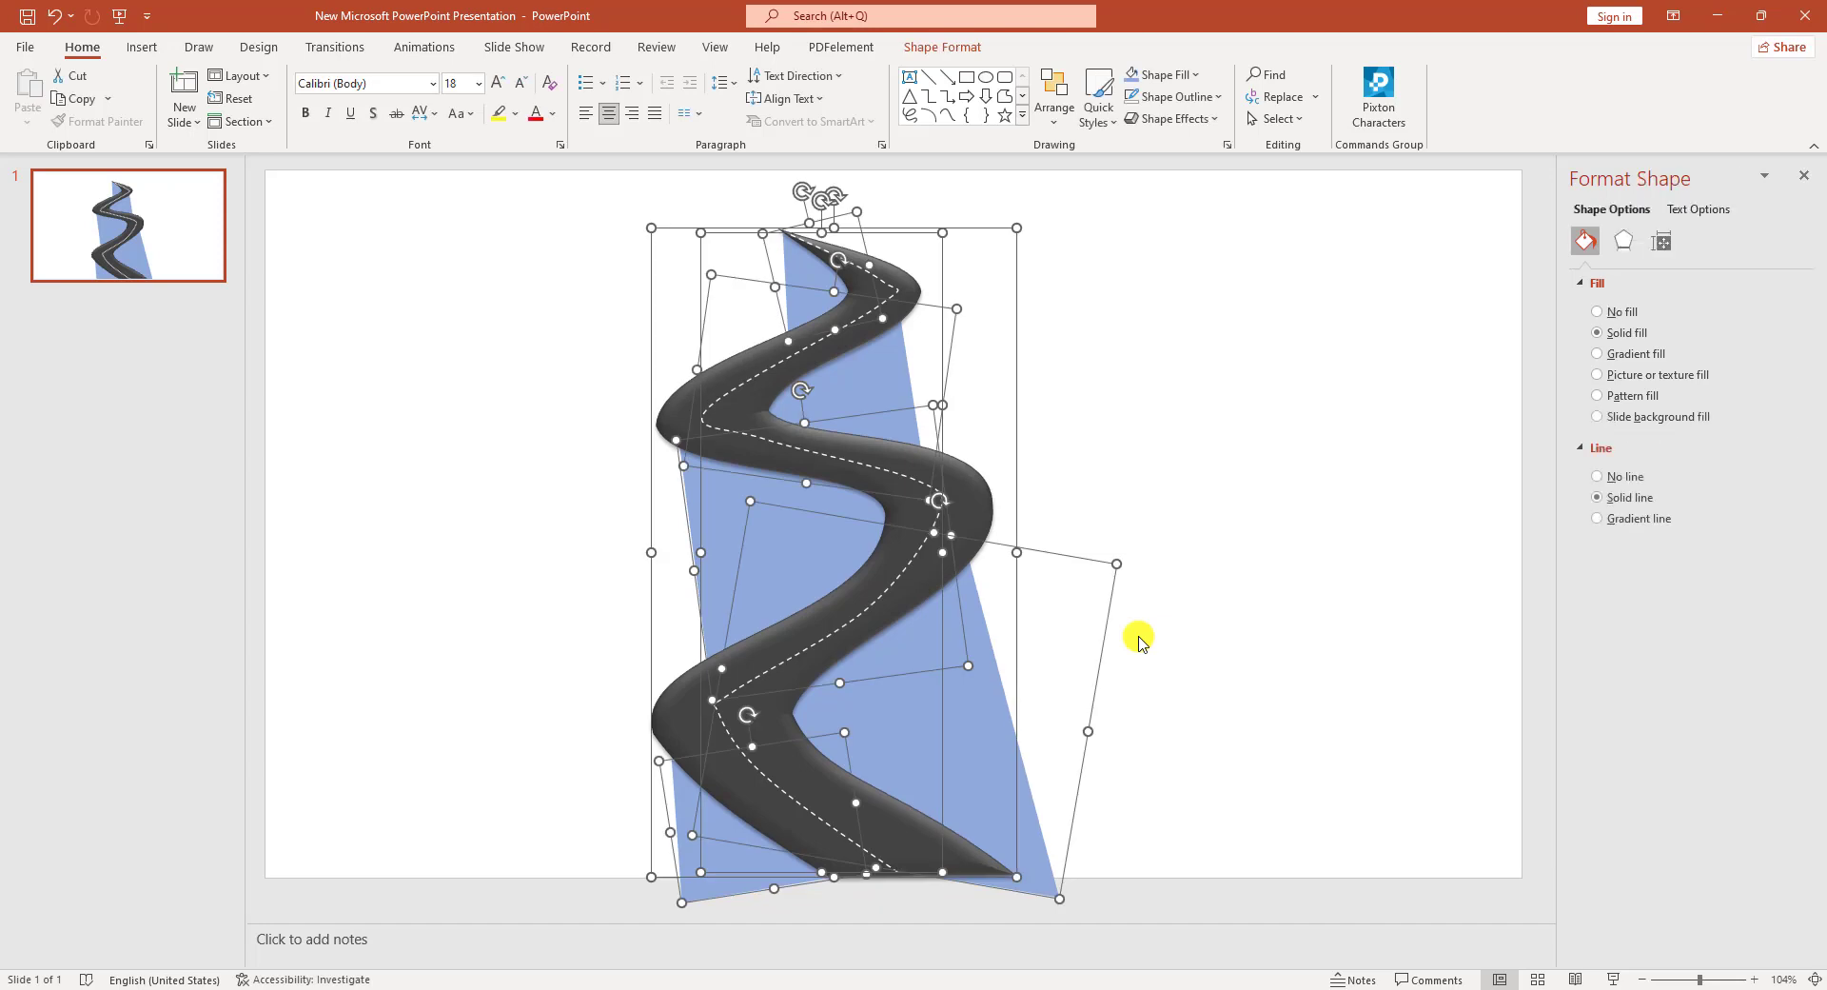
key("ctrl+g")
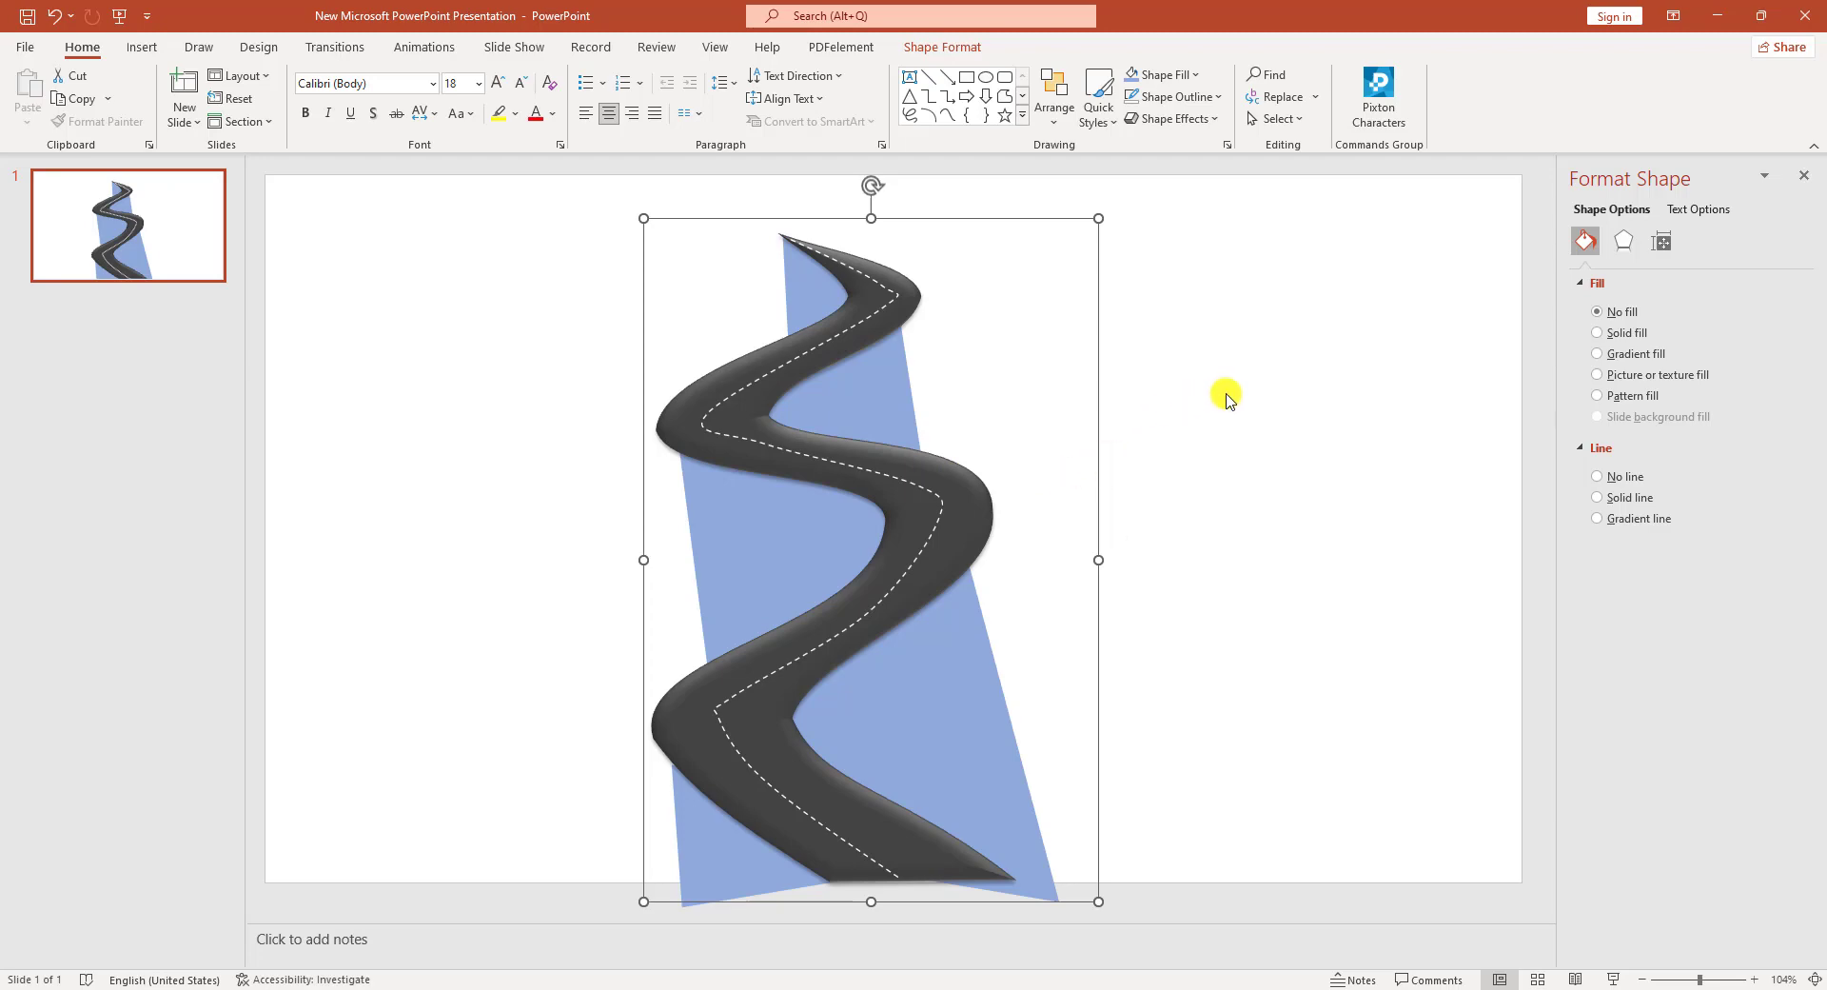
Draw an outline-free blue rectangle and subtract a rotated copy to form a parallelogram banner.
left_click(142, 47)
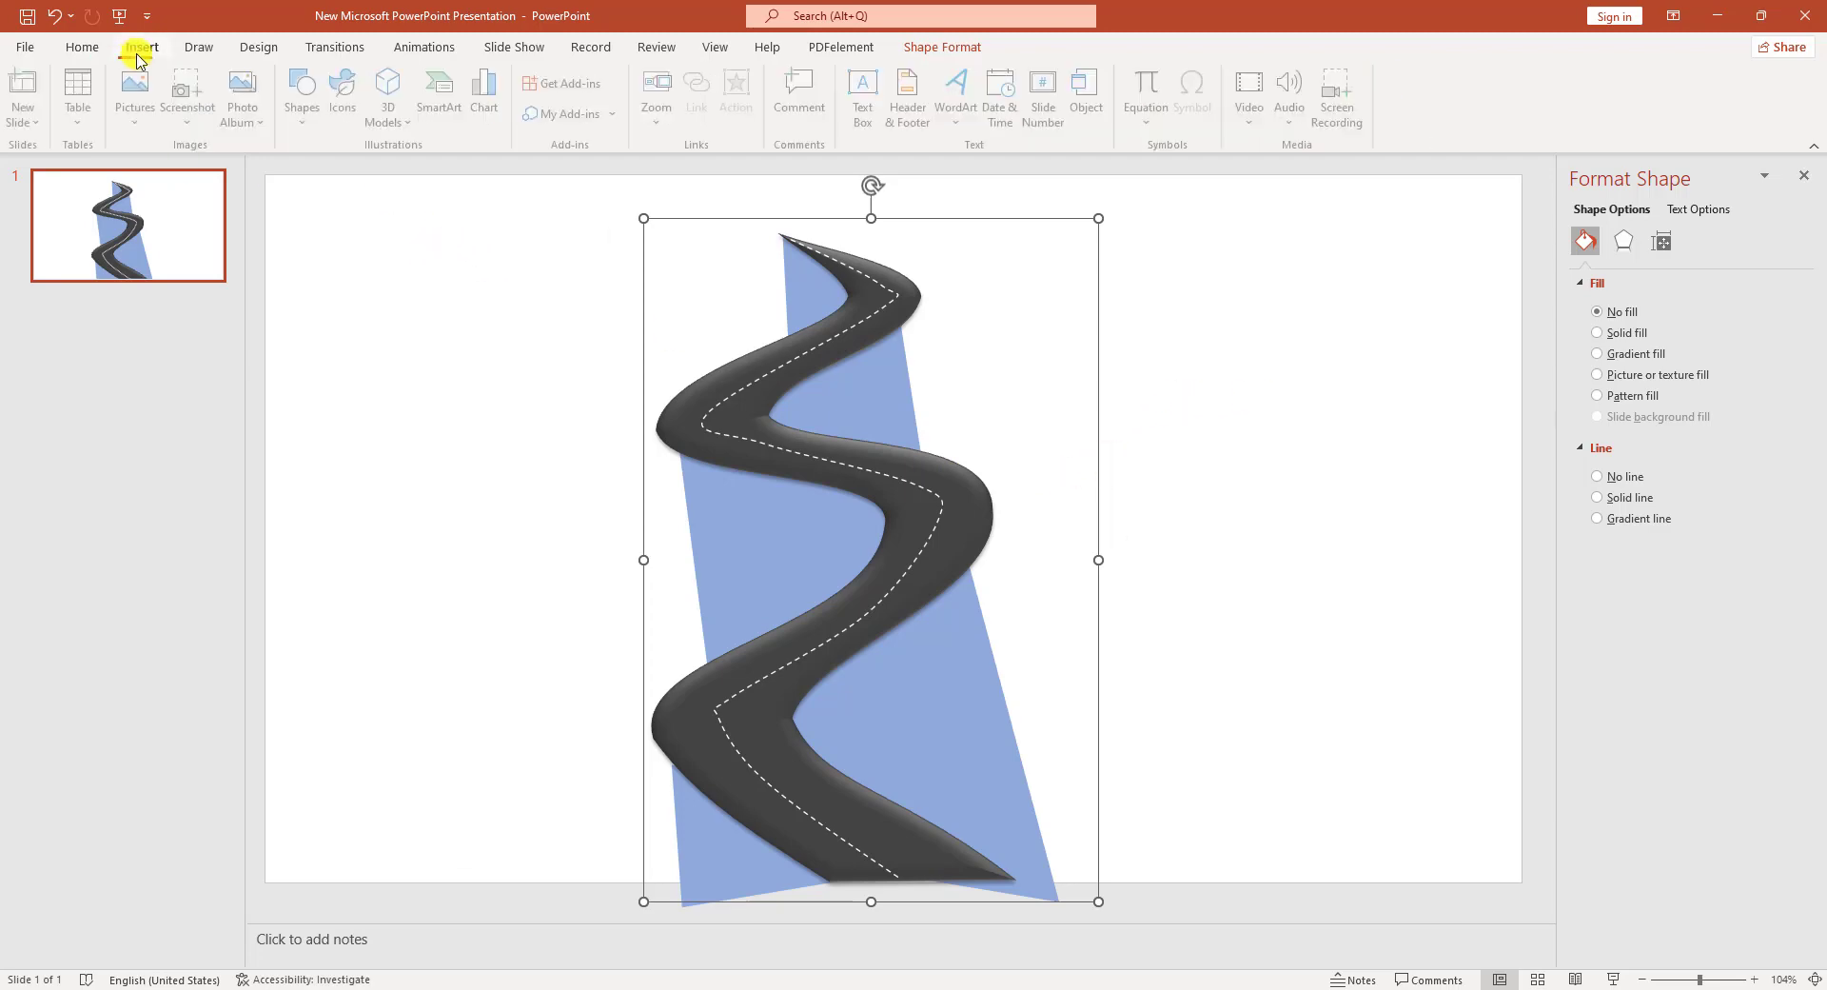
left_click(307, 104)
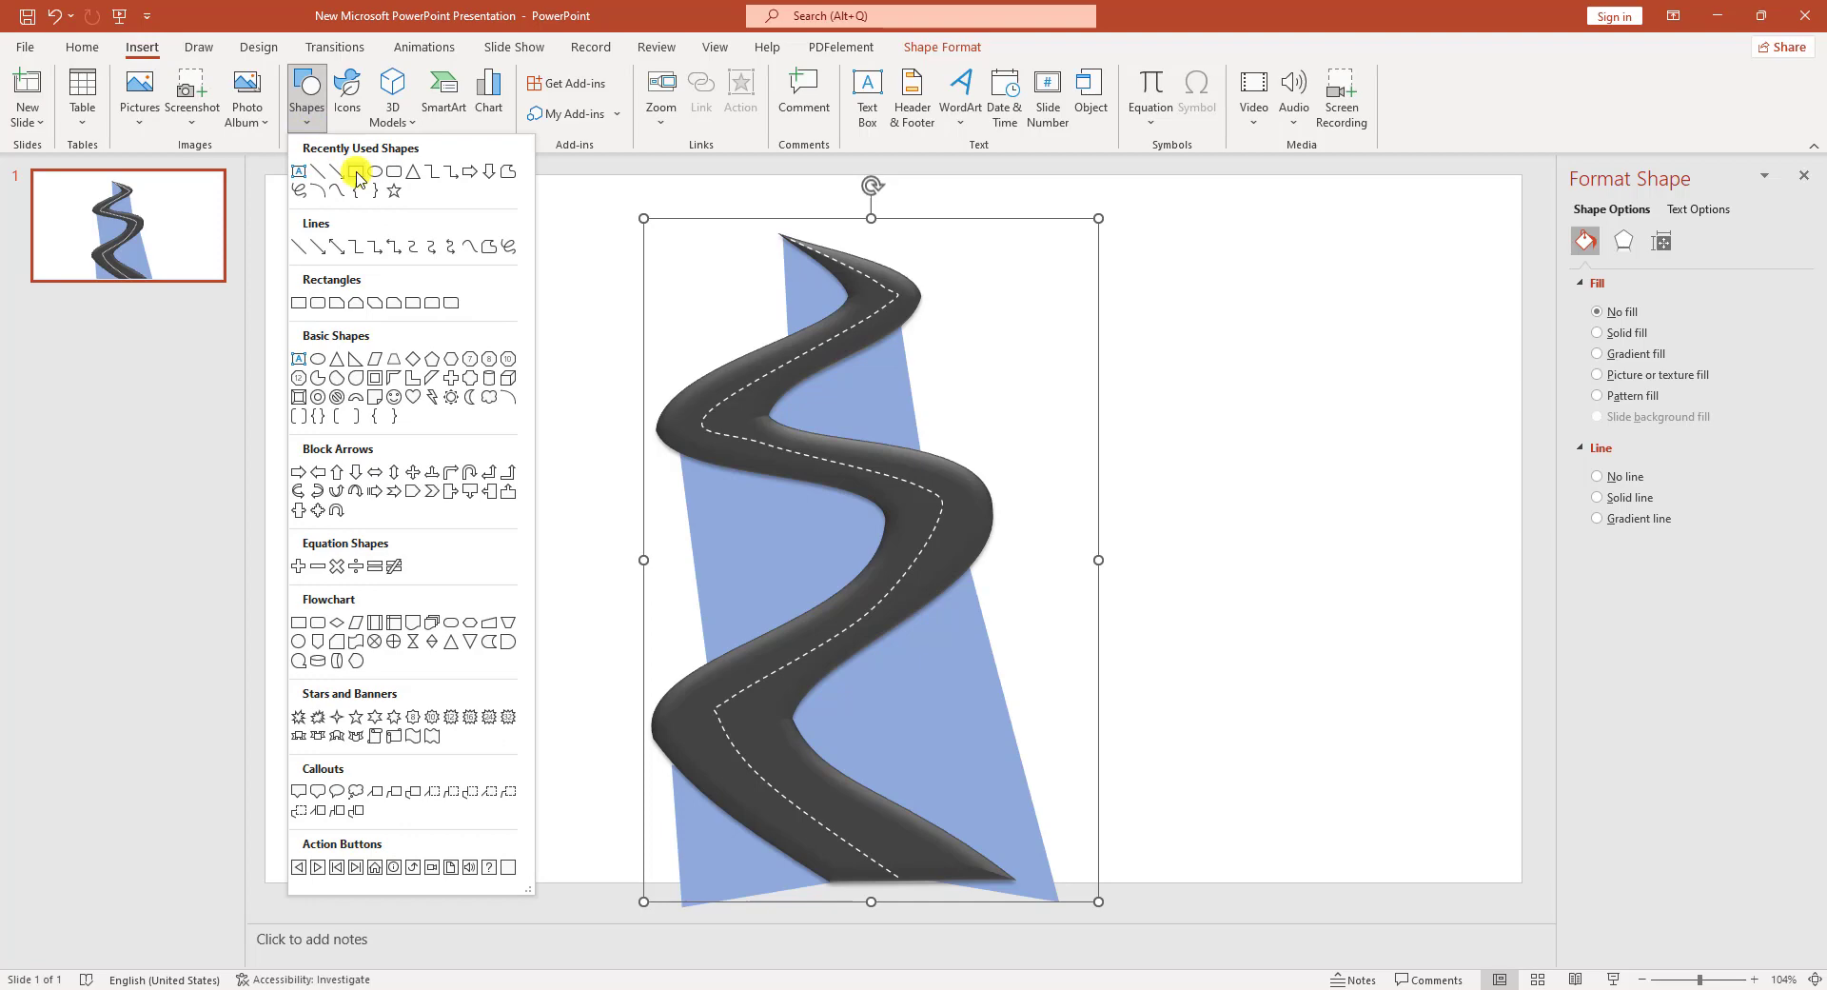
left_click(355, 172)
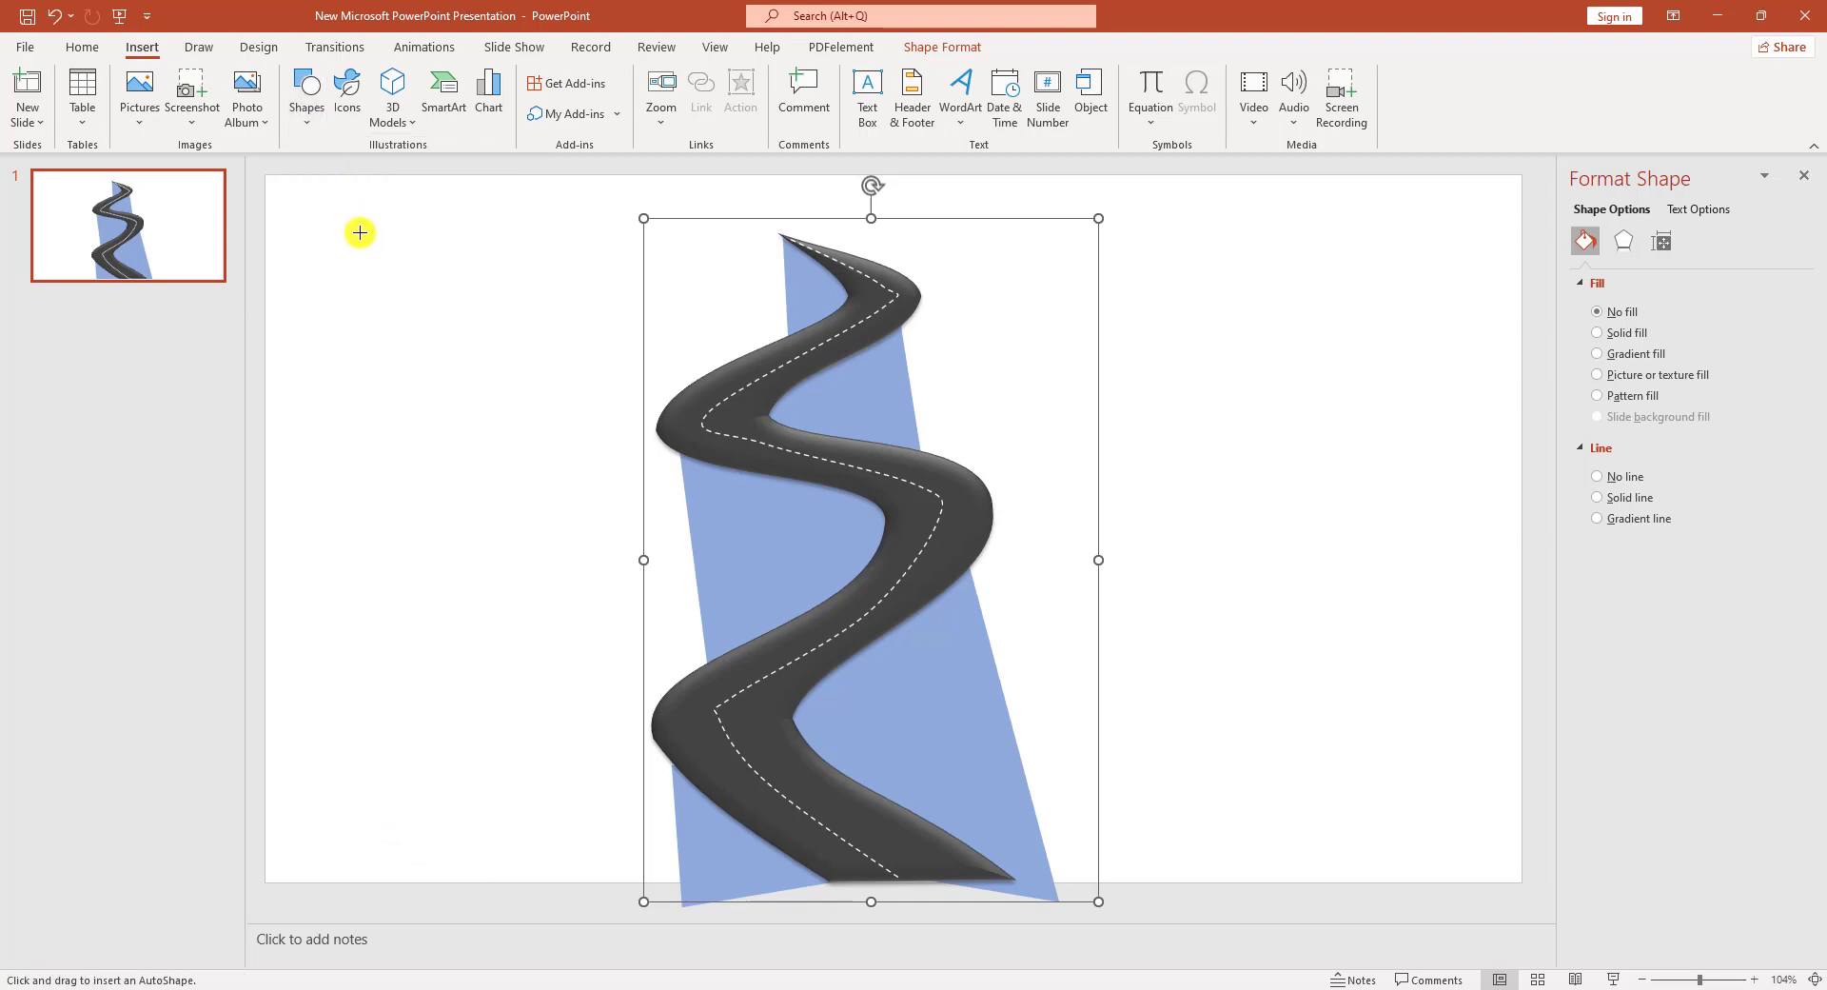
left_click_drag(359, 232, 528, 284)
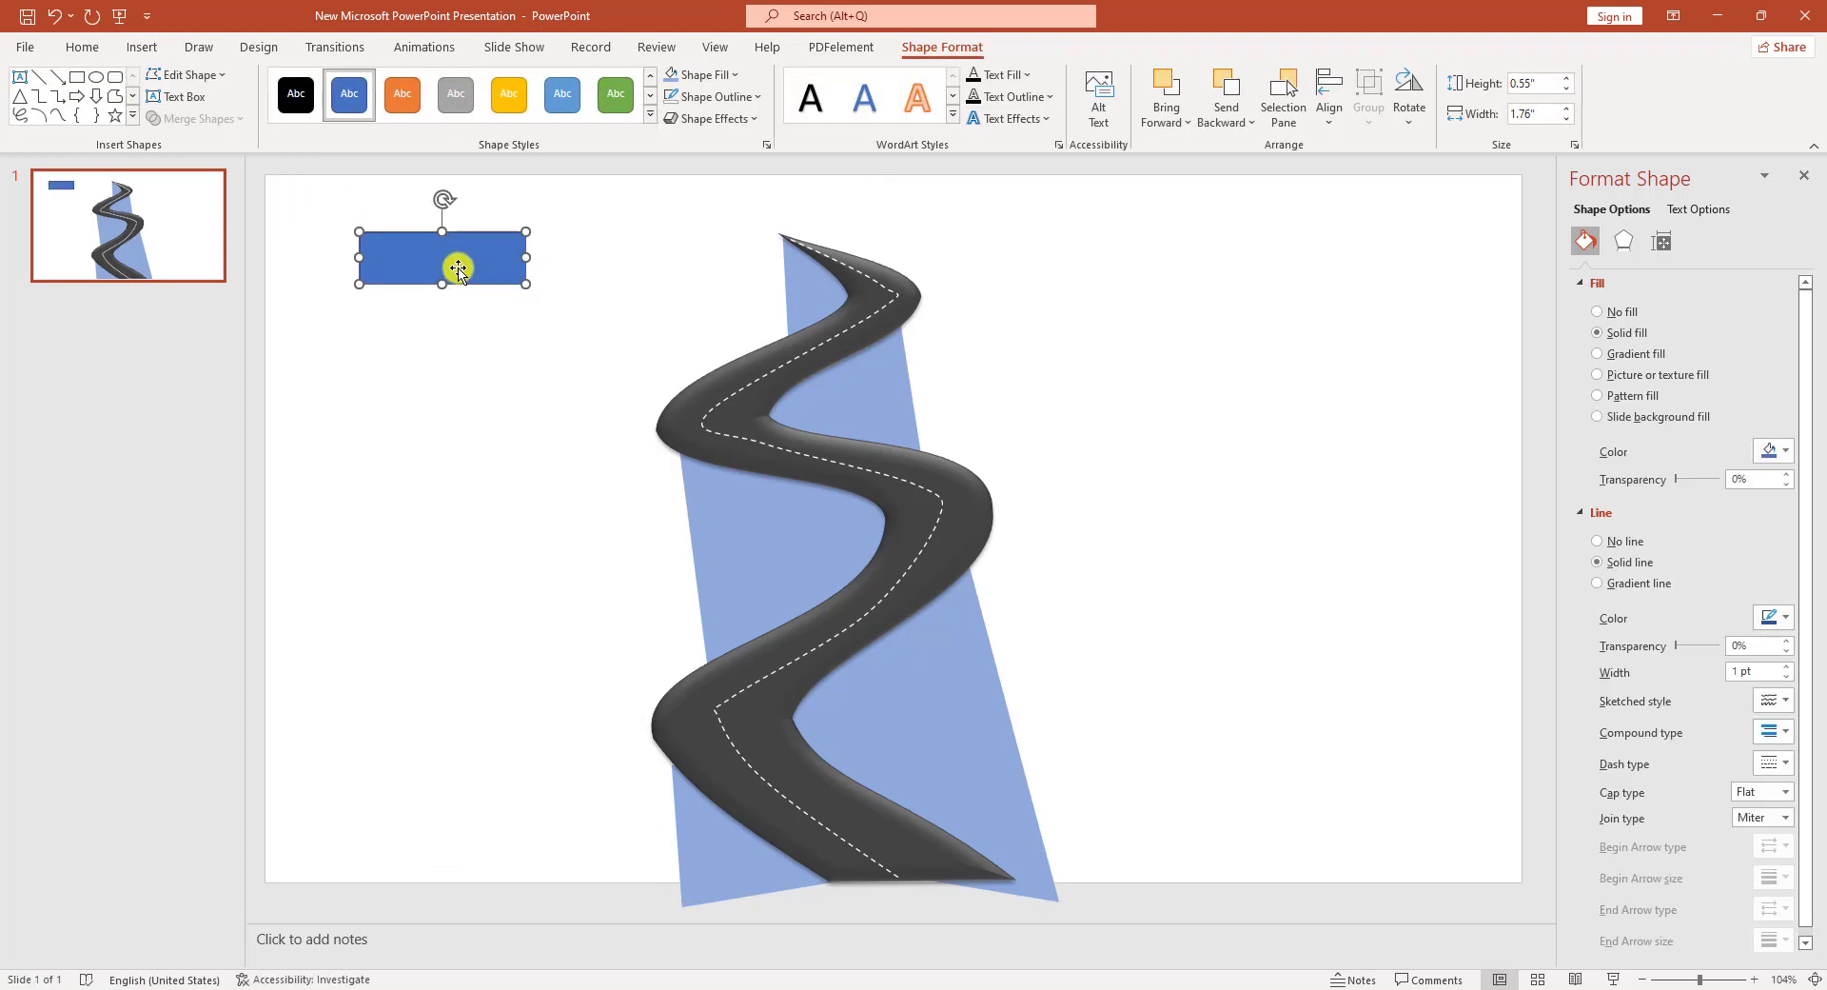
left_click(756, 96)
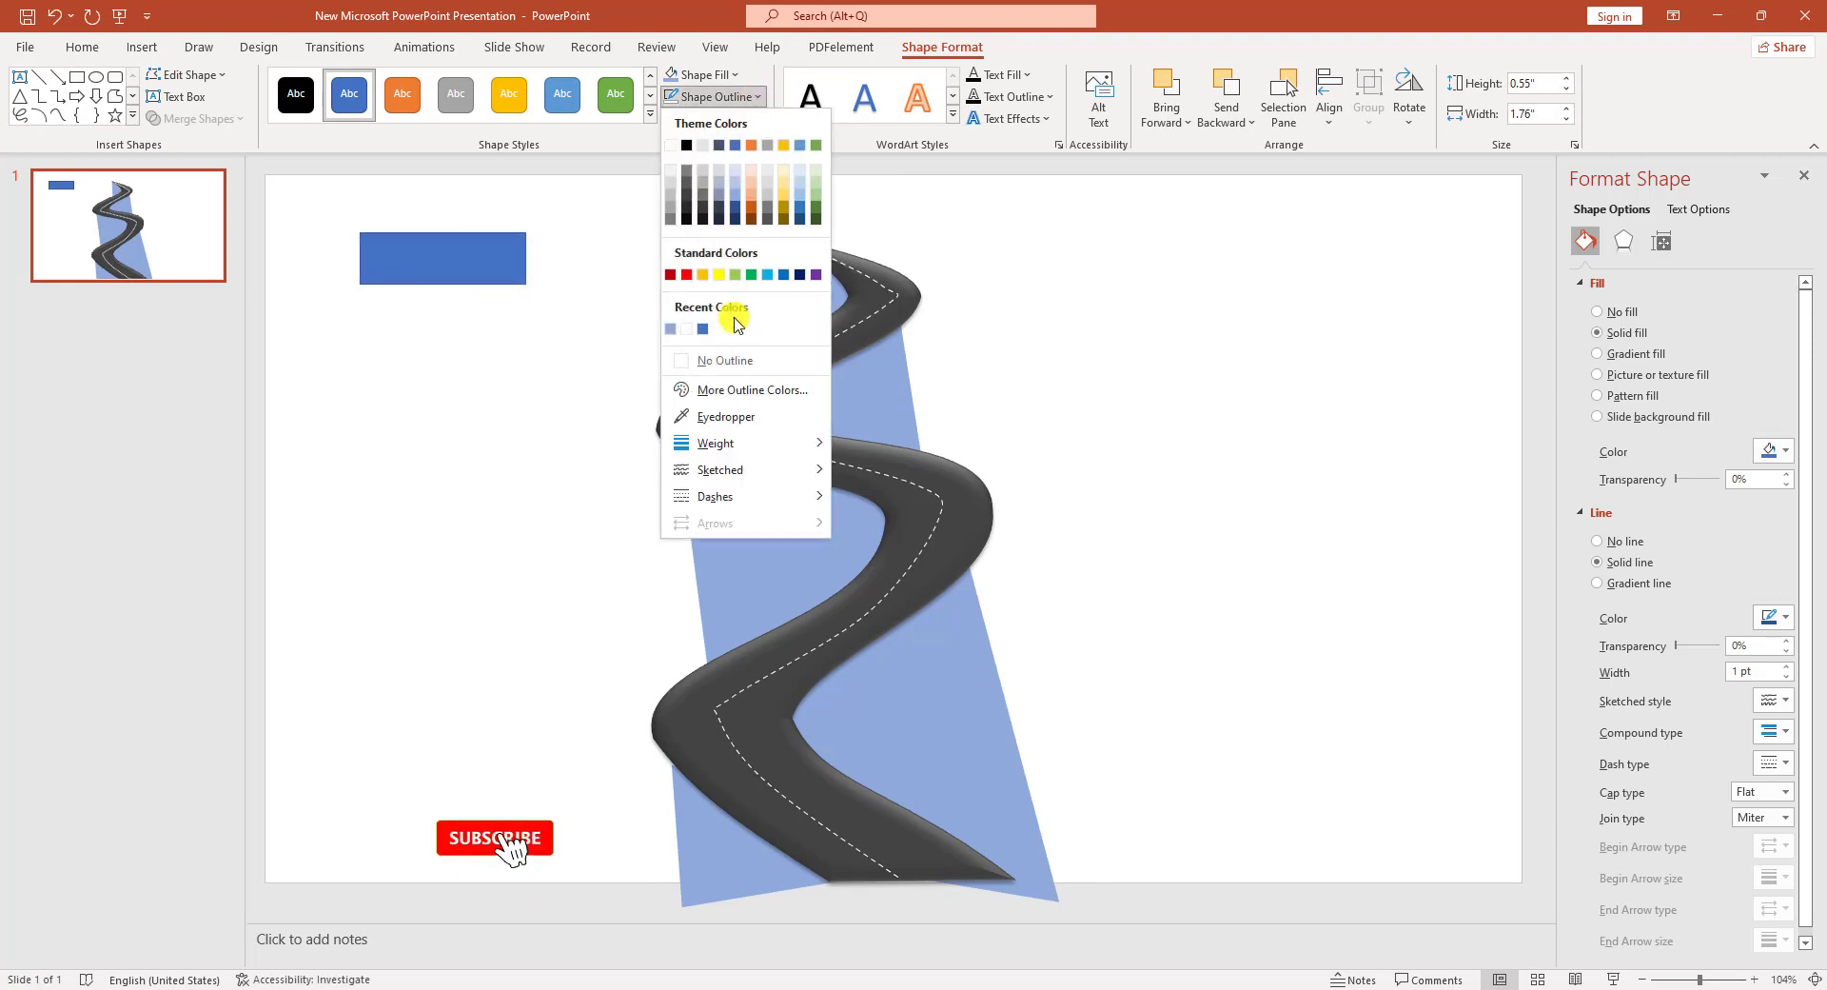
left_click(734, 359)
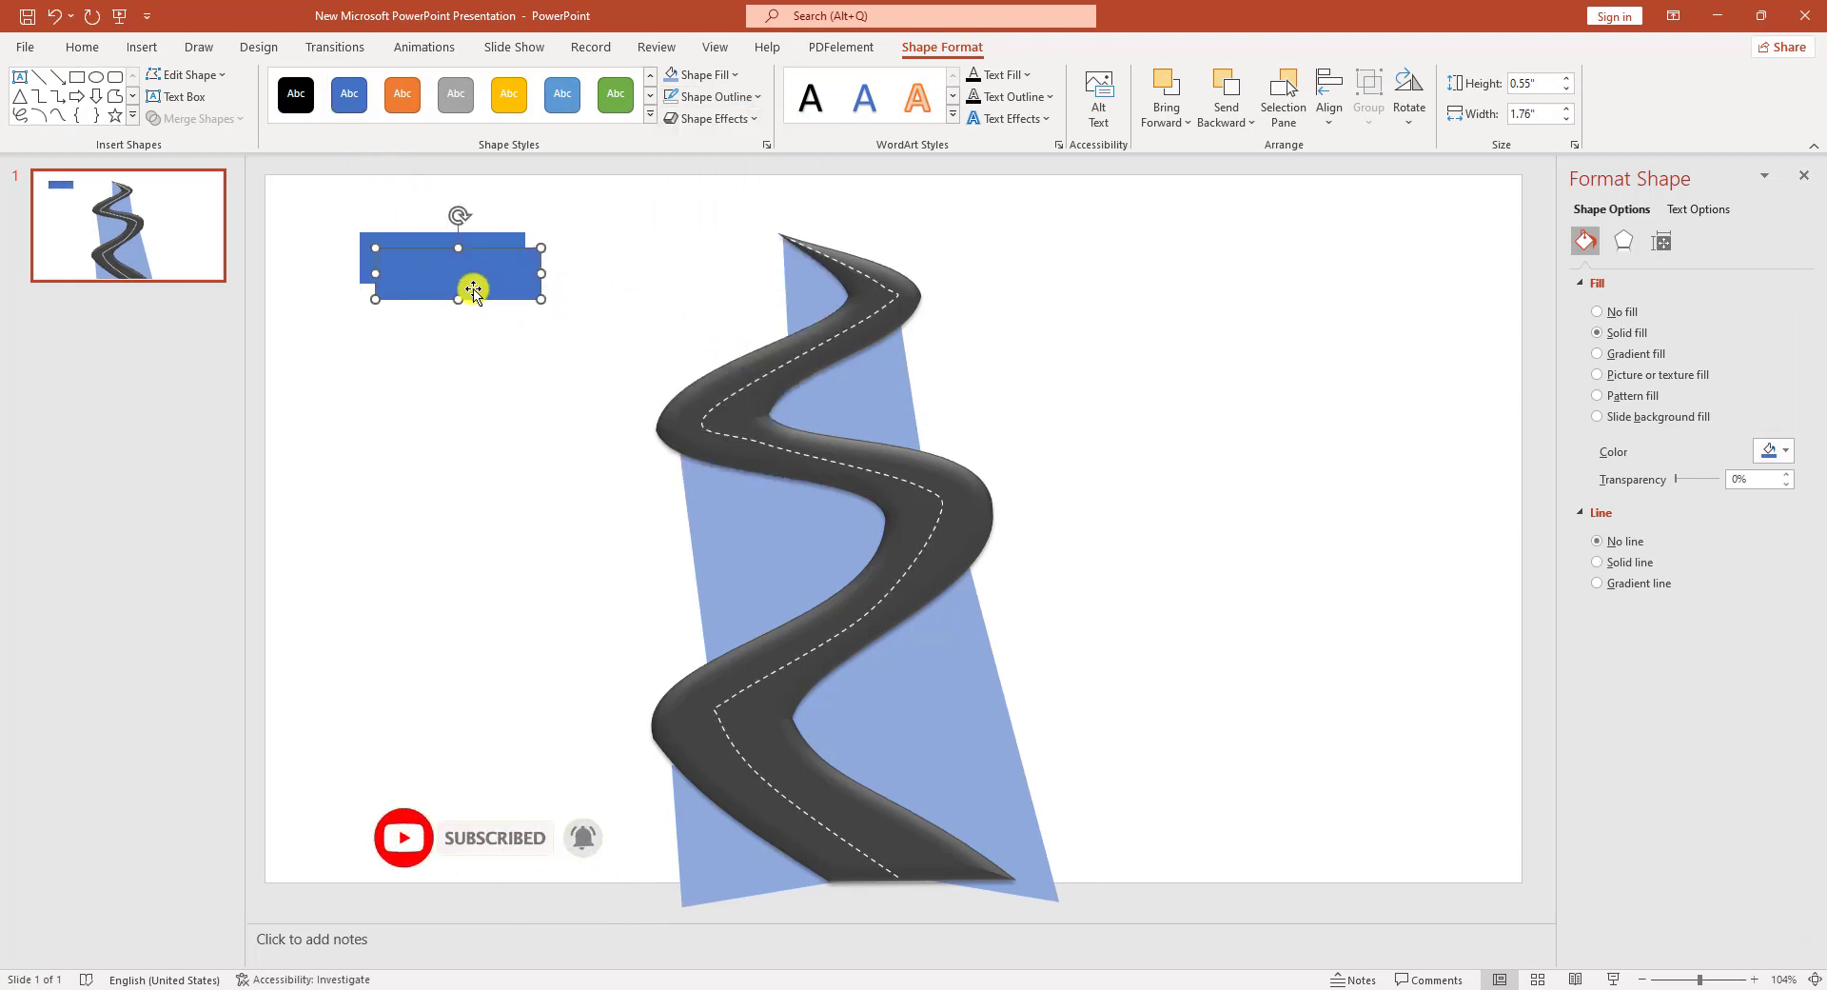
left_click_drag(473, 289, 365, 269)
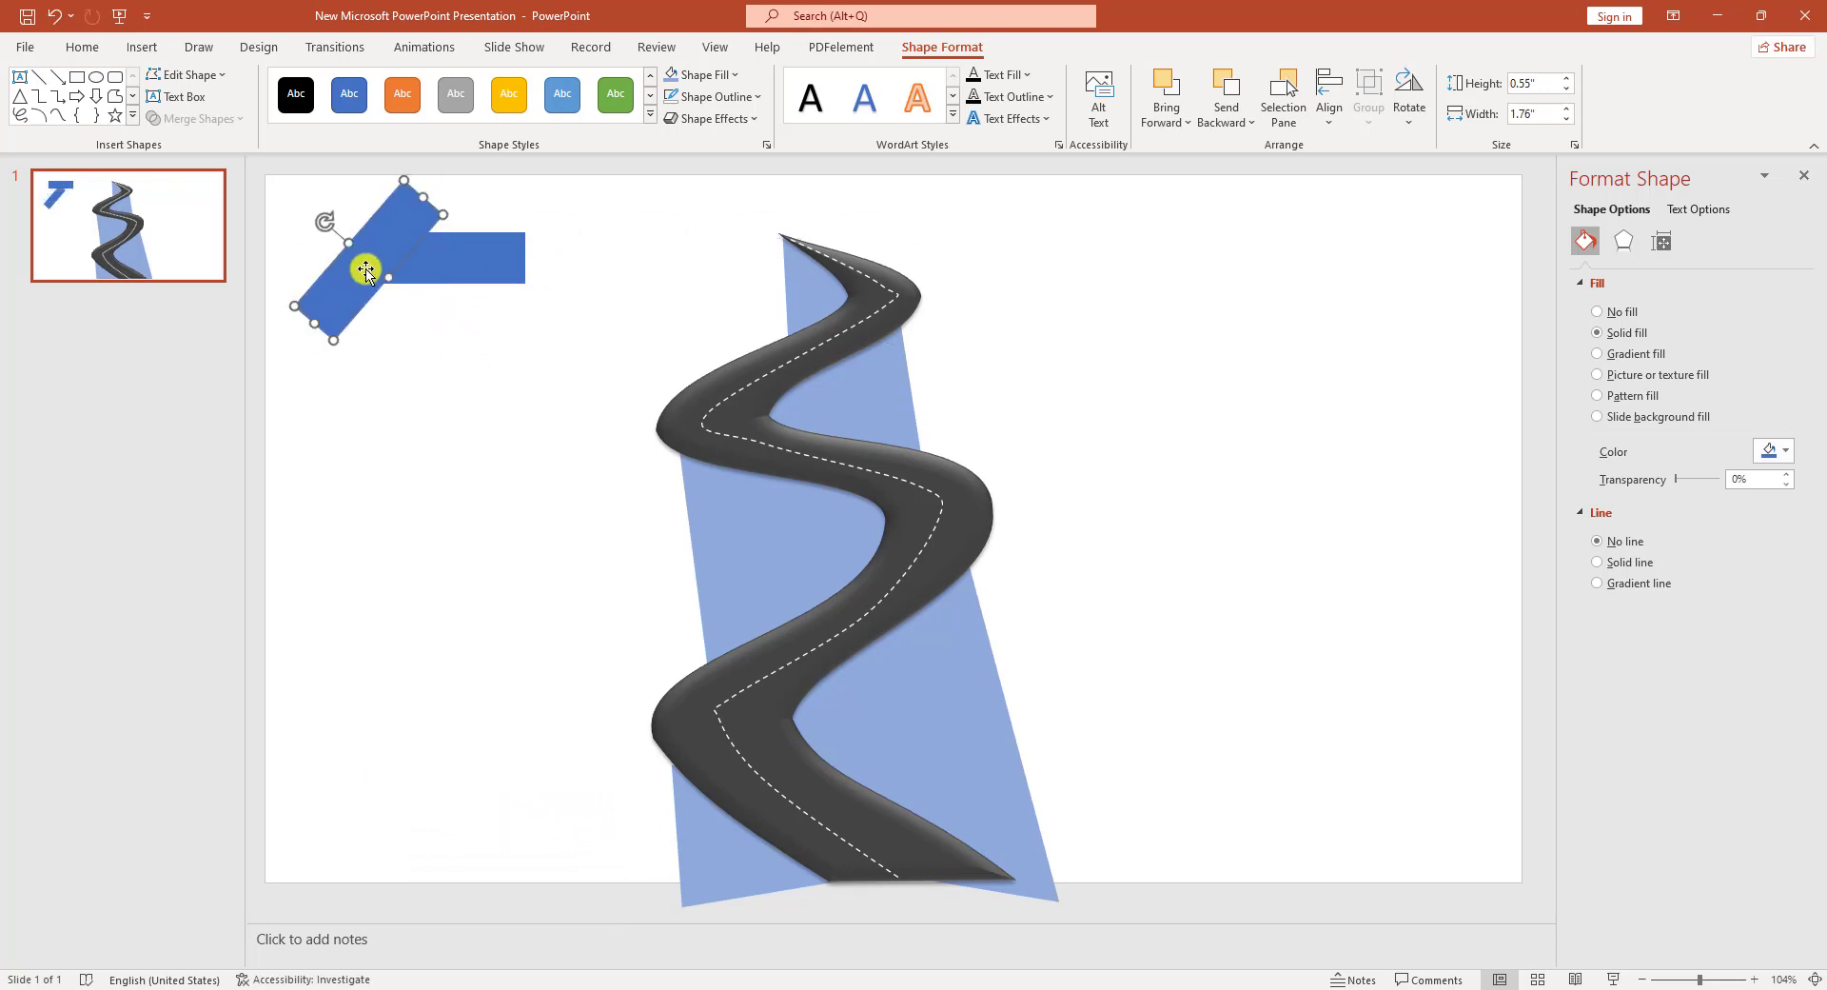
left_click(476, 270)
left_click(404, 210, "shift")
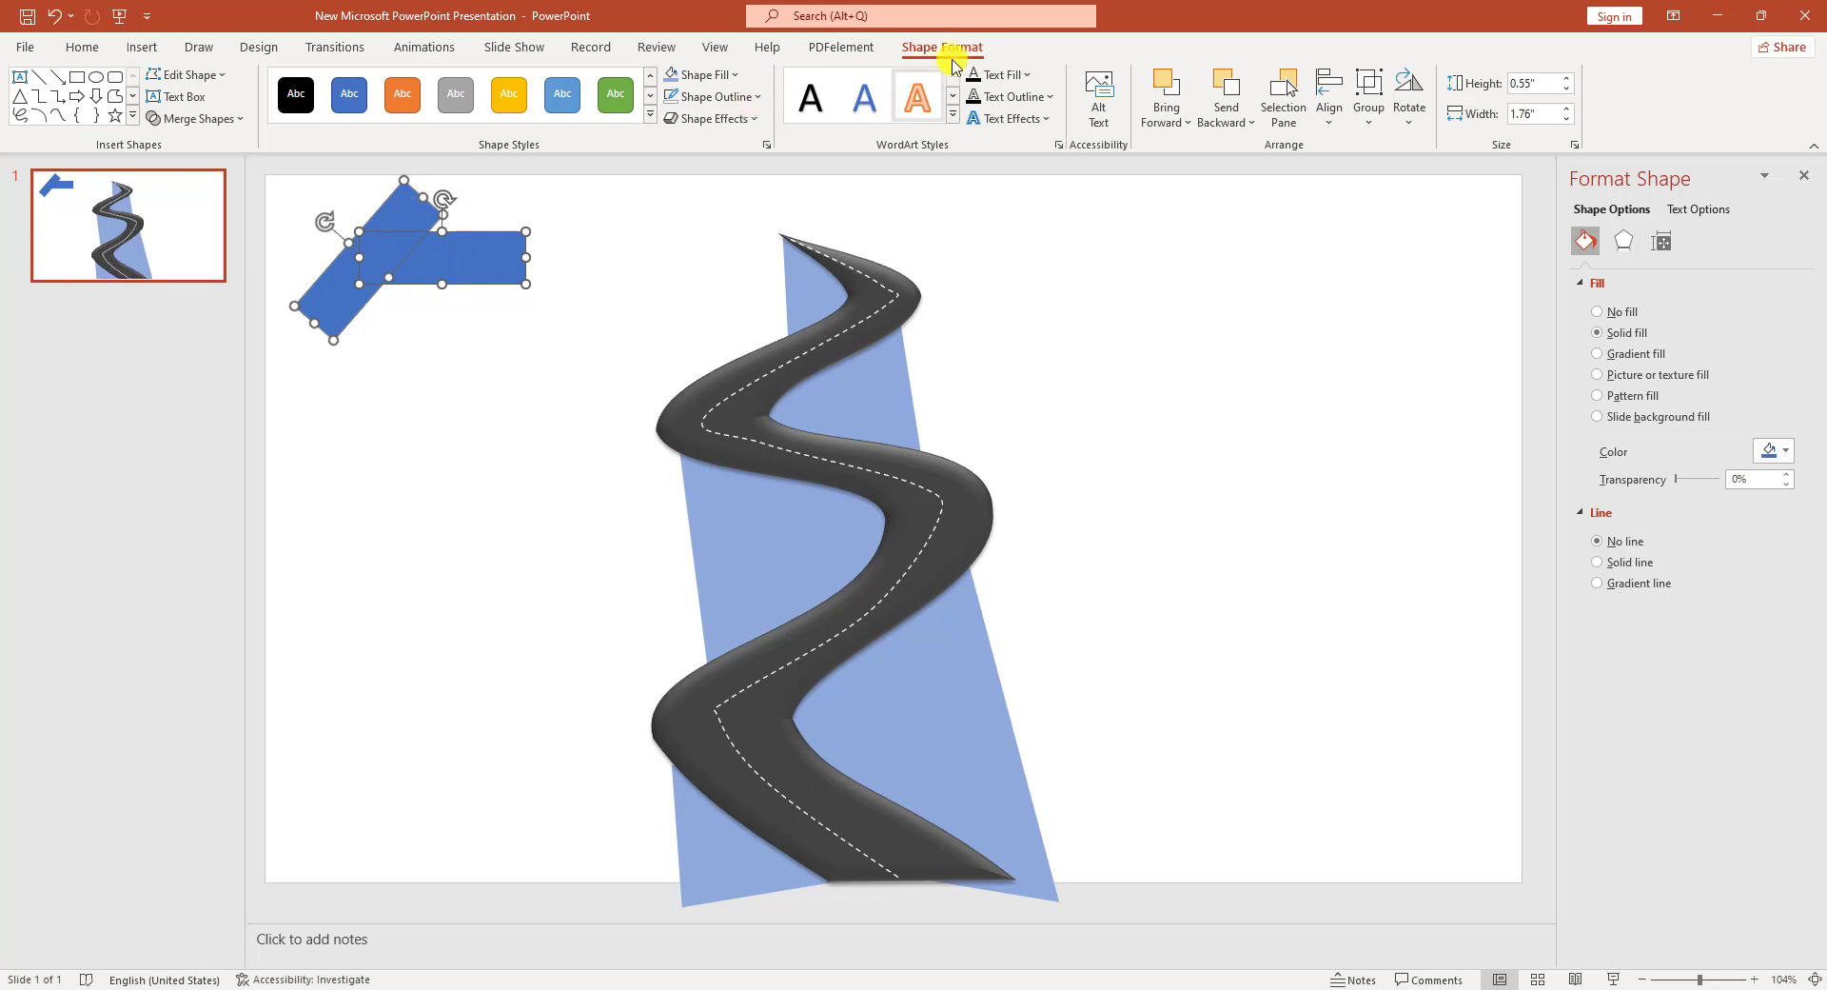
left_click(237, 117)
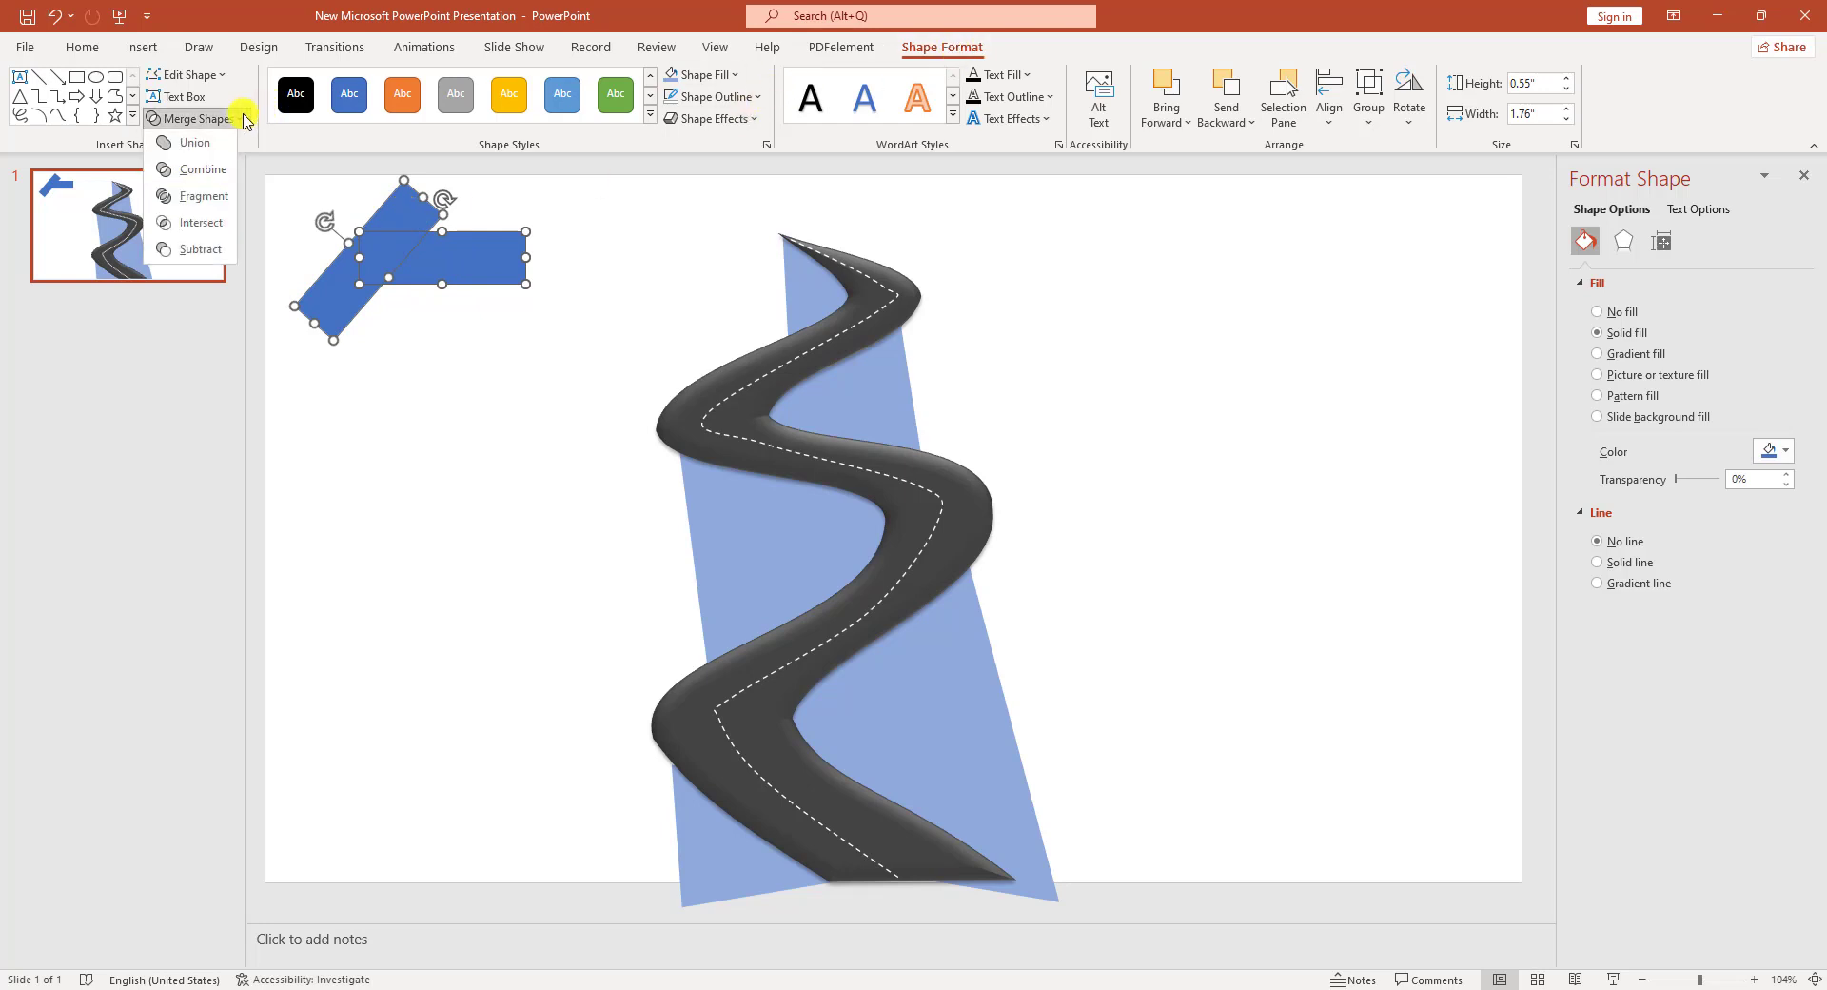
left_click(204, 249)
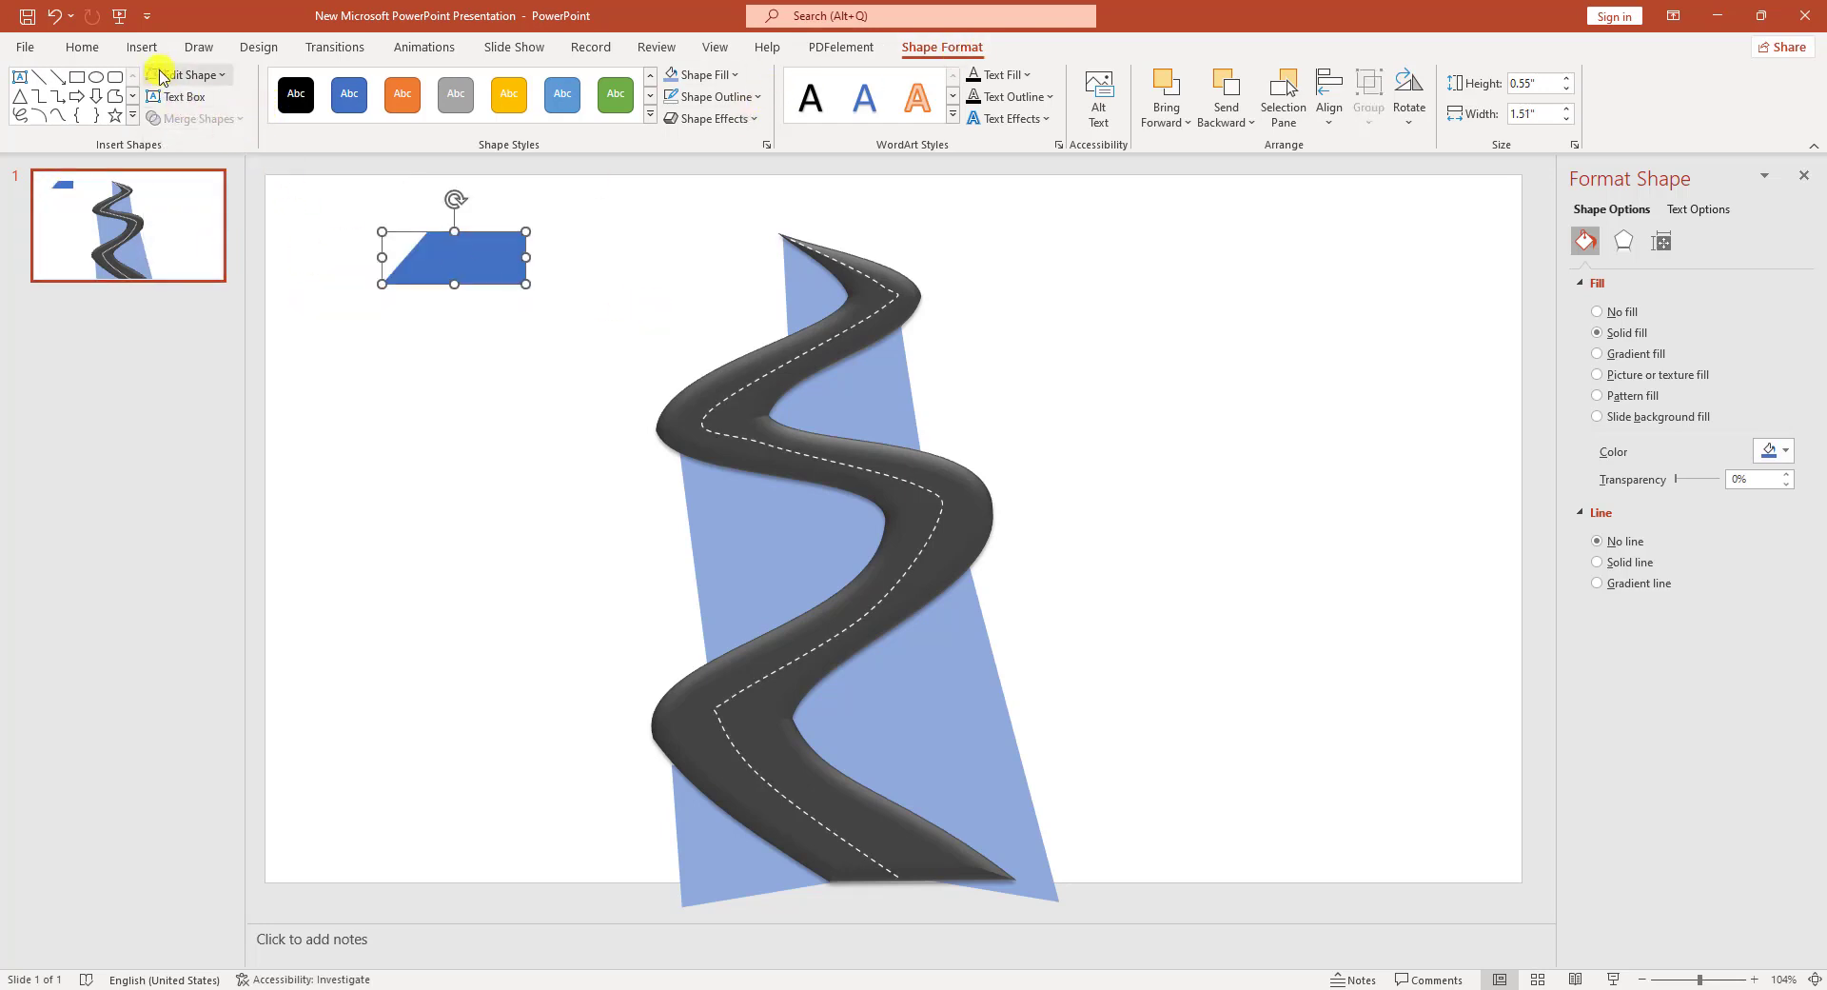
Add an upside-down isosceles triangle pole under the banner, sent to back, no outline.
left_click(142, 47)
left_click(309, 122)
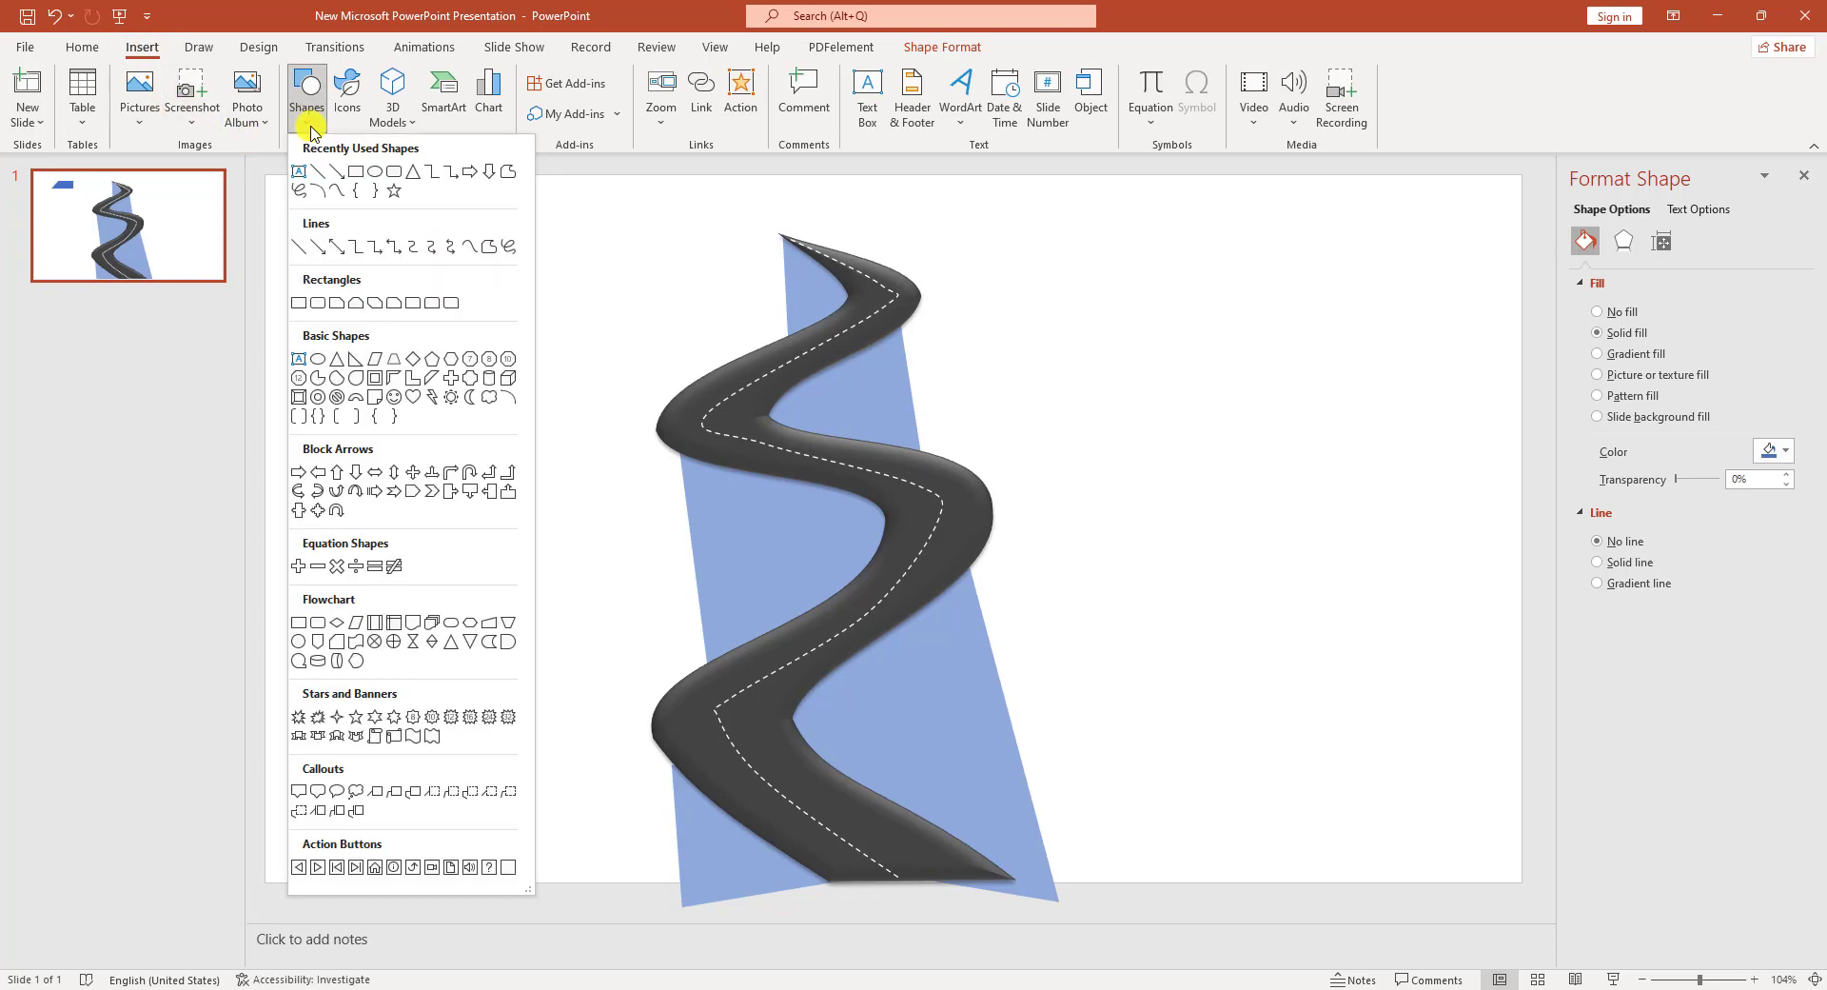
left_click(337, 362)
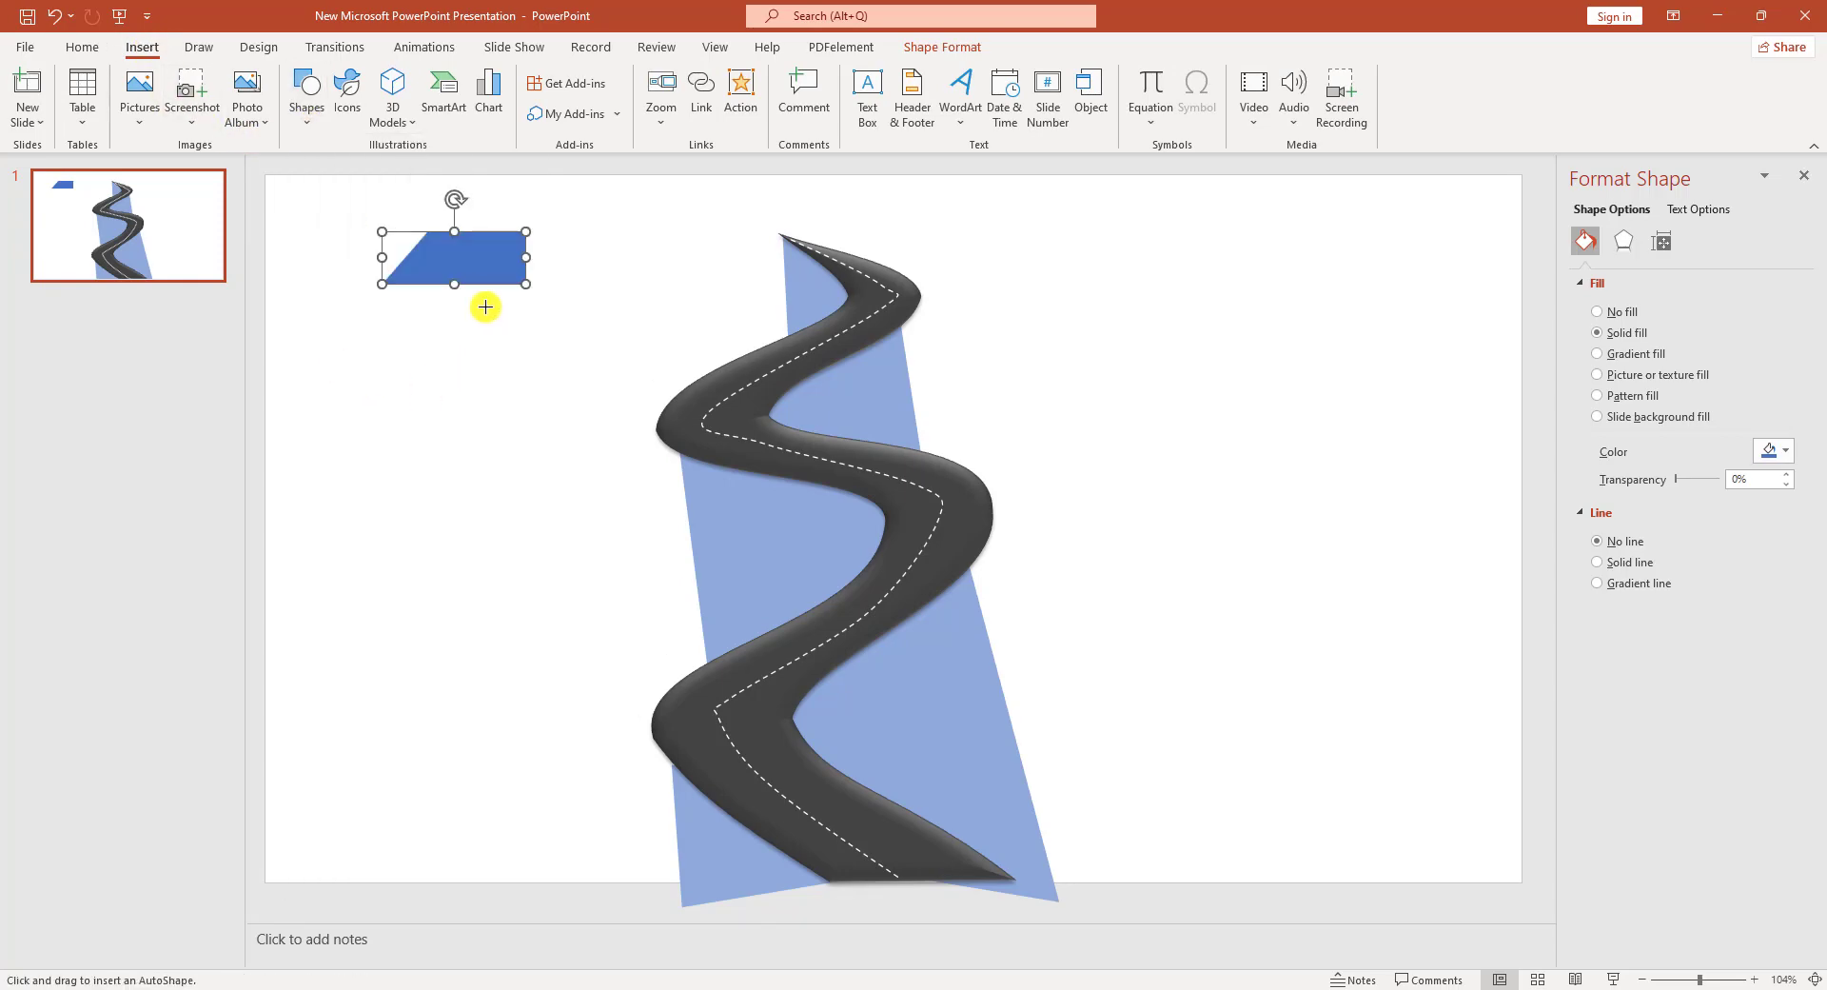
left_click_drag(481, 294, 517, 485)
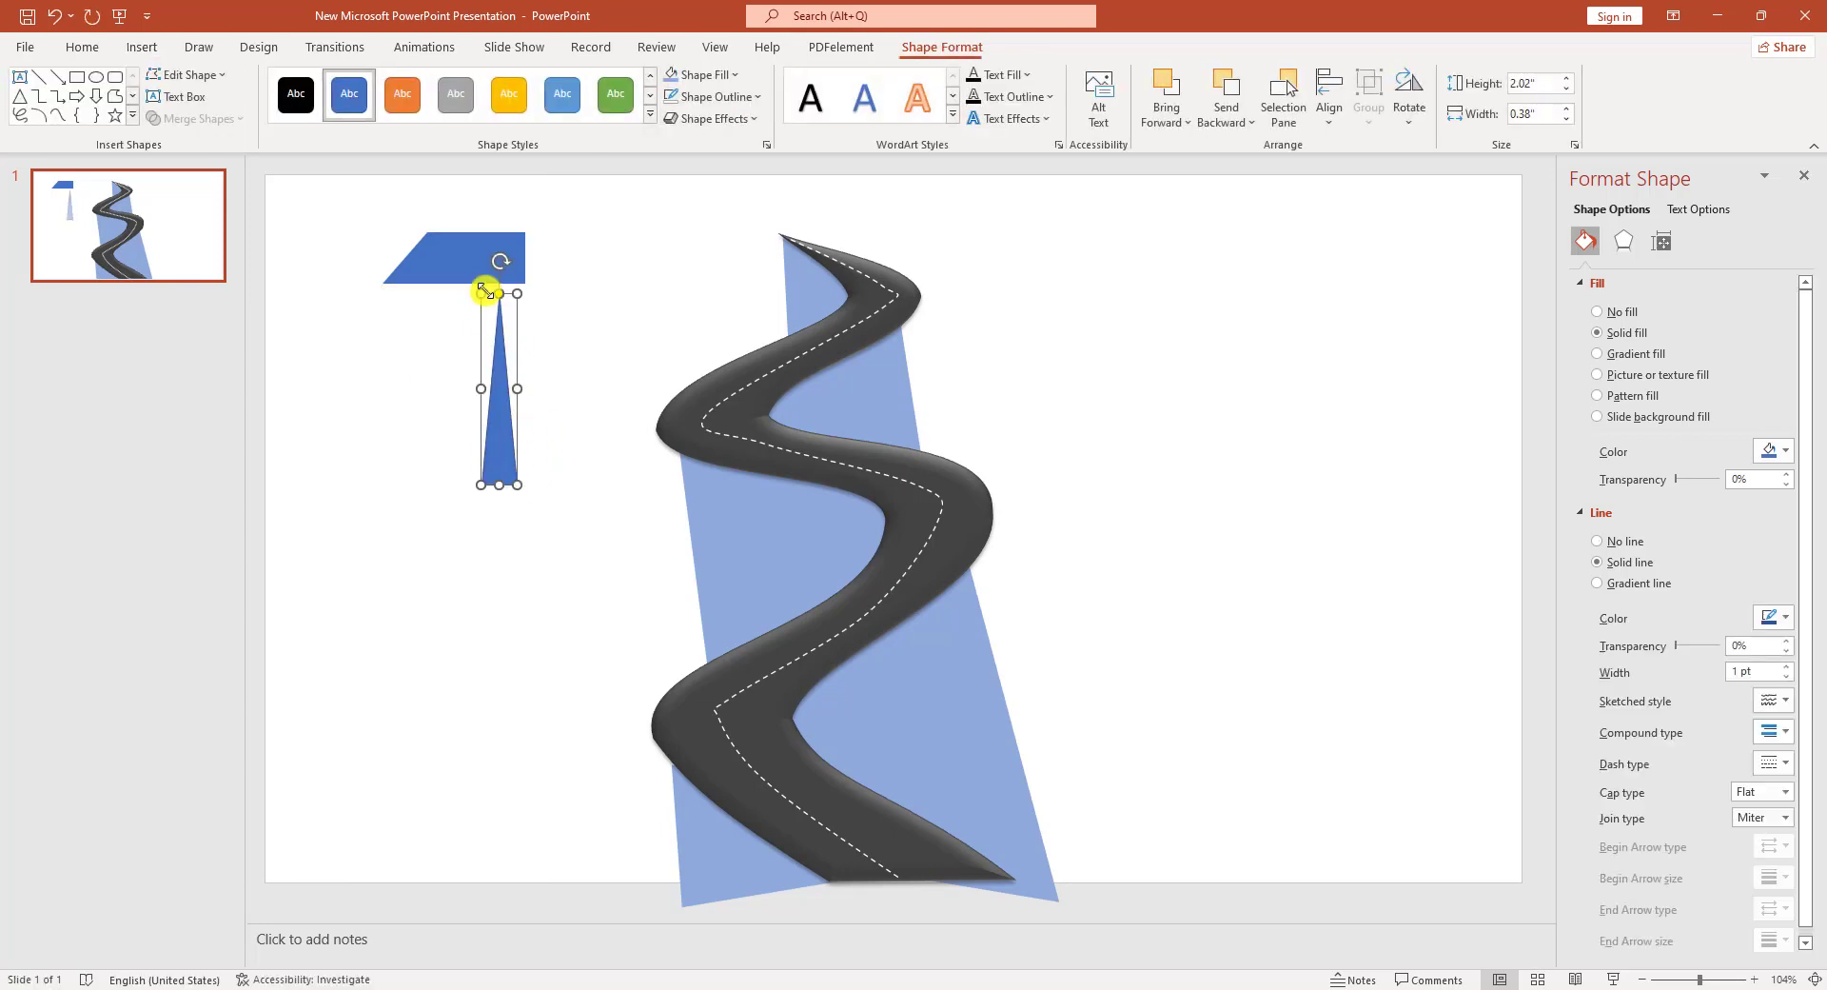
left_click_drag(499, 259, 494, 505)
left_click_drag(505, 347, 508, 323)
right_click(509, 320)
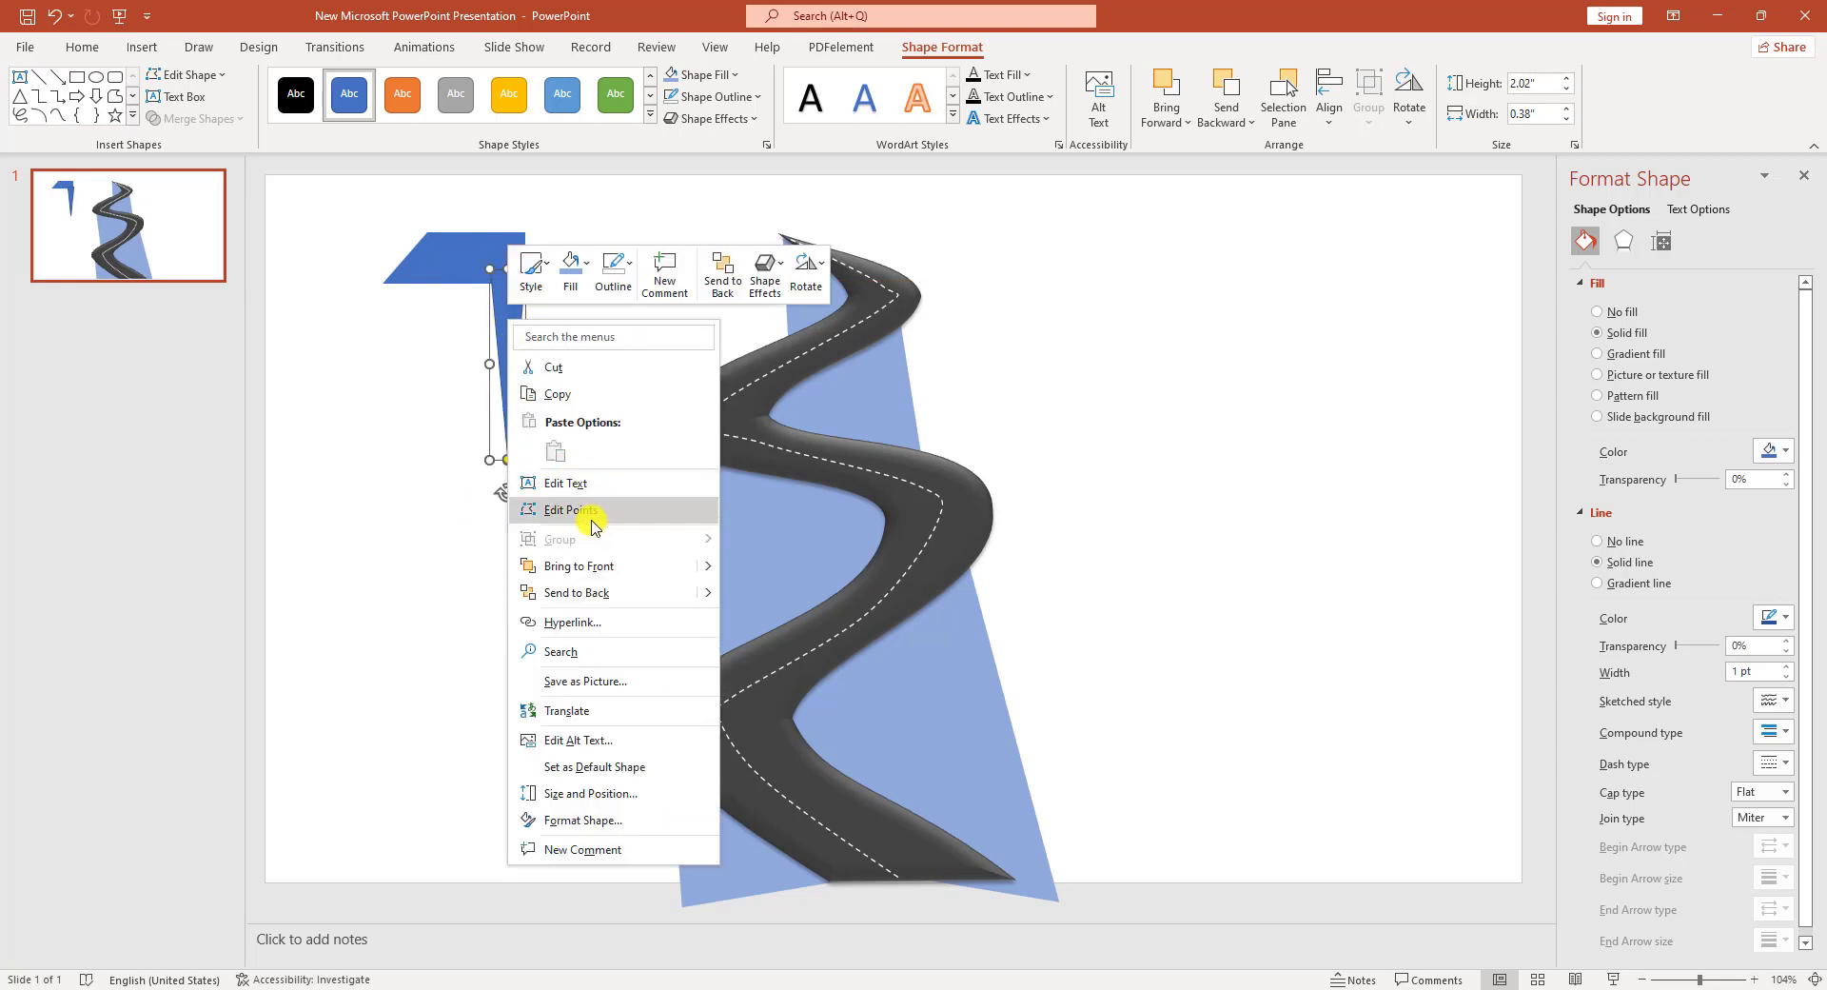
left_click(582, 592)
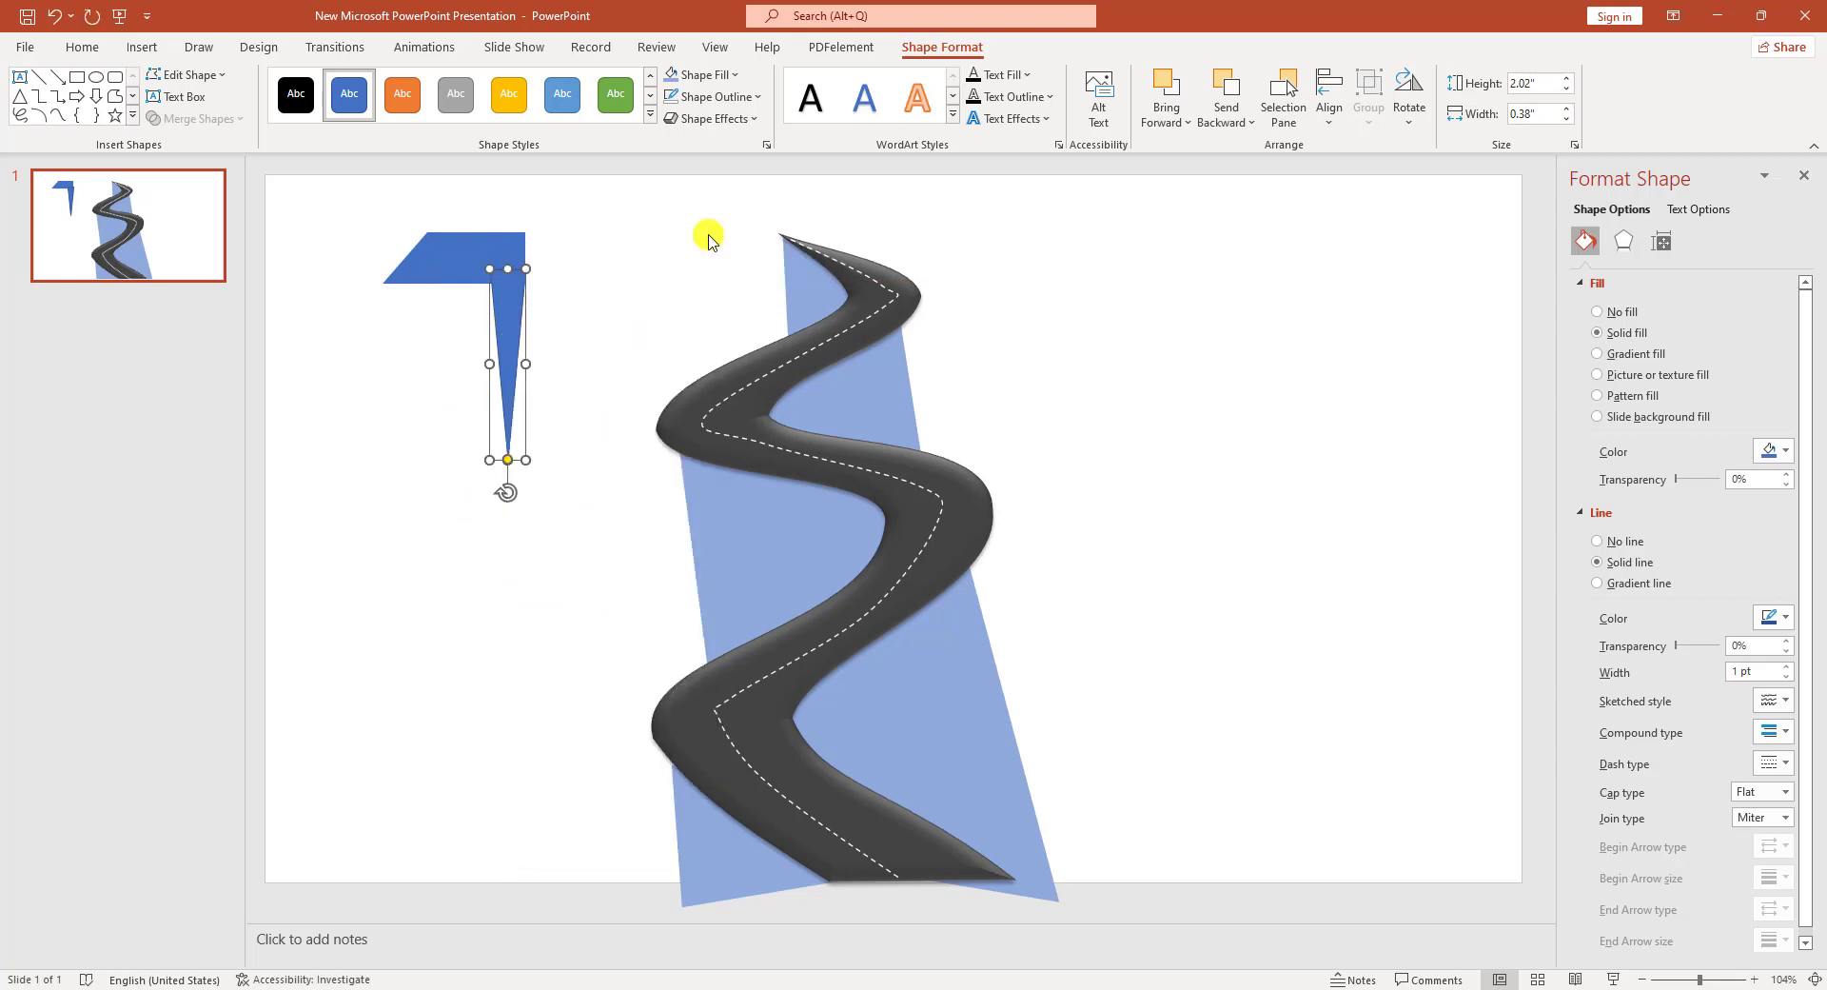
left_click(765, 103)
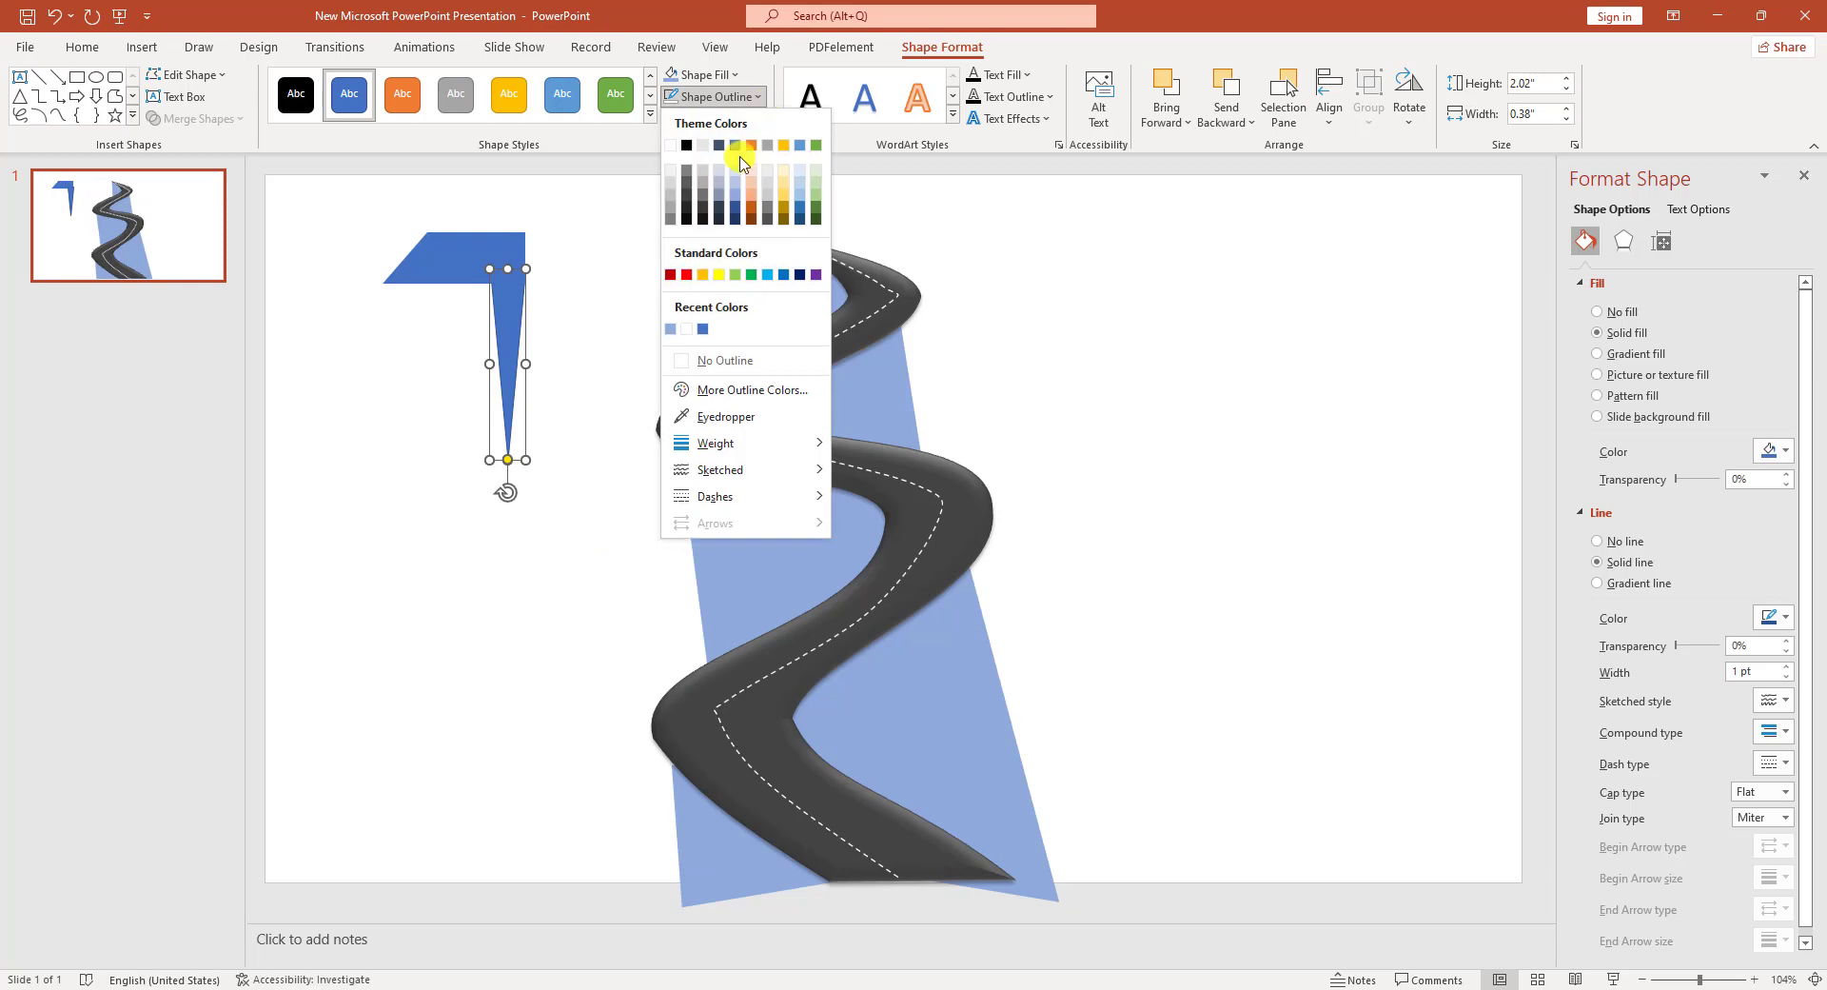
left_click(738, 360)
left_click(599, 338)
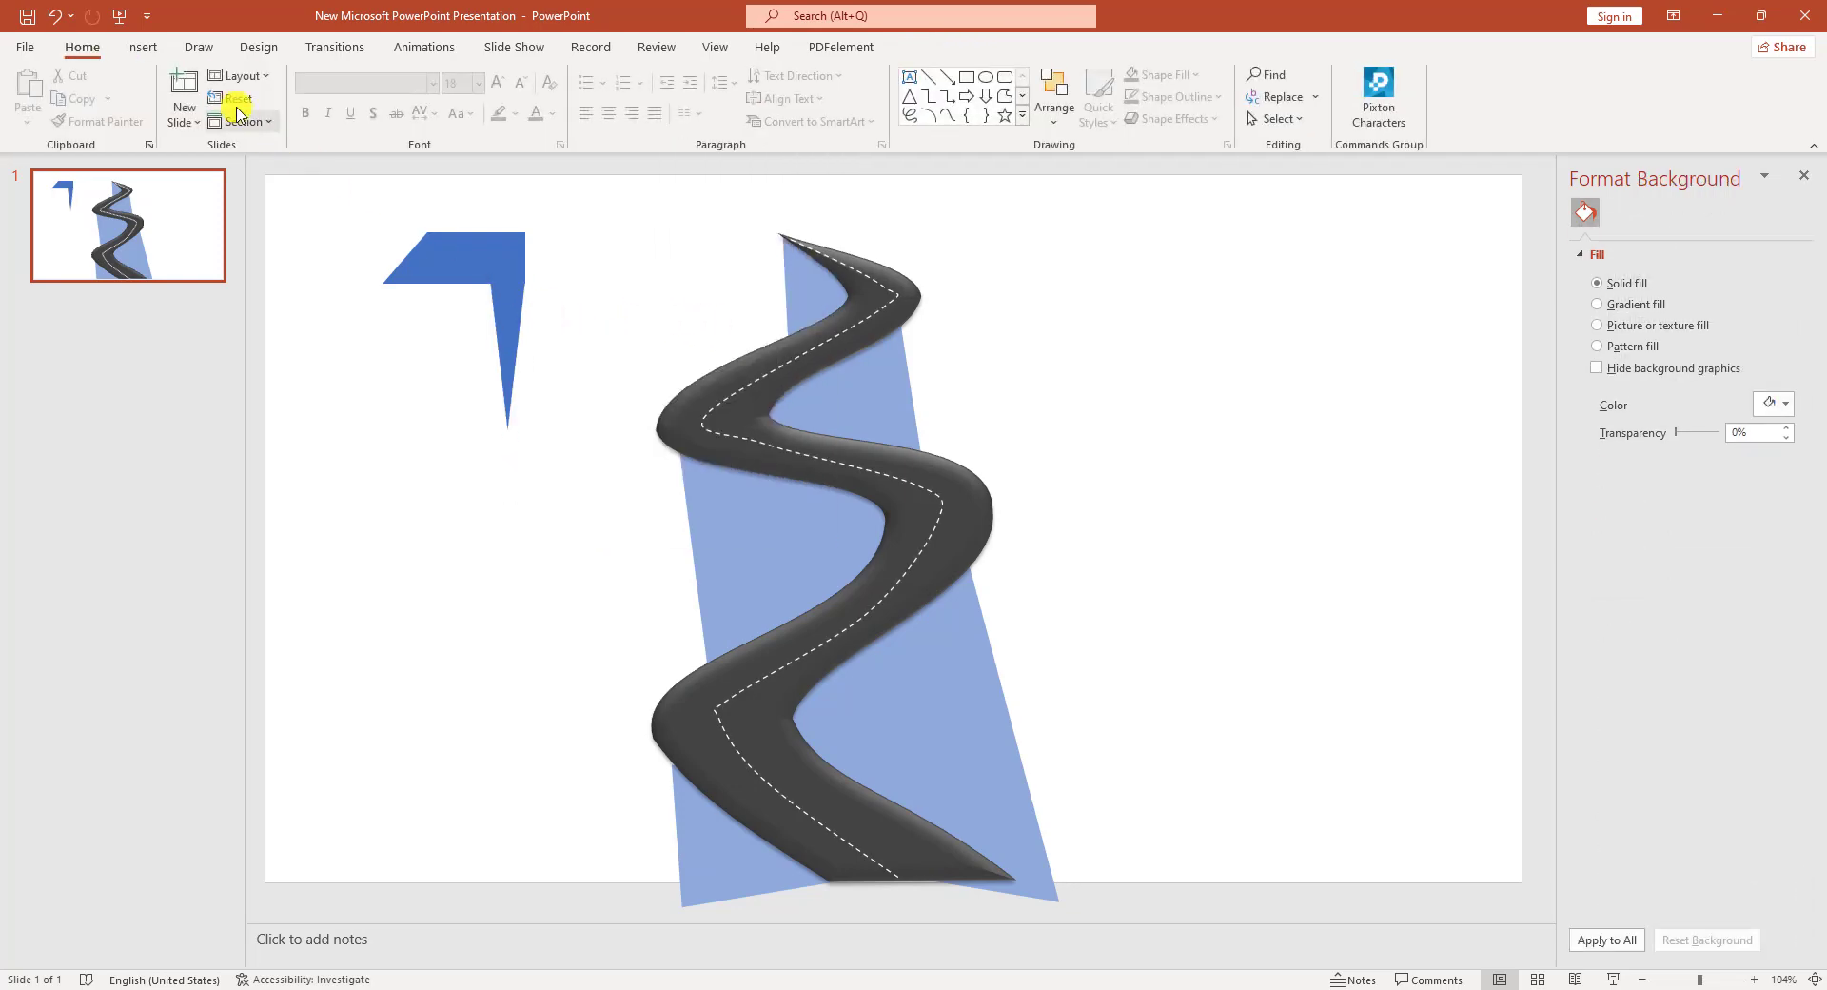
left_click(141, 46)
left_click(305, 95)
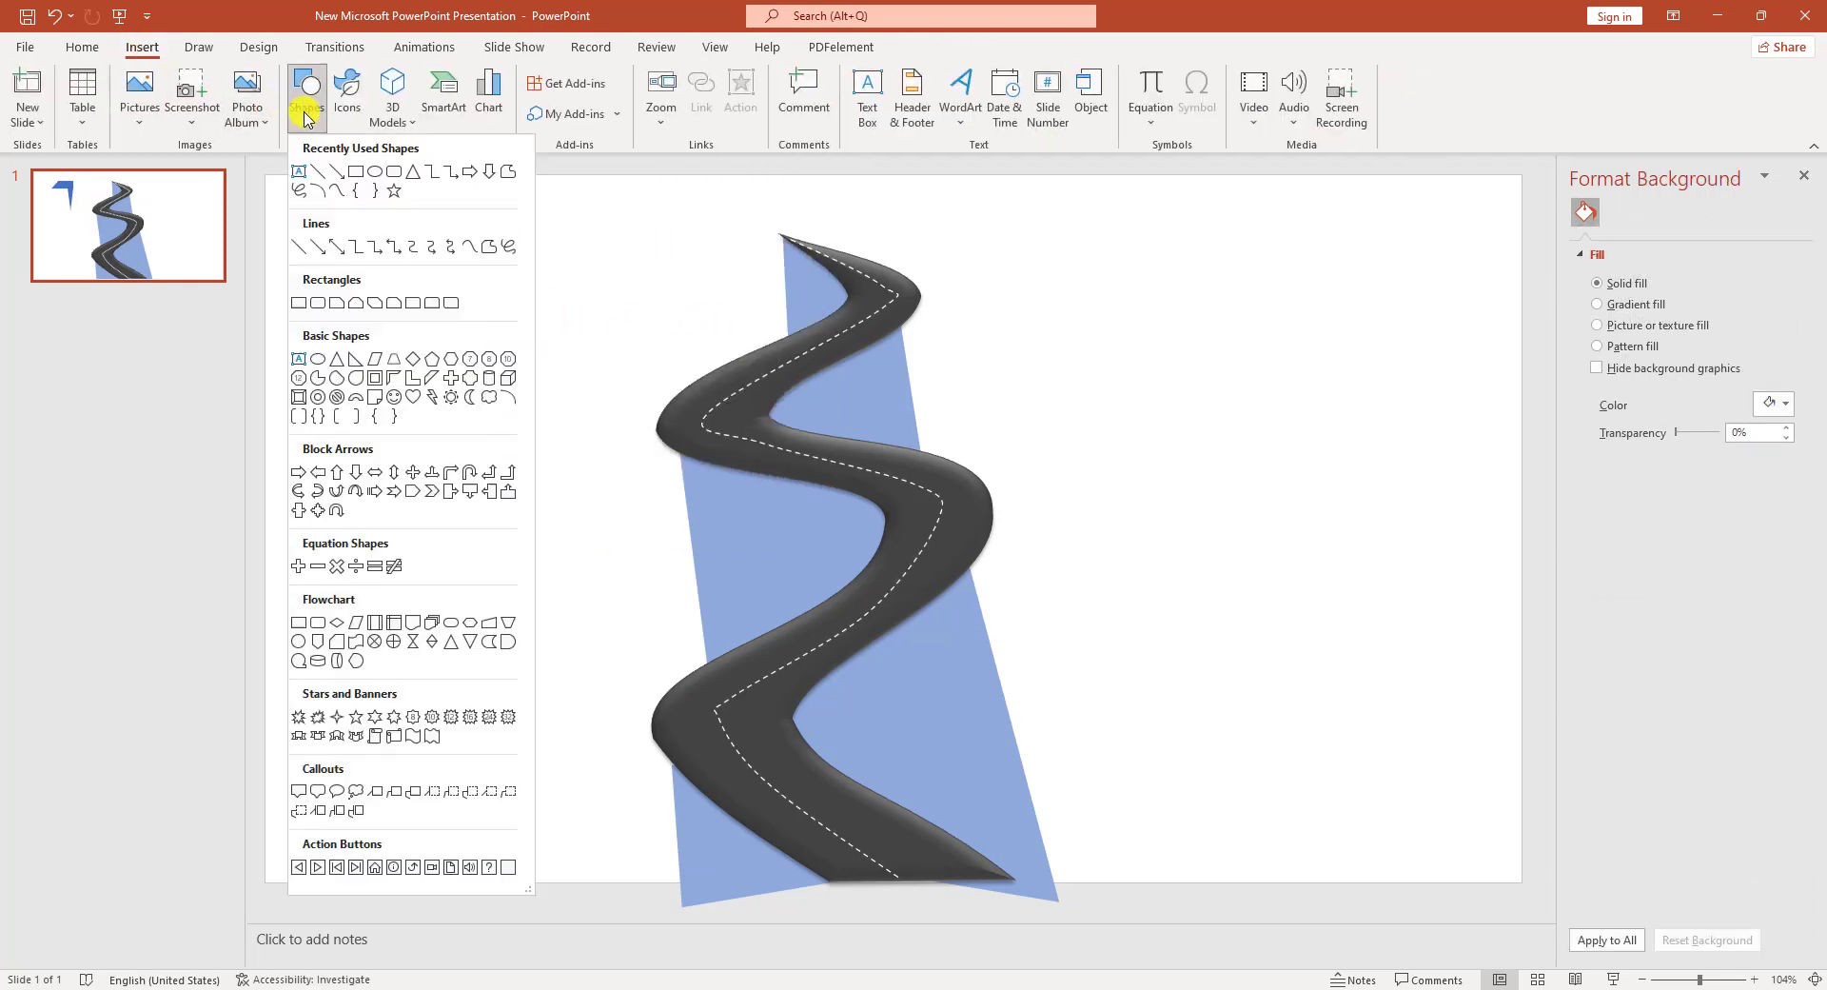
Draw a small oval at the pole's tip and apply Off Axis 2: Top 3-D rotation.
left_click(376, 172)
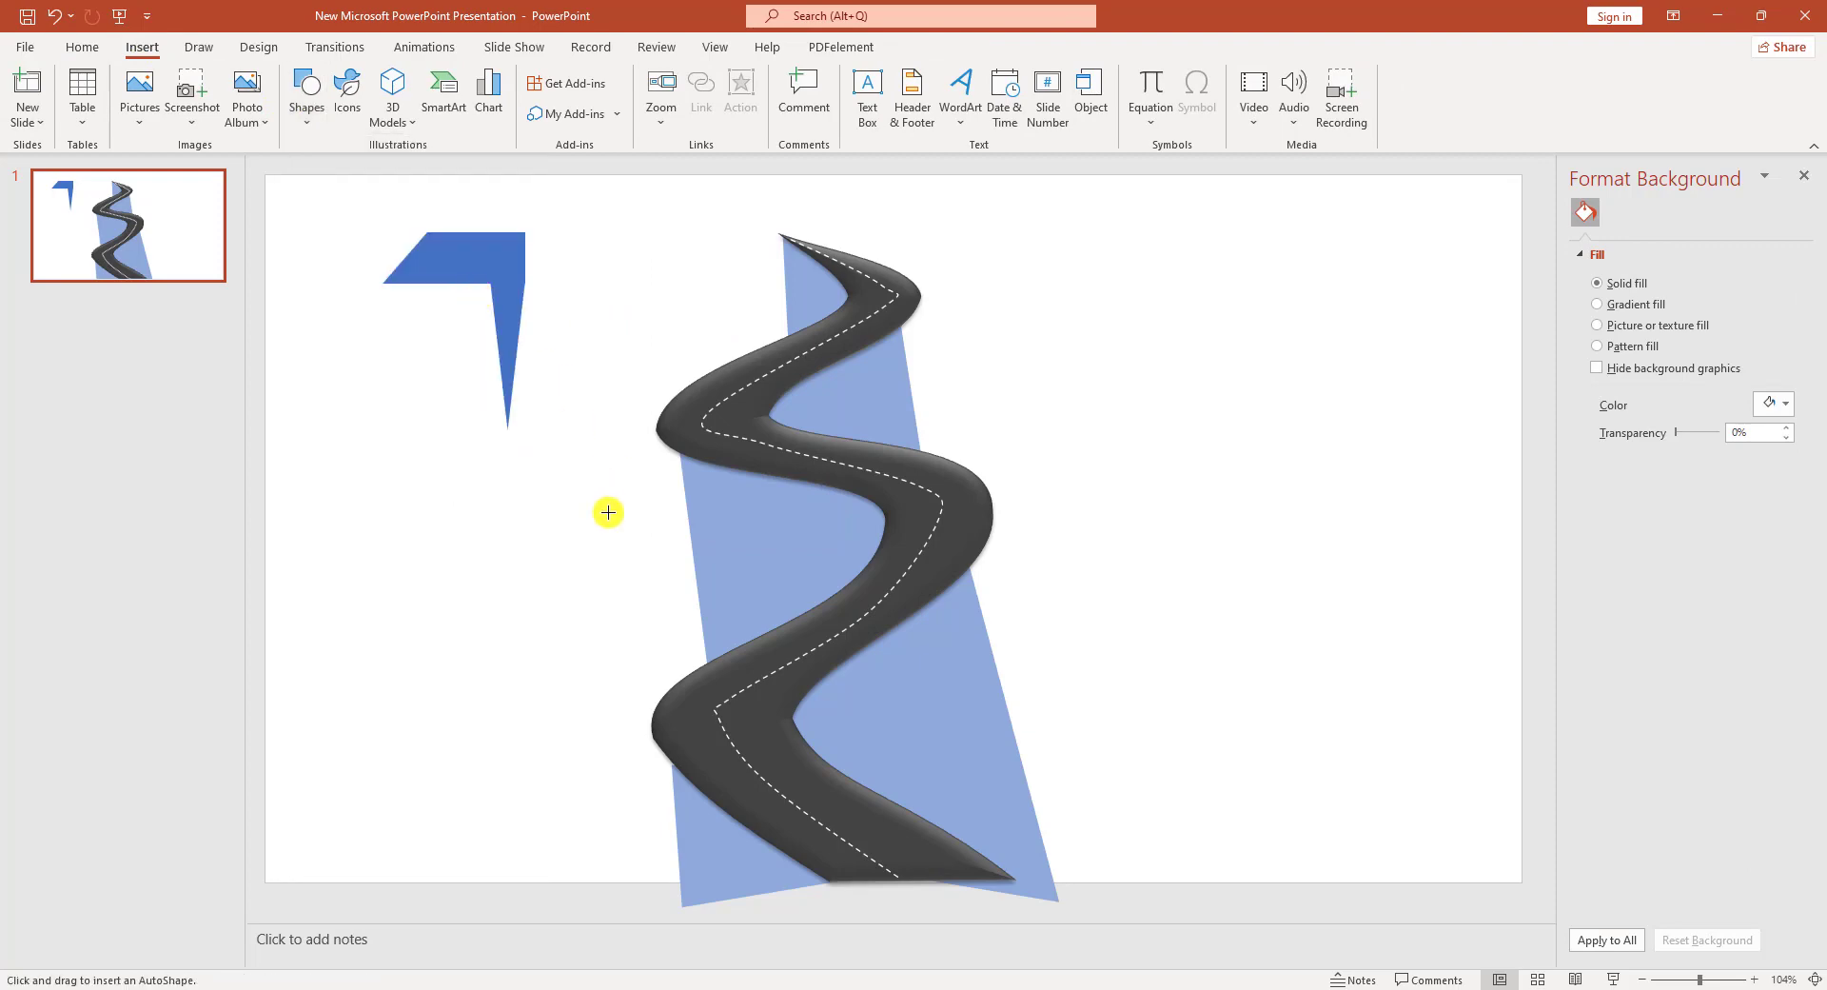
left_click_drag(517, 433, 498, 419)
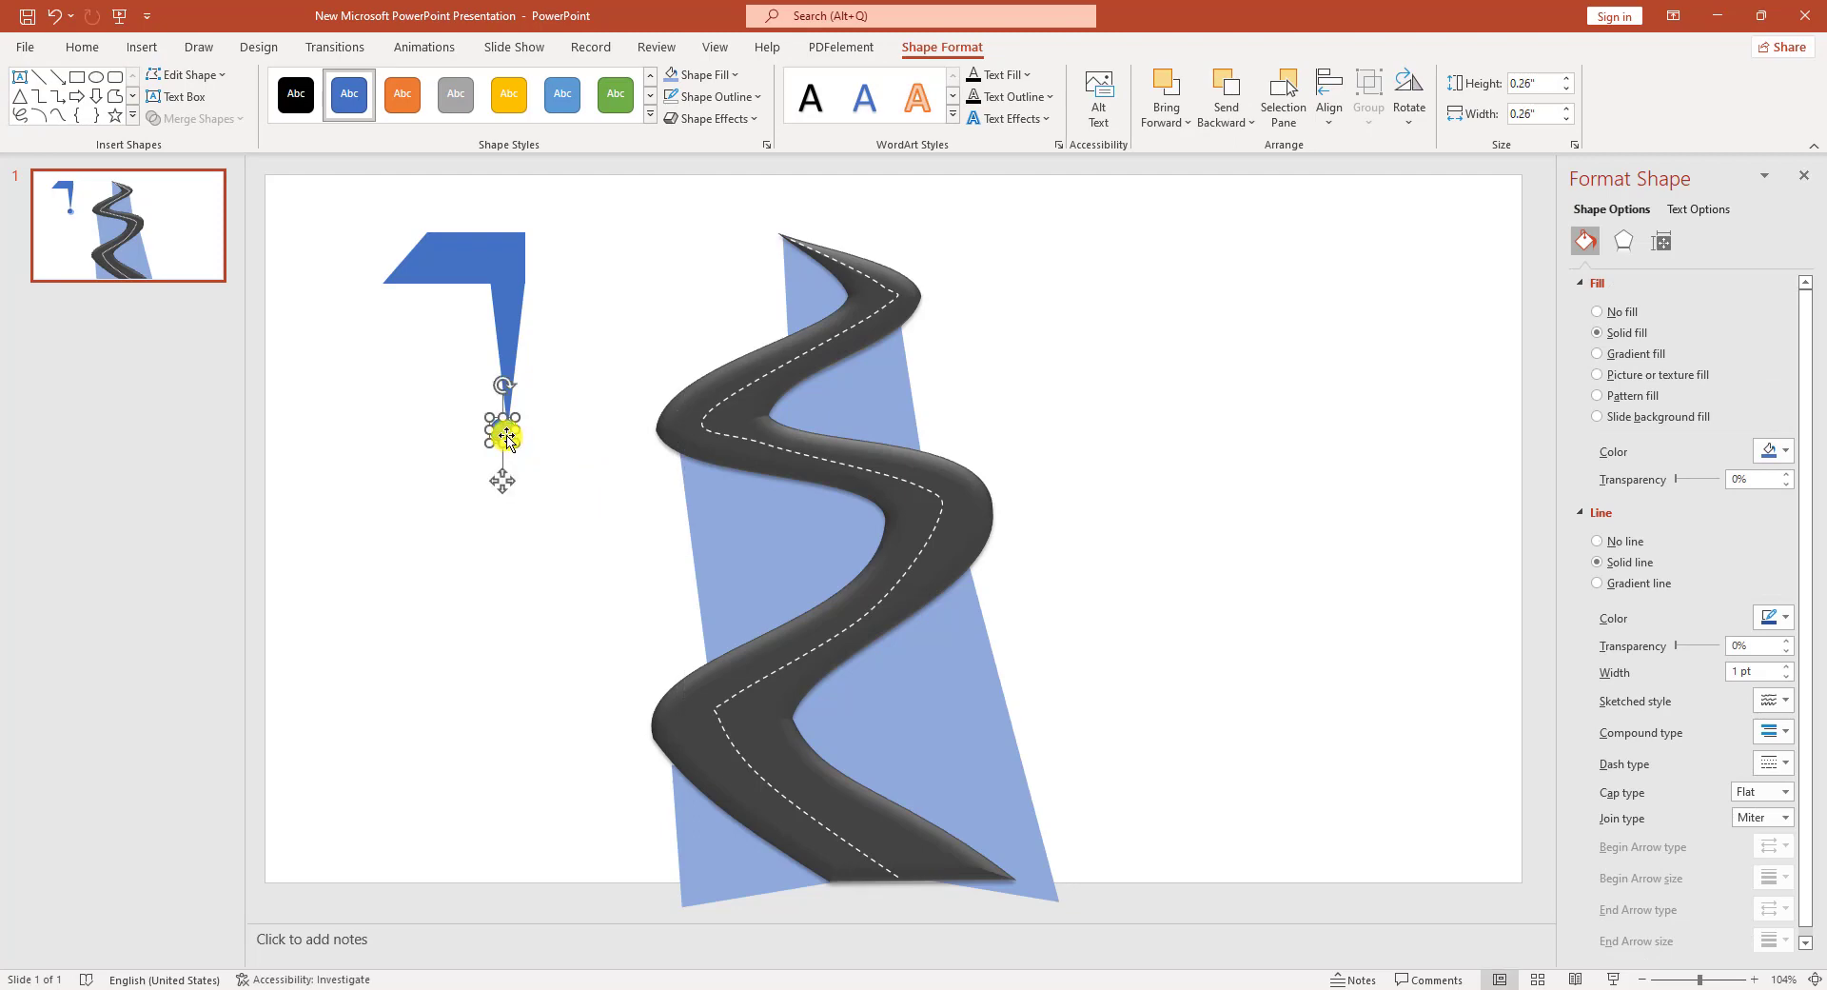
left_click(557, 417)
left_click(507, 430)
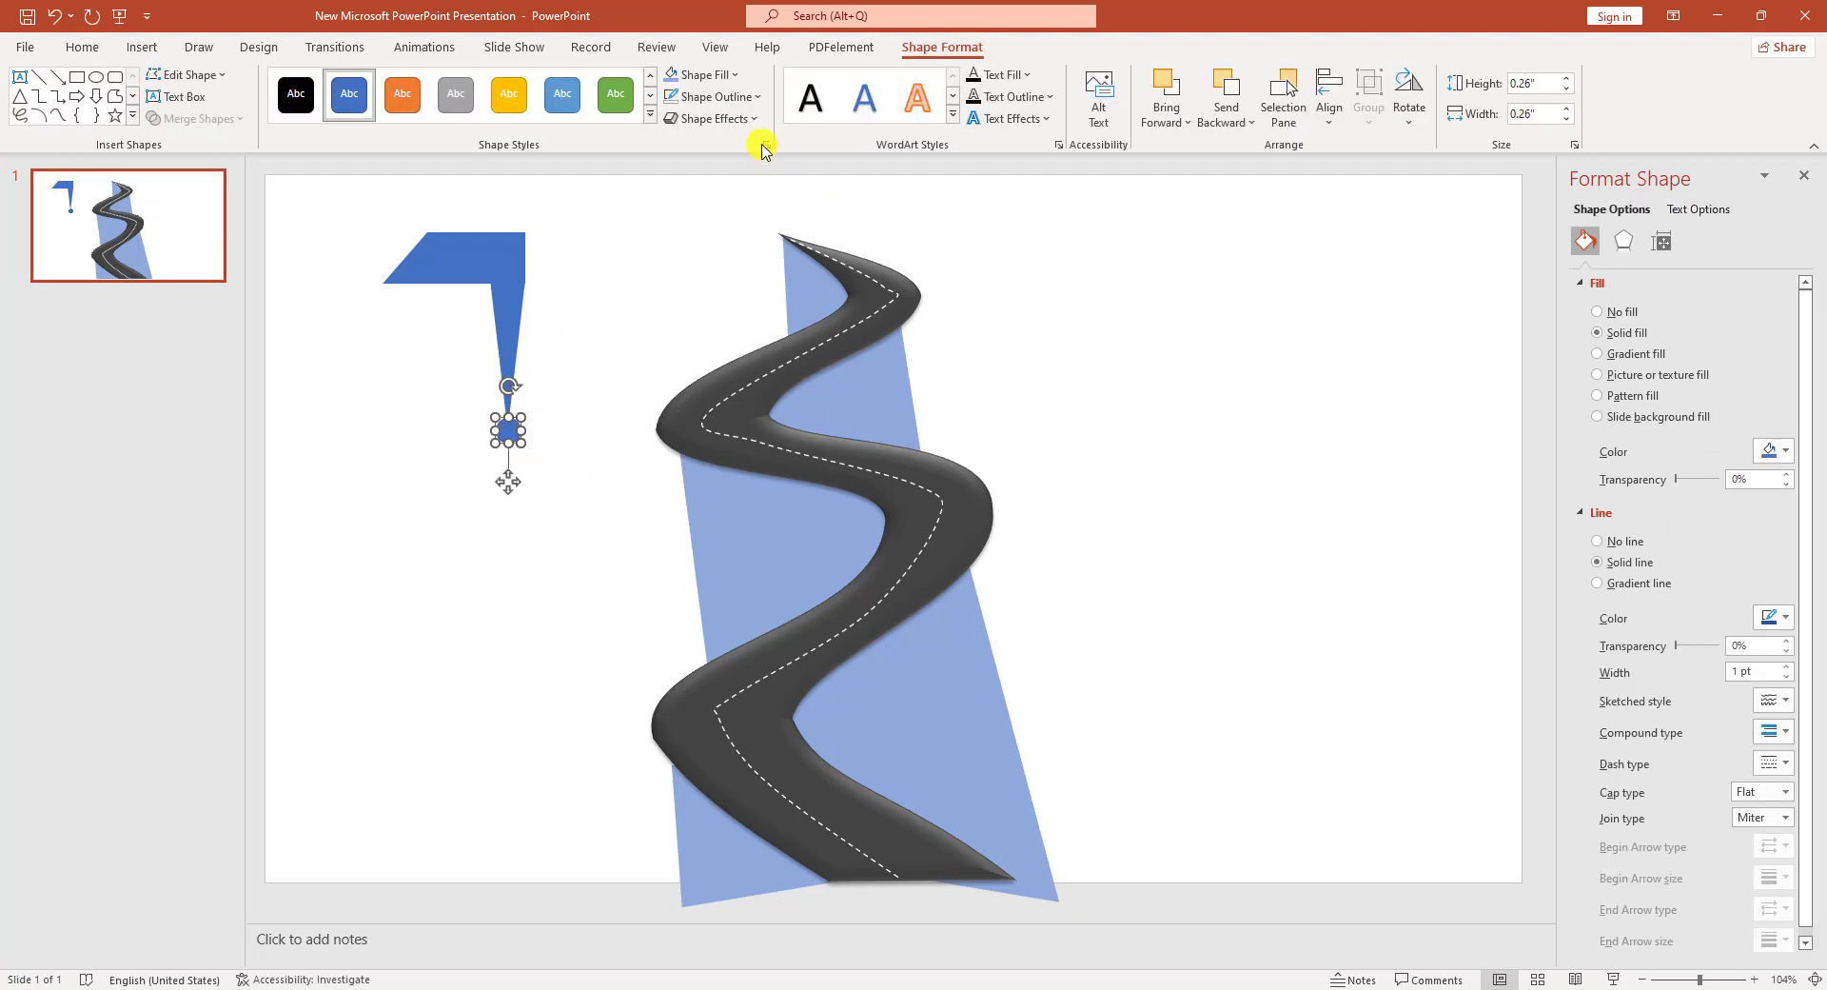
left_click(754, 119)
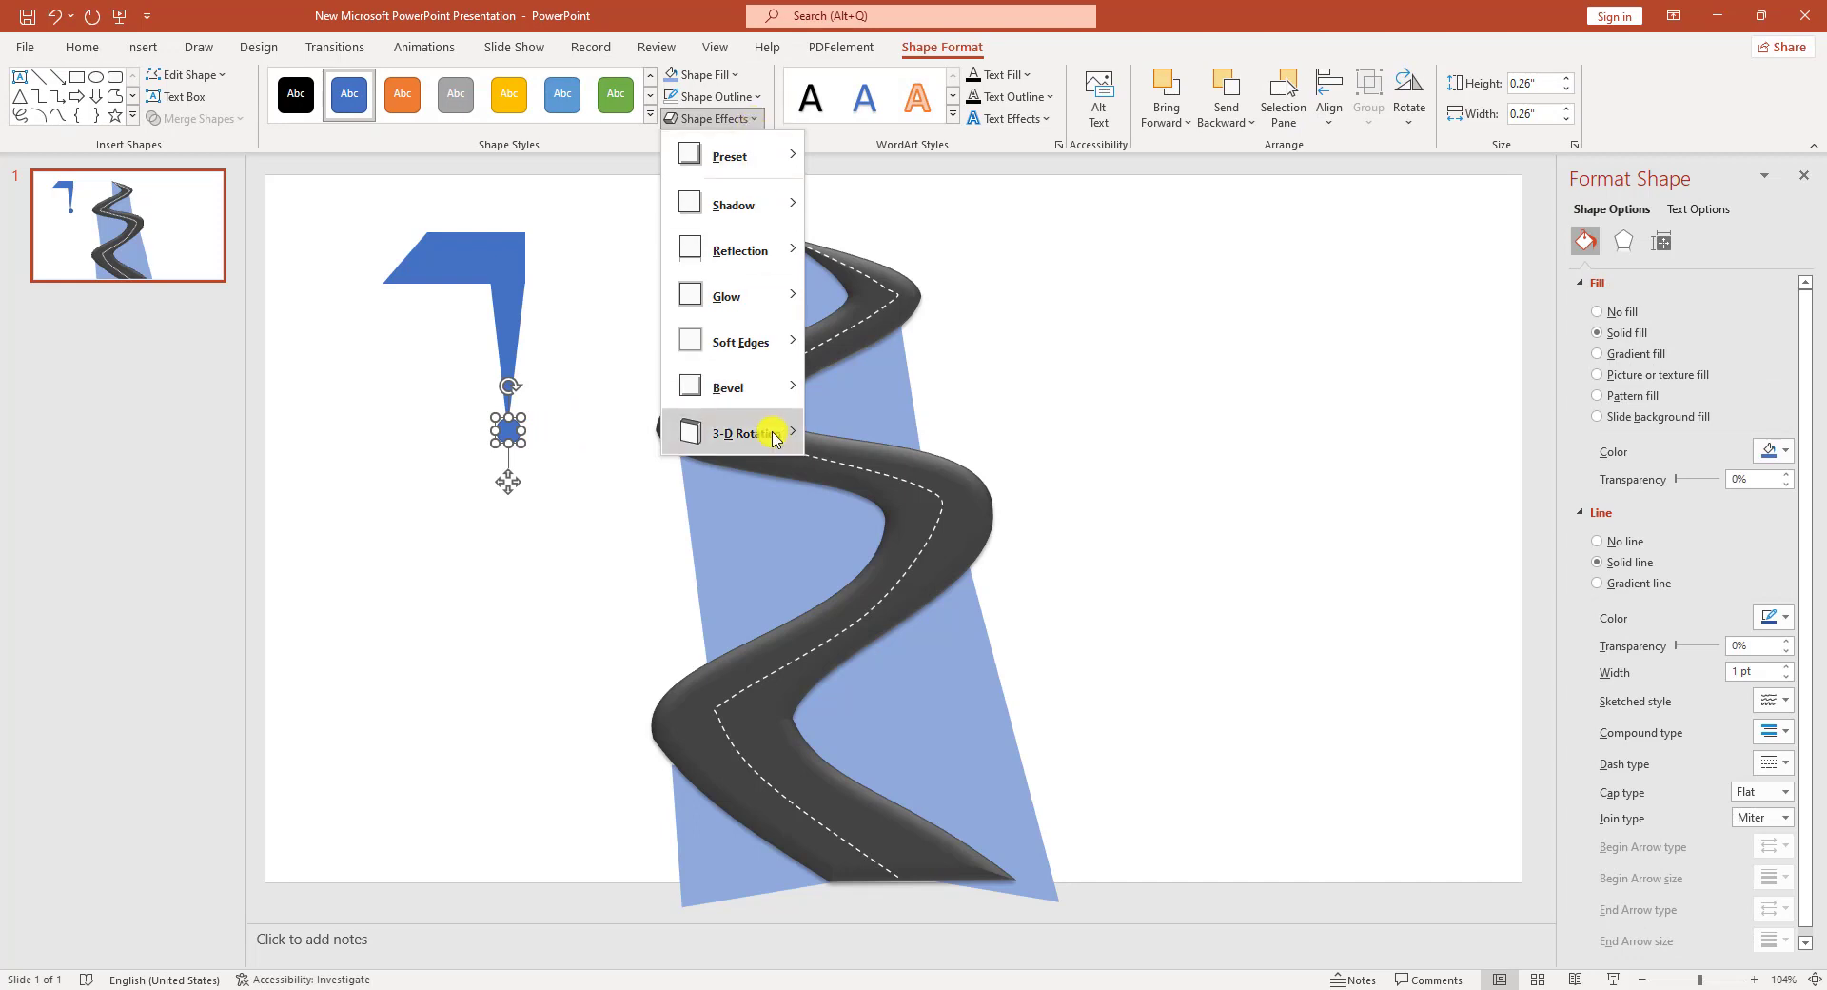
mouse_move(772, 438)
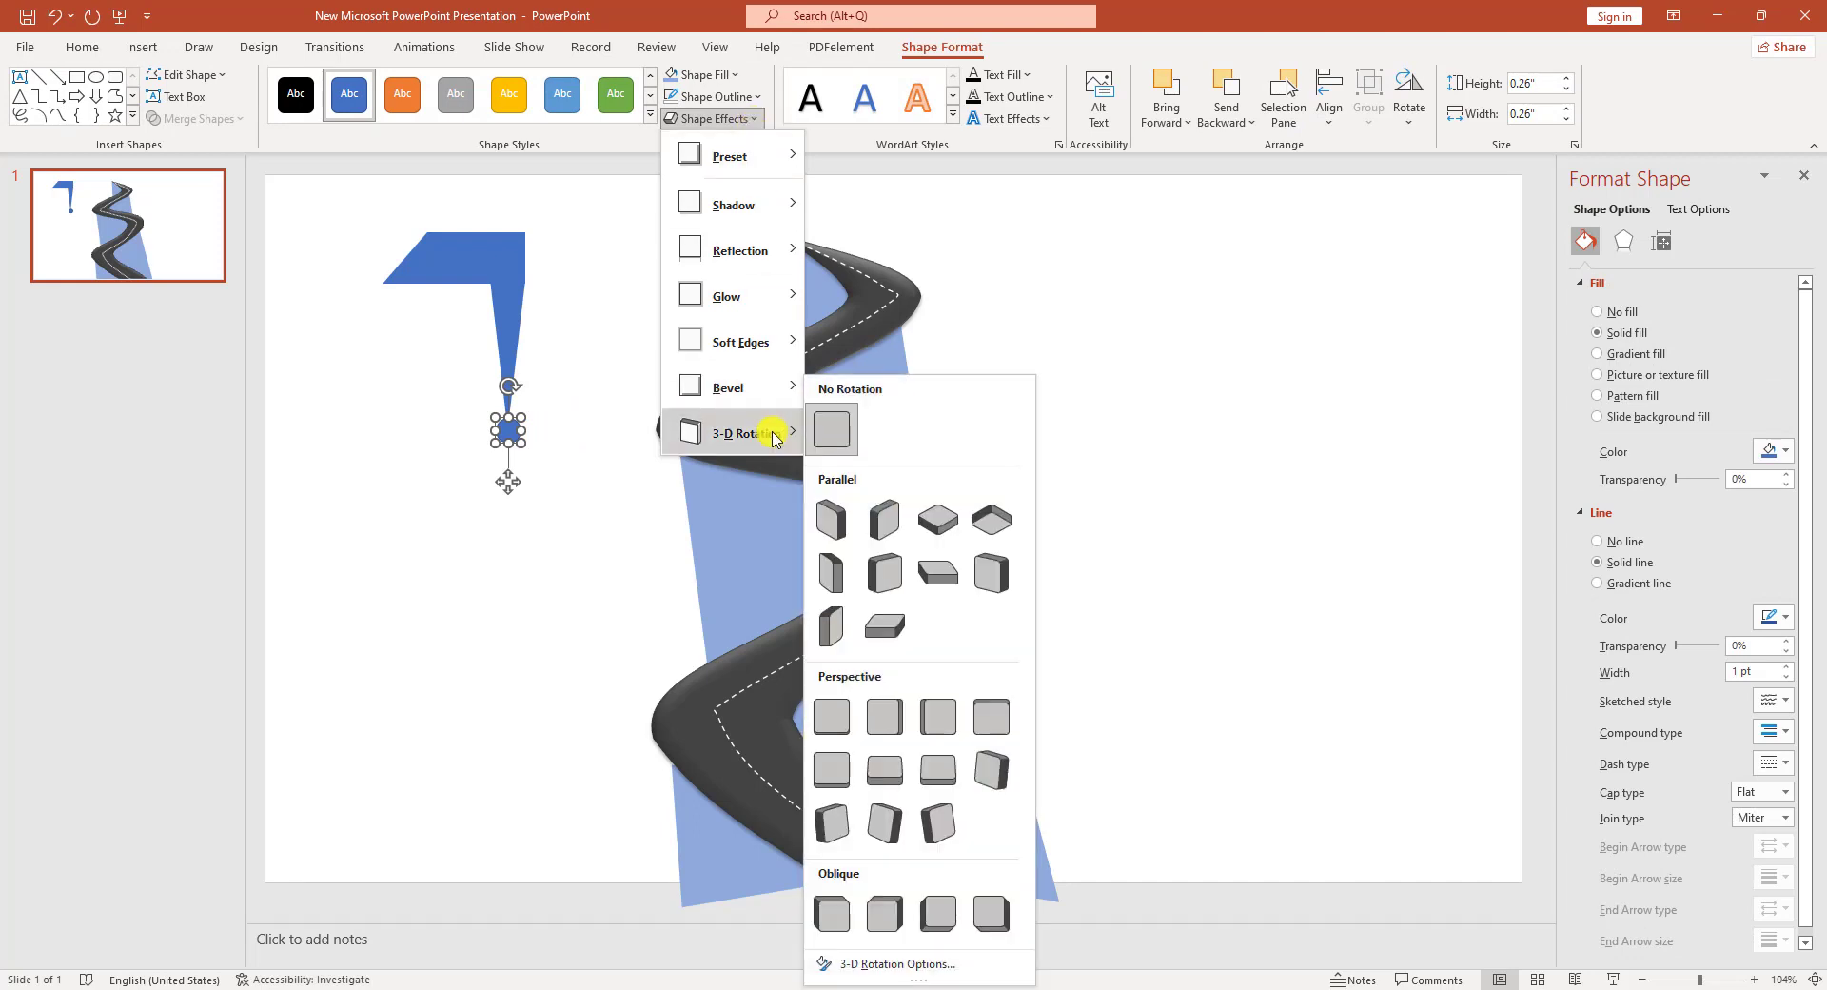
left_click(890, 627)
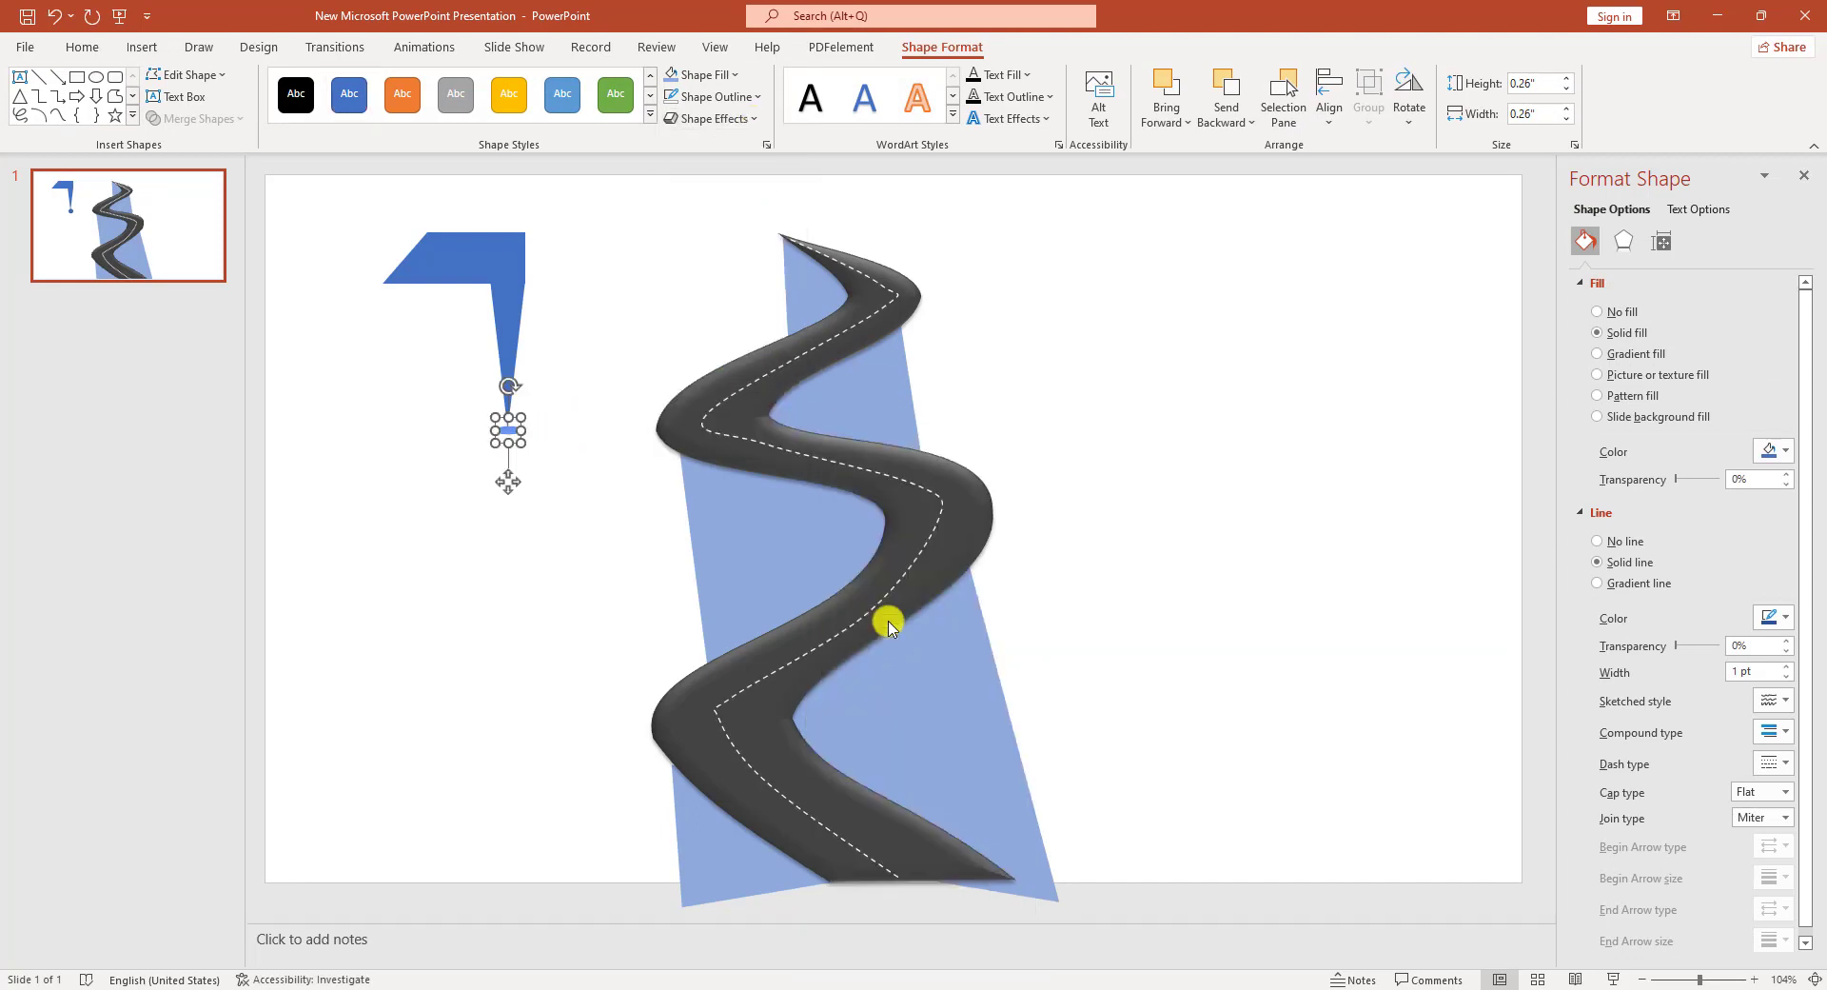
left_click(578, 416)
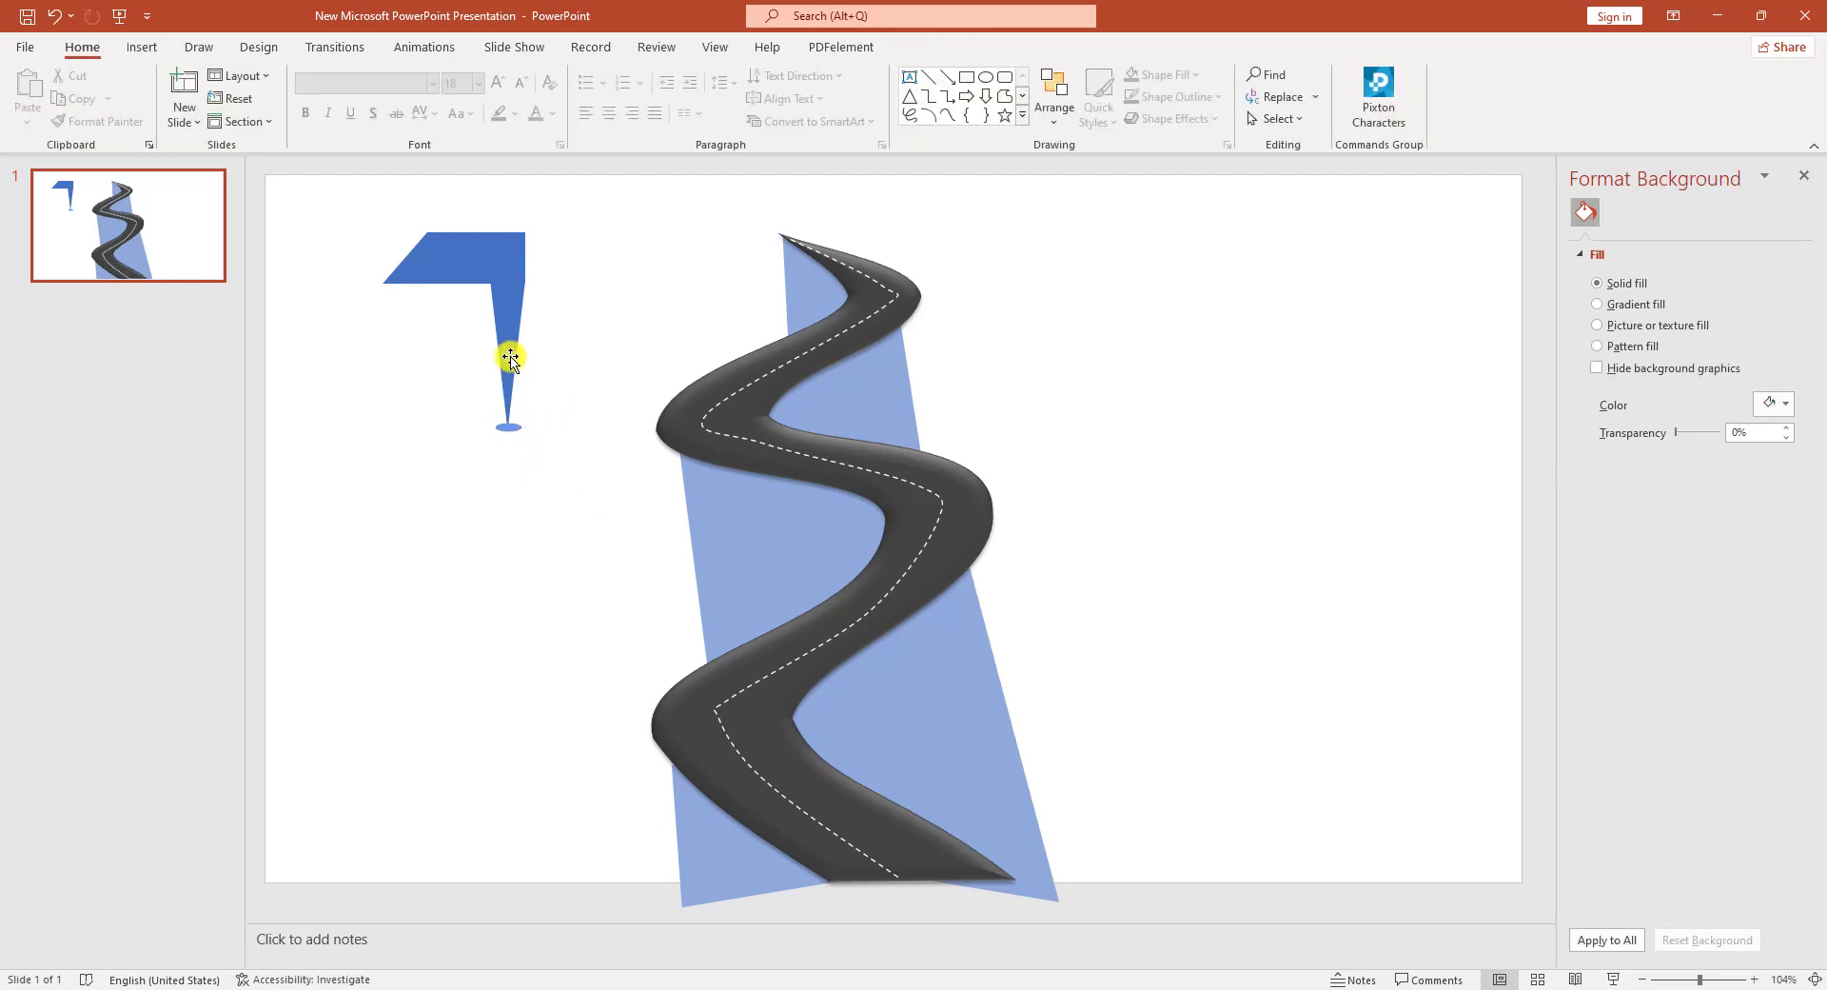
Select the oval, pole and banner together as the flag's three parts.
left_click(508, 426)
left_click(501, 342, "shift")
left_click(493, 270, "shift")
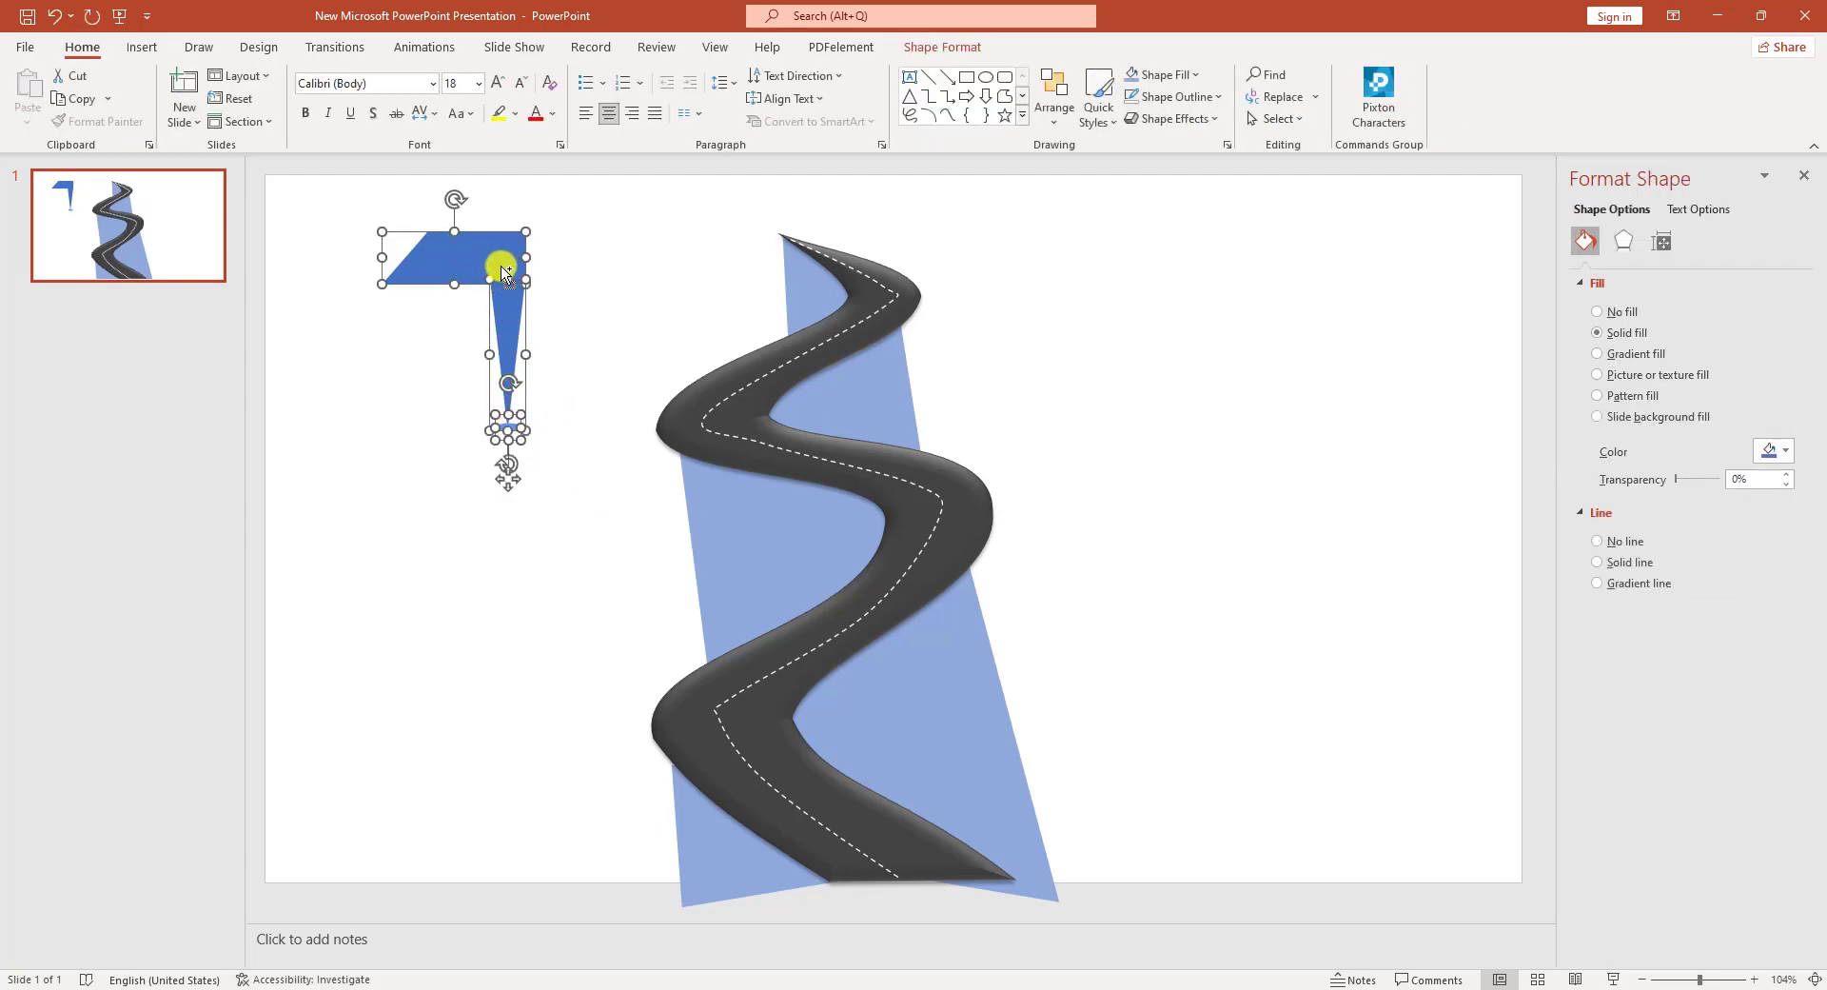
Group the three flag parts, shrink the group, and place it at the top of the road.
key("ctrl+g")
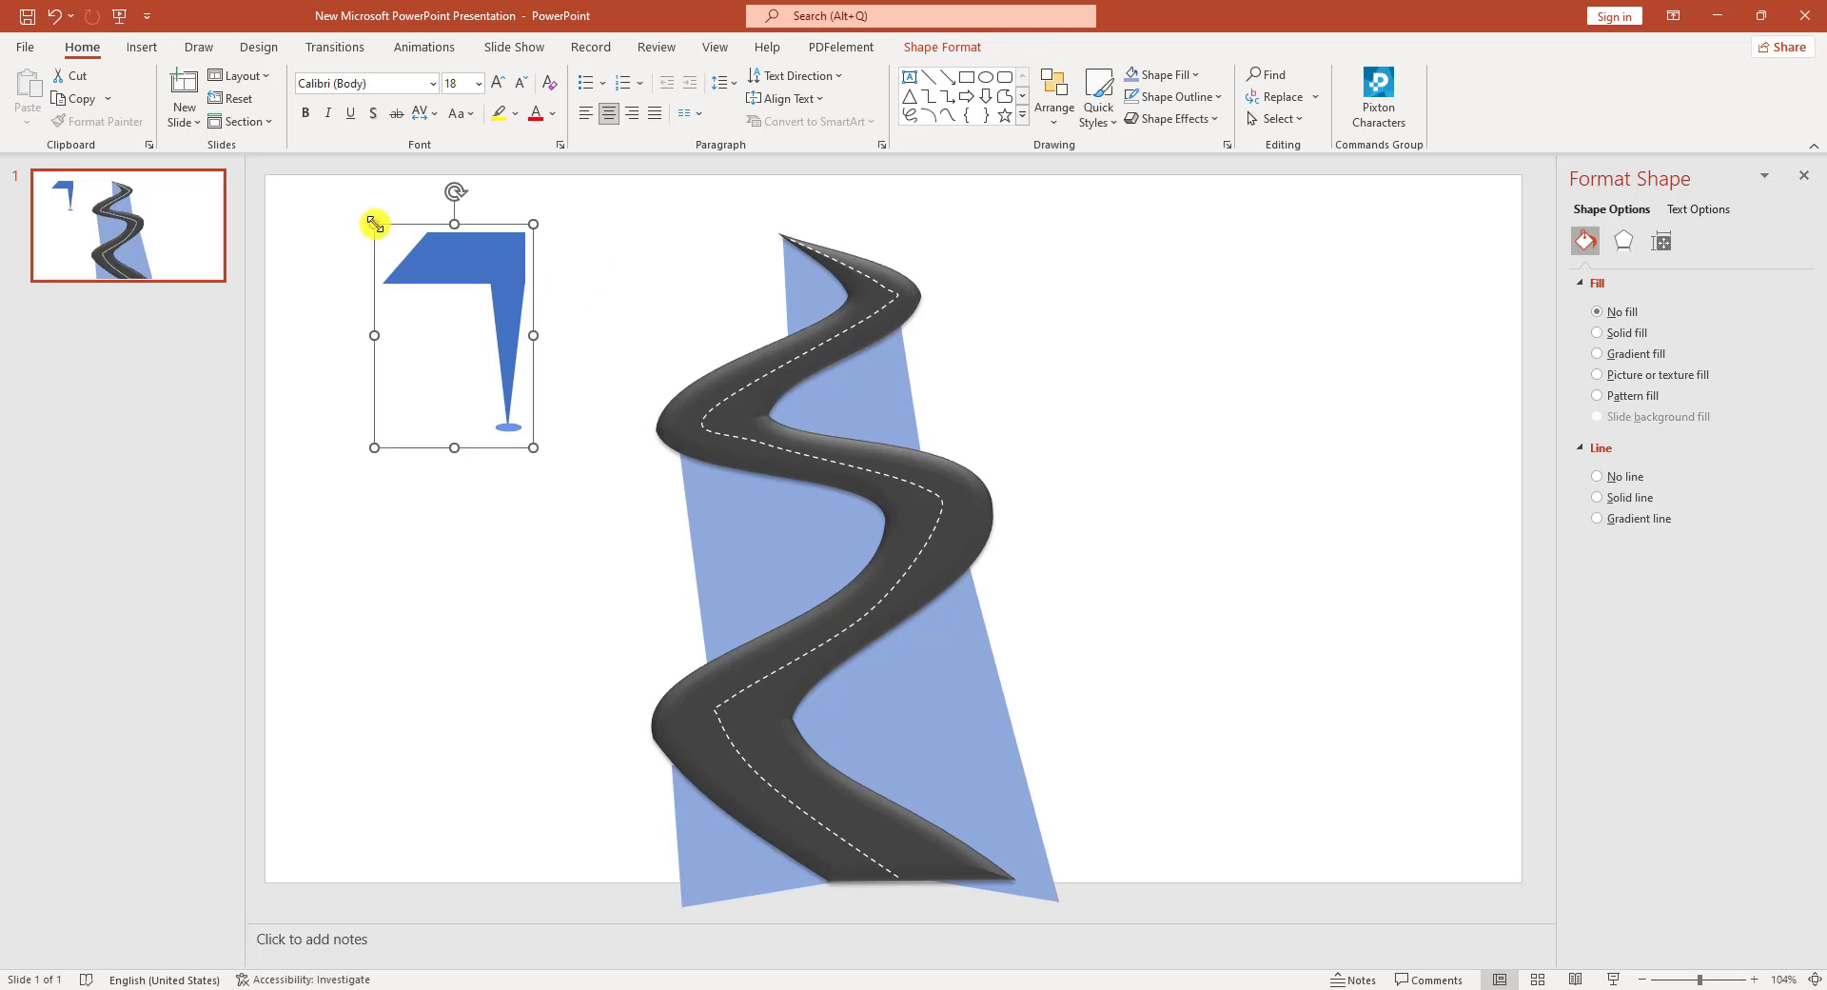
left_click_drag(375, 223, 408, 272)
left_click_drag(510, 338, 904, 238)
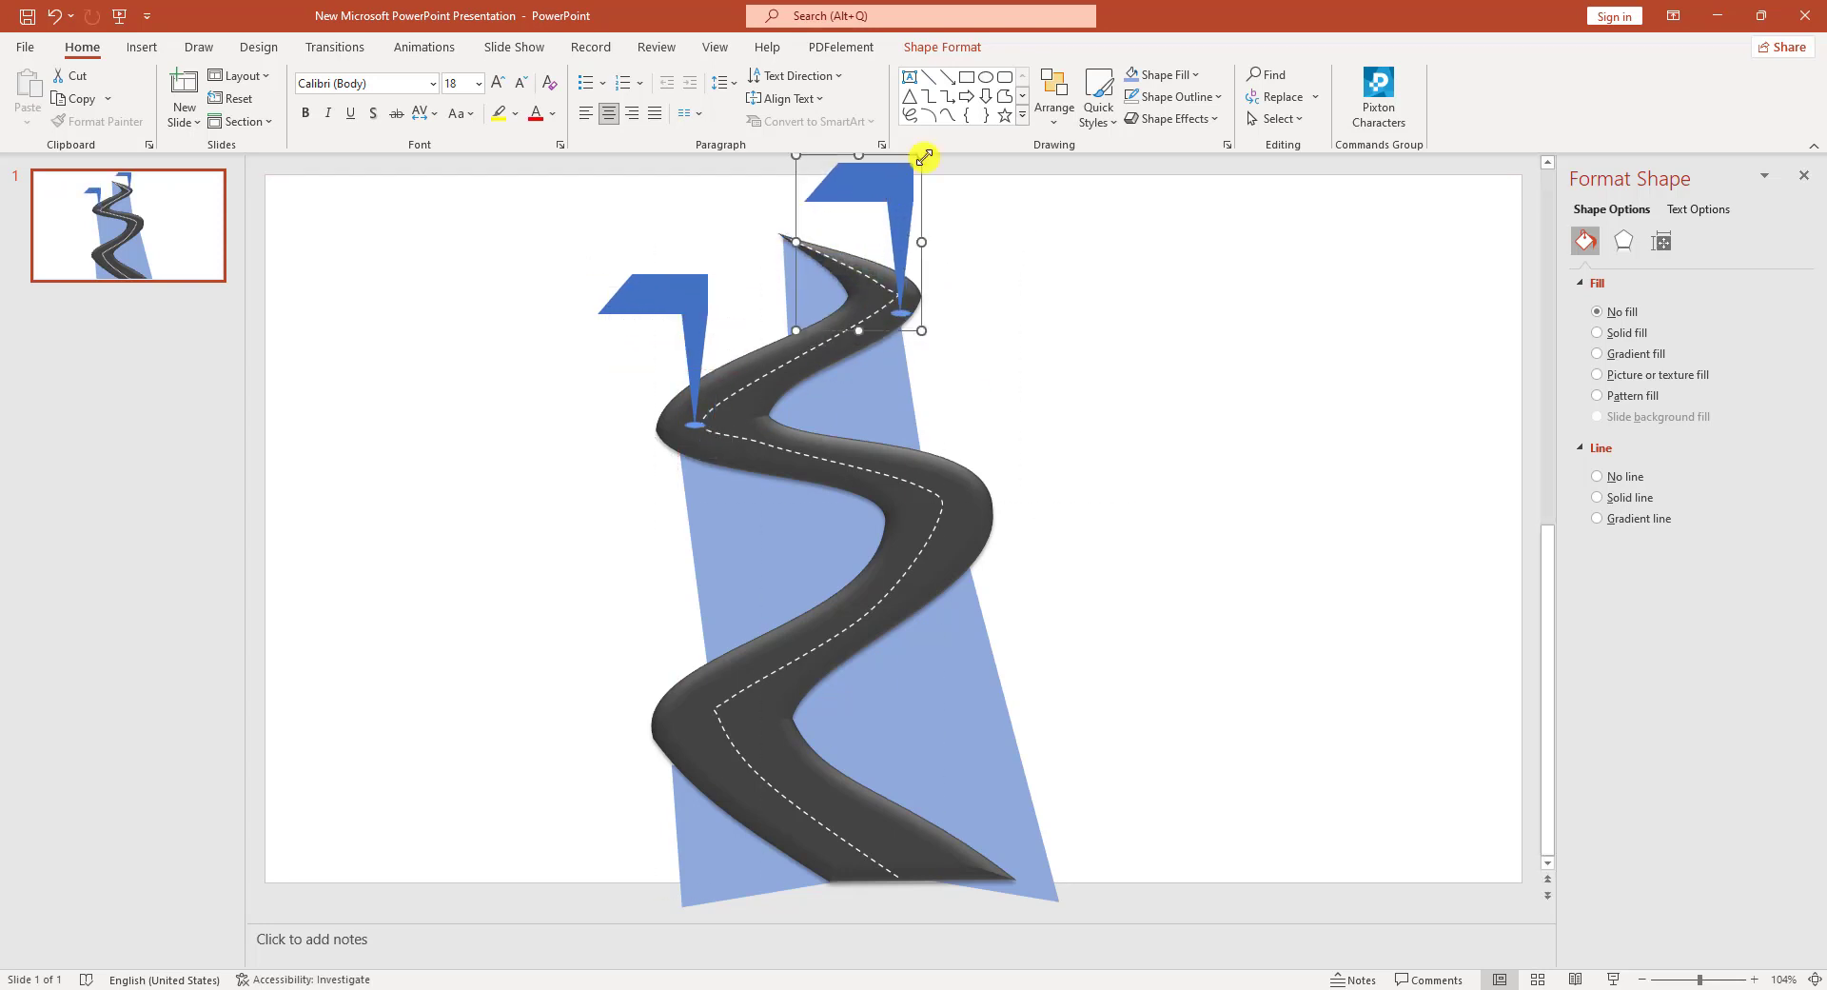
Shrink a flag copy and flip it to point right beside the road's top bend.
left_click_drag(922, 157, 833, 259)
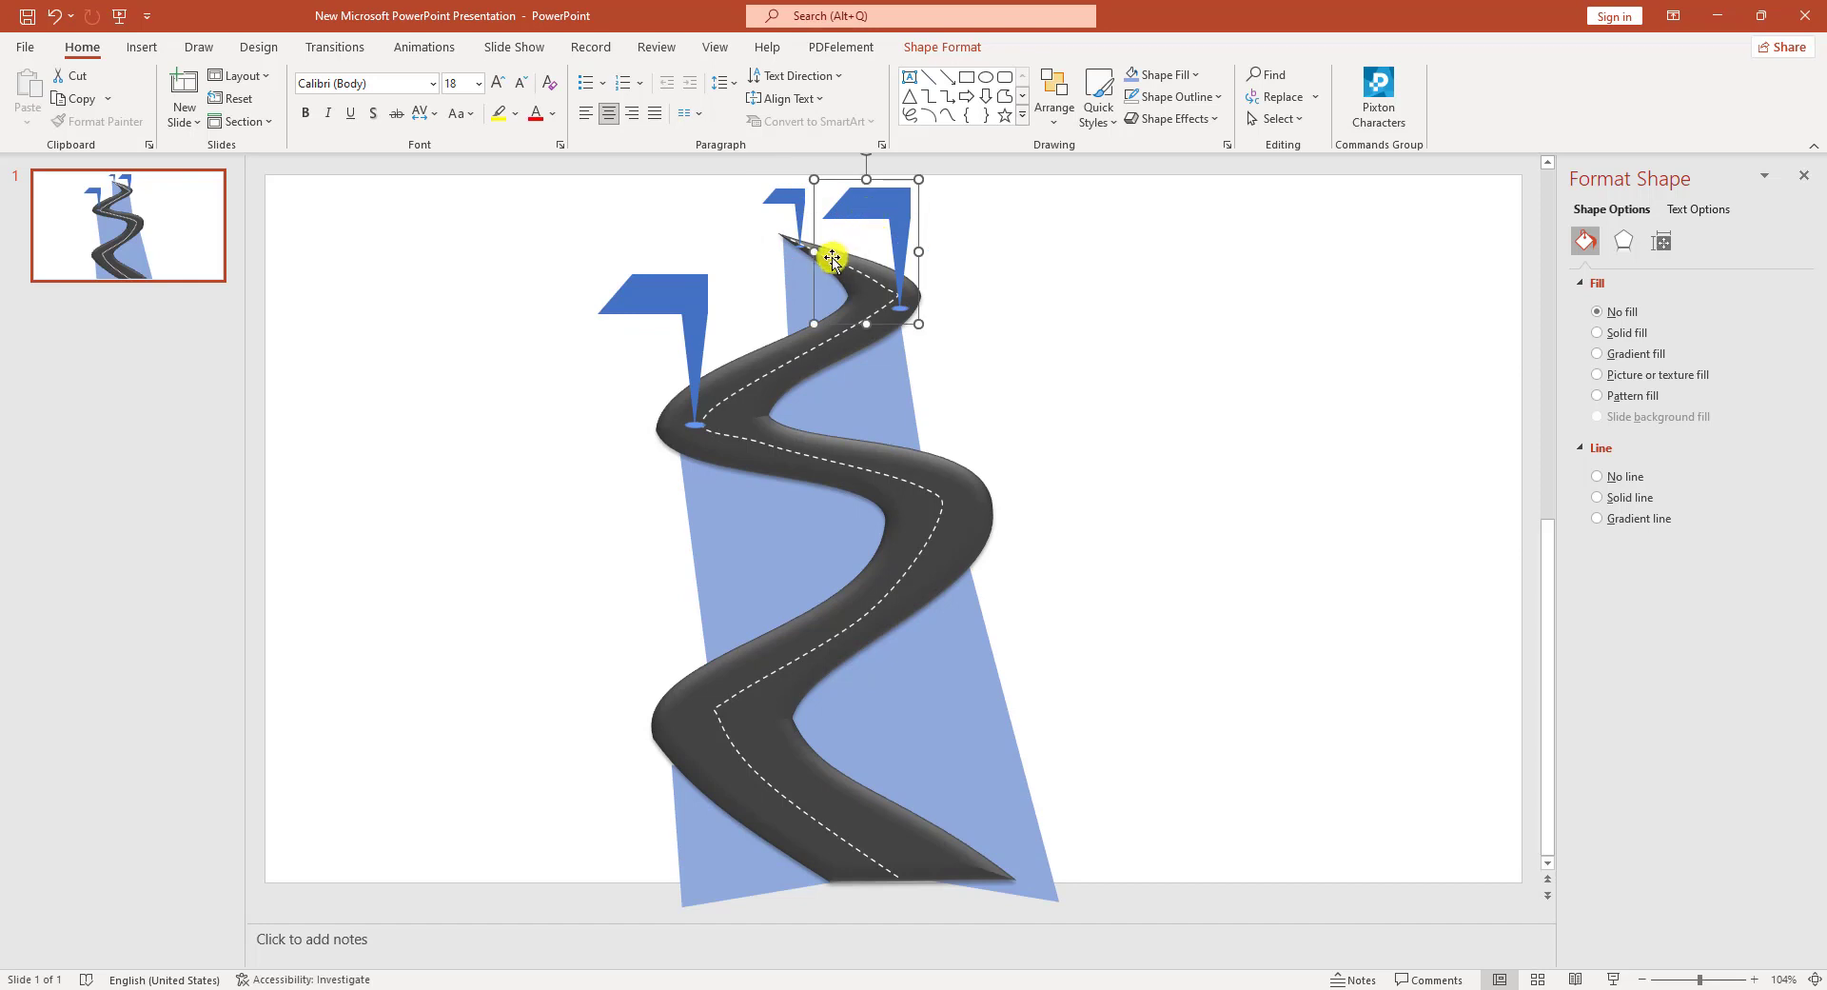
left_click_drag(875, 170, 860, 184)
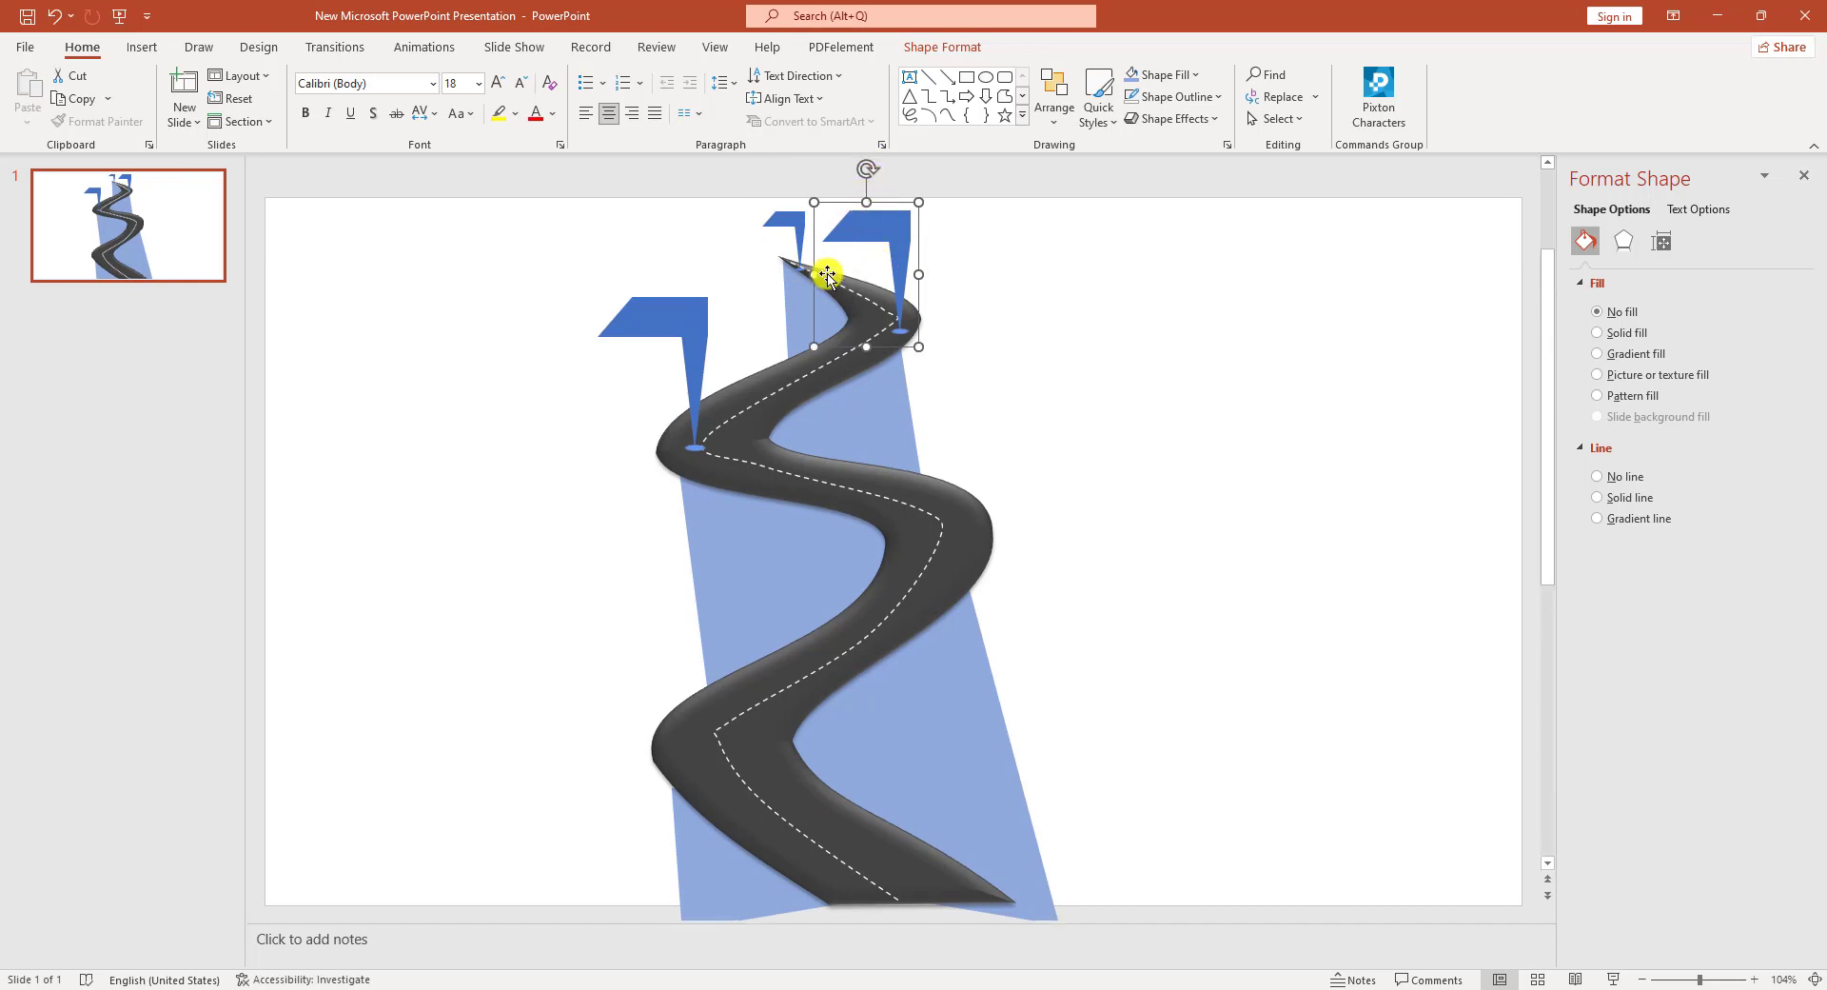
left_click_drag(817, 274, 980, 204)
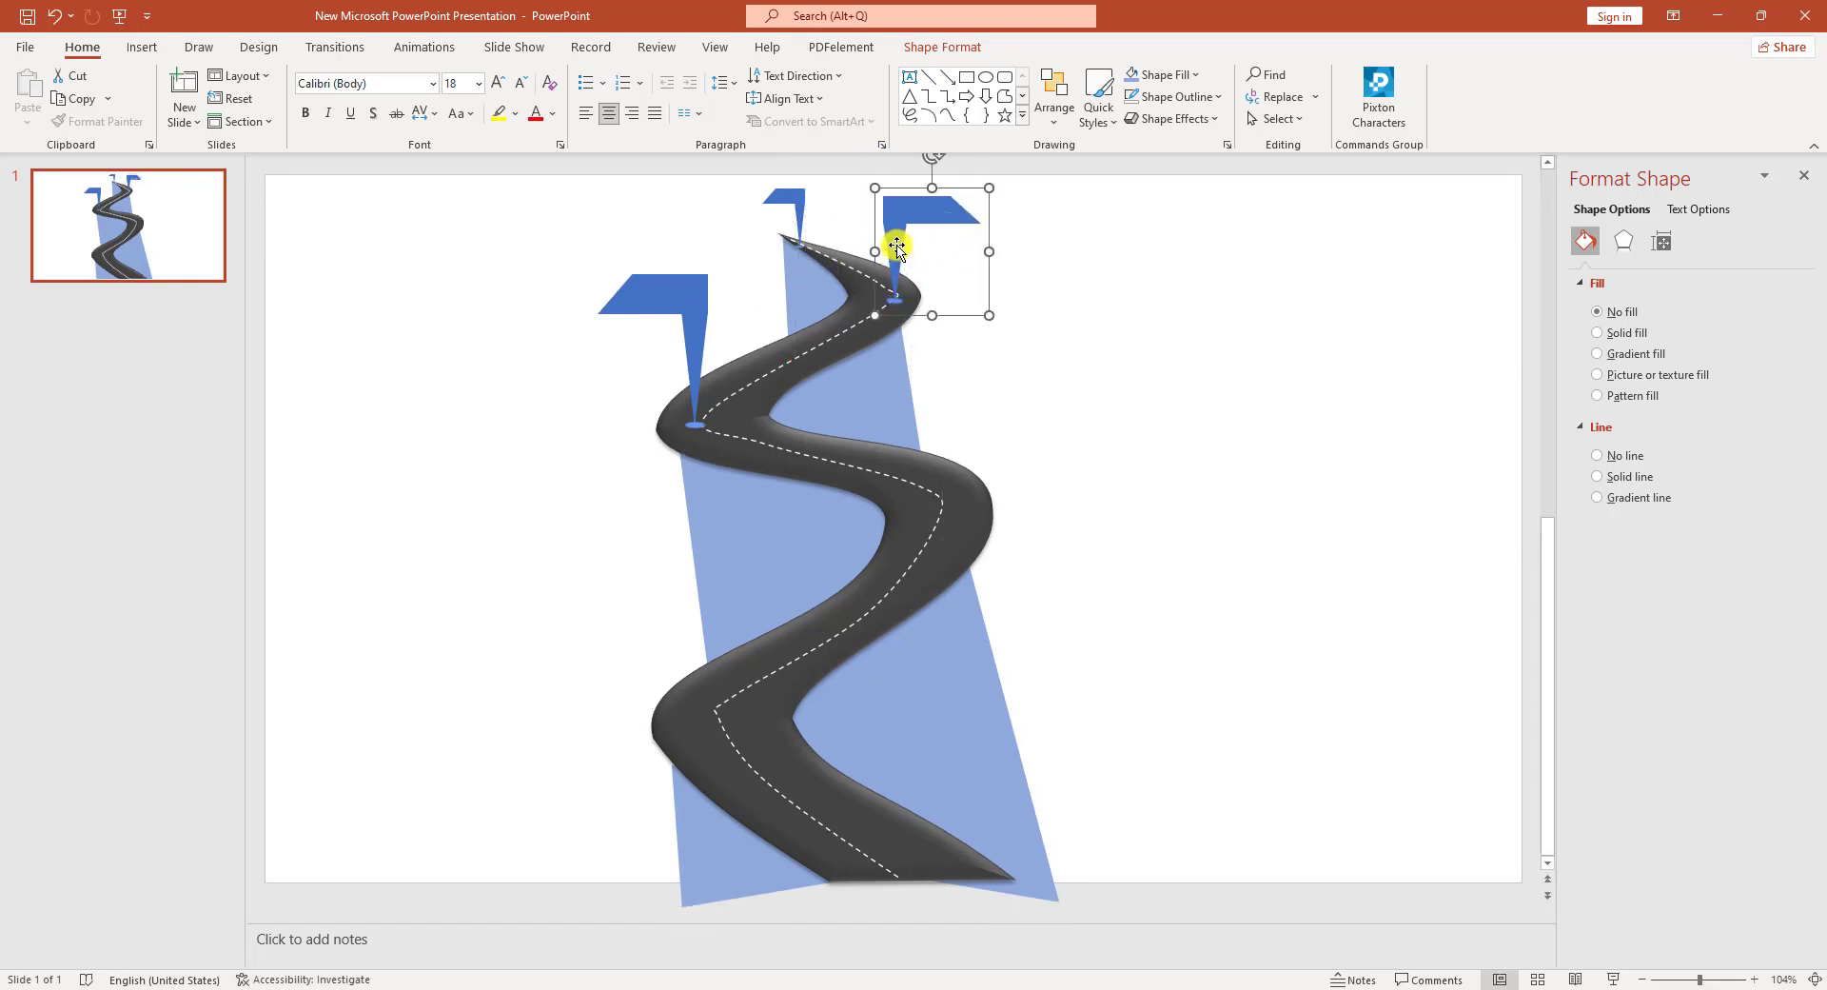
mouse_move(894, 240)
left_mouse_down()
mouse_move(898, 277)
mouse_move(894, 259)
left_mouse_up()
left_click(980, 267)
Duplicate the left flag twice, placing copies at the road's lower-left and right bends.
left_click(694, 303)
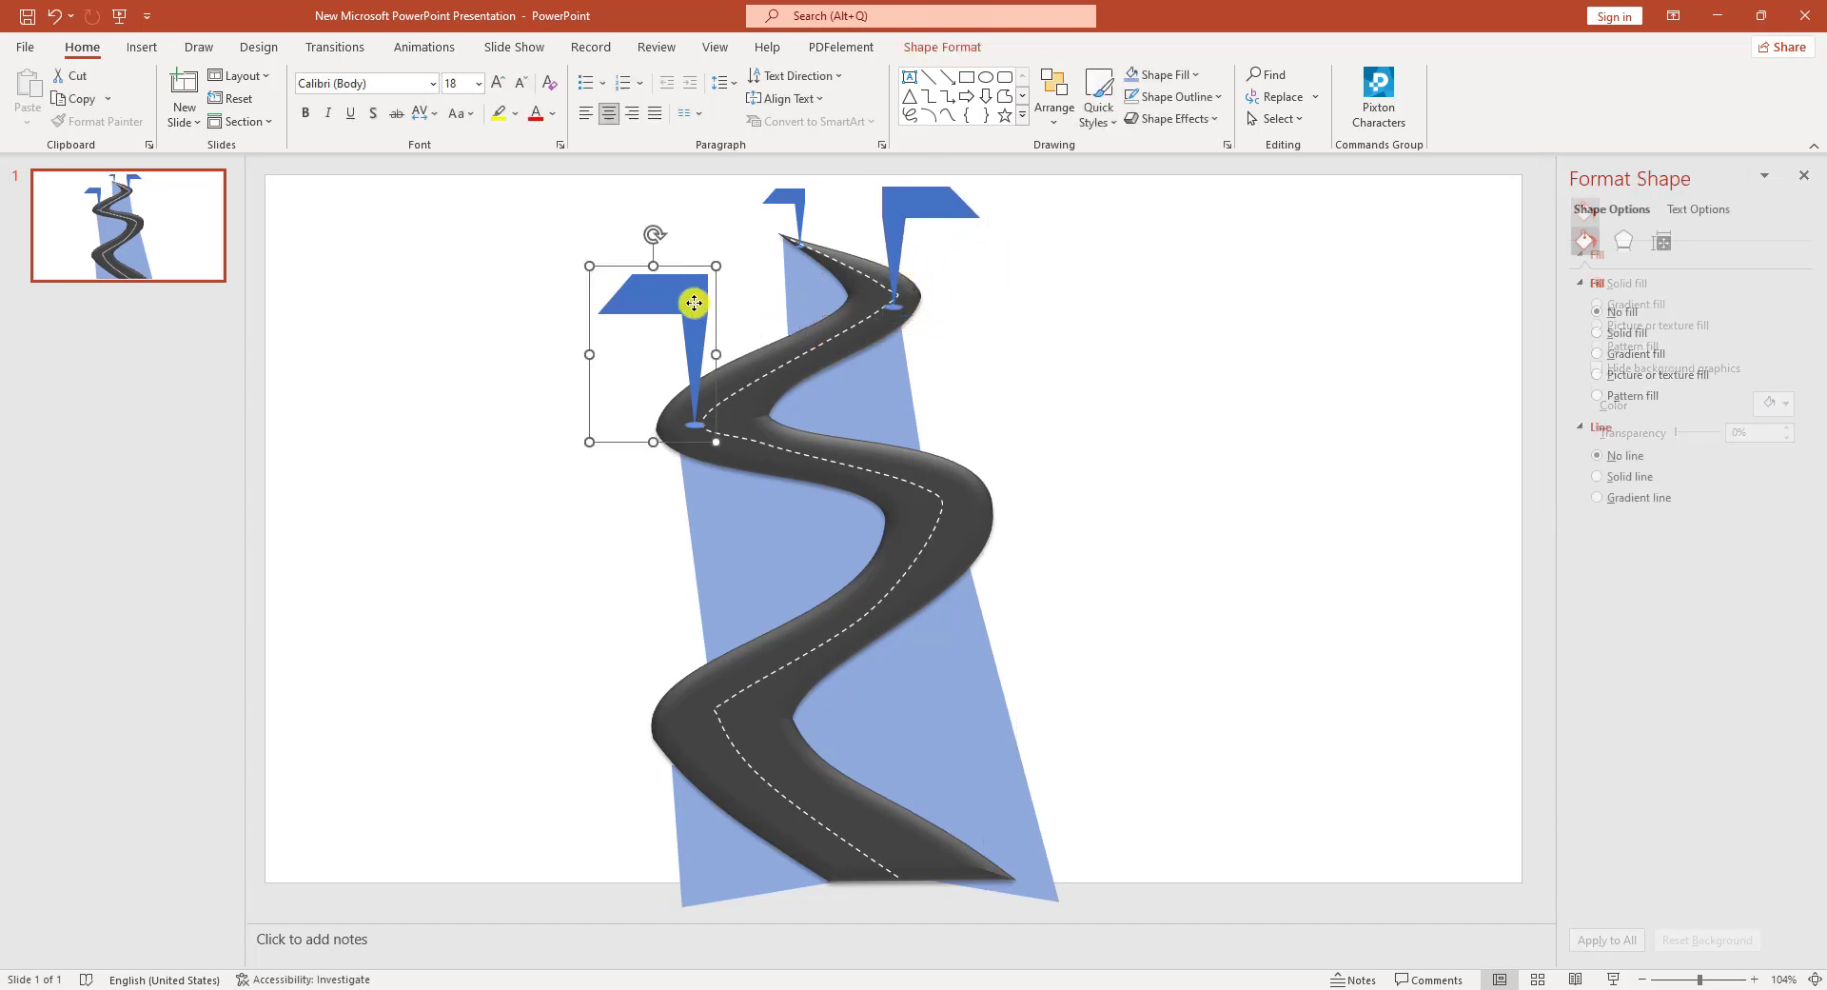
key("ctrl+d")
left_click_drag(694, 334, 703, 603)
key("ctrl+d")
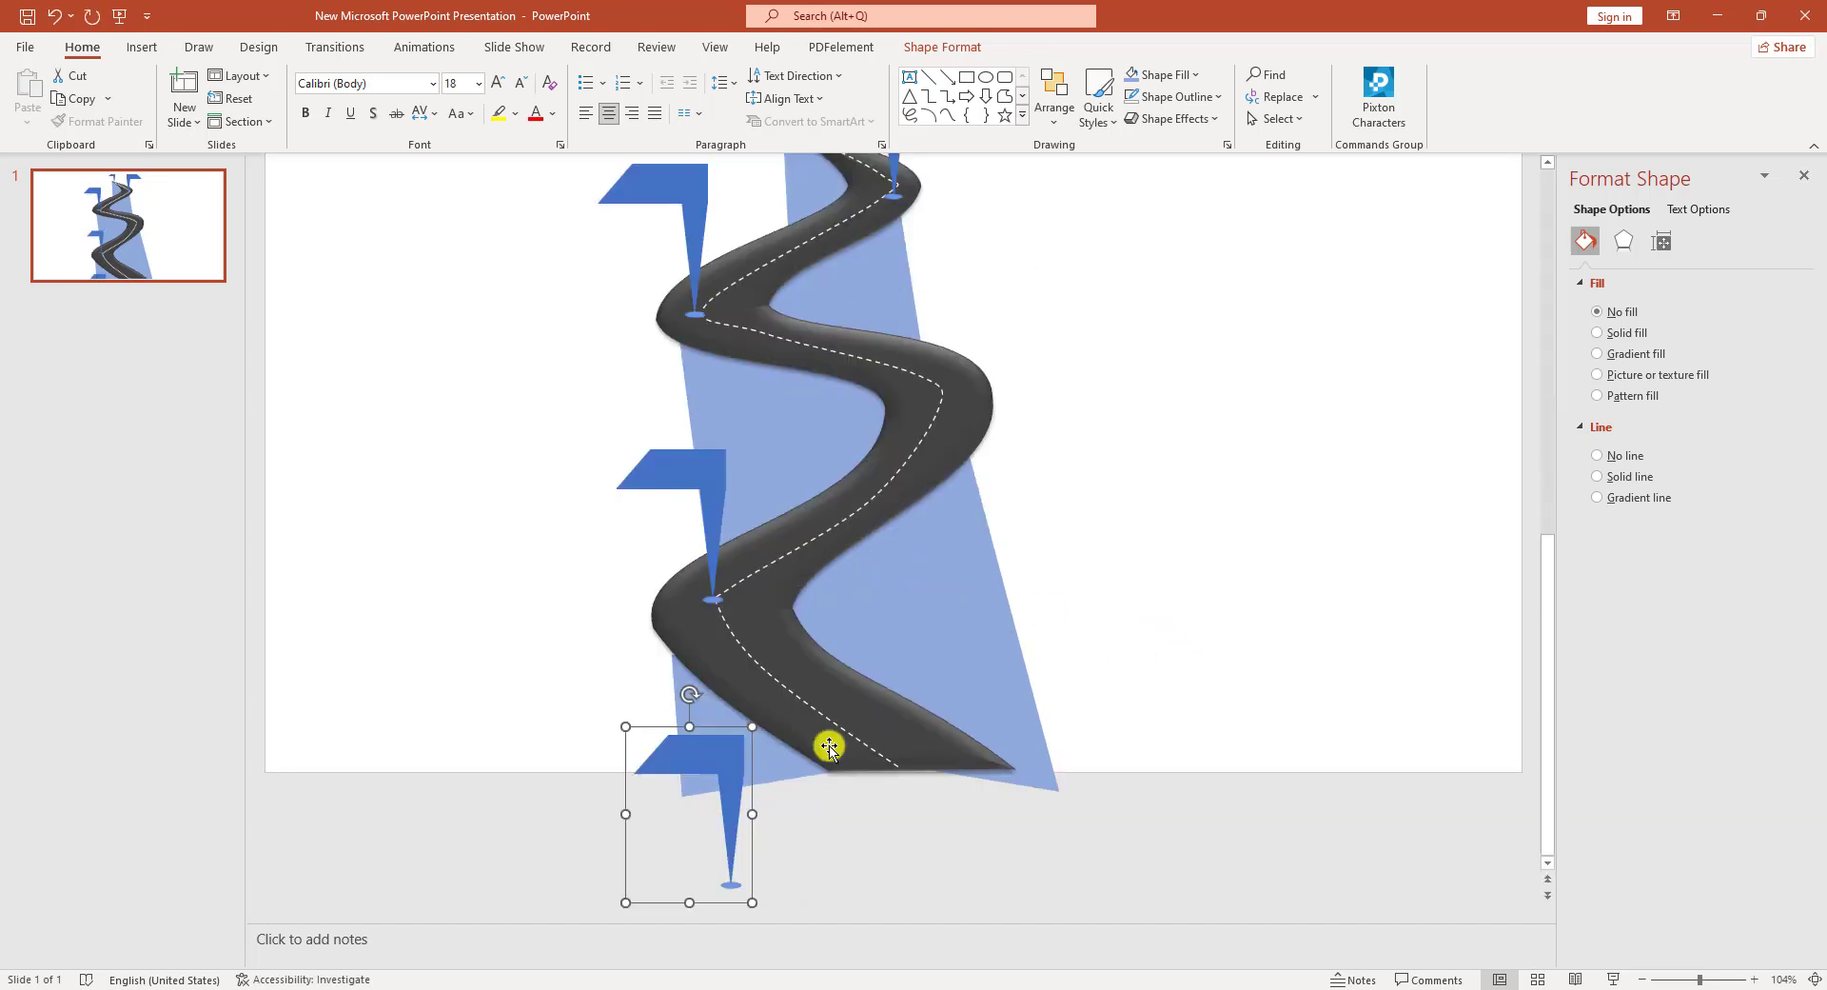
left_click_drag(725, 776, 912, 745)
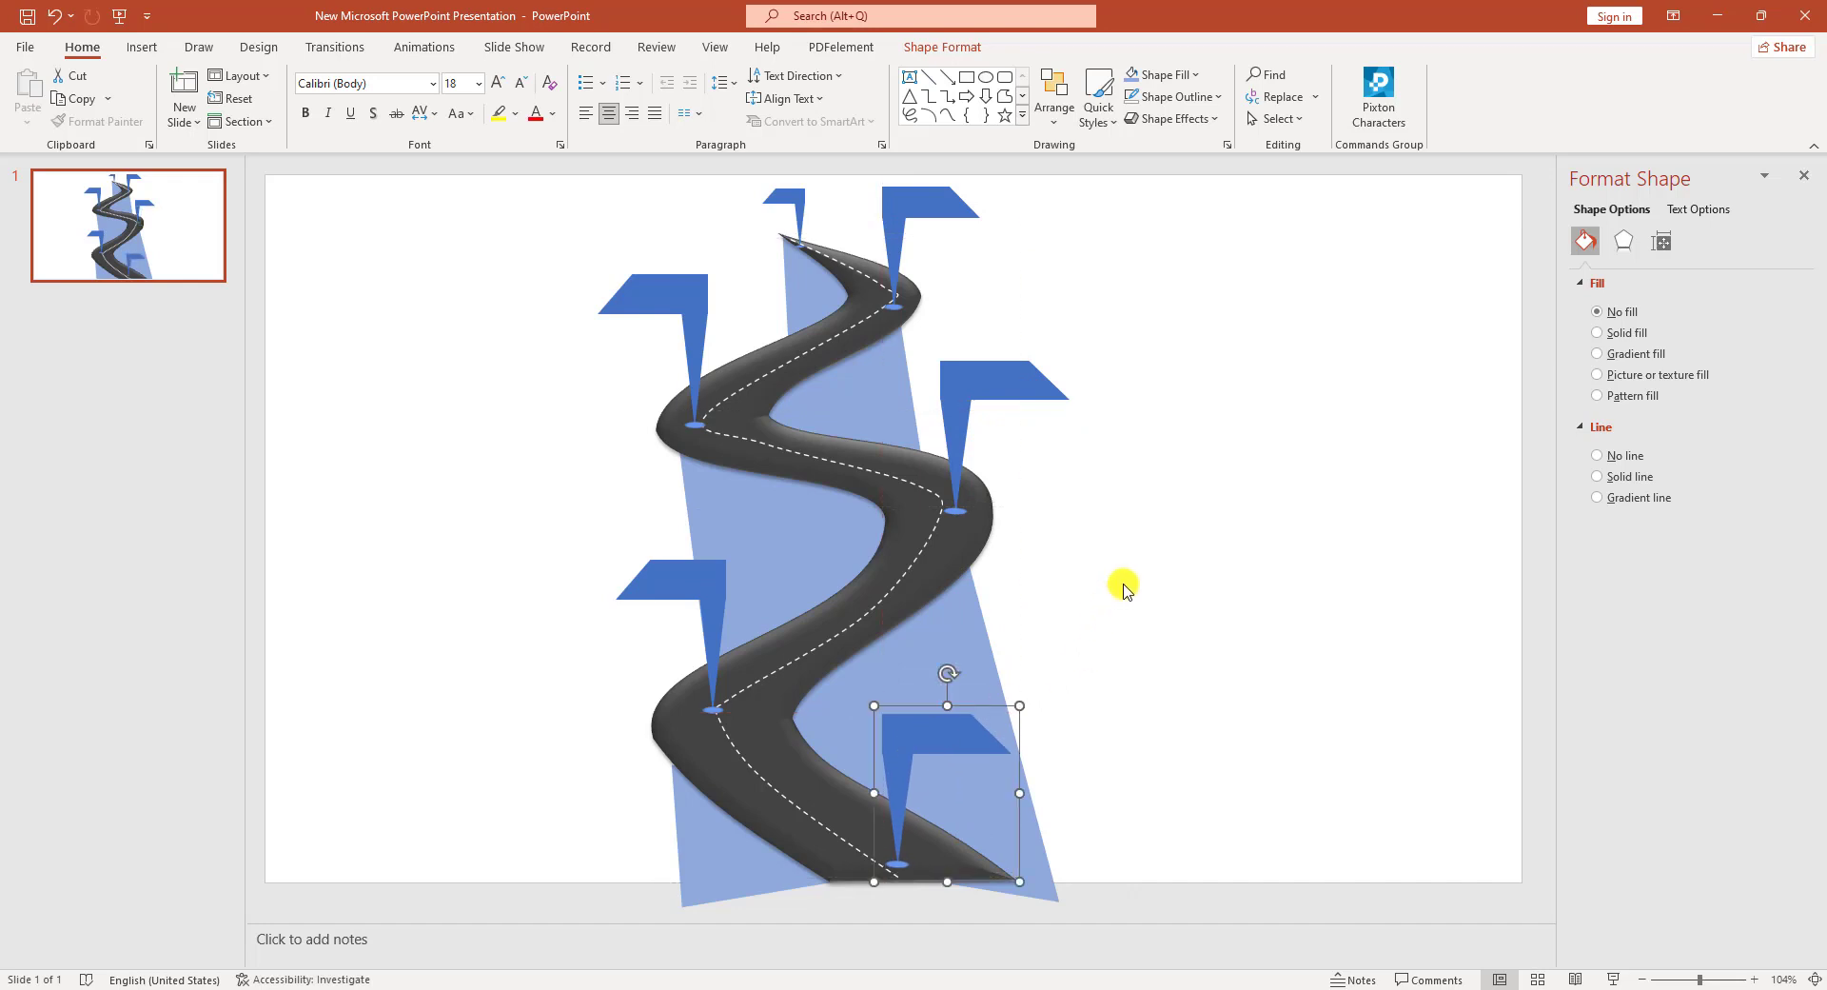
Fill the small top flag dark gold and the top-right flag yellow.
left_click(915, 208)
left_click(785, 196)
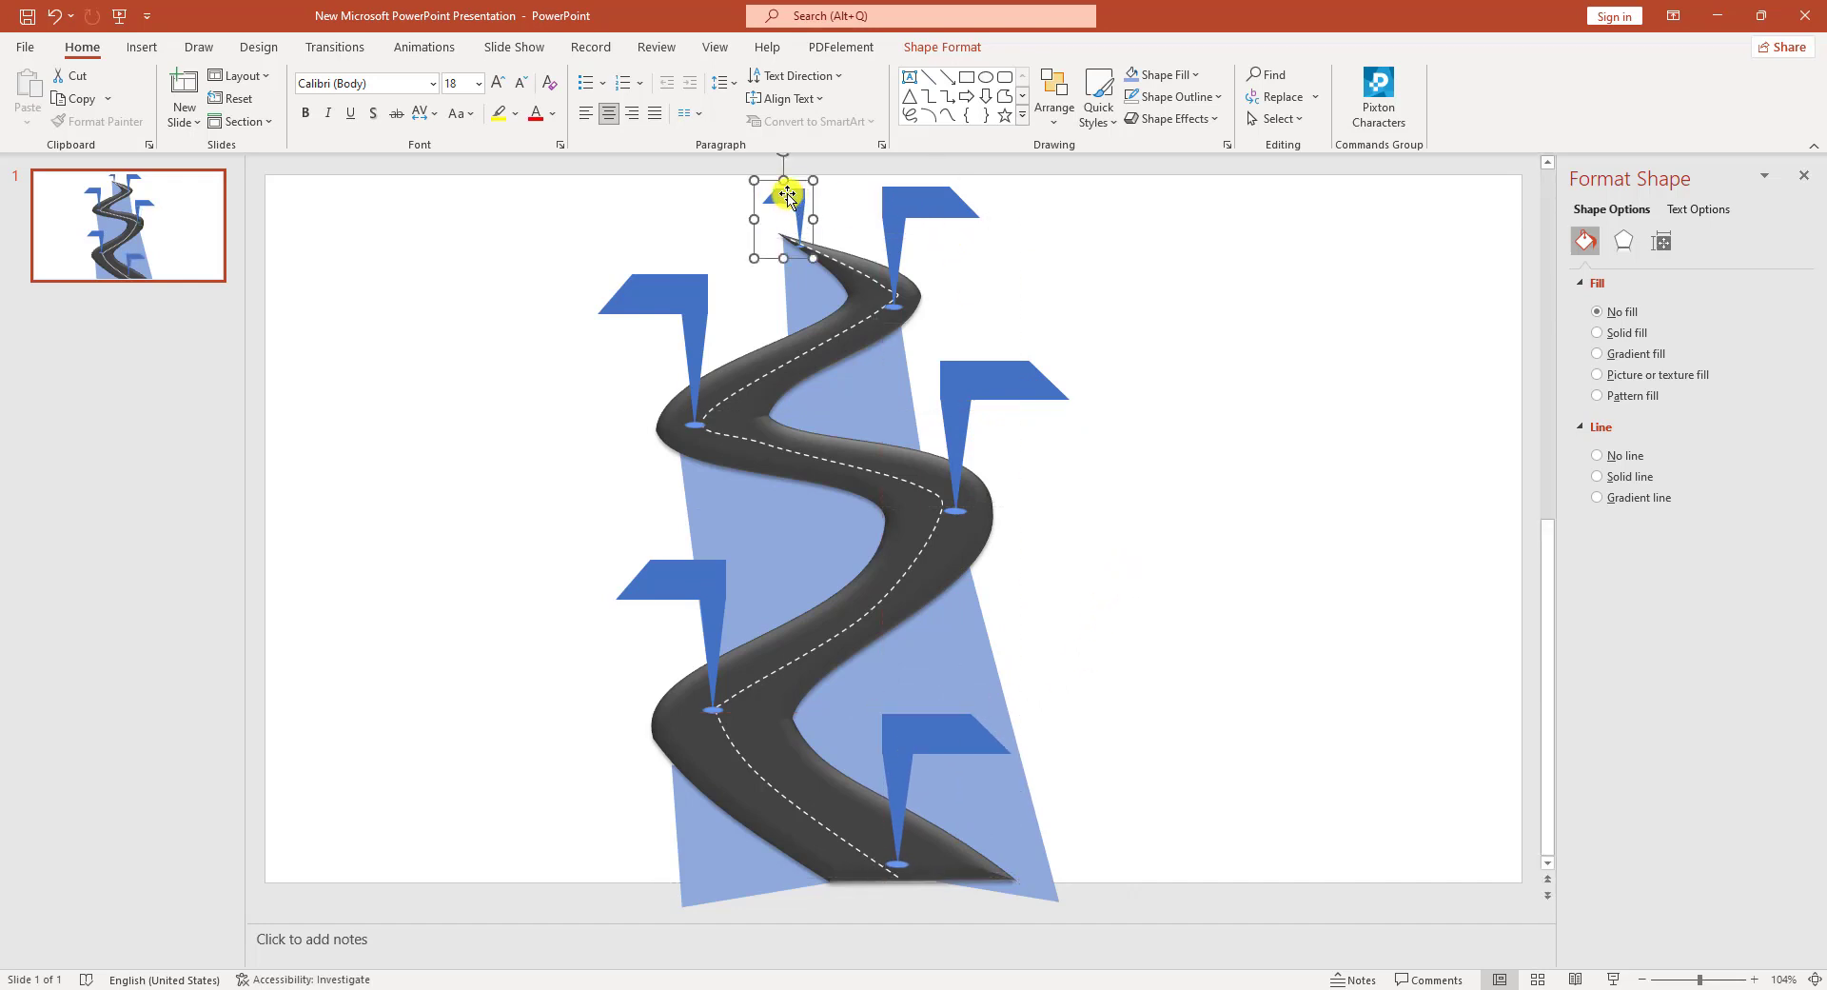
left_click(932, 49)
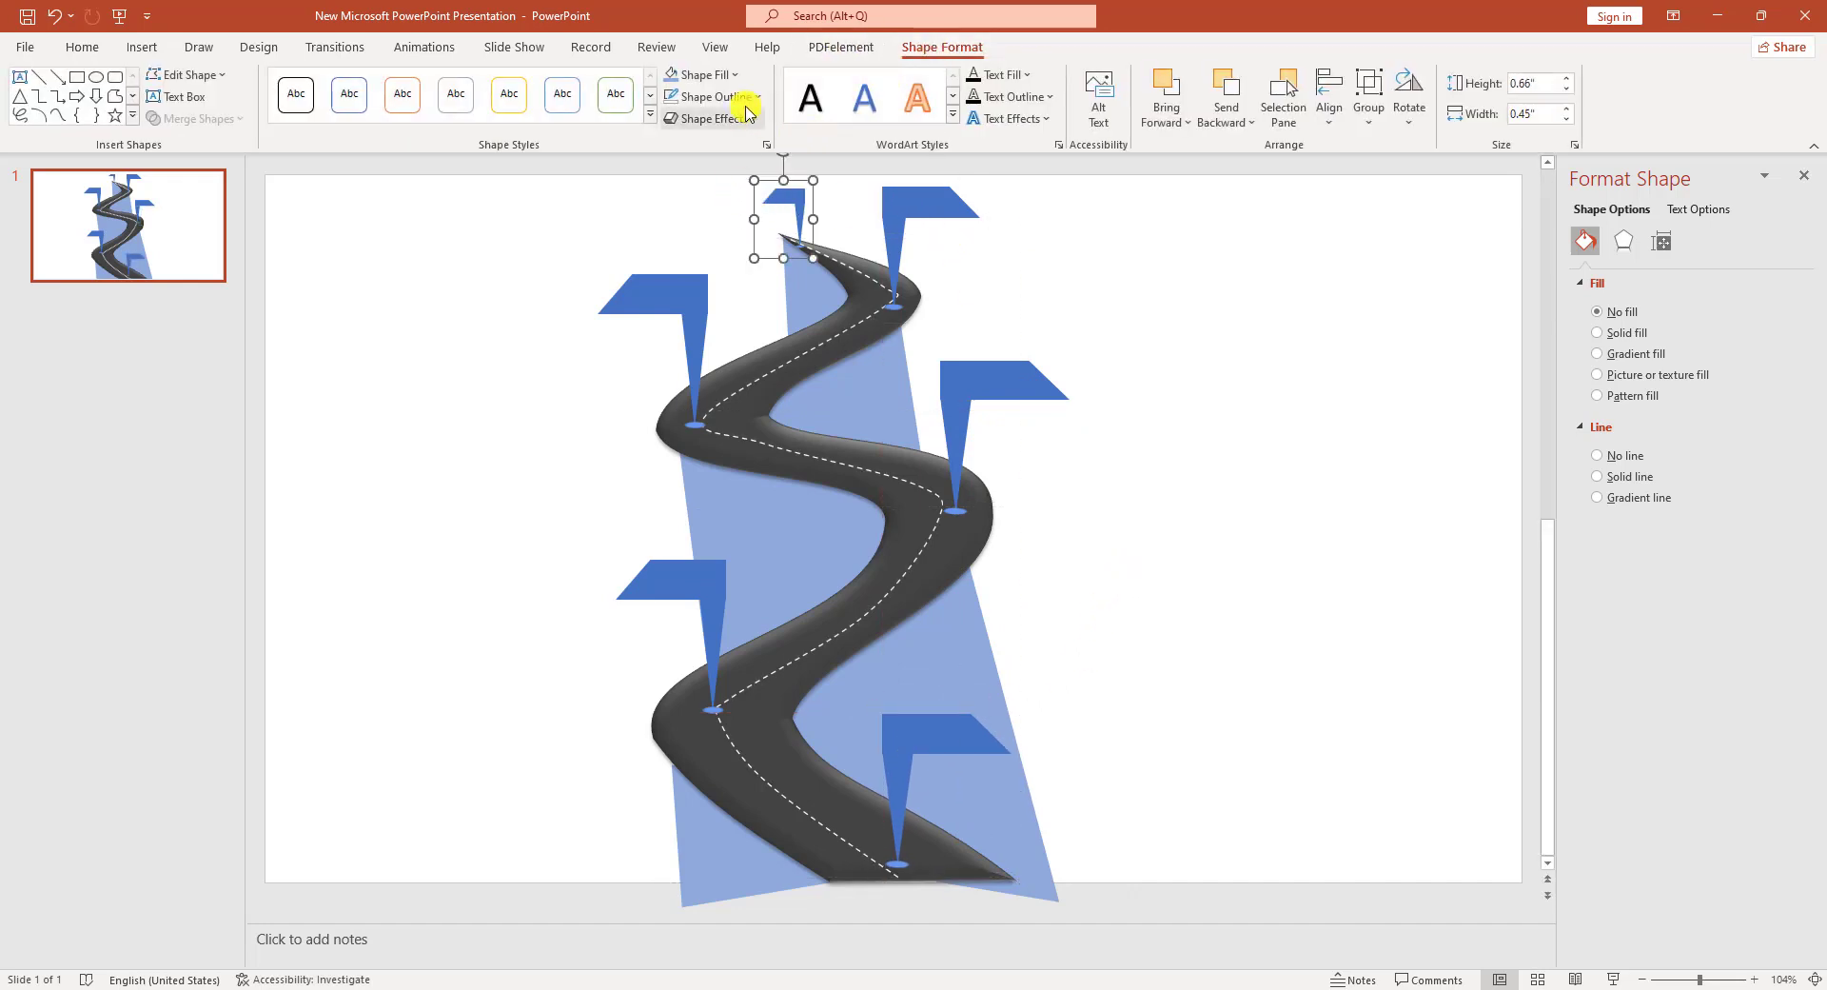
left_click(709, 75)
left_click(781, 188)
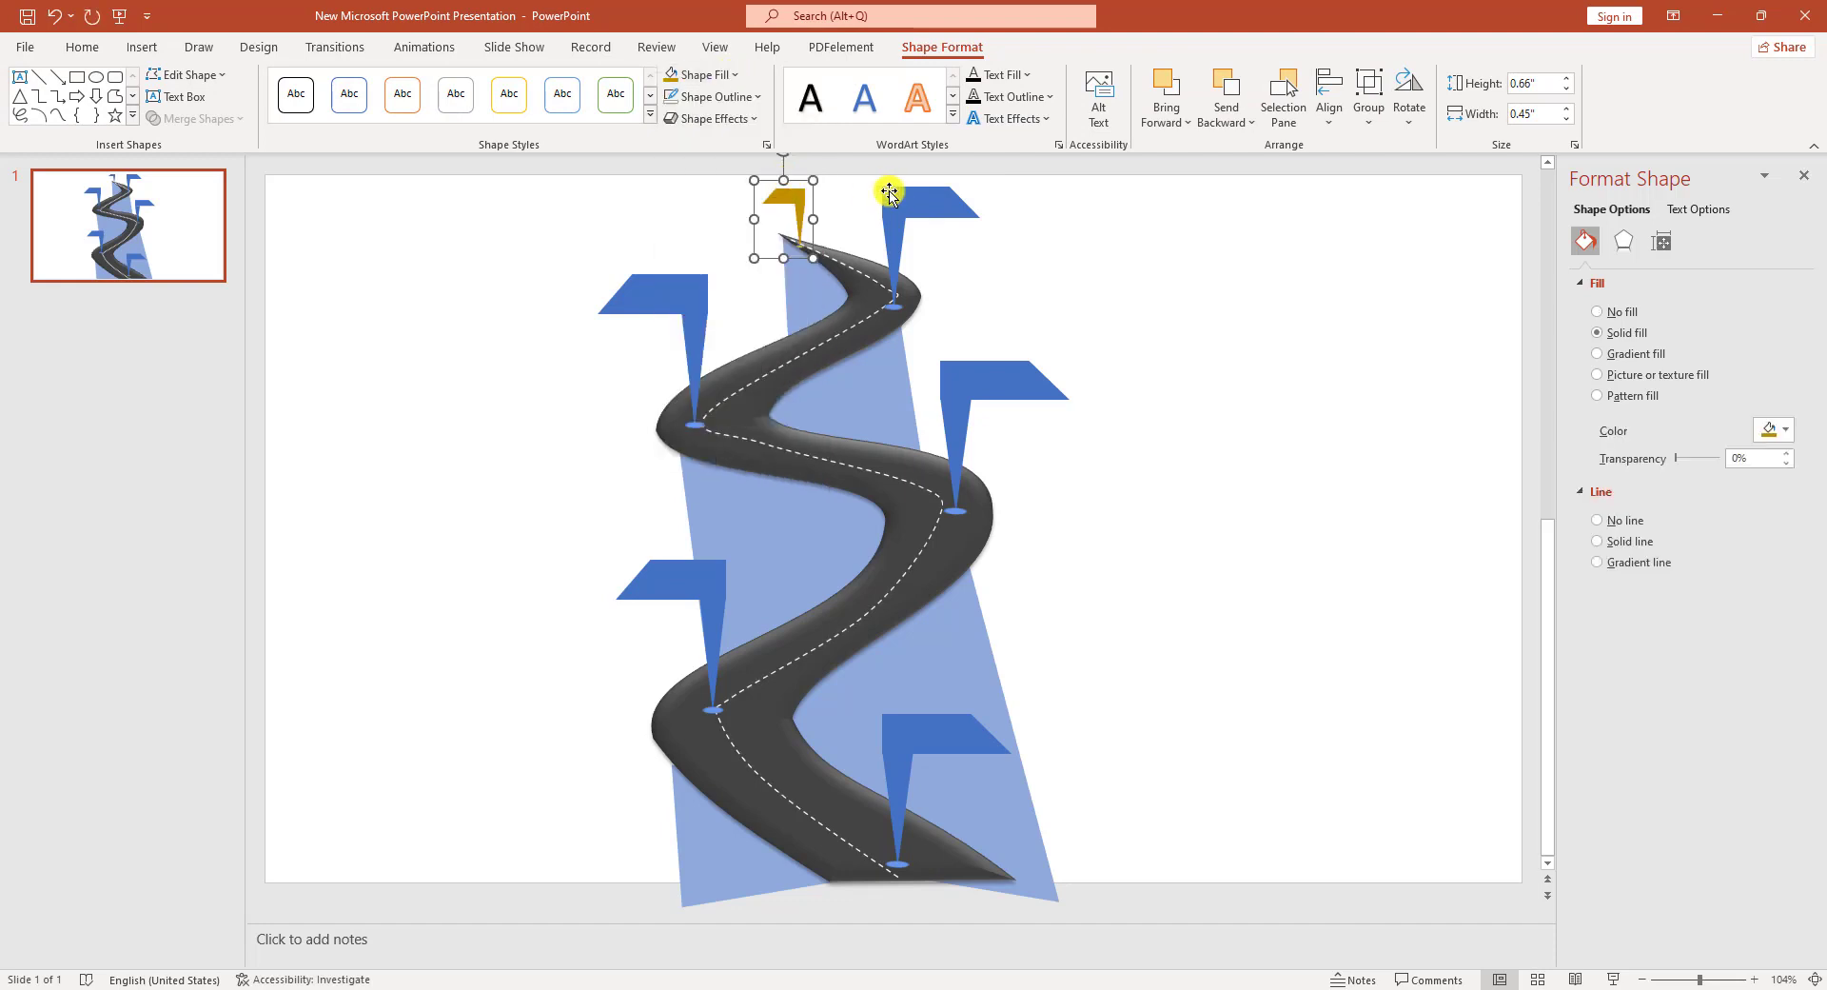
left_click(919, 200)
left_click(744, 76)
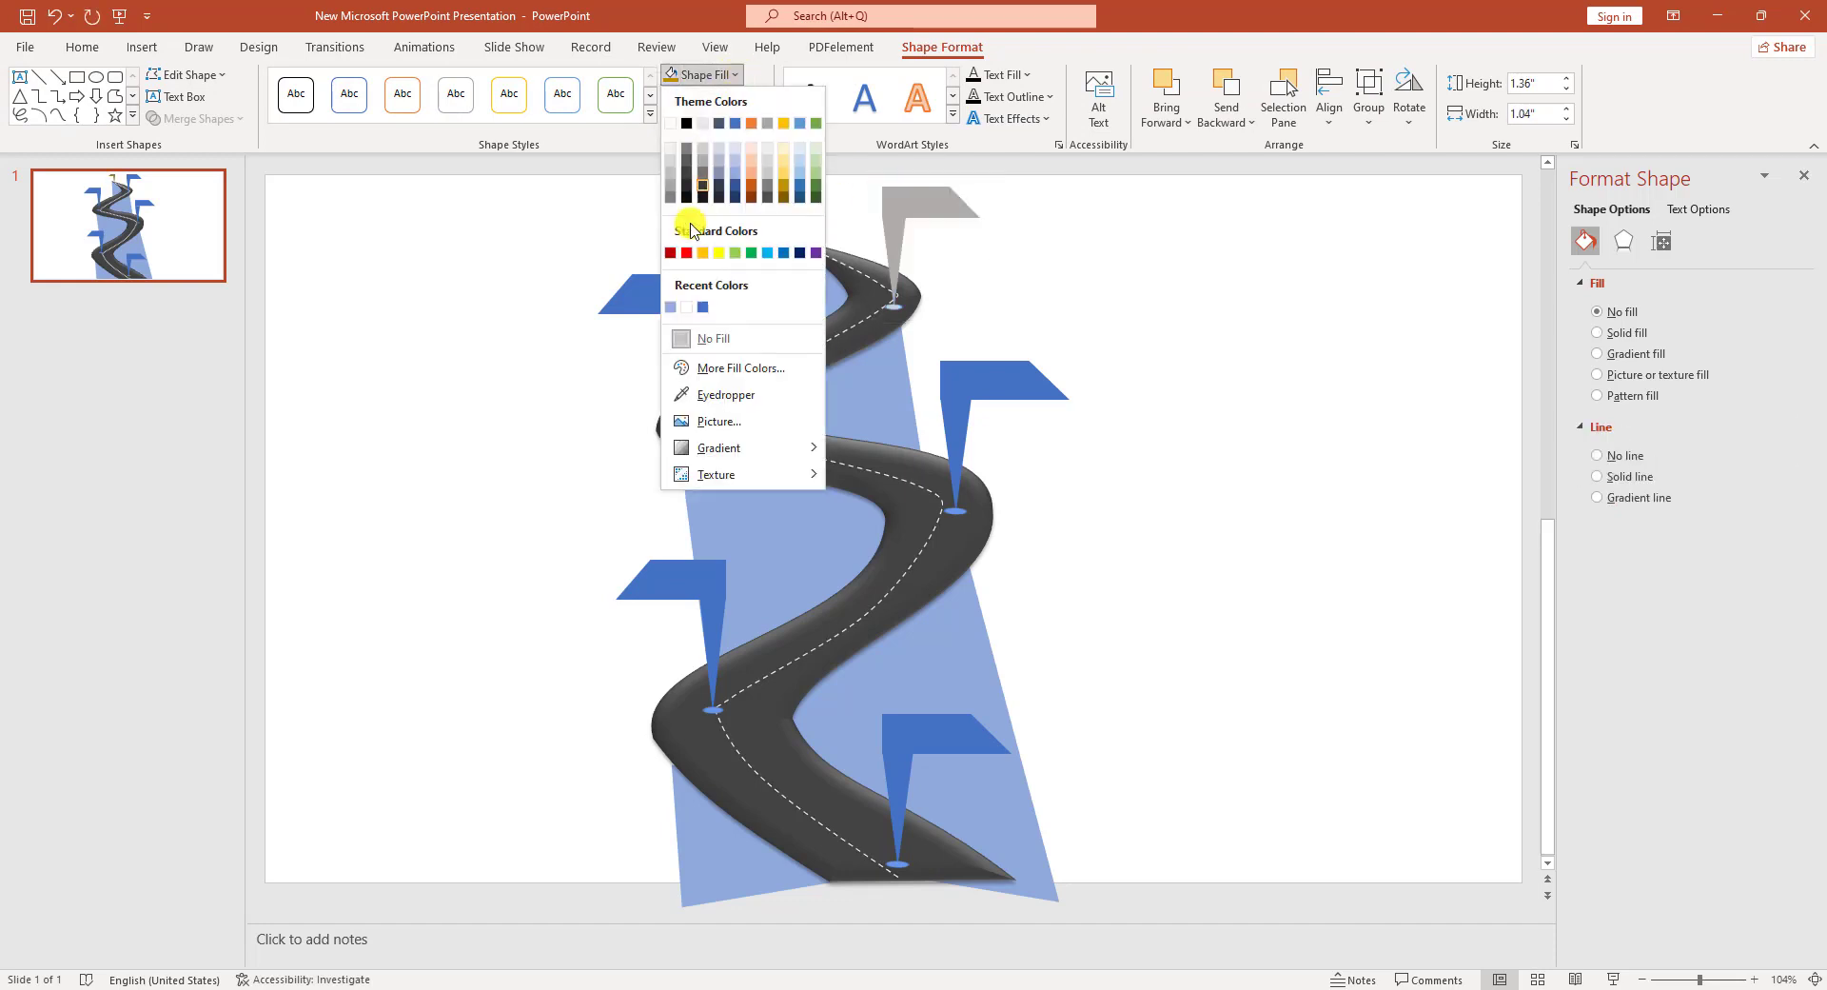
left_click(715, 249)
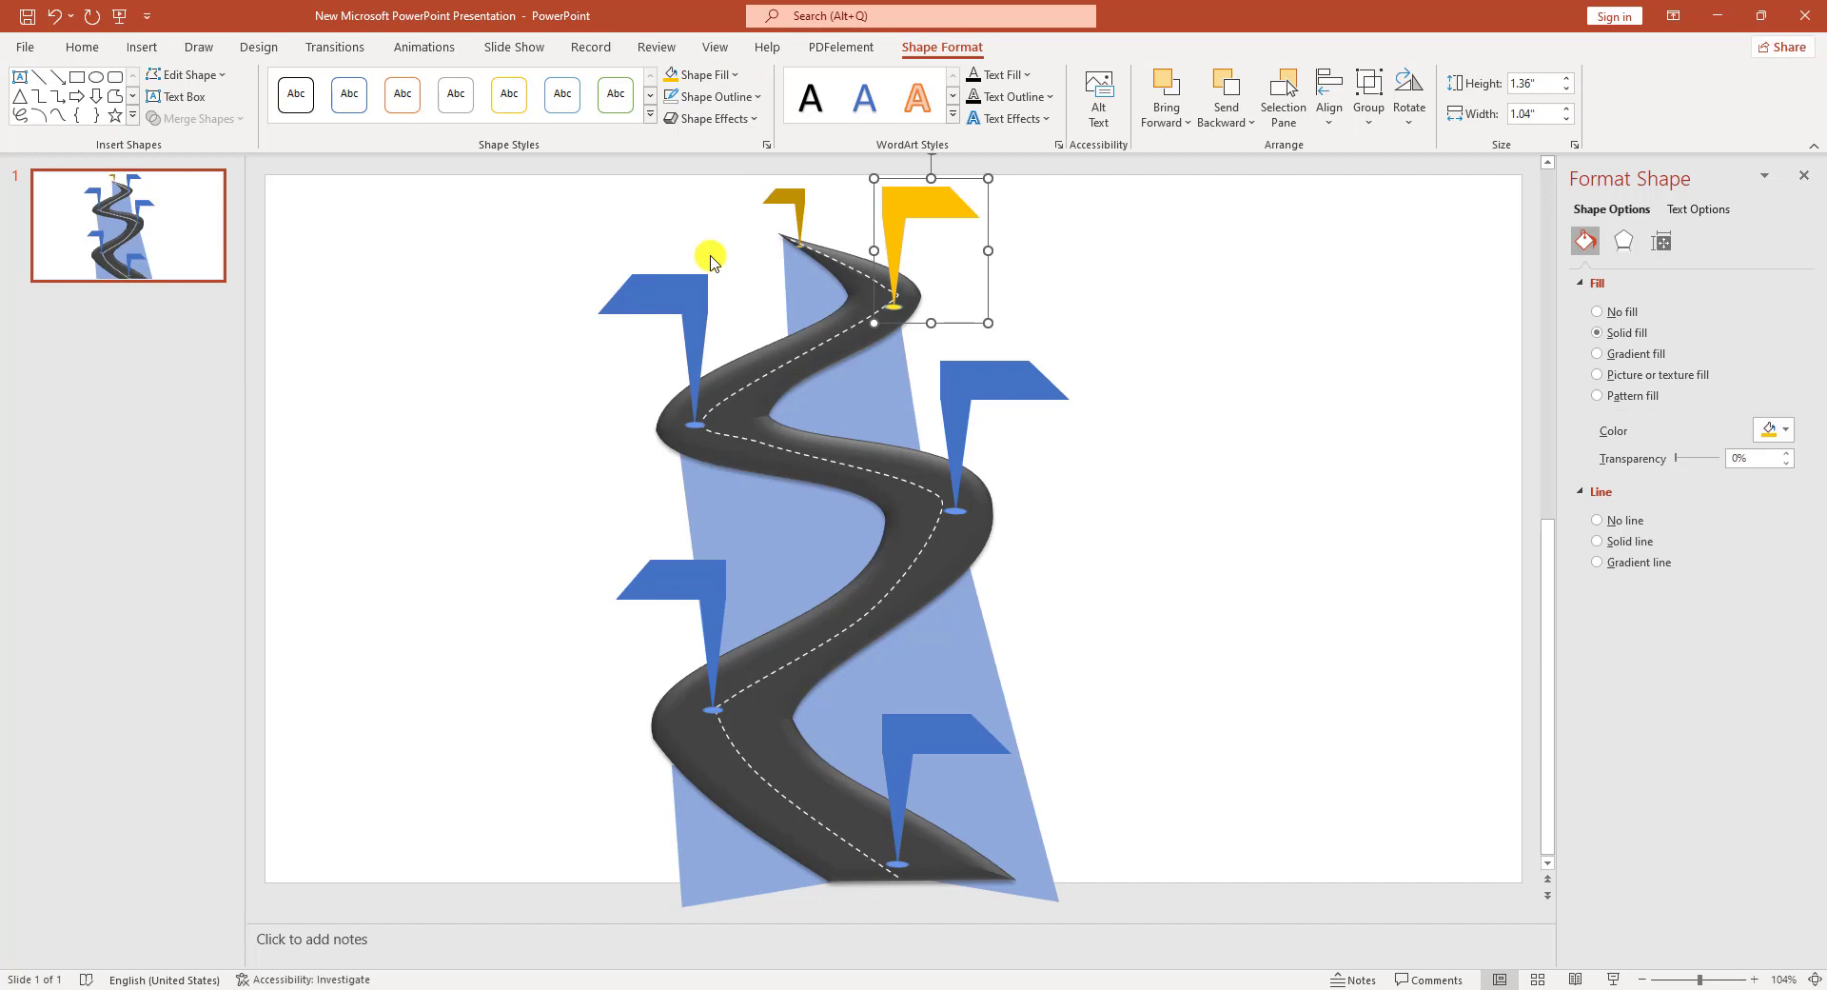
Fill the upper-left, right and lower-left flags dark green, orange and brown.
left_click(678, 291)
left_click(731, 75)
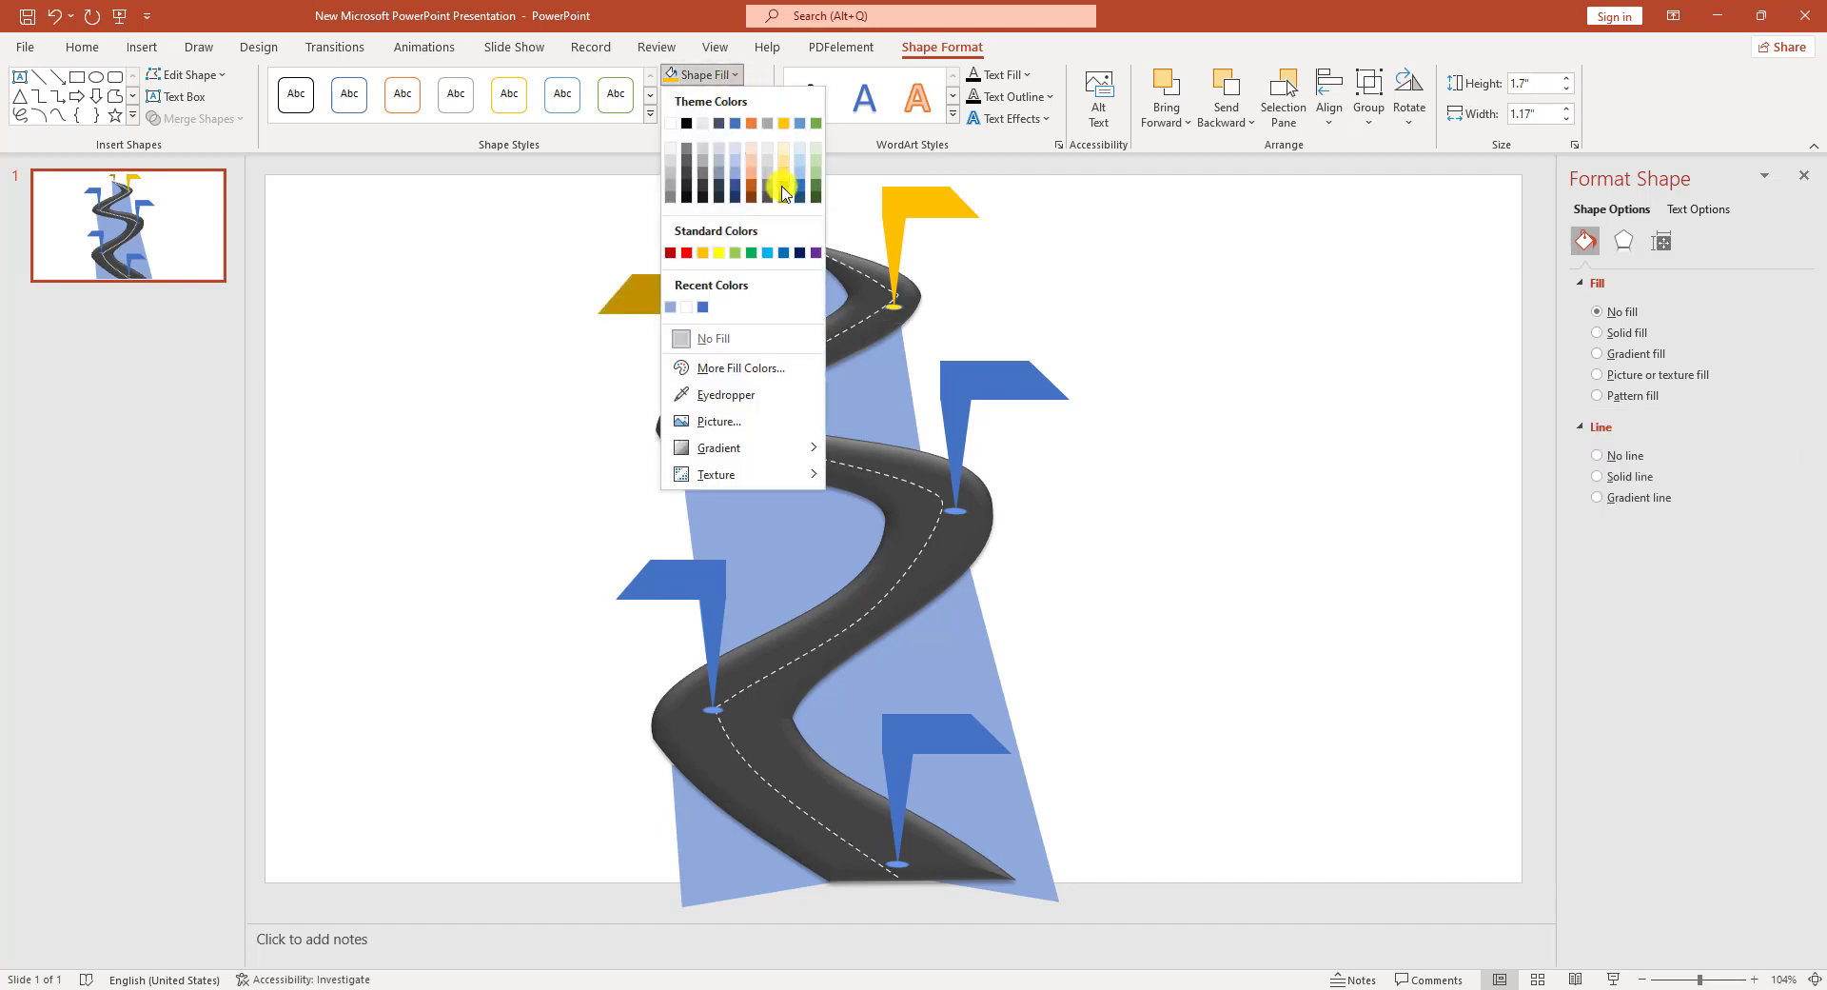
left_click(816, 189)
left_click(982, 385)
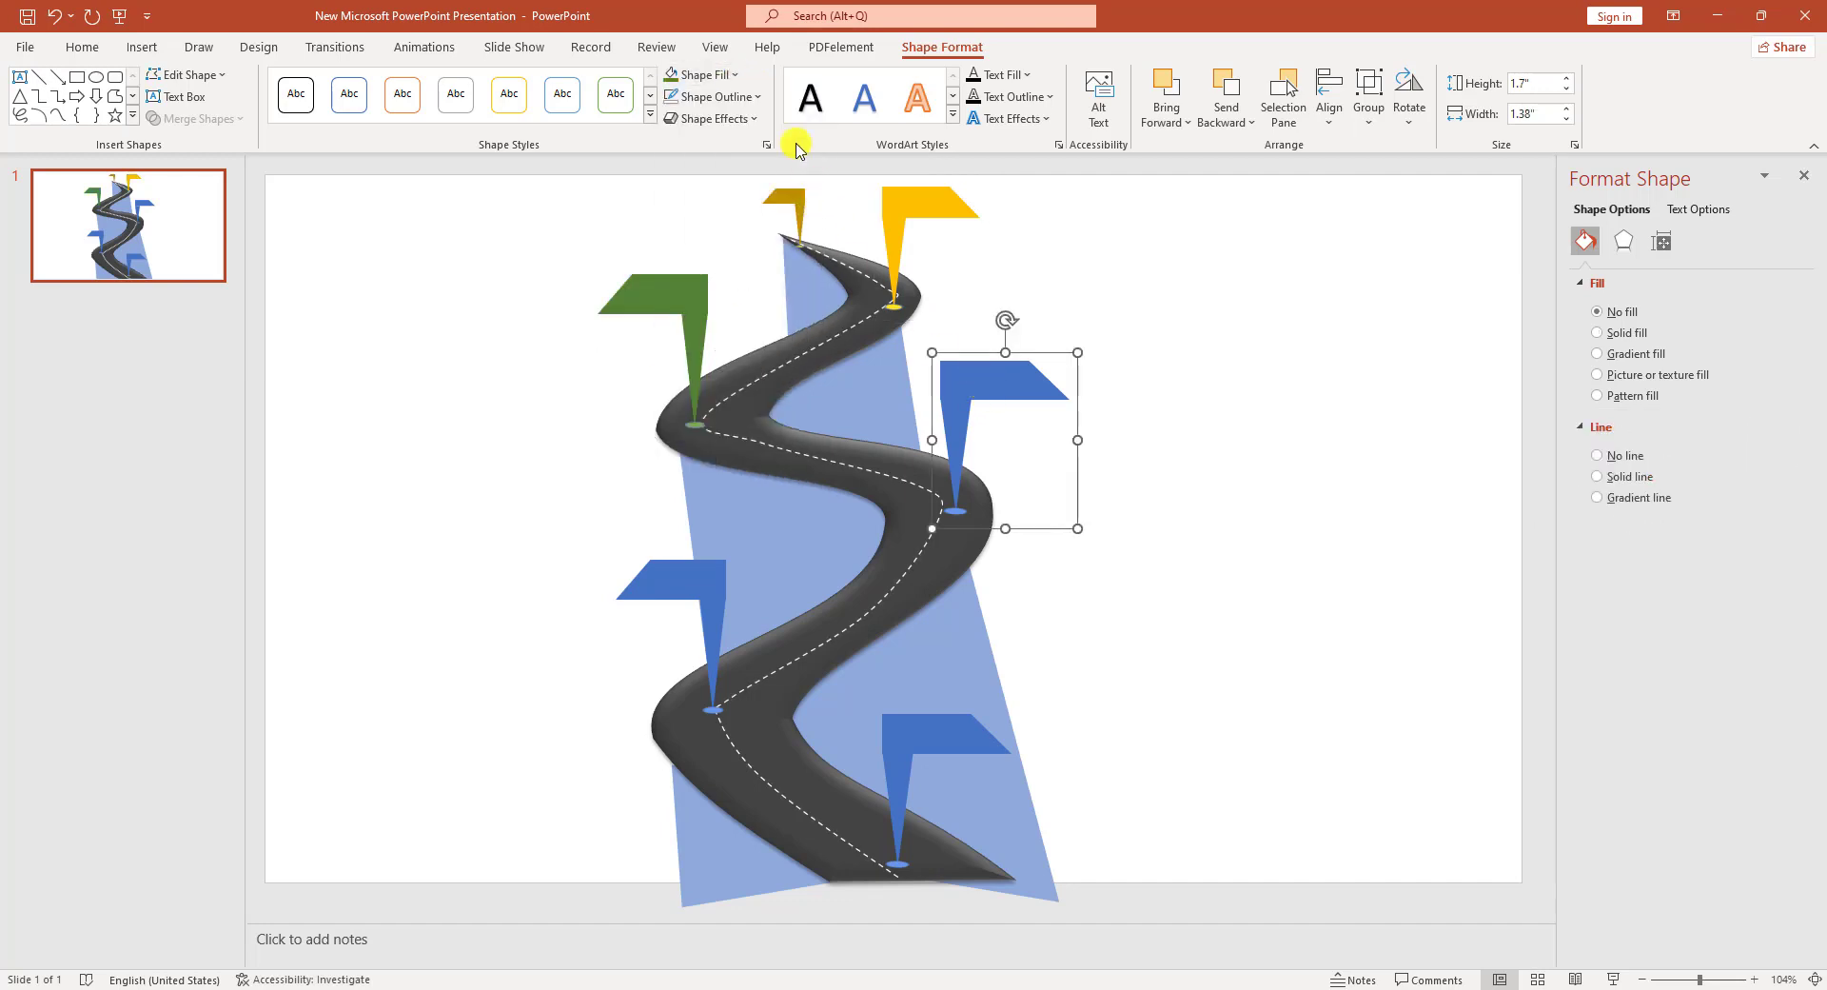
left_click(723, 74)
left_click(752, 190)
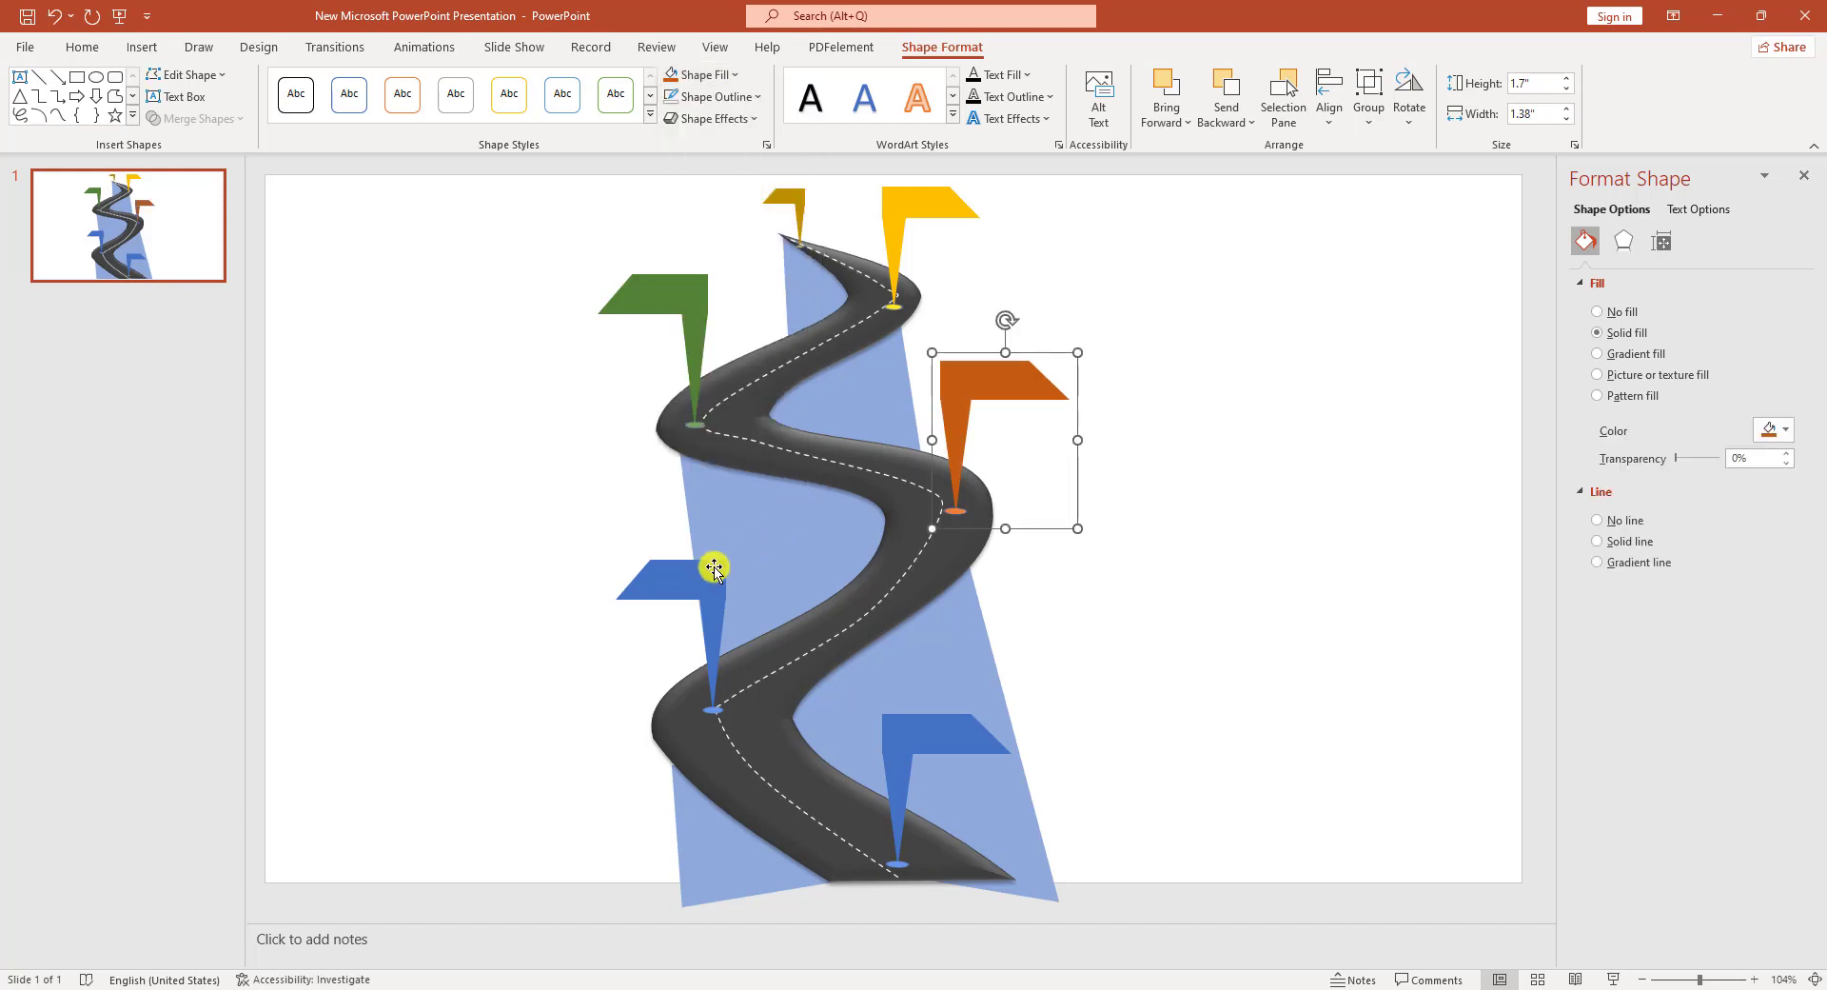
left_click(713, 571)
left_click(735, 75)
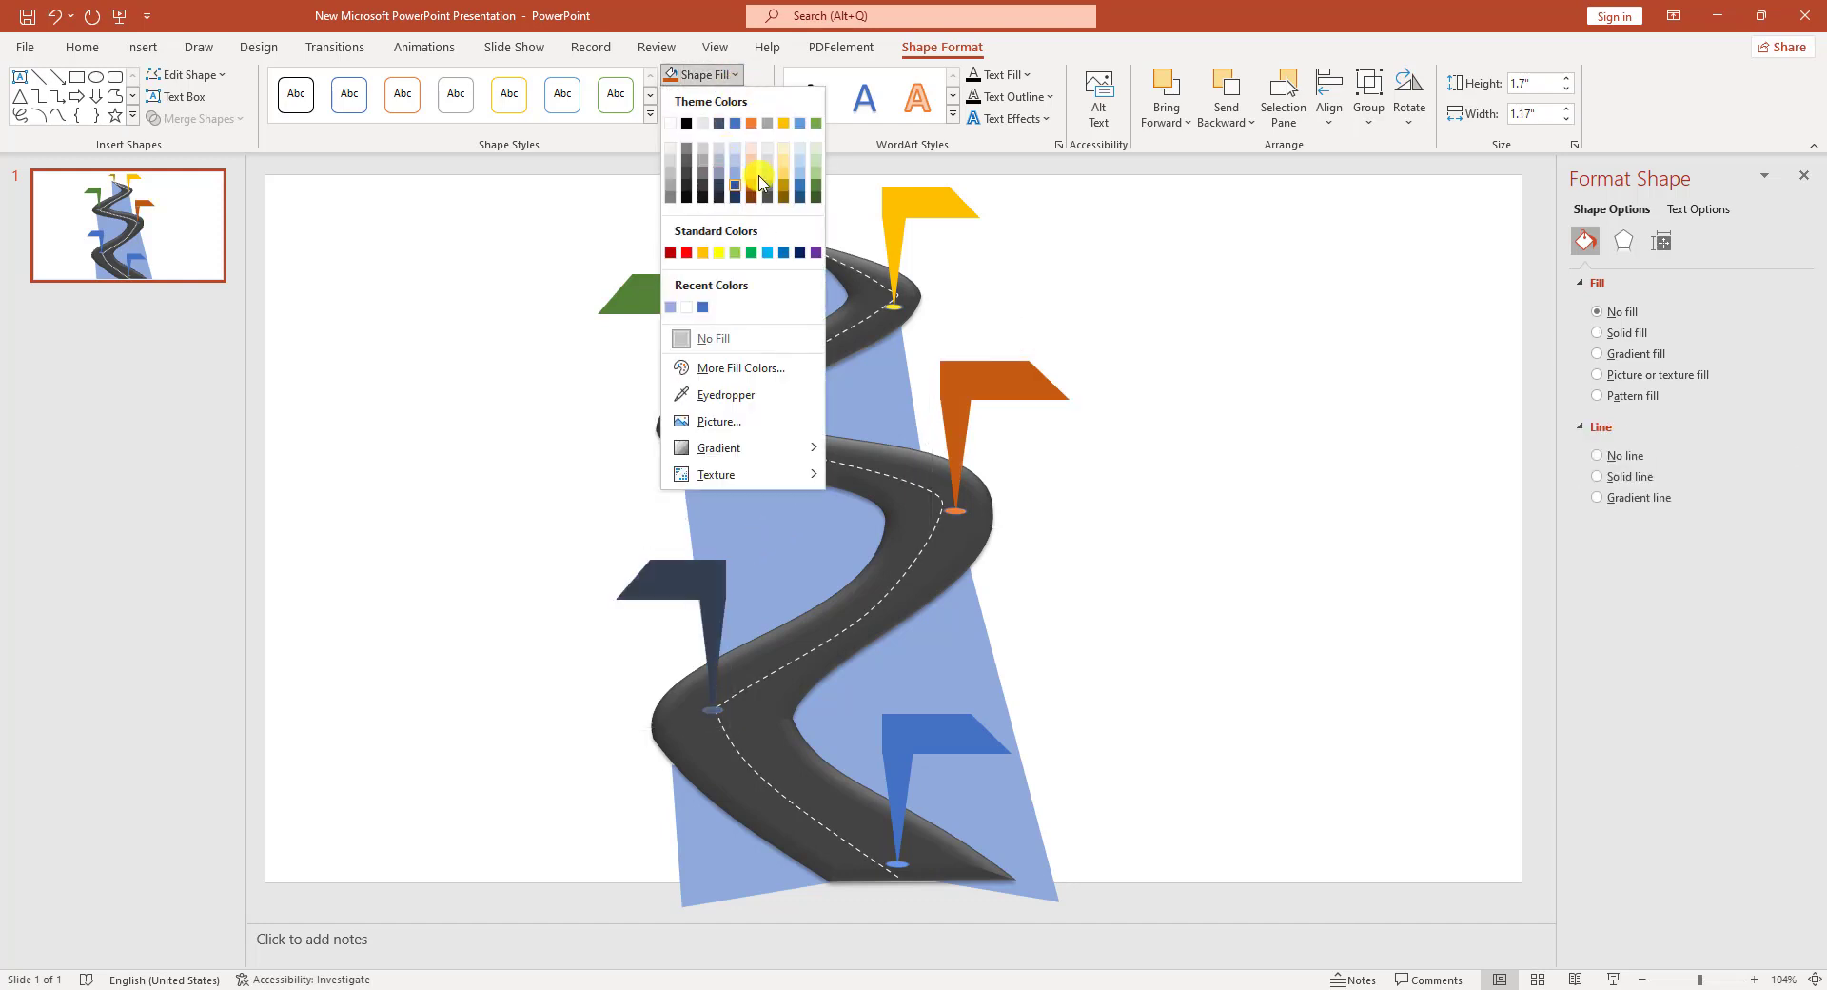
left_click(783, 196)
Give the bottom flag a custom purple fill from More Fill Colors.
left_click(932, 745)
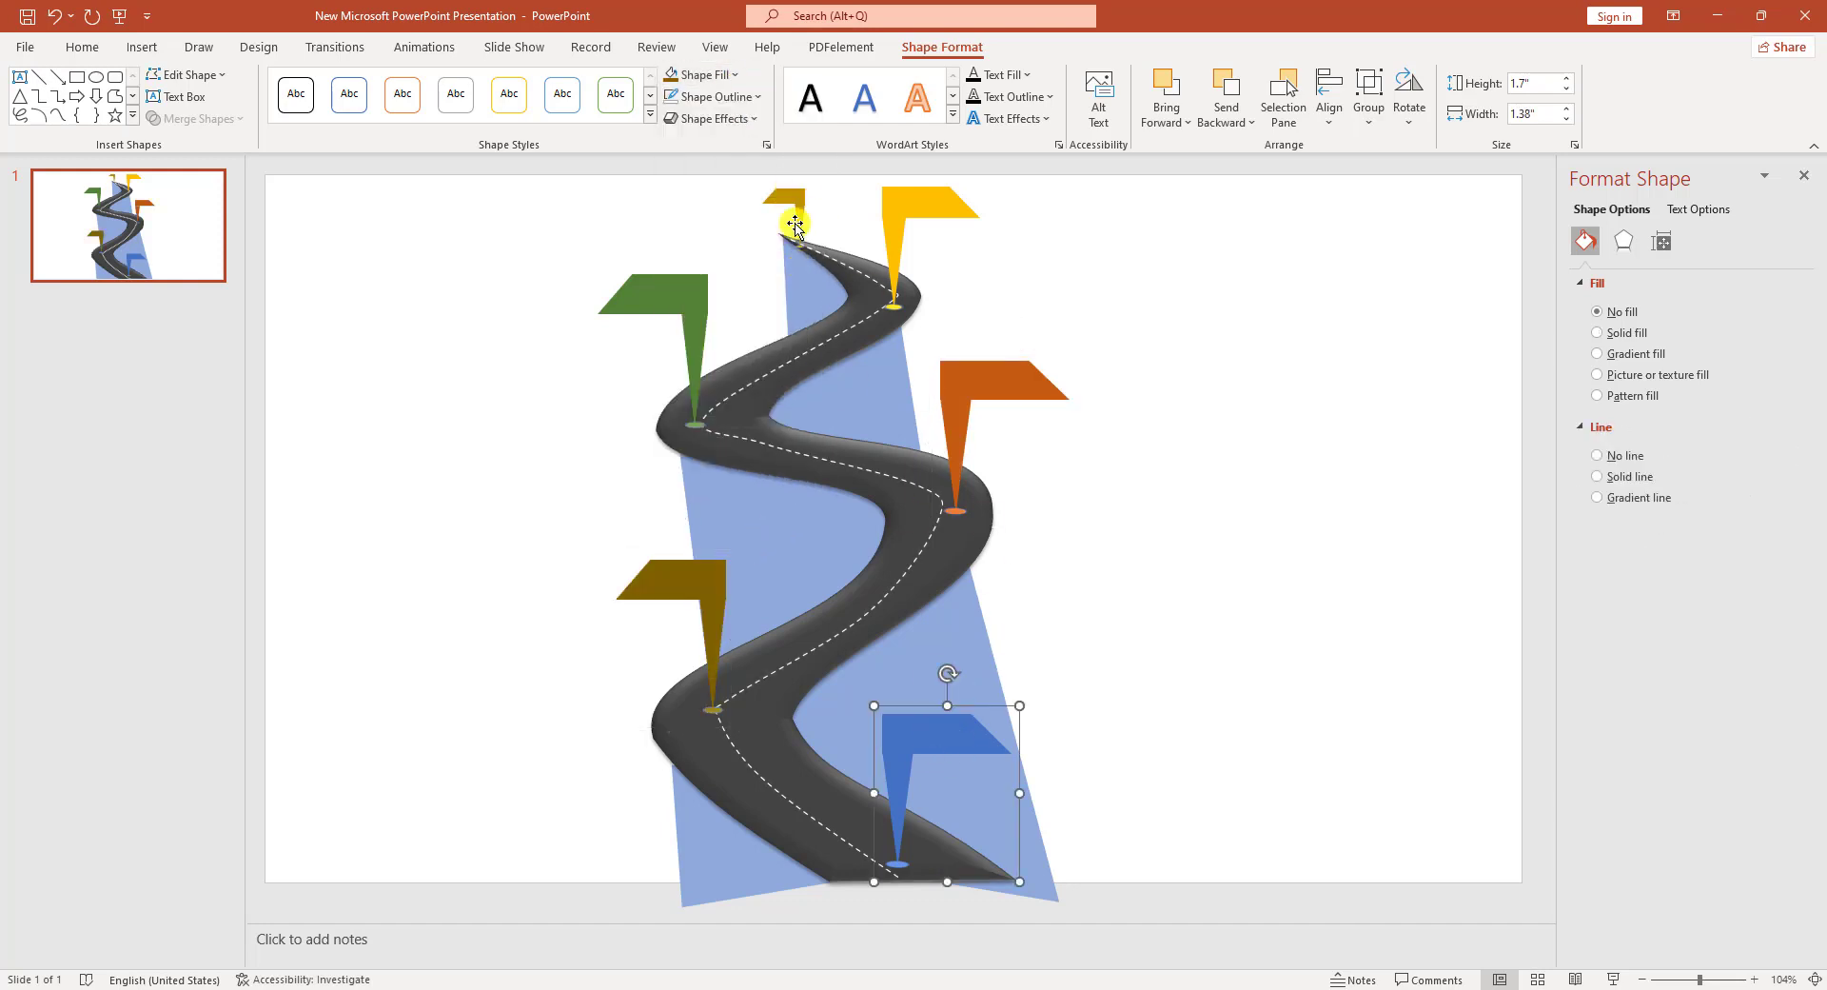
left_click(733, 74)
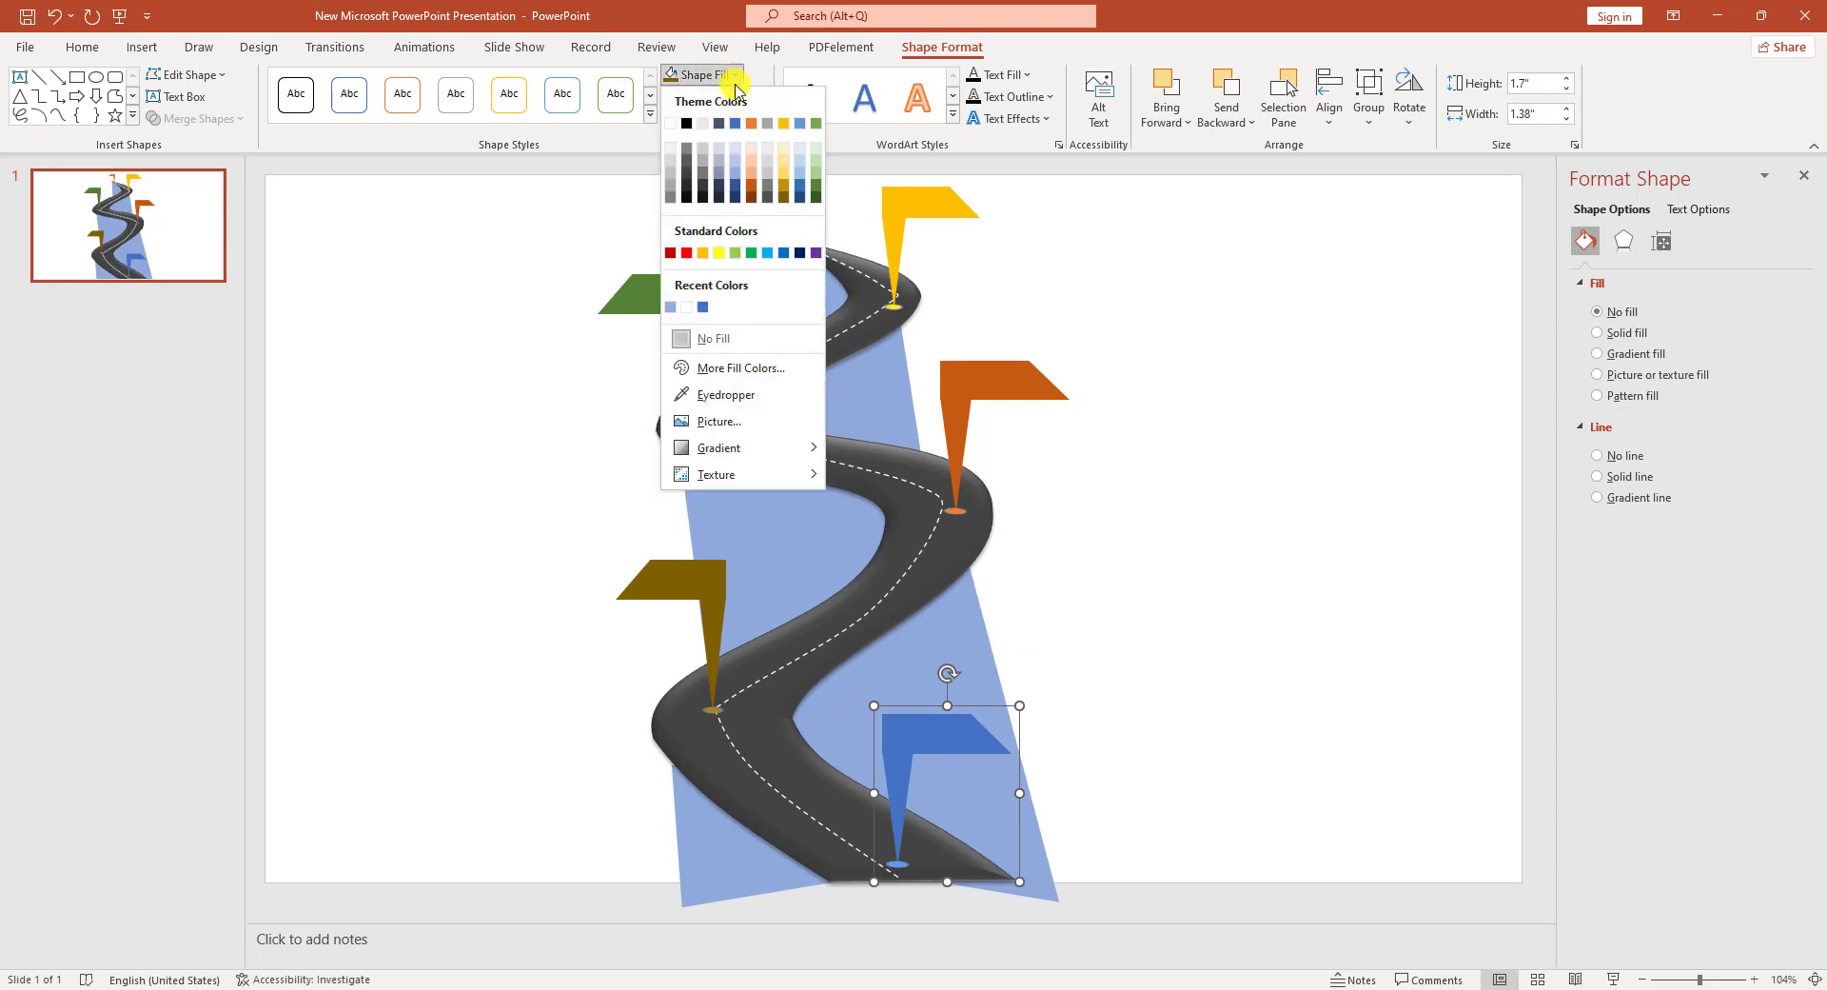
left_click(729, 367)
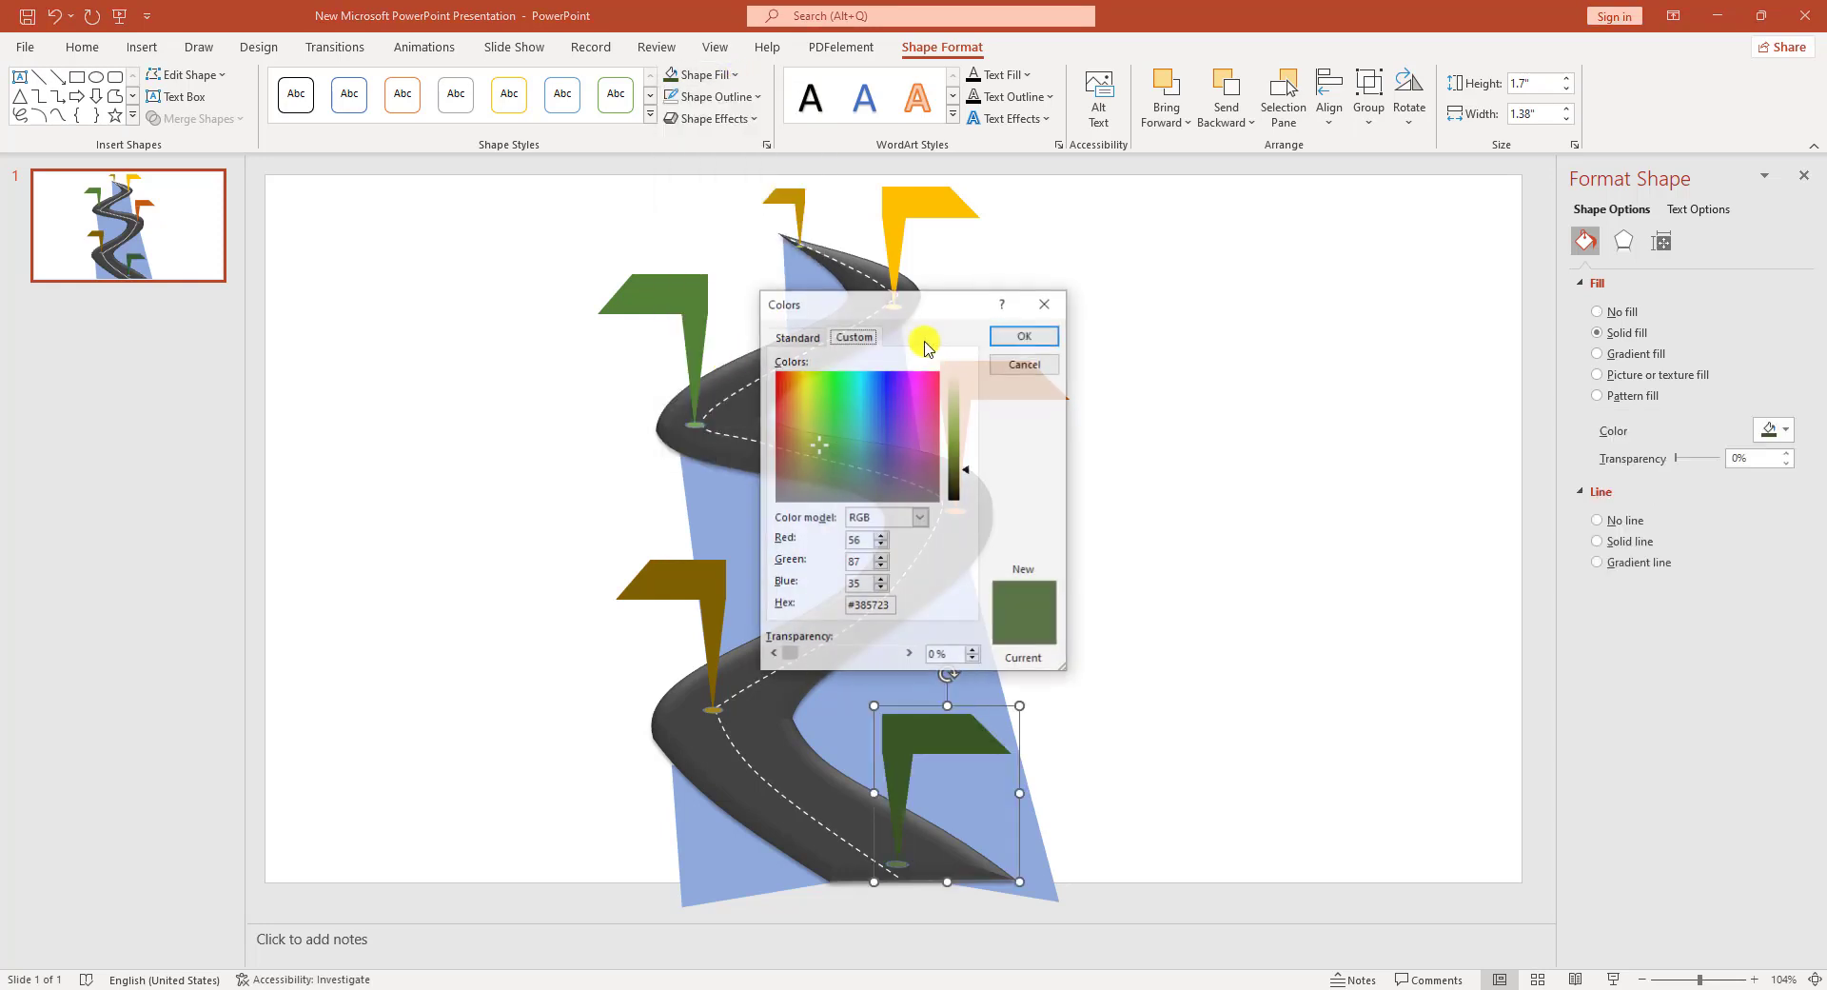
left_click(908, 389)
left_click(1009, 335)
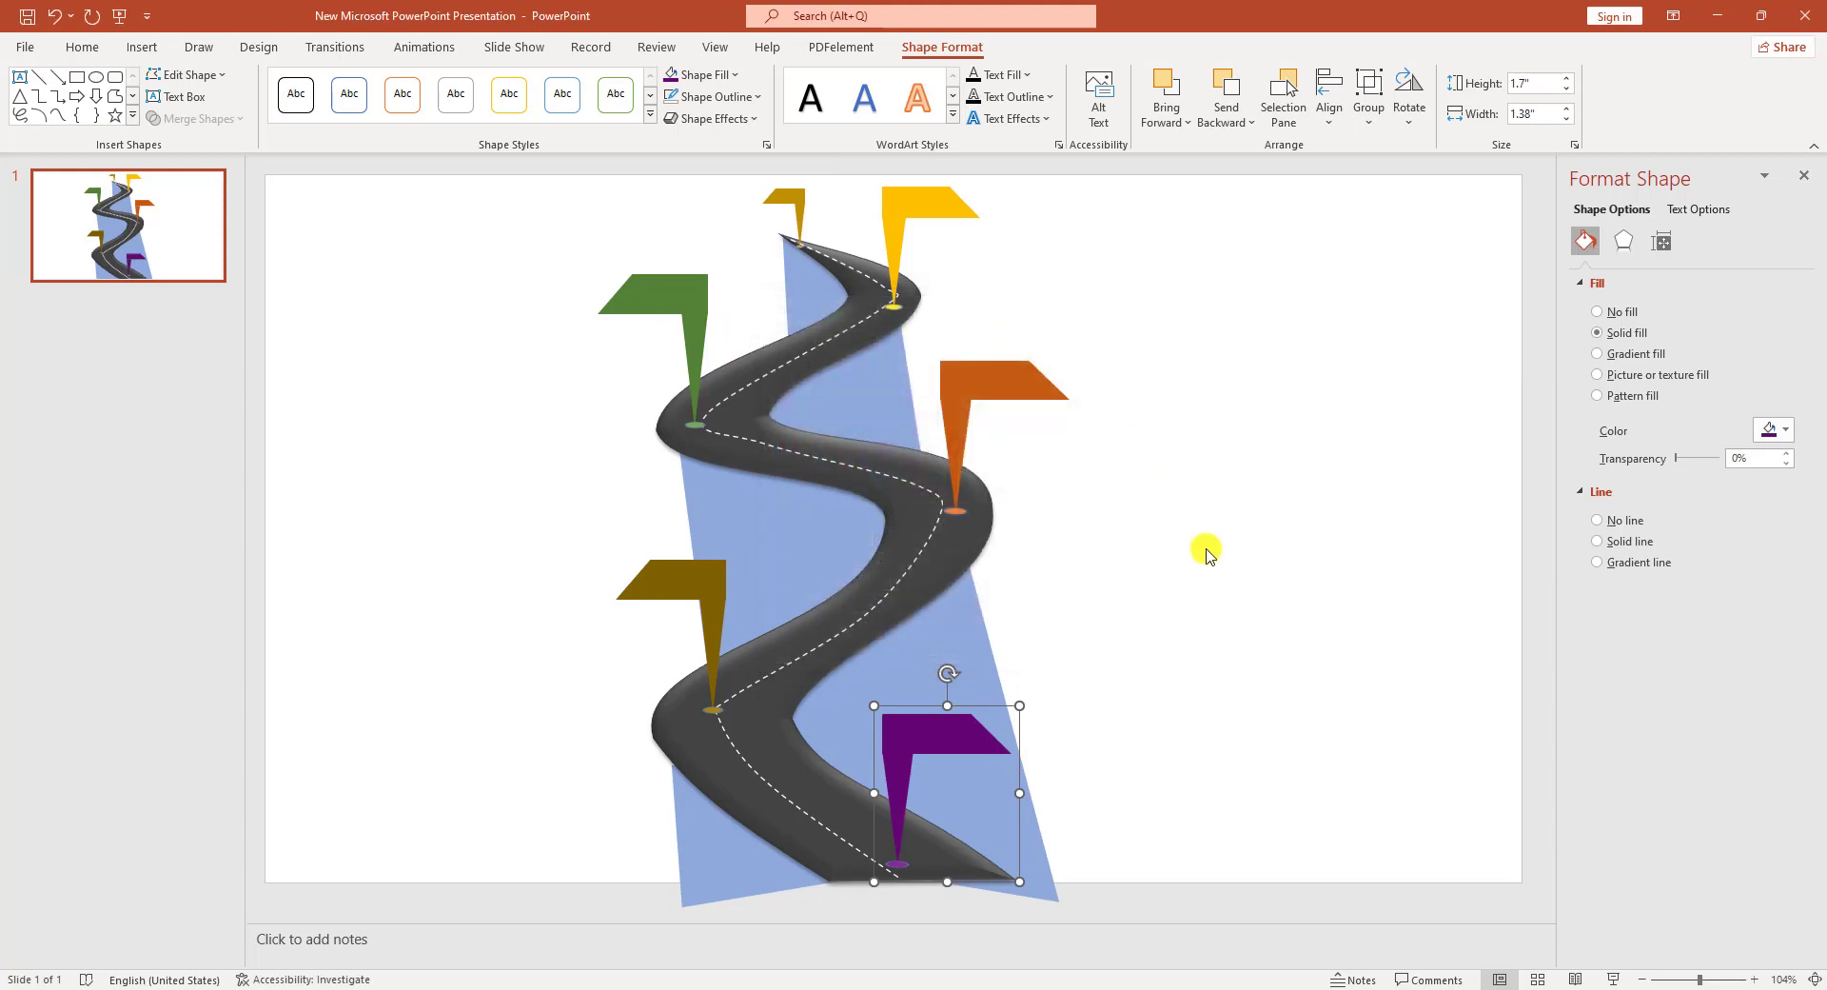
left_click(1198, 514)
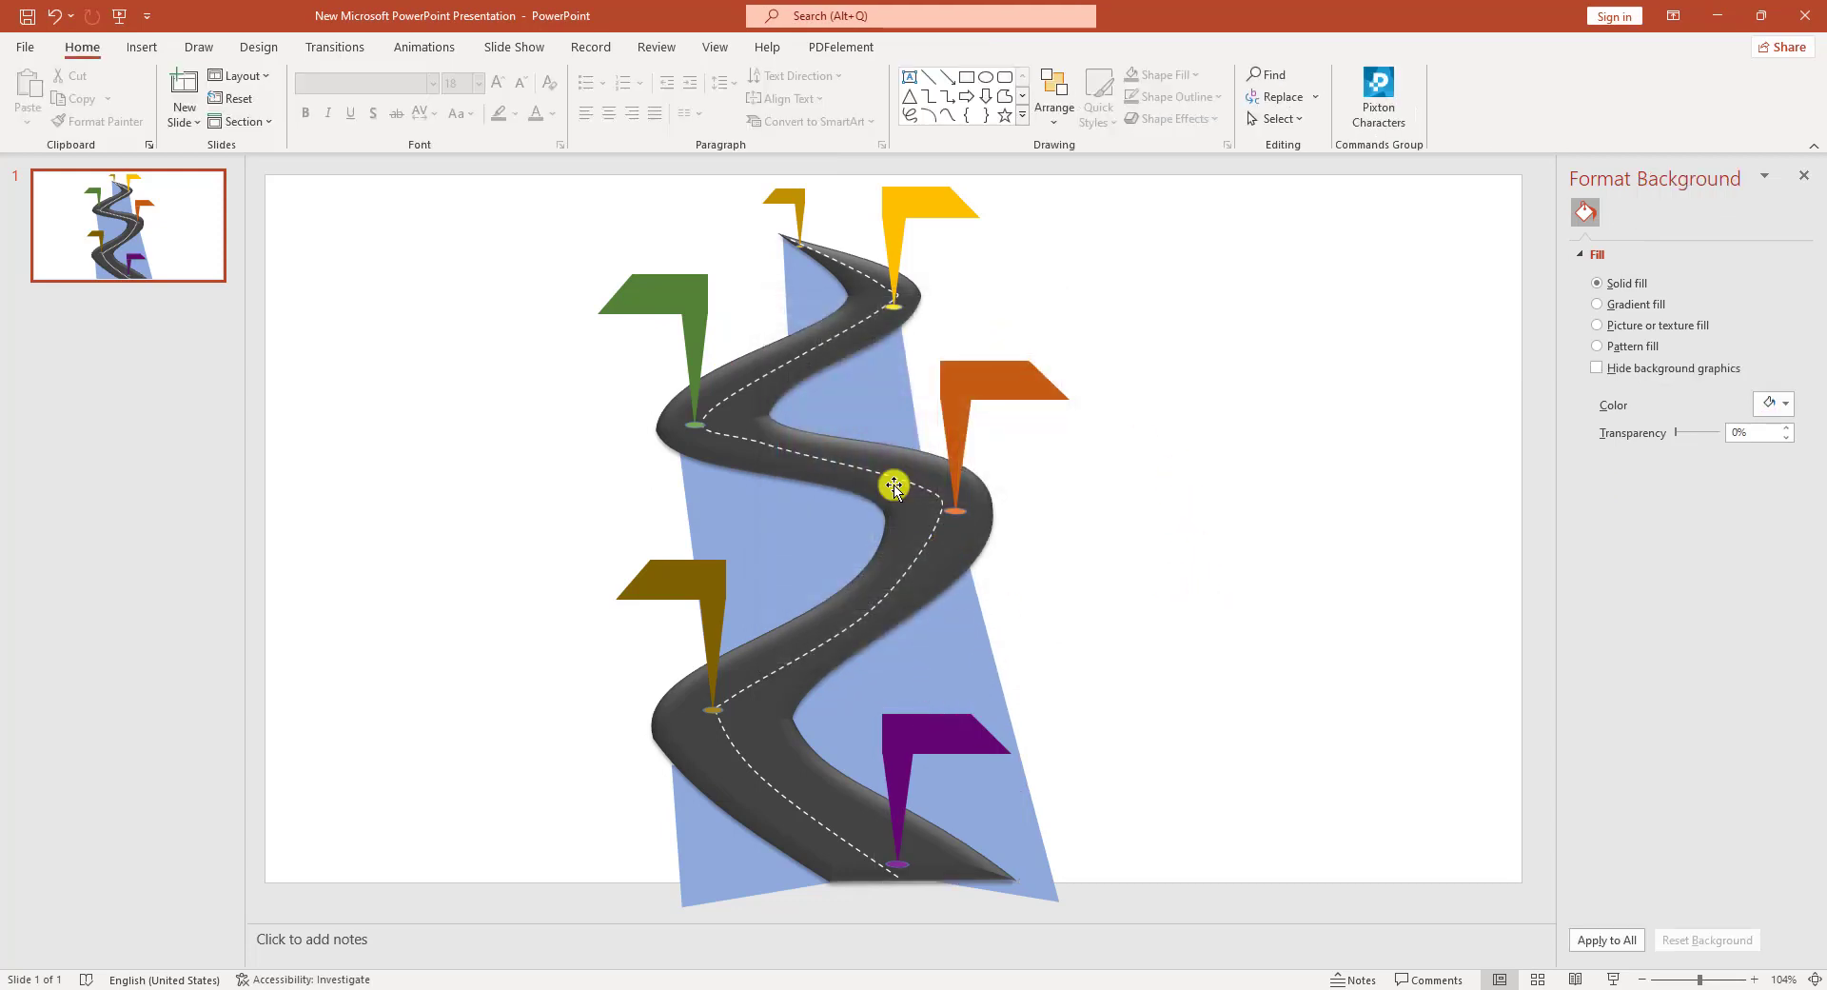
left_click(939, 734)
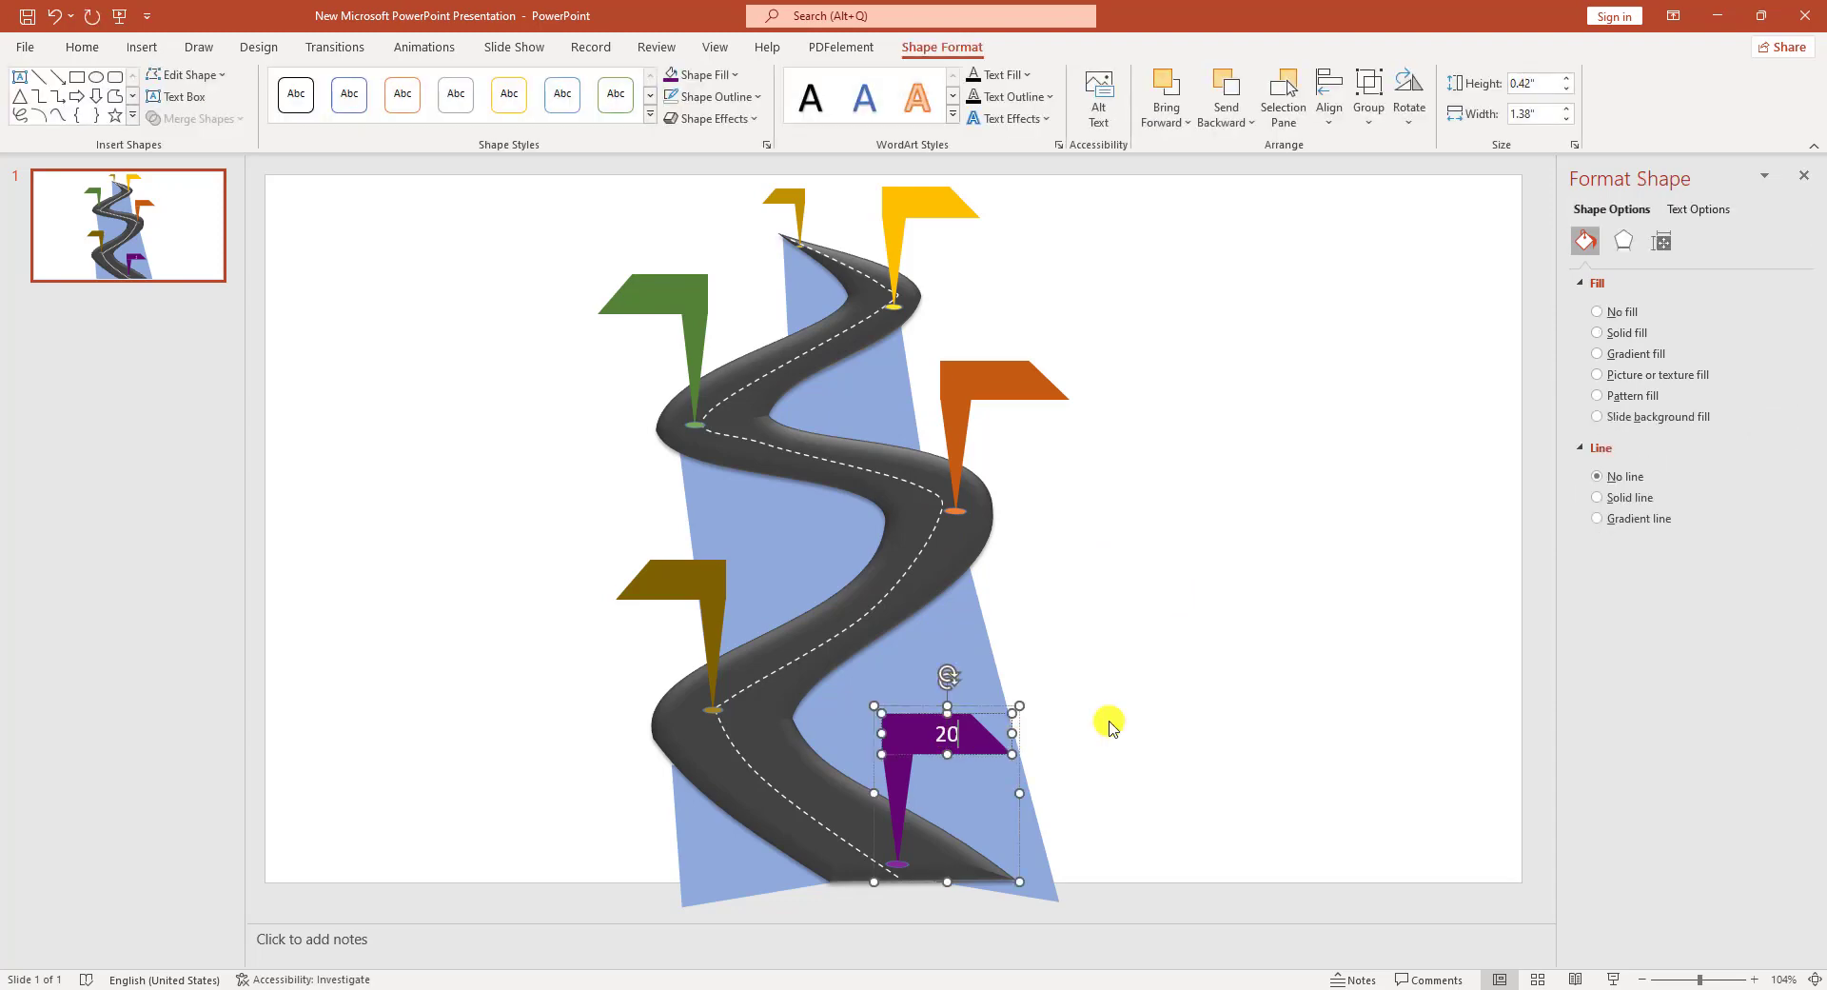
Label the purple flag 2017 and the flags above it 2018 through 2021.
type("2017")
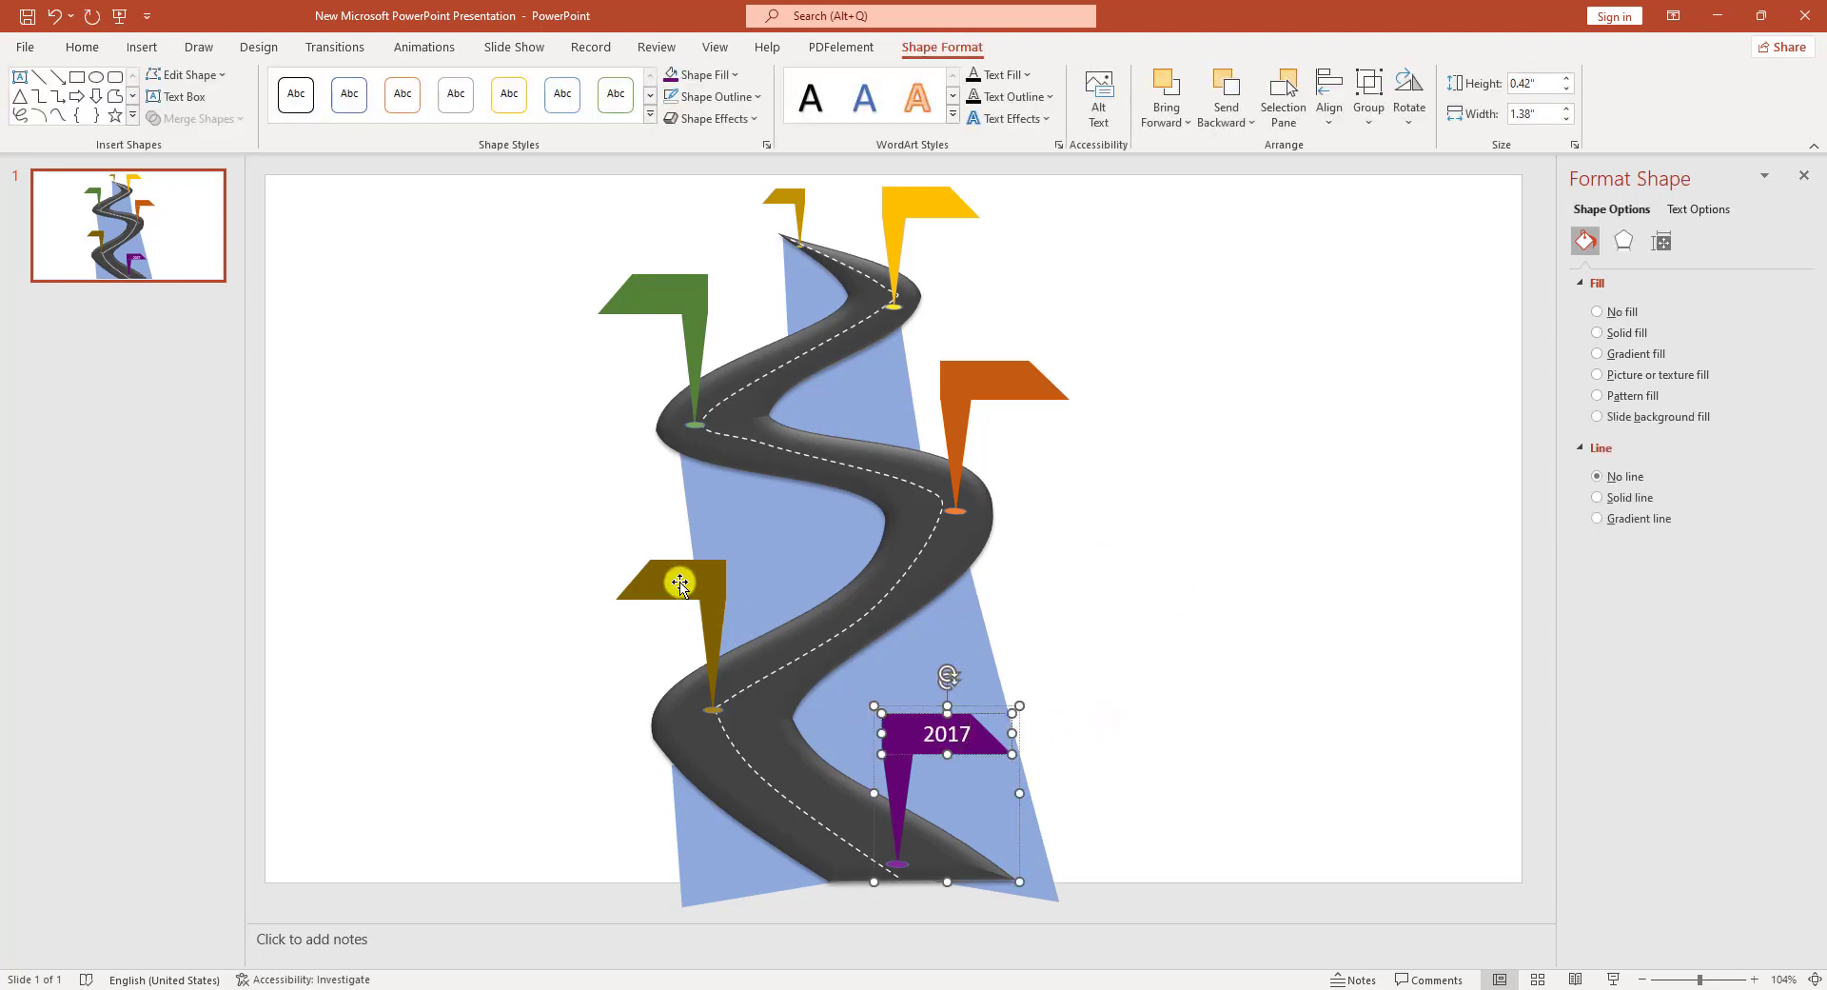
left_click(672, 581)
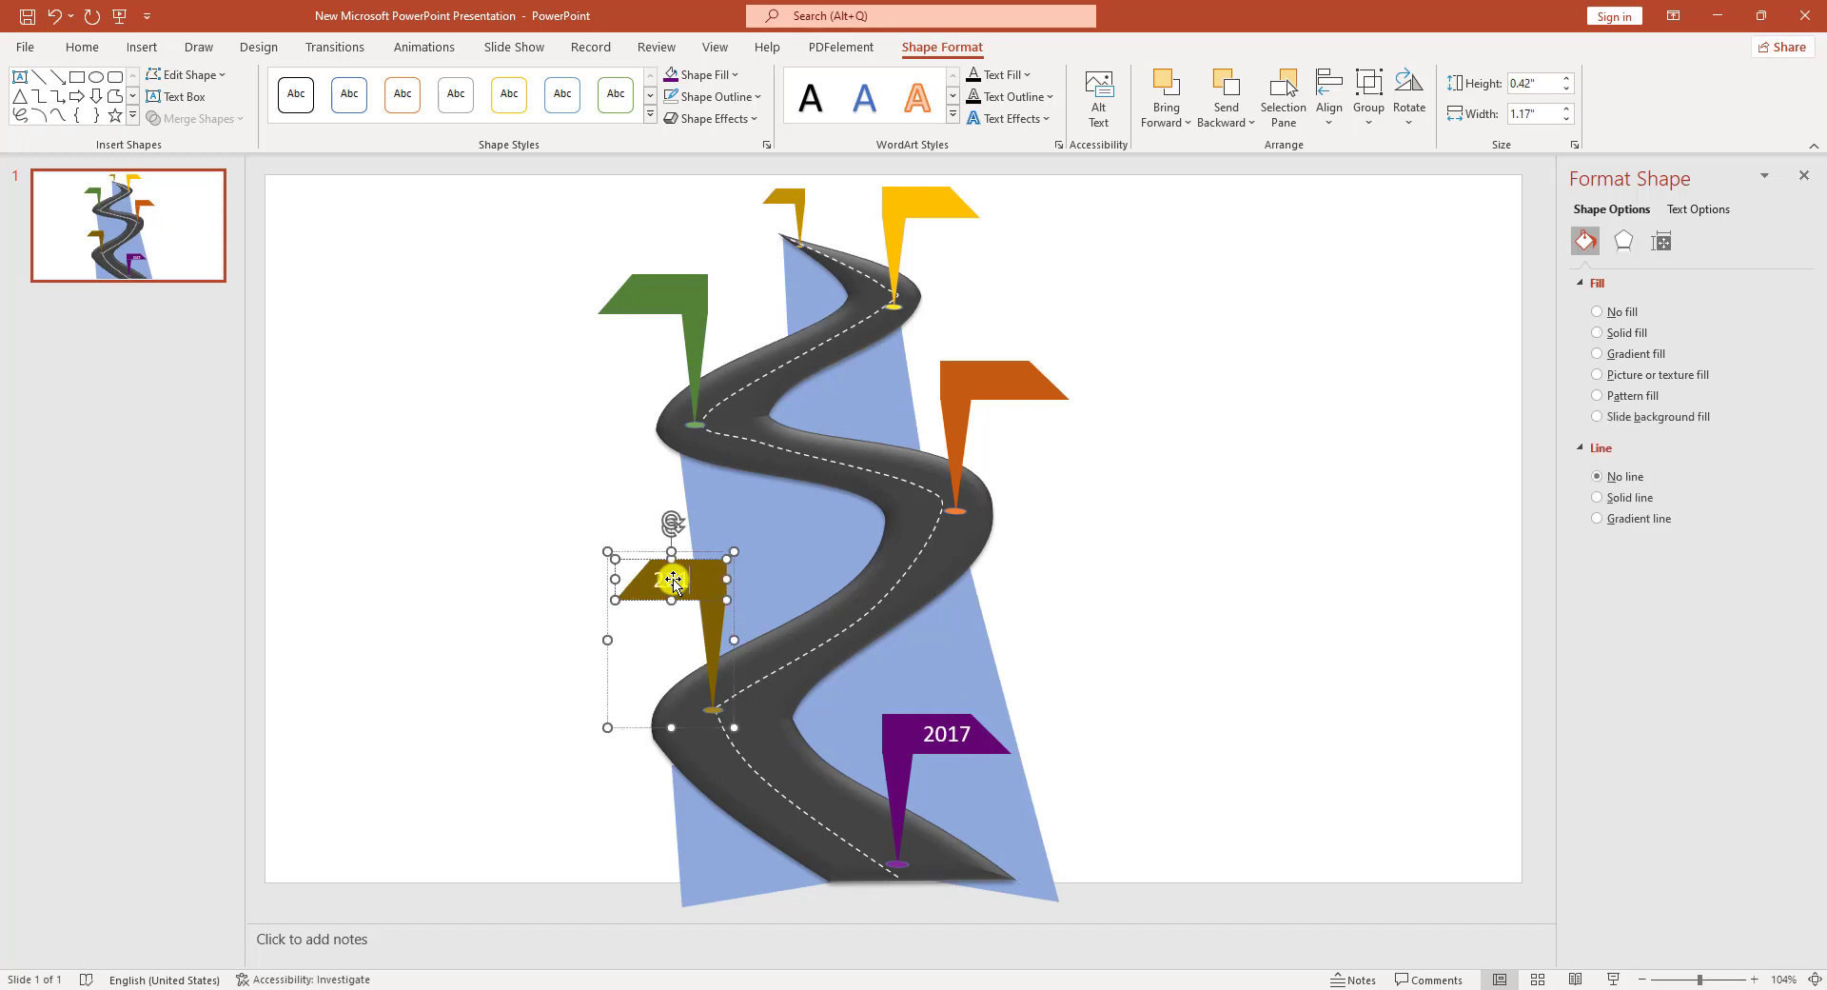
left_click(1007, 388)
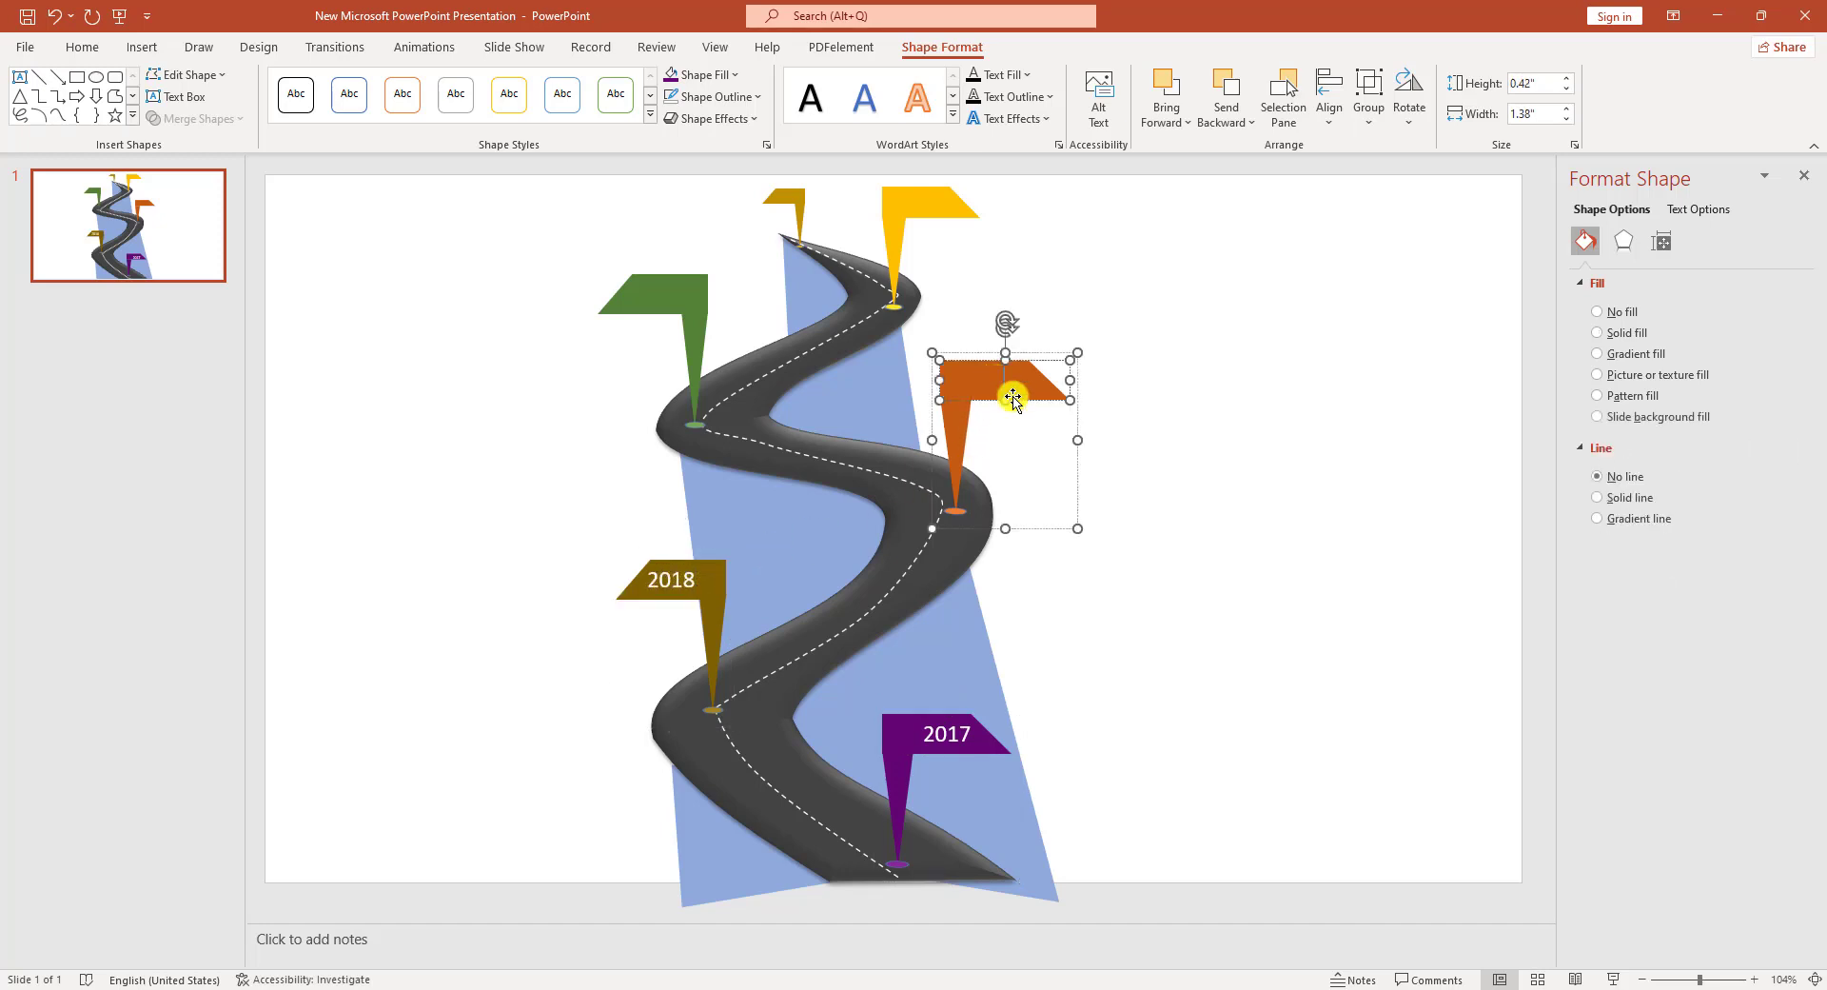
left_click(670, 292)
type("2022")
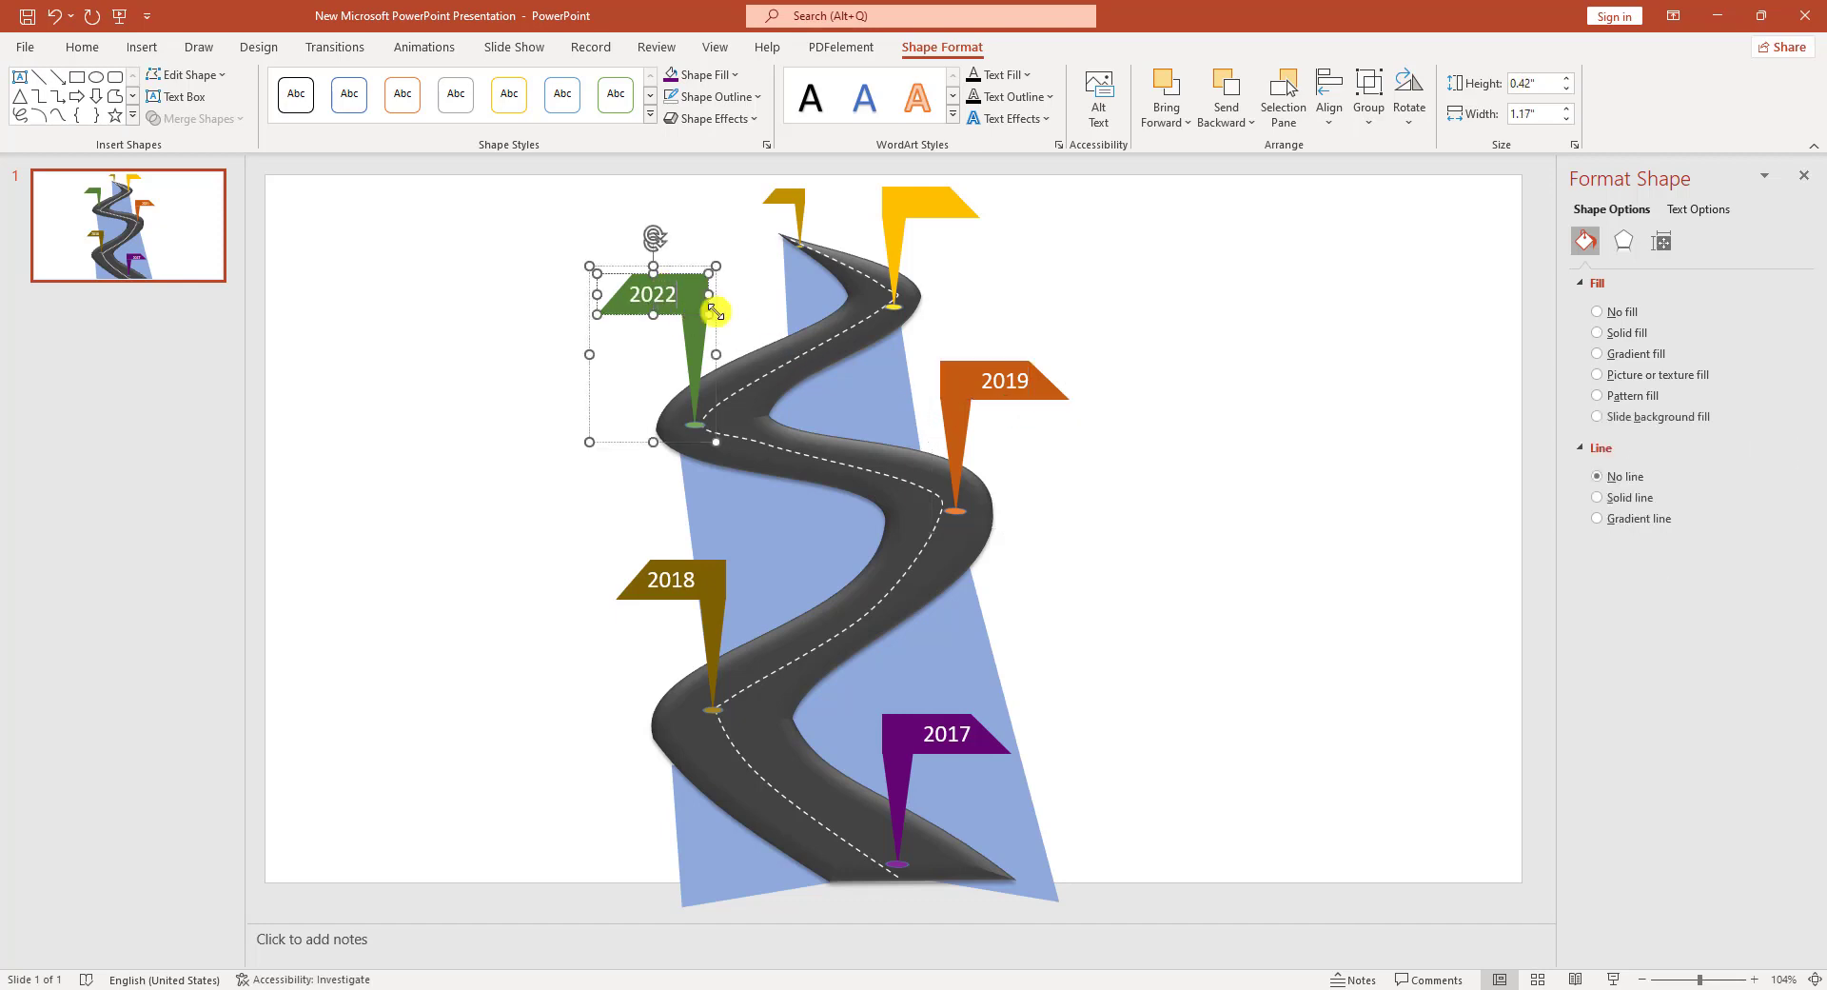
left_click(921, 202)
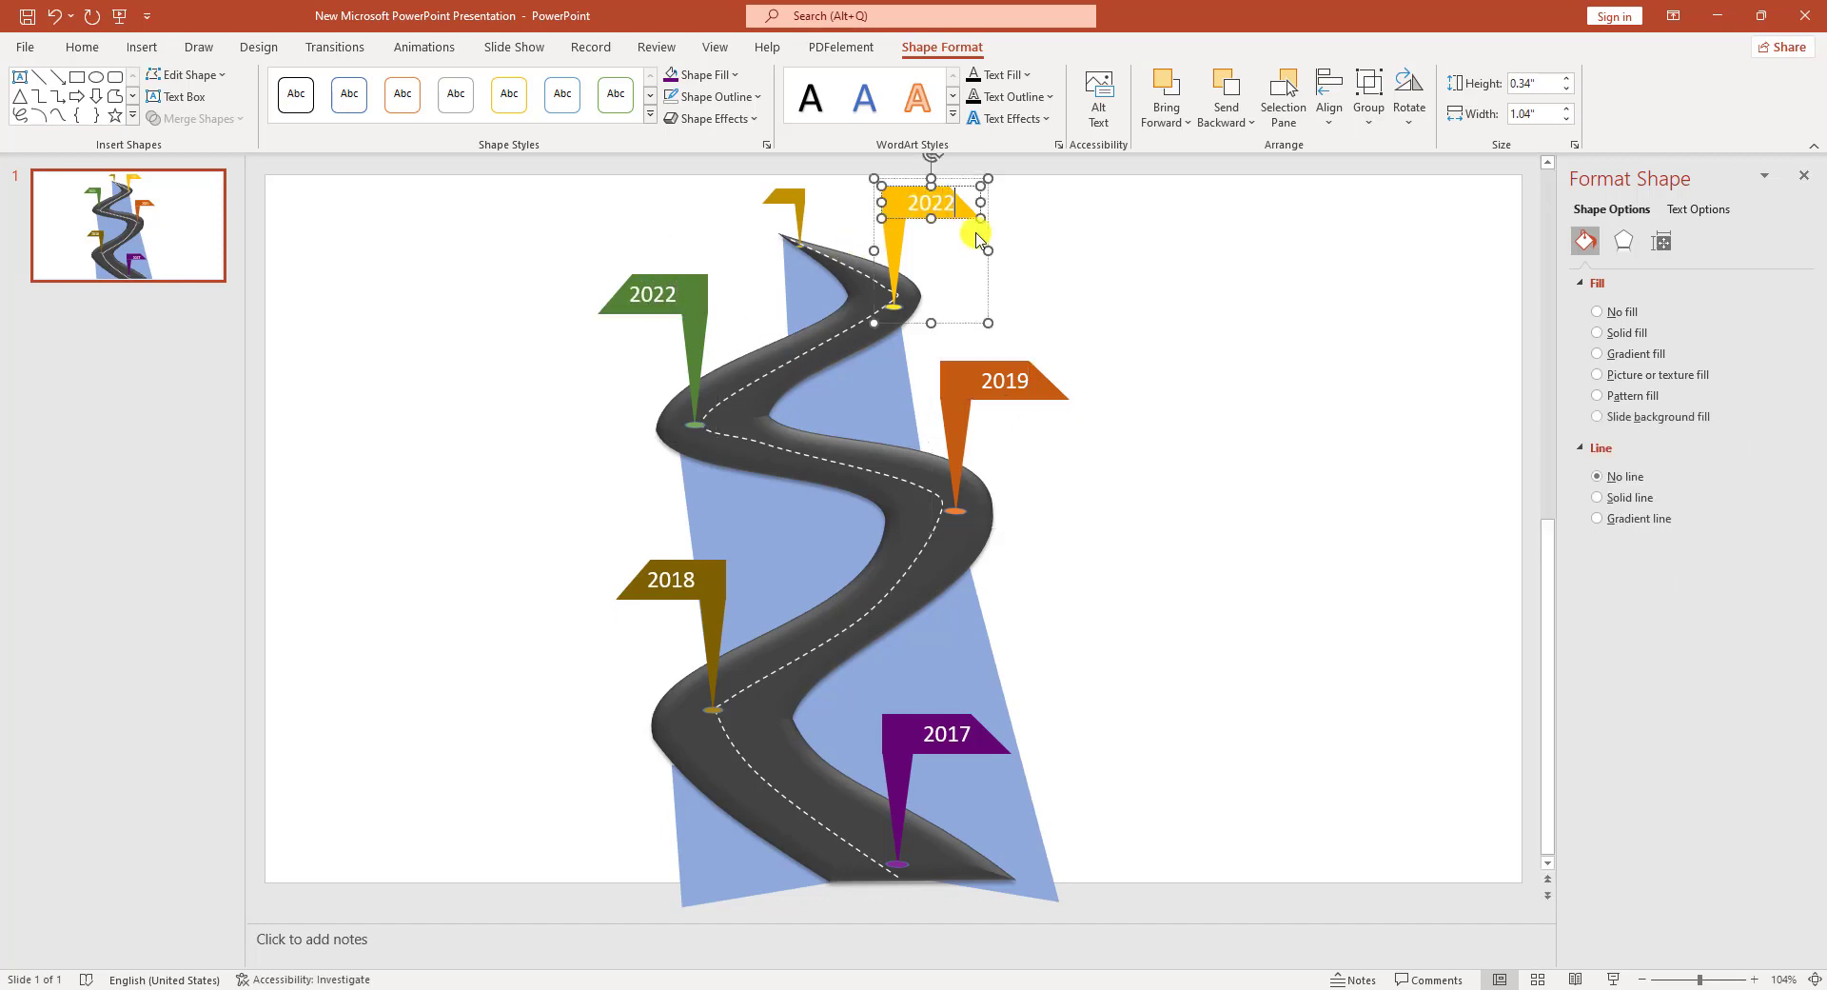
key("BackSpace")
left_click(668, 295)
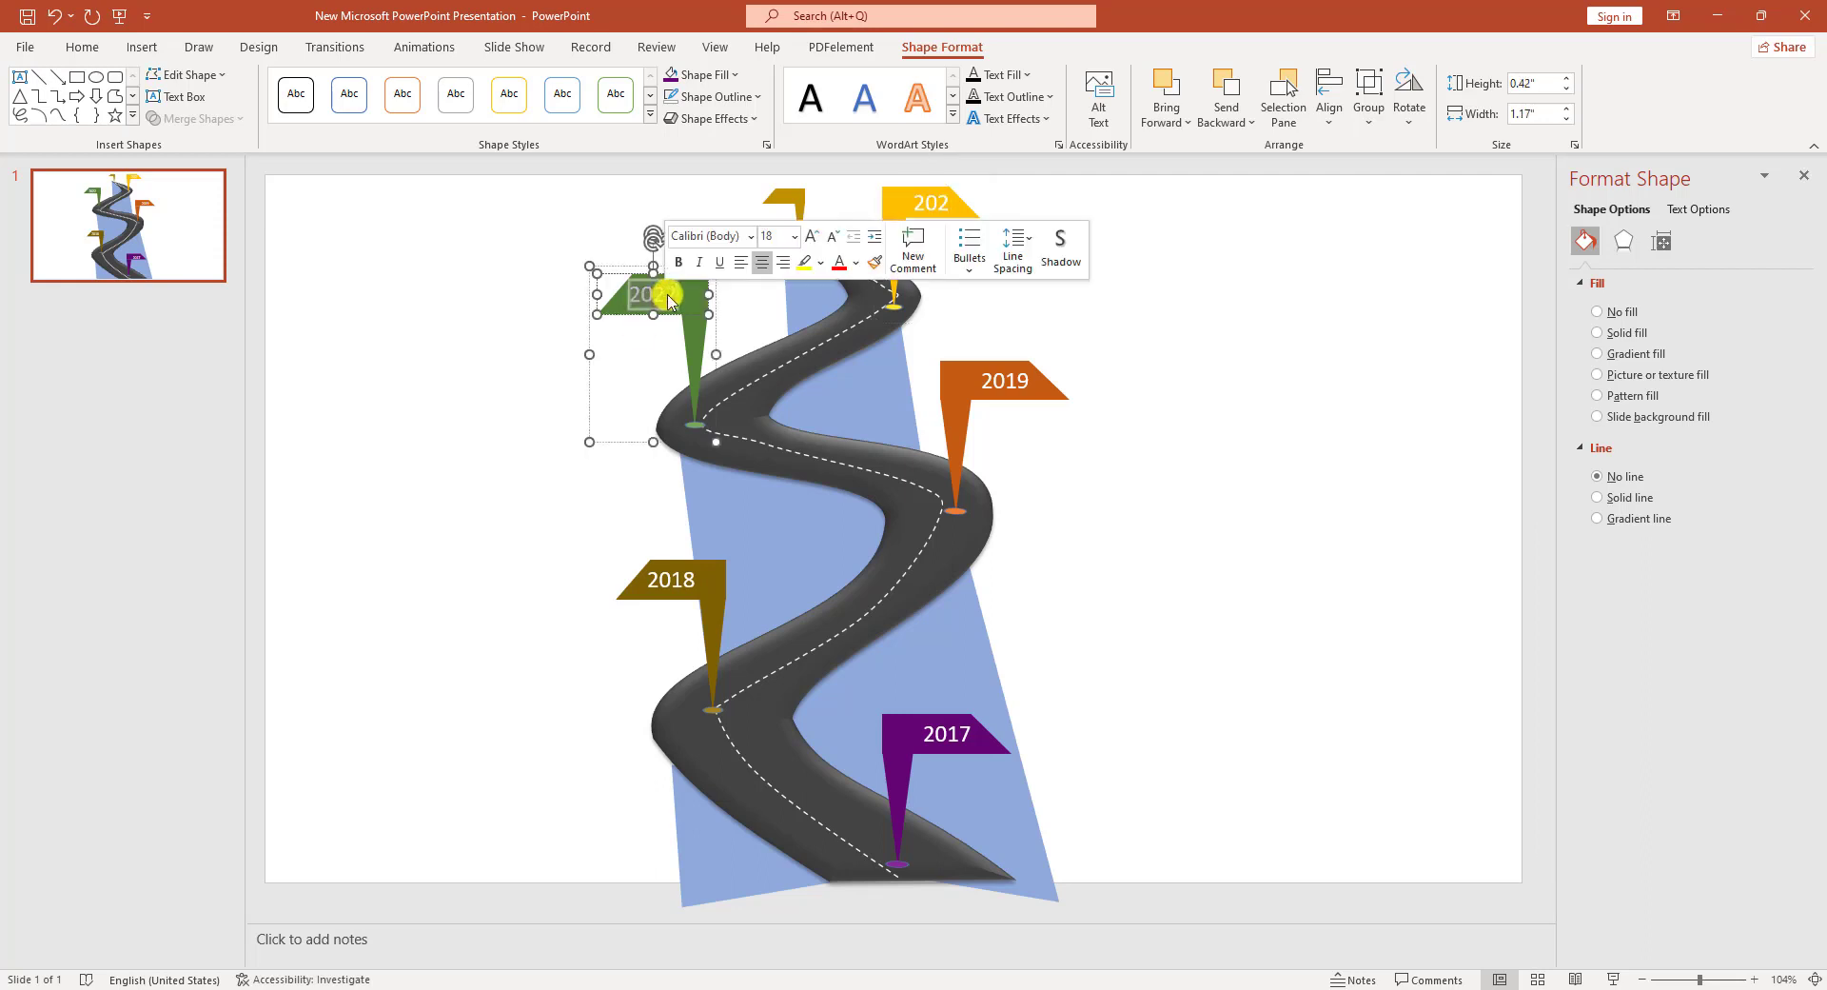
left_click(947, 204)
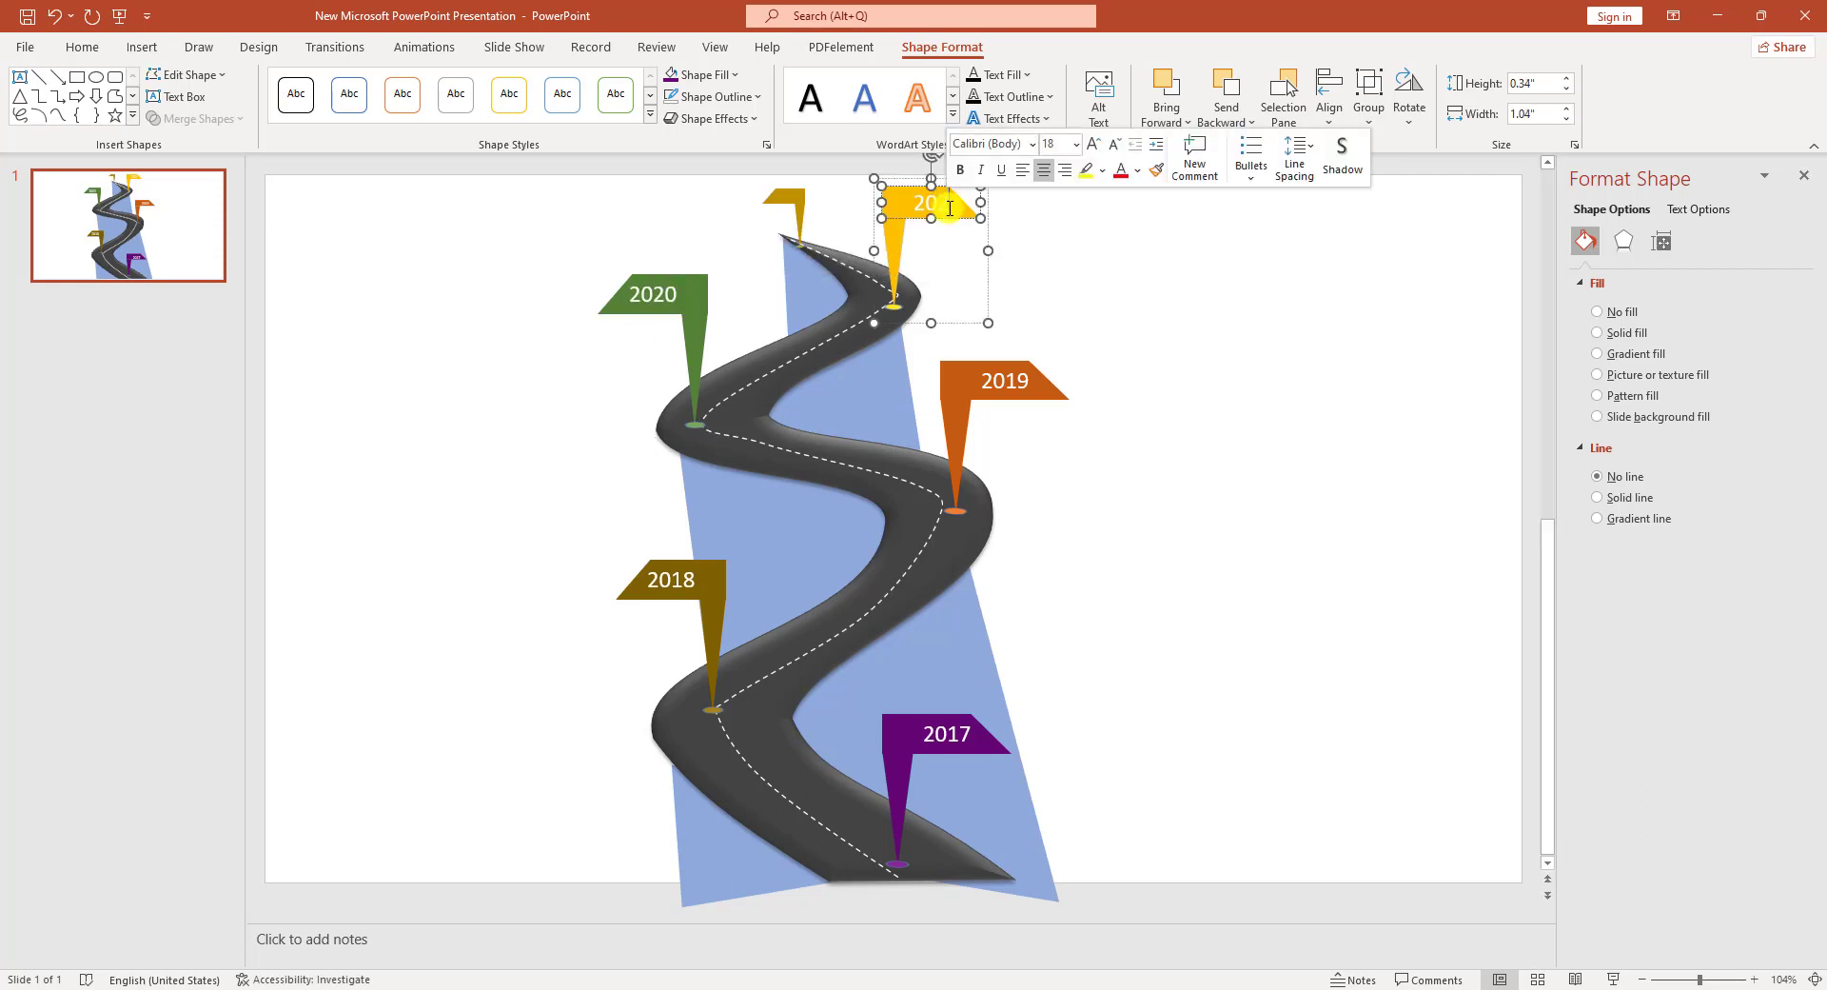
type("1")
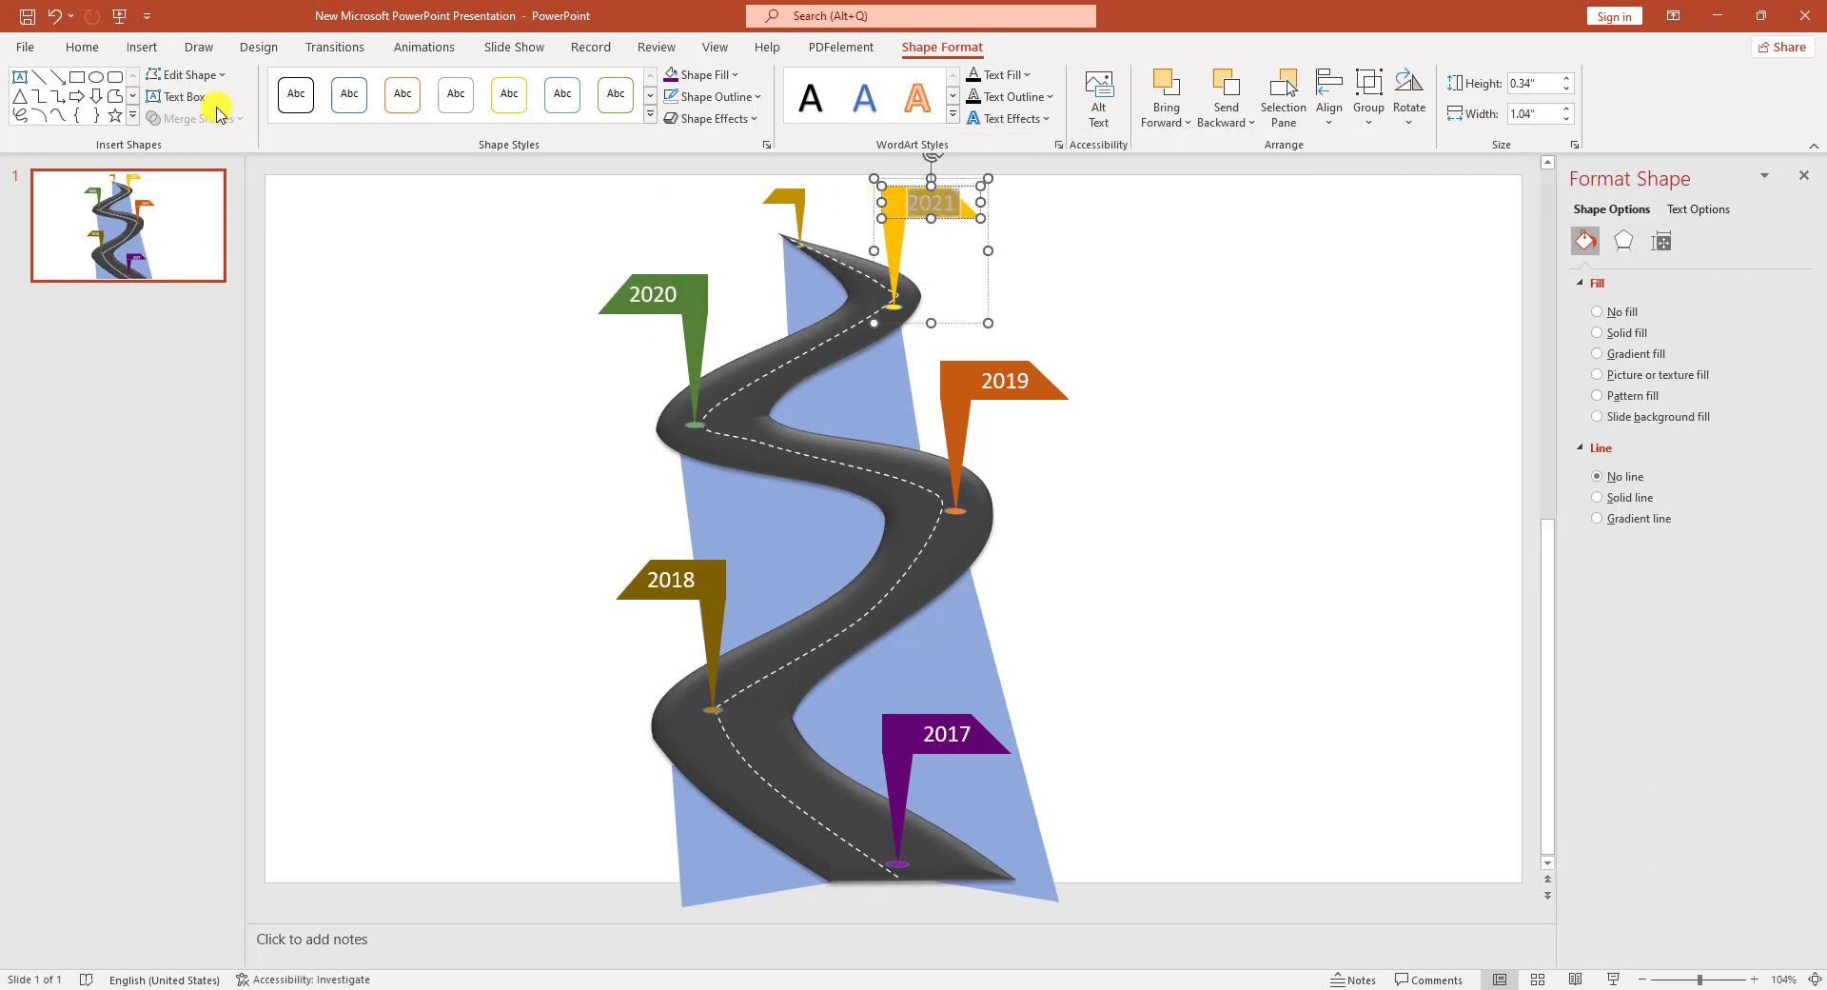
Decrease the top gold flag's label text to 10.5 pt.
left_click(82, 48)
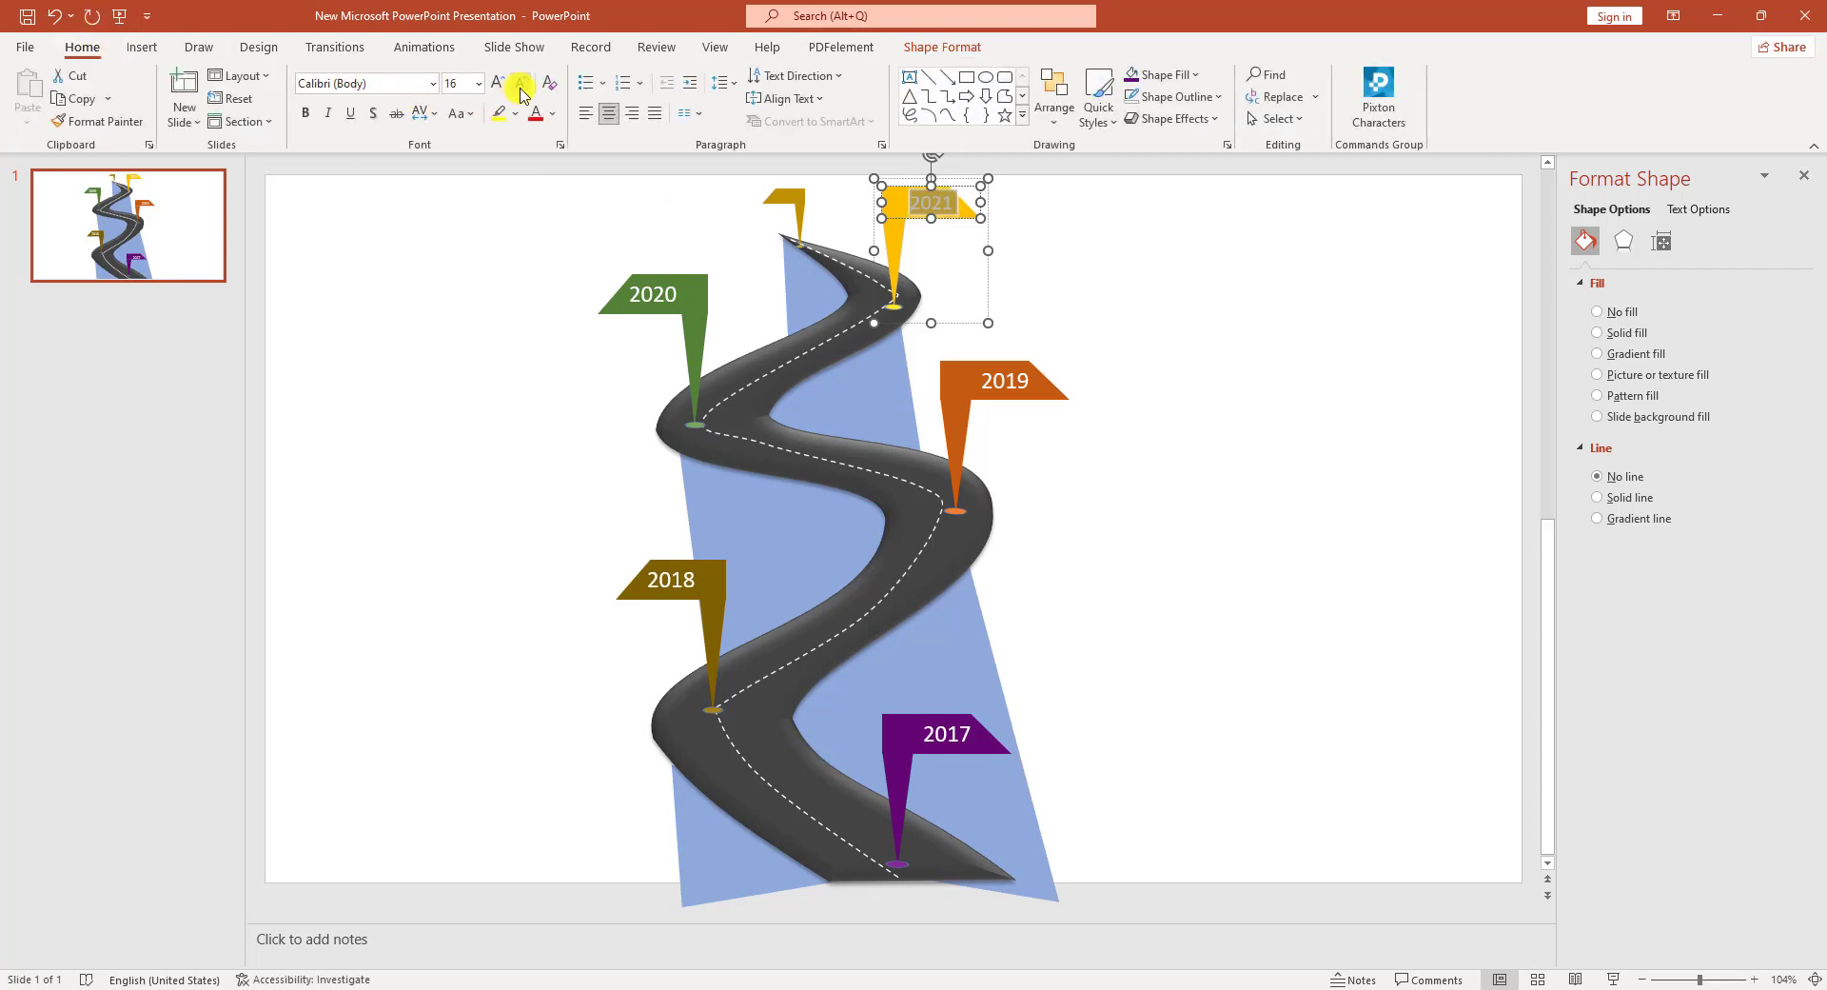
left_click(784, 203)
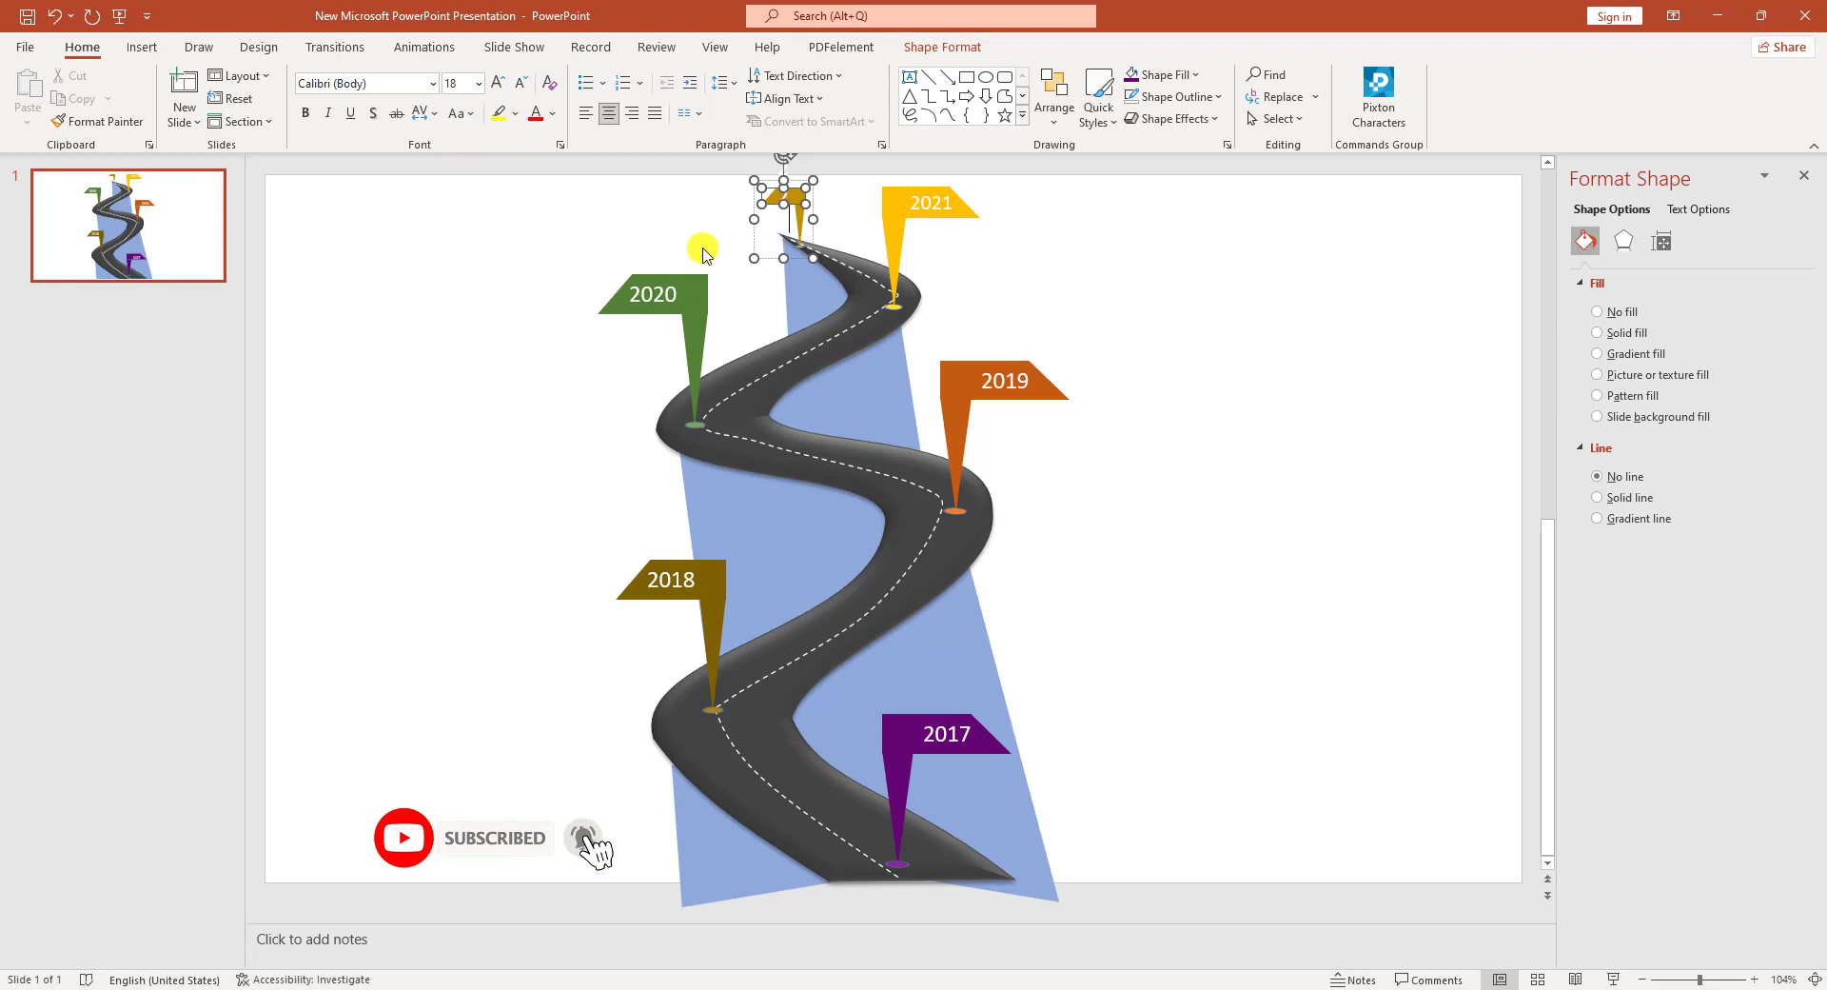
key("ctrl+a")
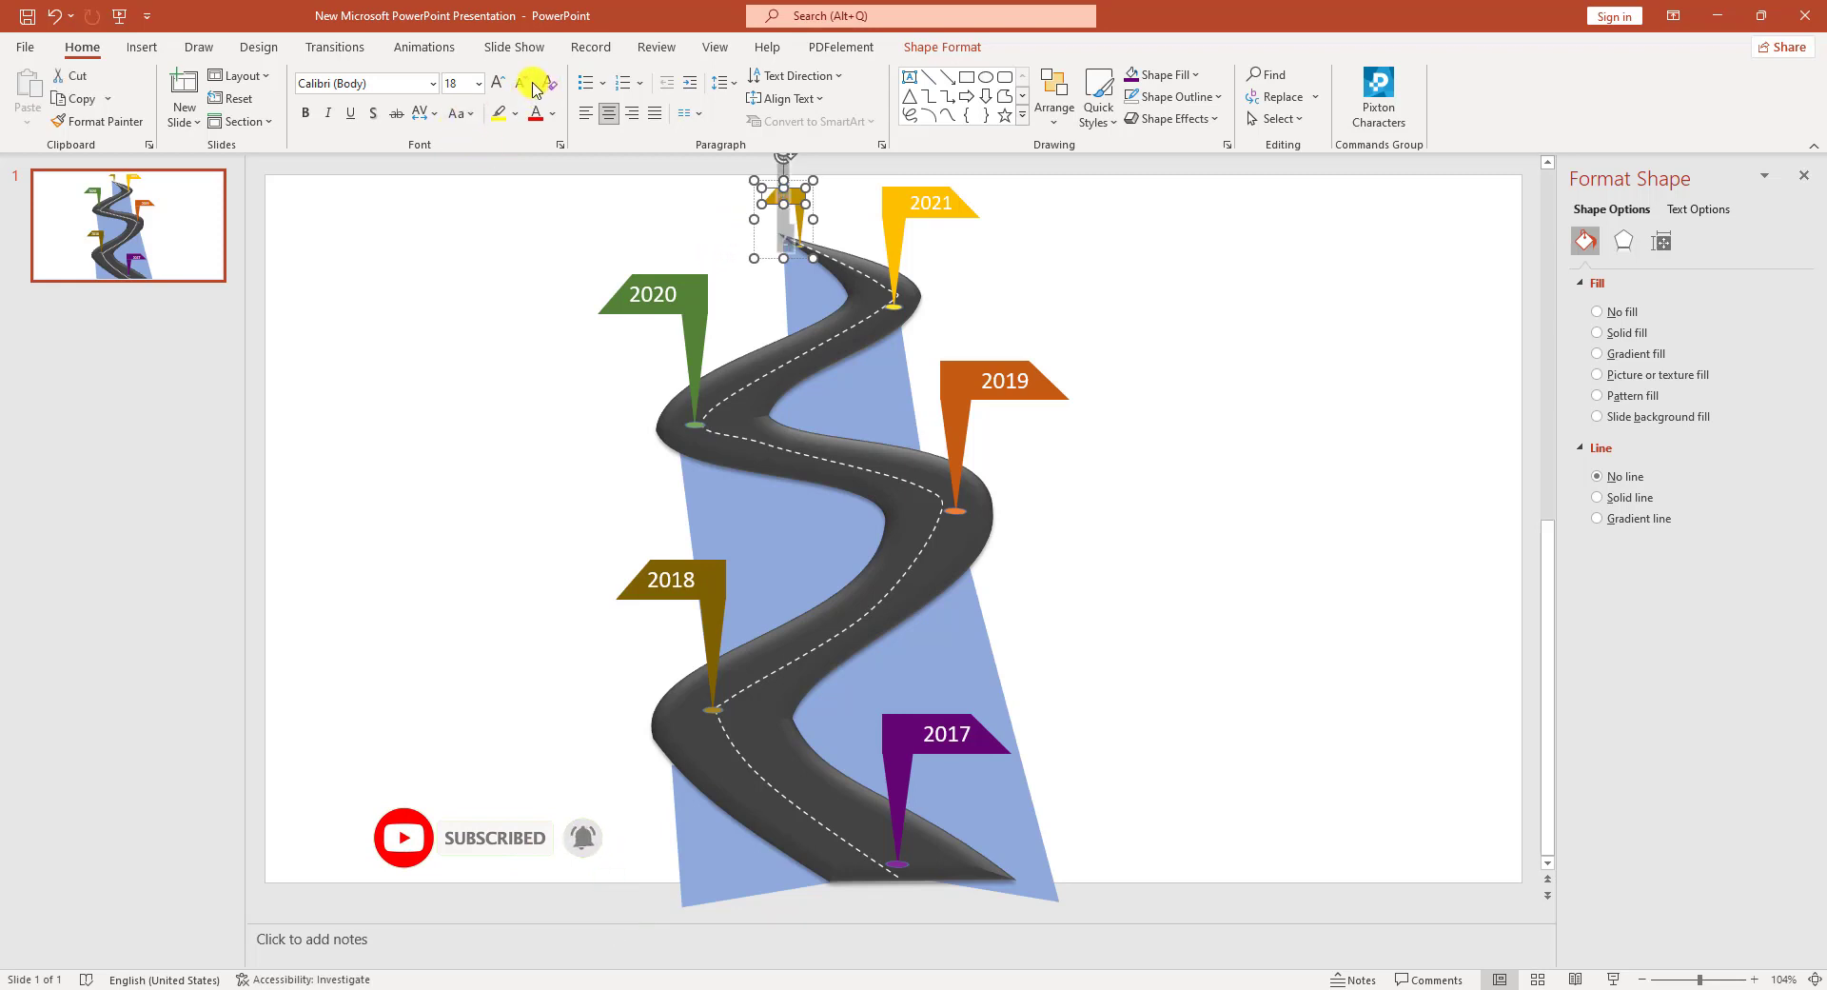
left_click(530, 84)
left_click(530, 84)
left_click(530, 83)
left_click(530, 84)
left_click(530, 83)
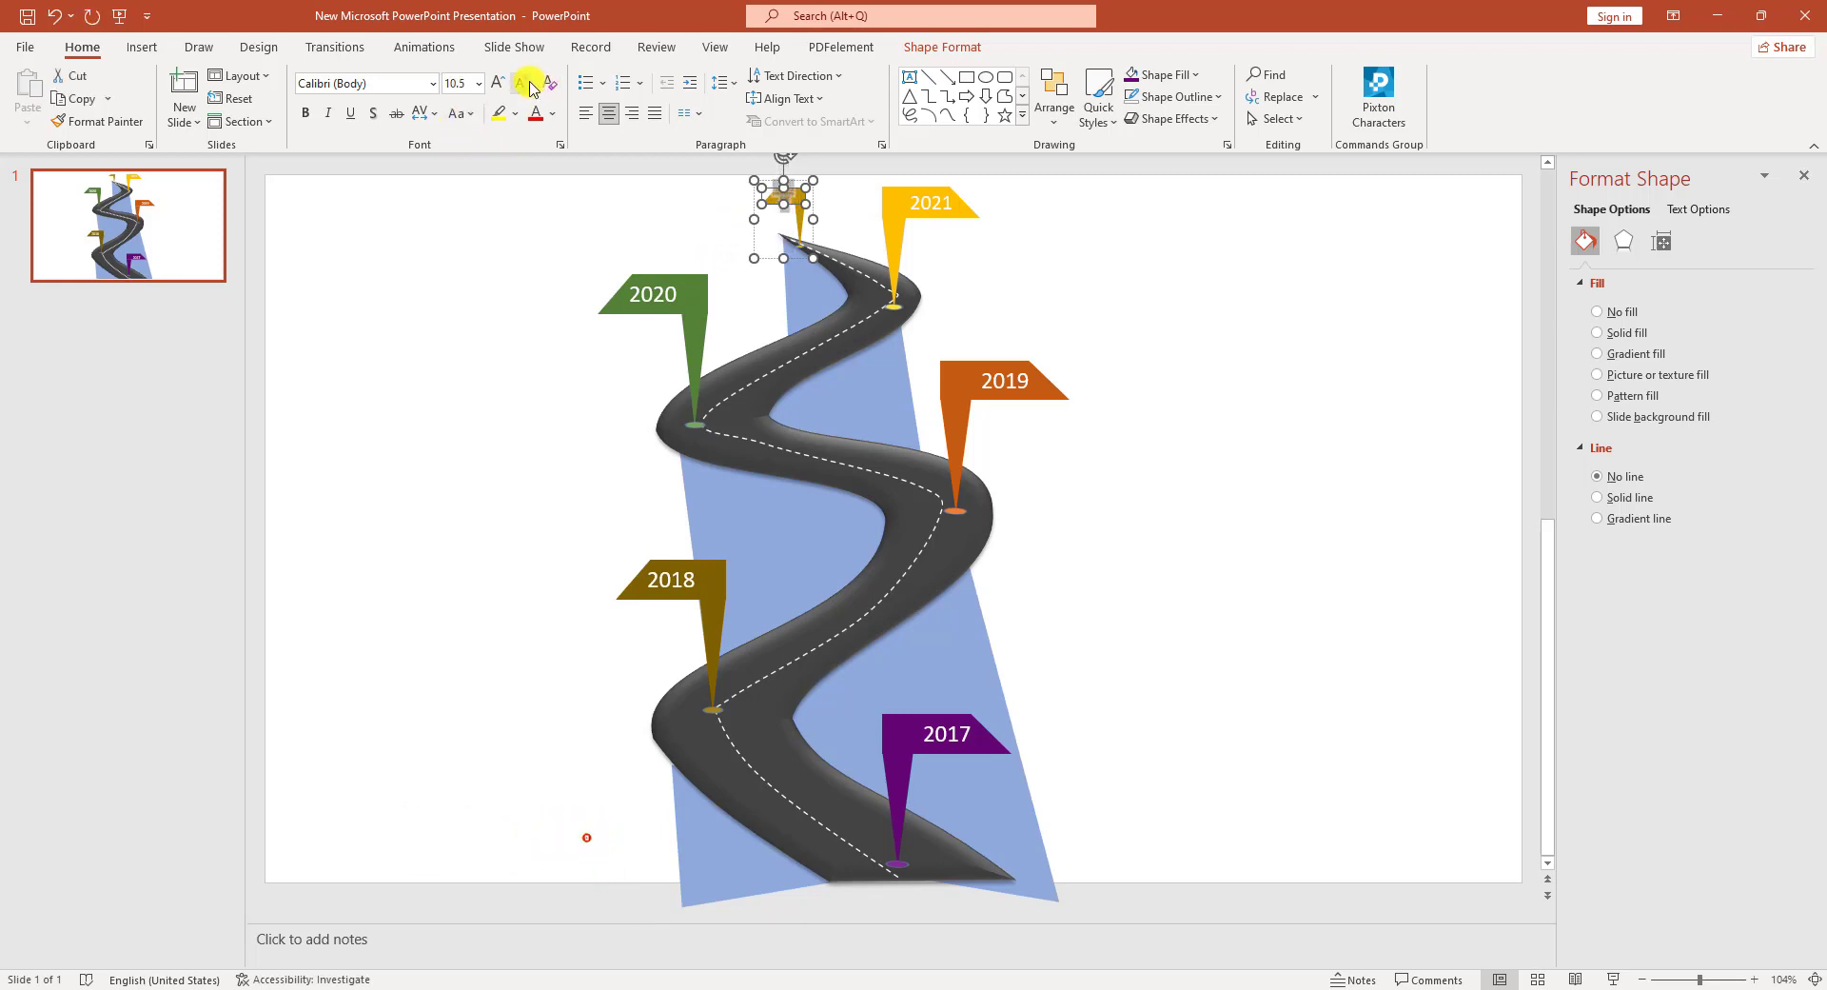
left_click(530, 84)
left_click(1222, 393)
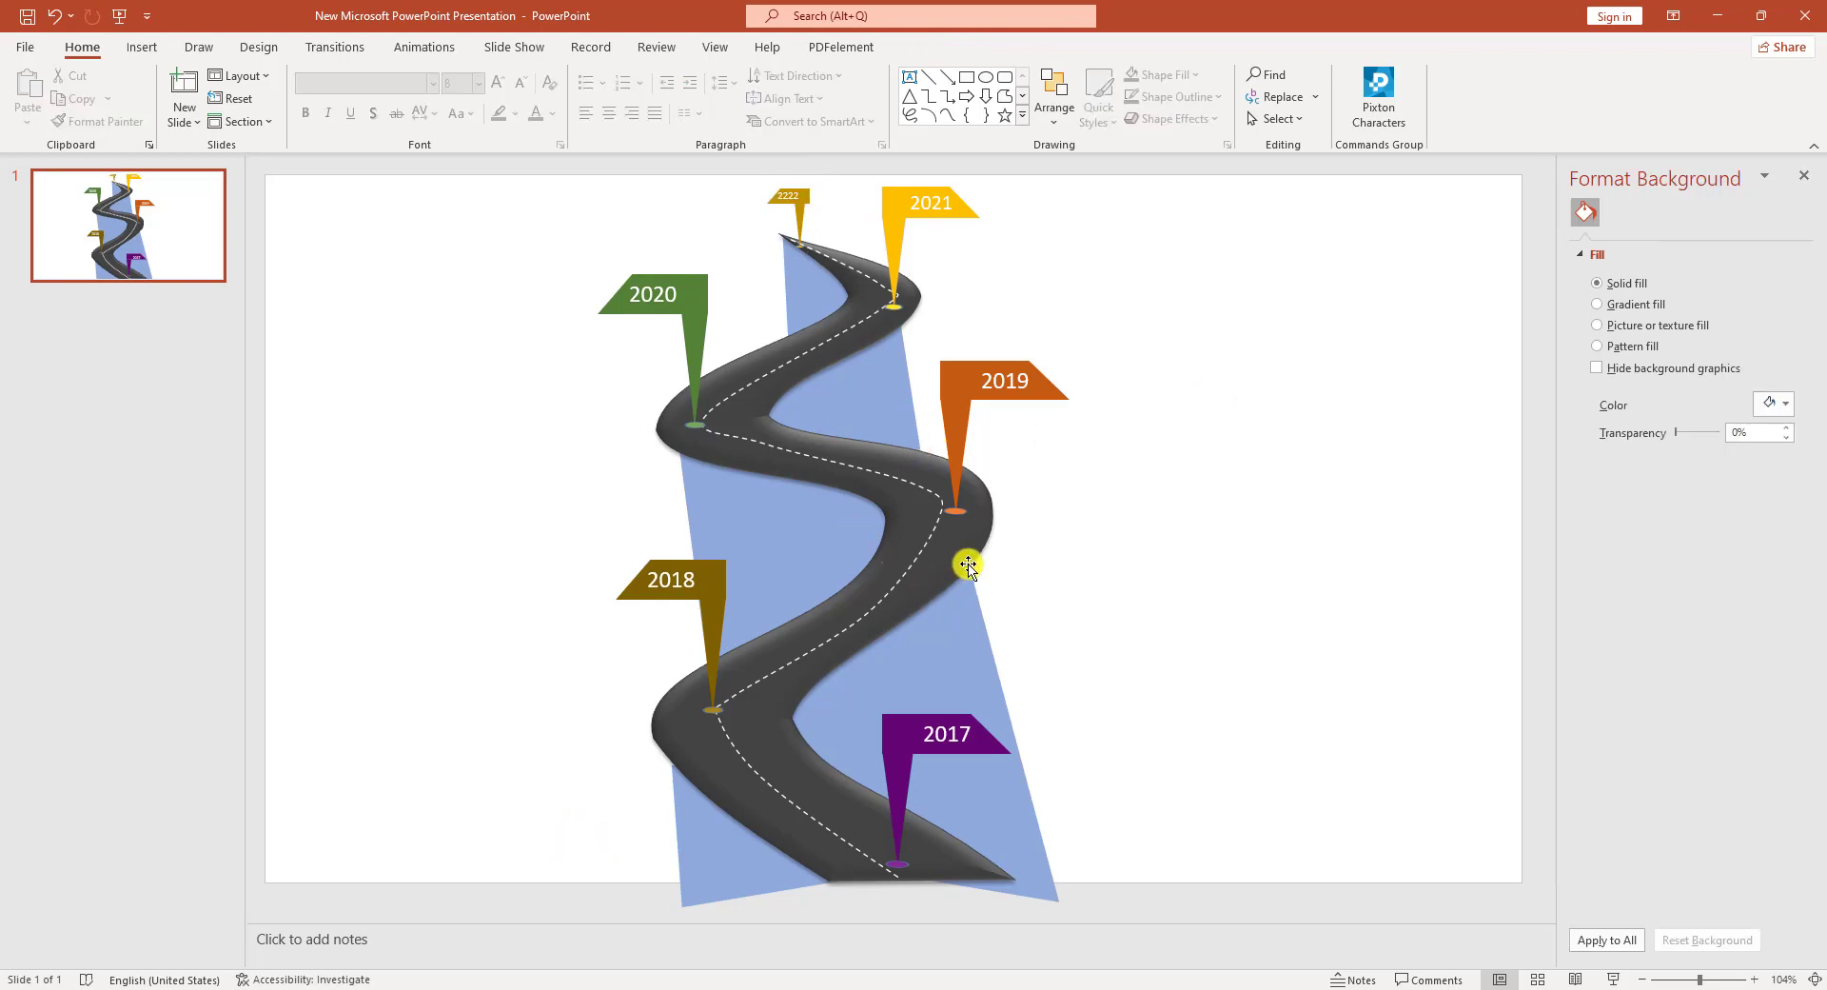
left_click(138, 47)
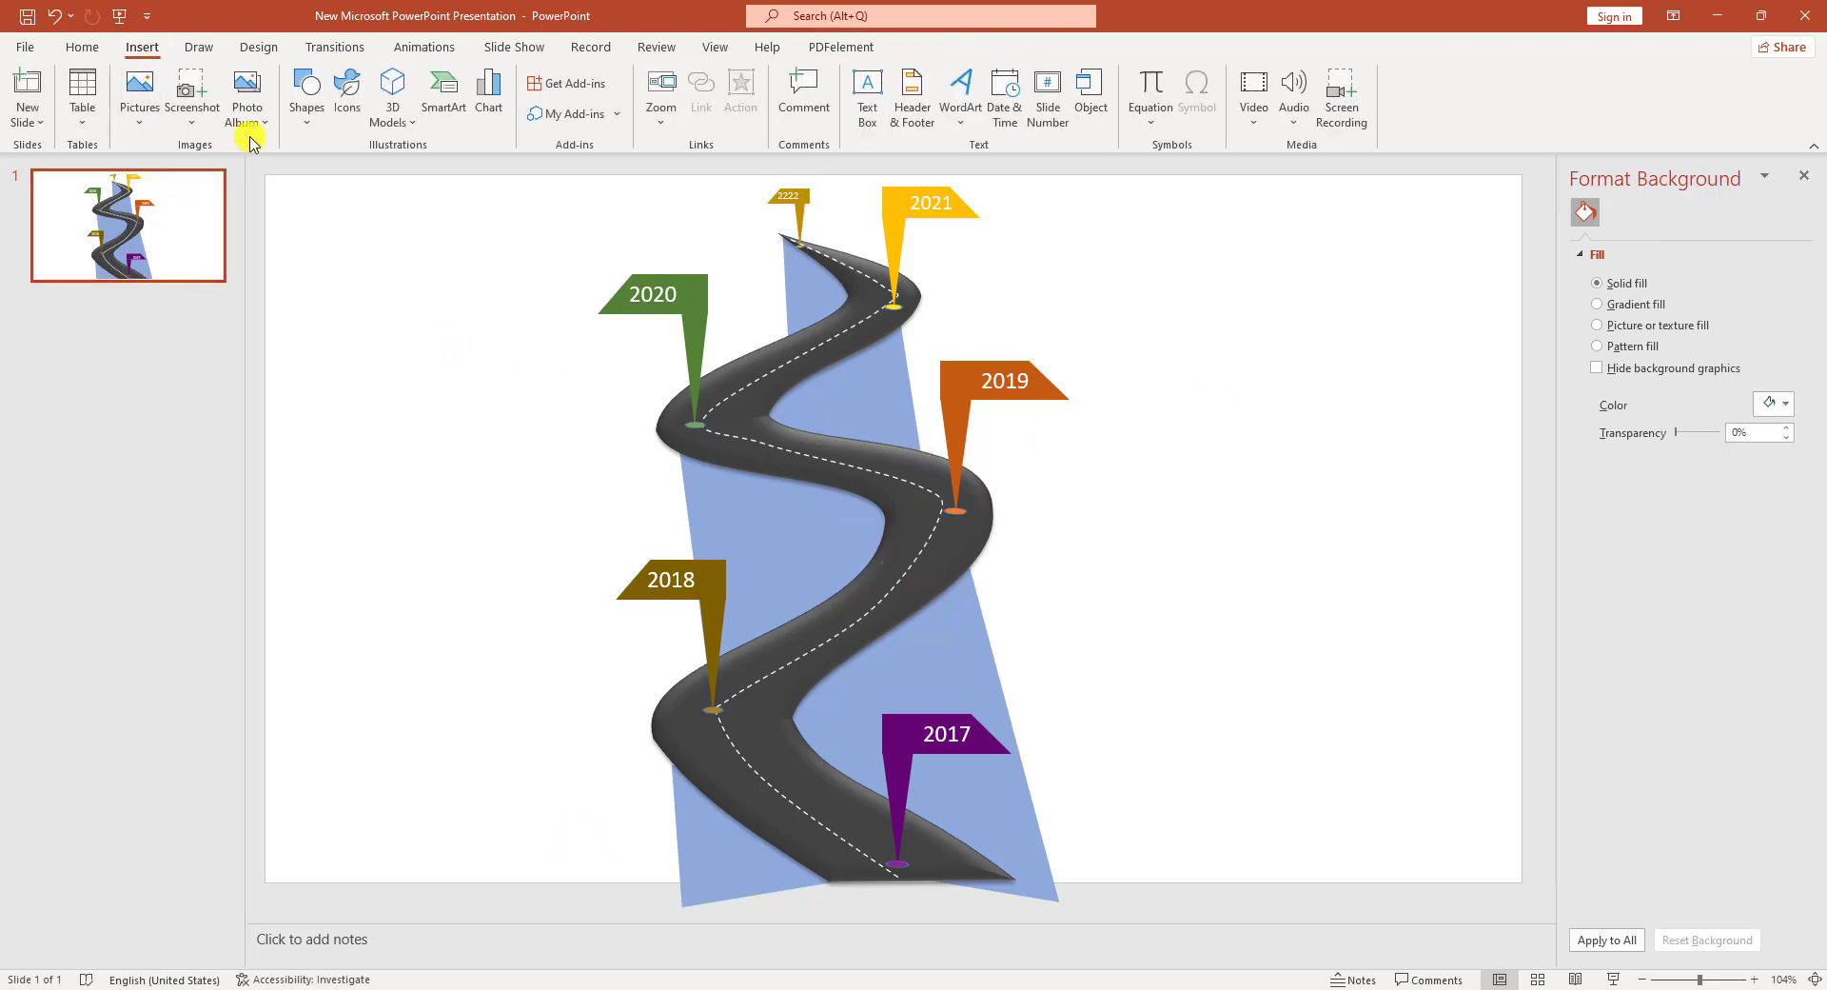
Draw a text box beside the 2017 flag reading 'Your Text Here. Please Write here'.
left_click(305, 105)
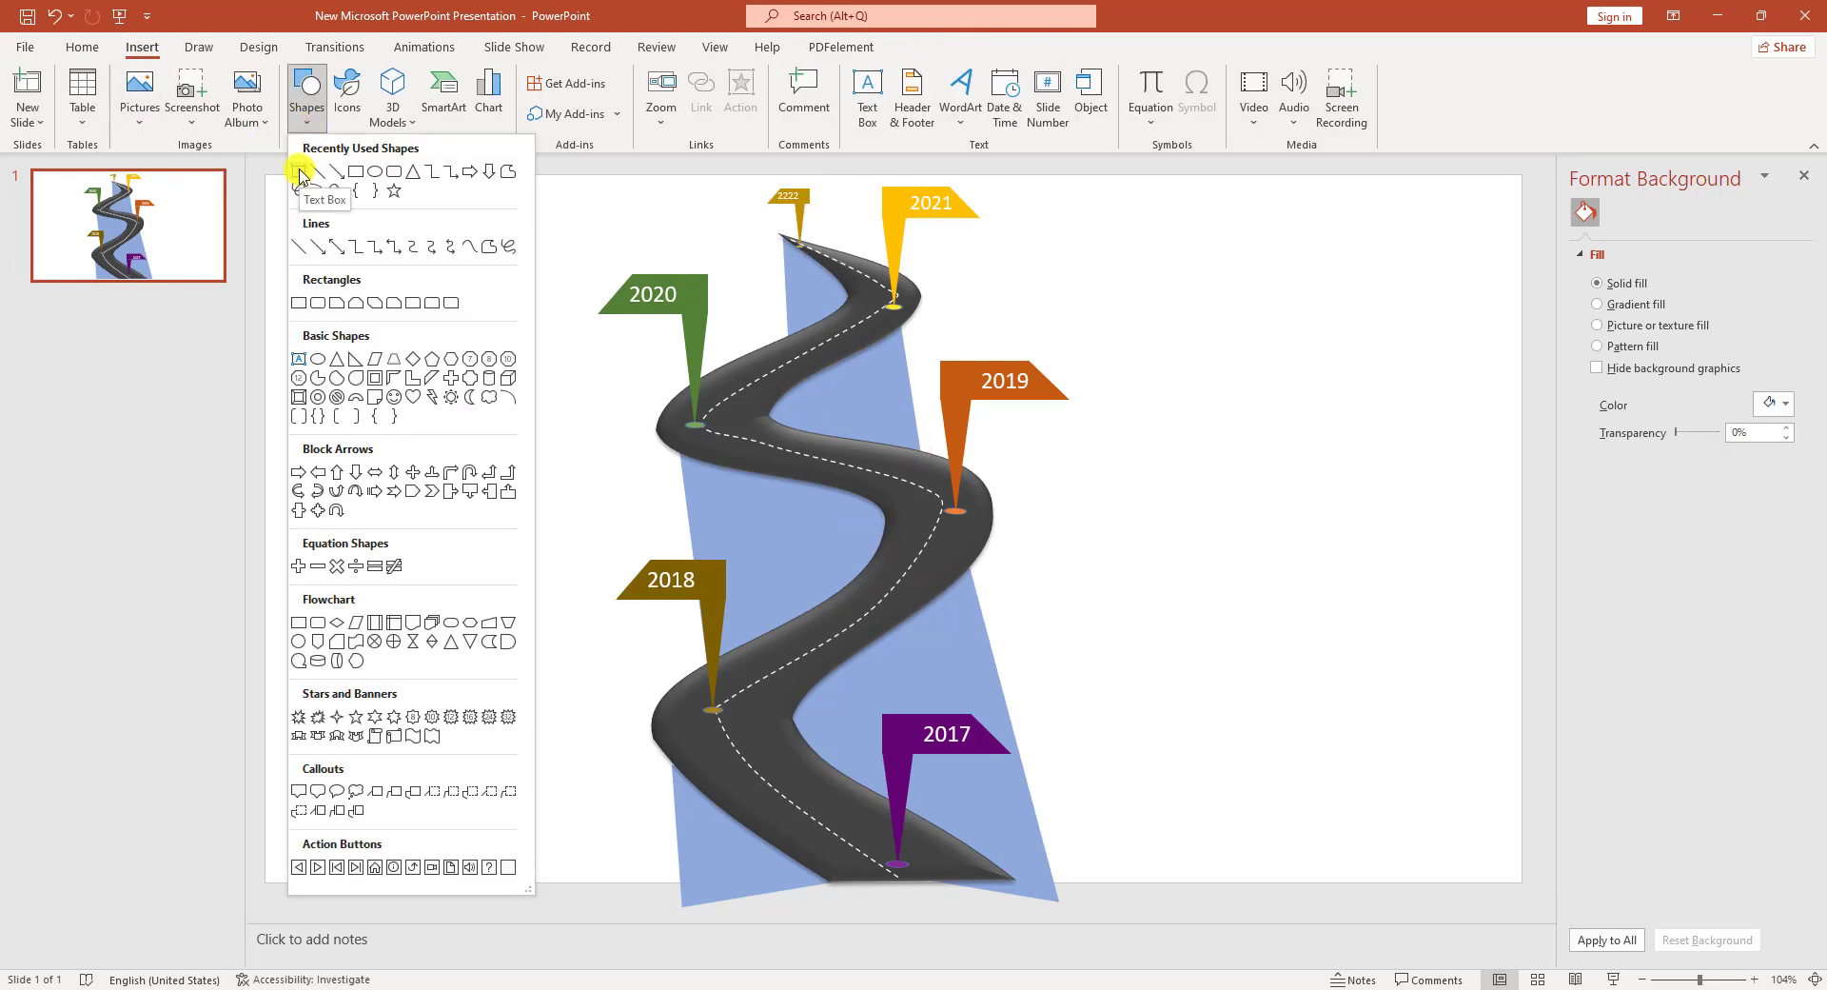
left_click(300, 173)
left_click_drag(1032, 731, 1108, 782)
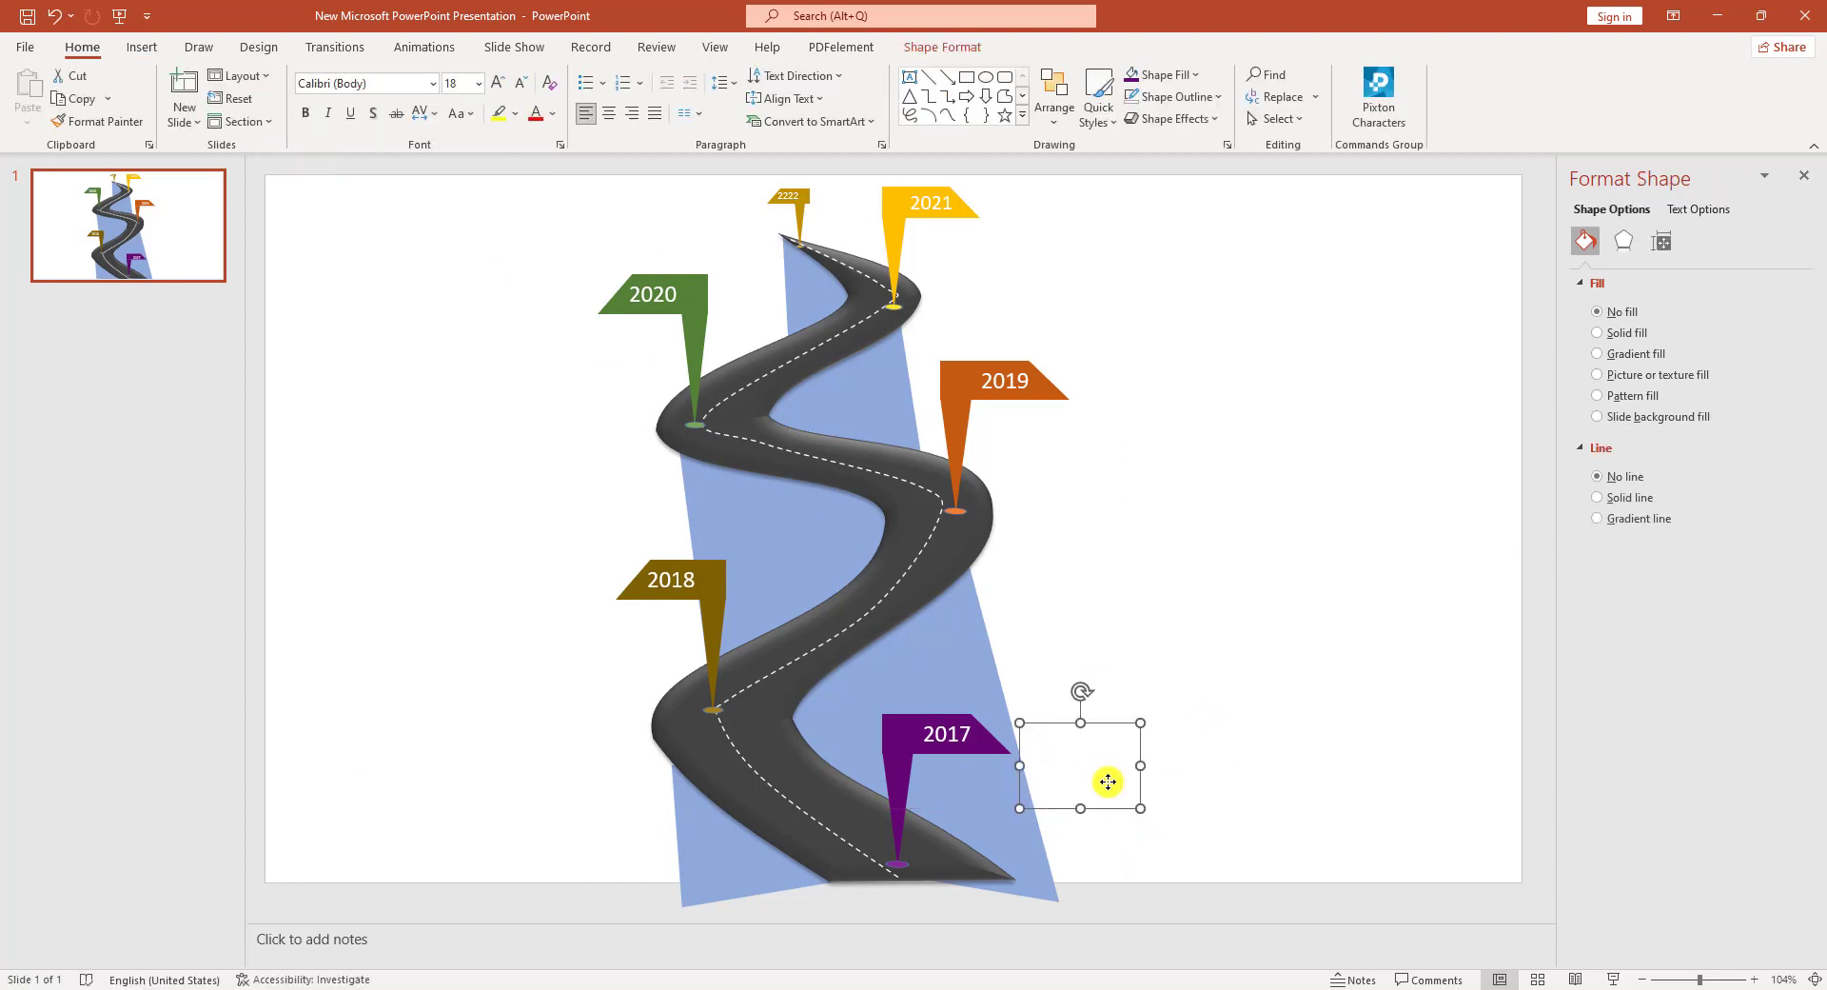
type("Your Te")
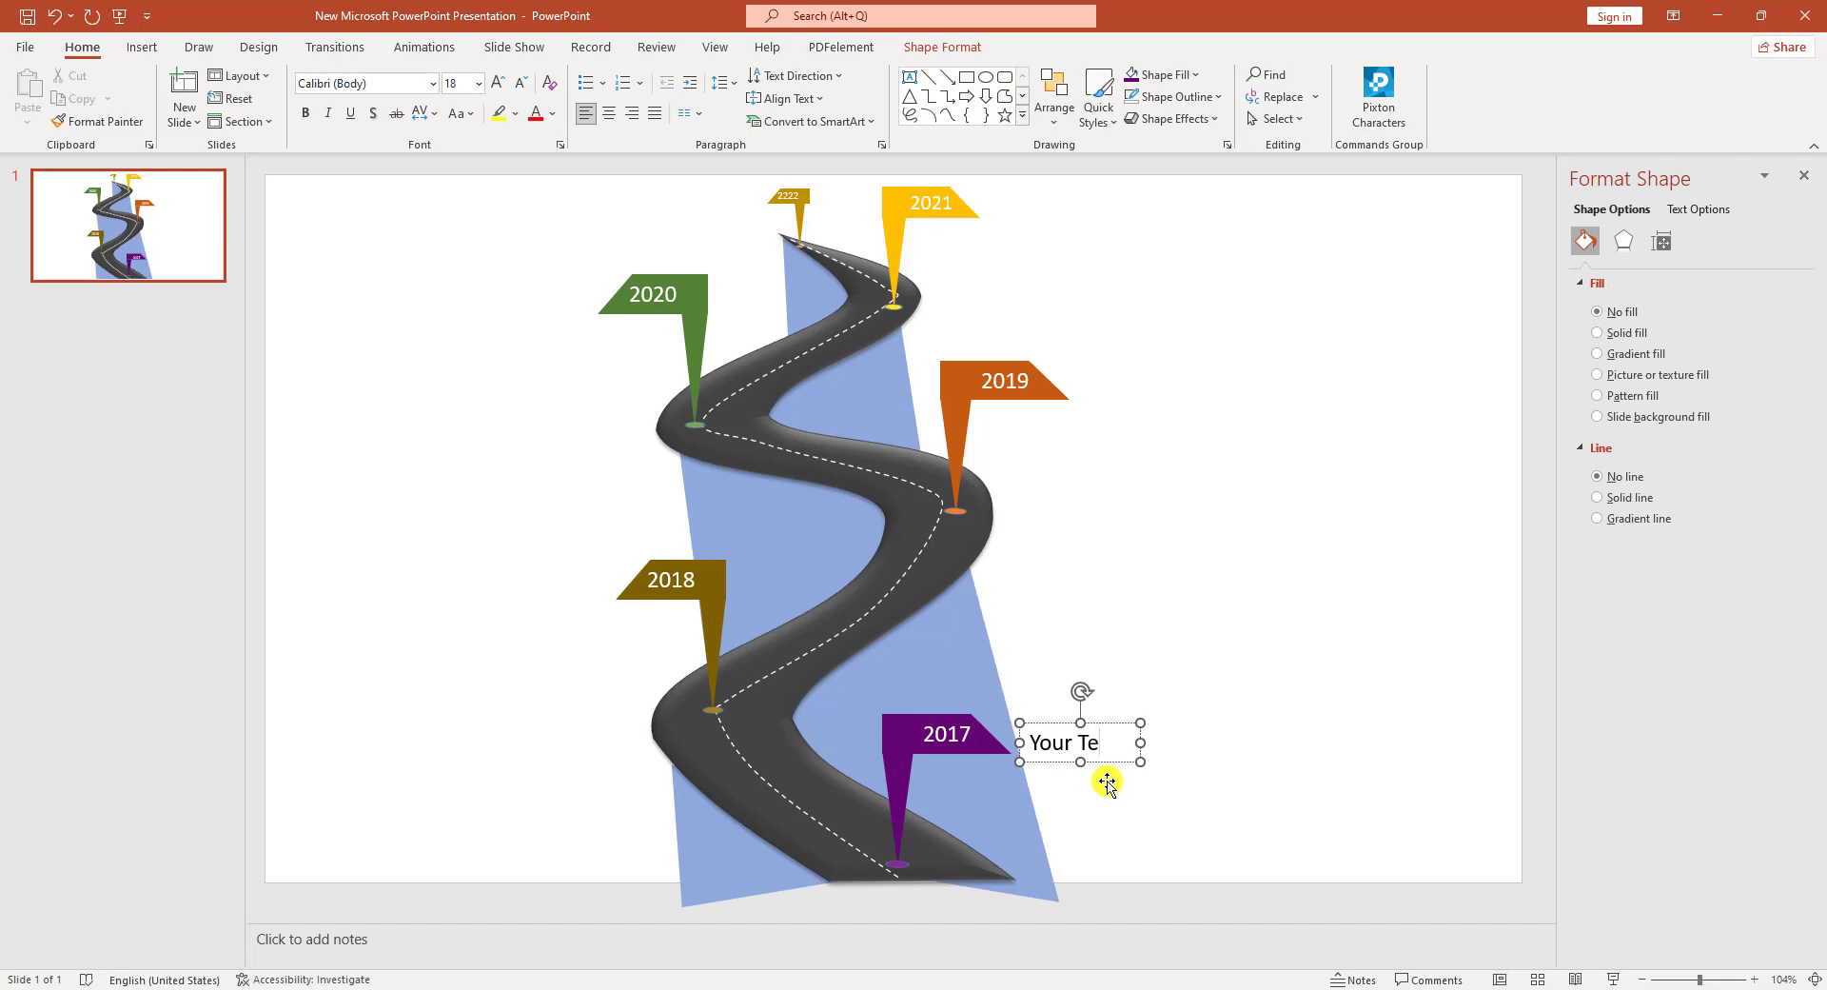
type("xt Here. Please Write here")
Centre the caption, widen its box, and set the 'Please Write here' line to 16 pt.
left_click_drag(1076, 857, 1030, 735)
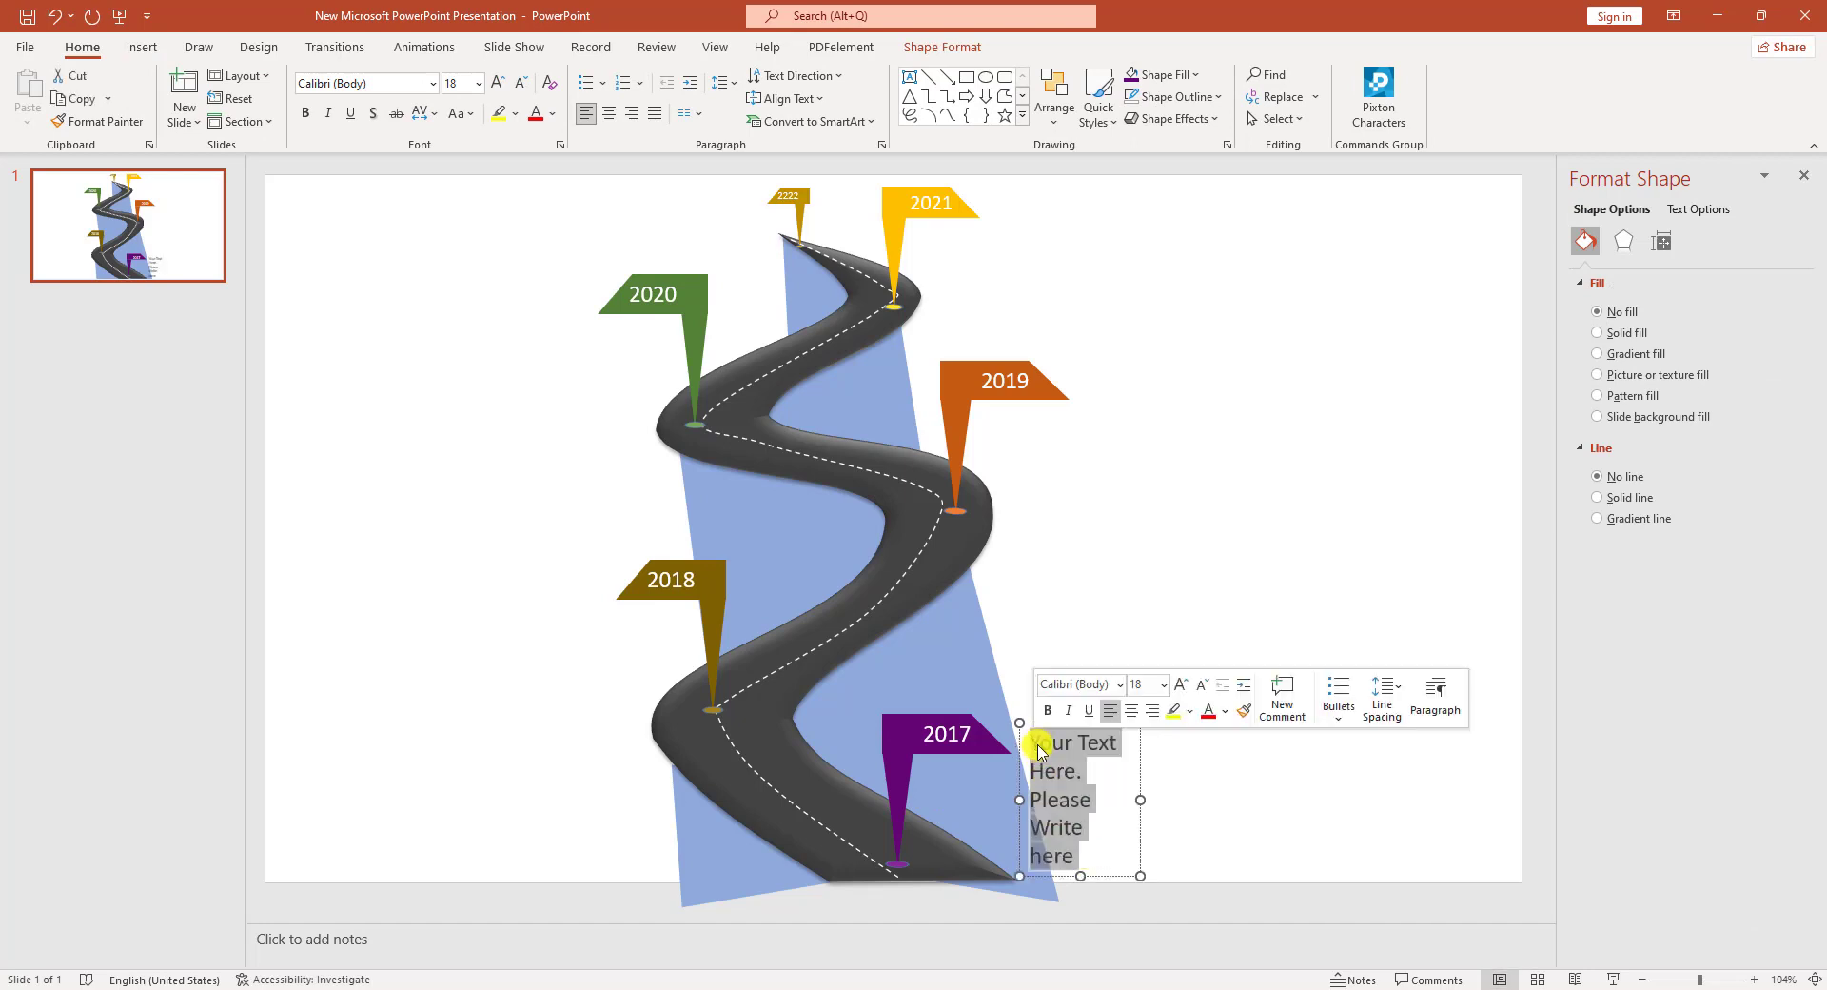
left_click(655, 121)
left_click(614, 120)
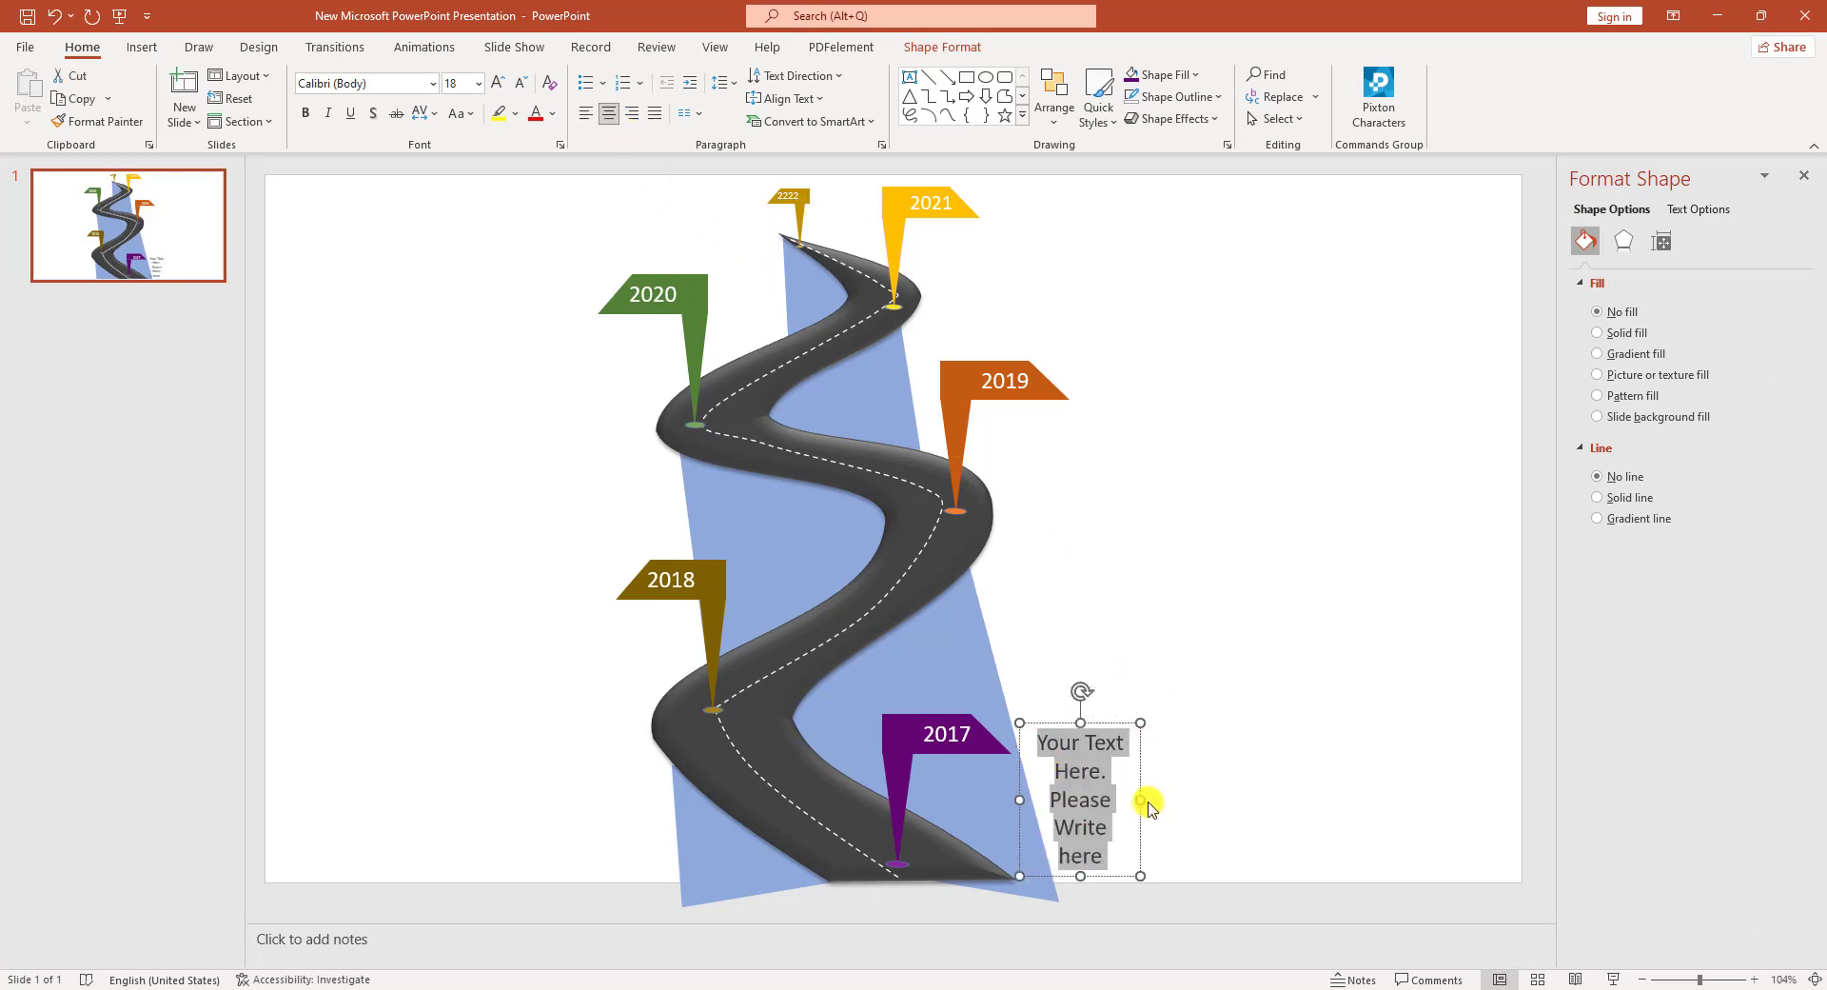
left_click_drag(1142, 800, 1196, 766)
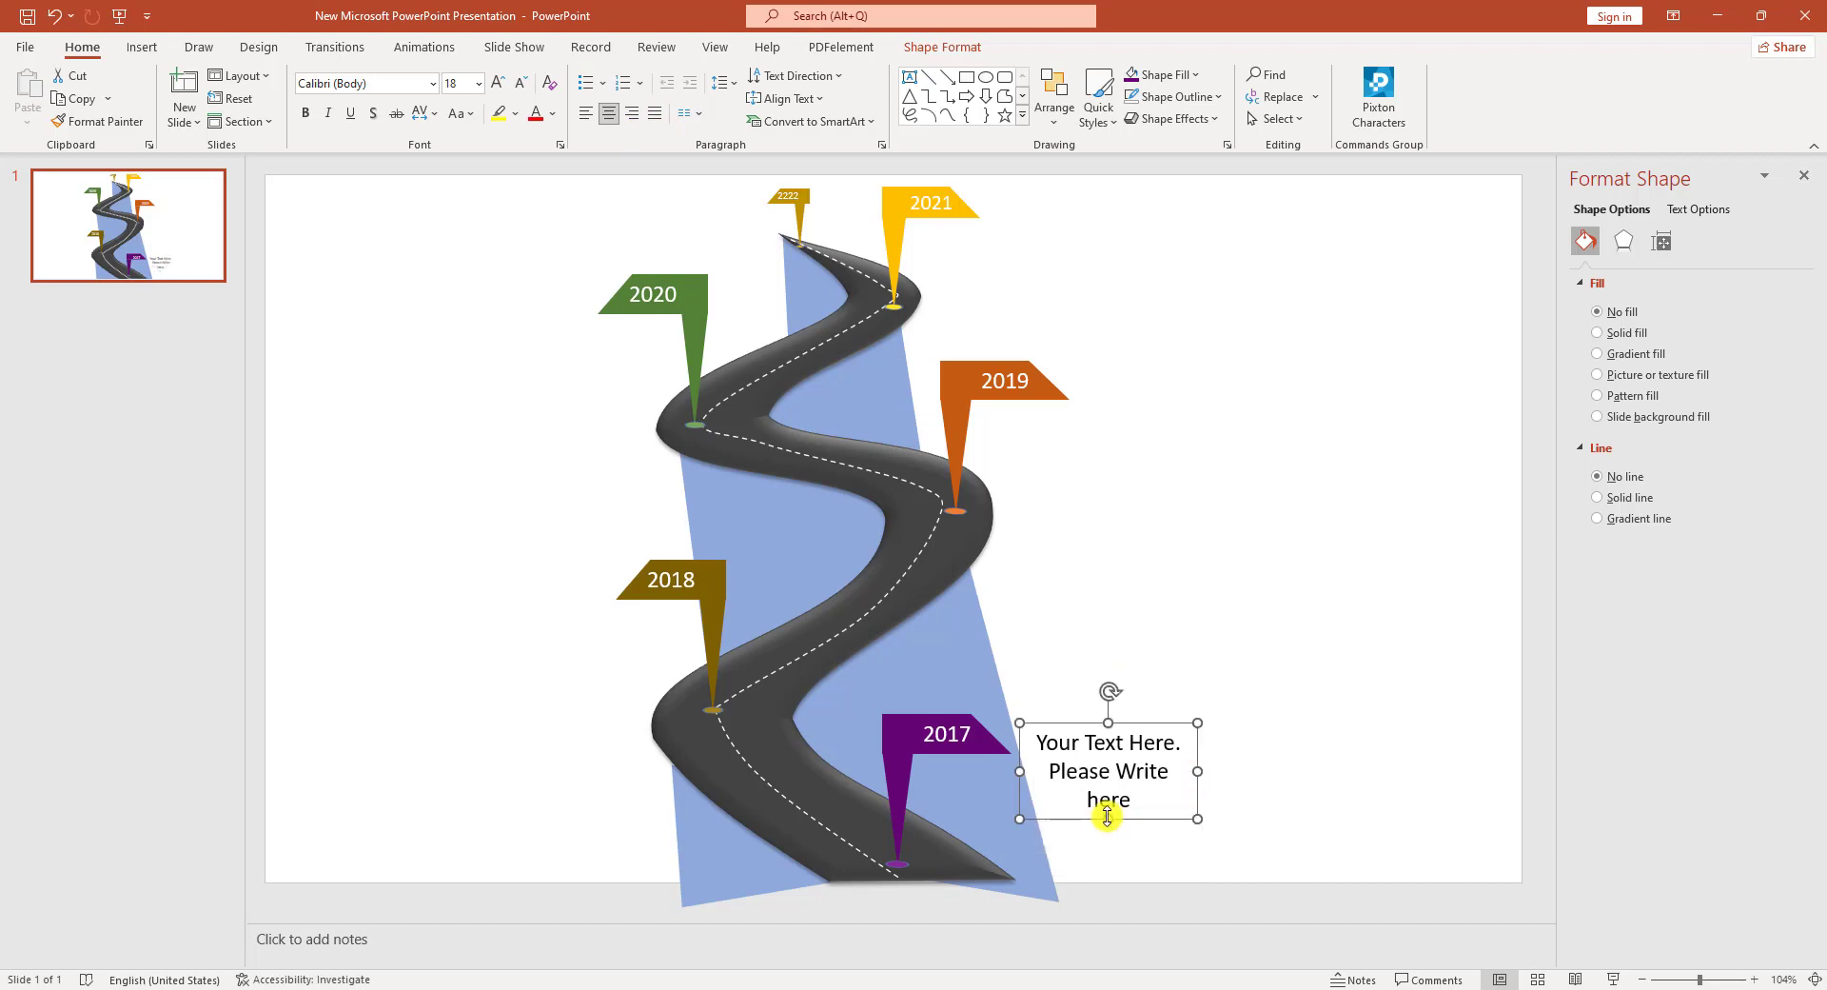
left_click_drag(1107, 816, 1049, 767)
left_click(518, 84)
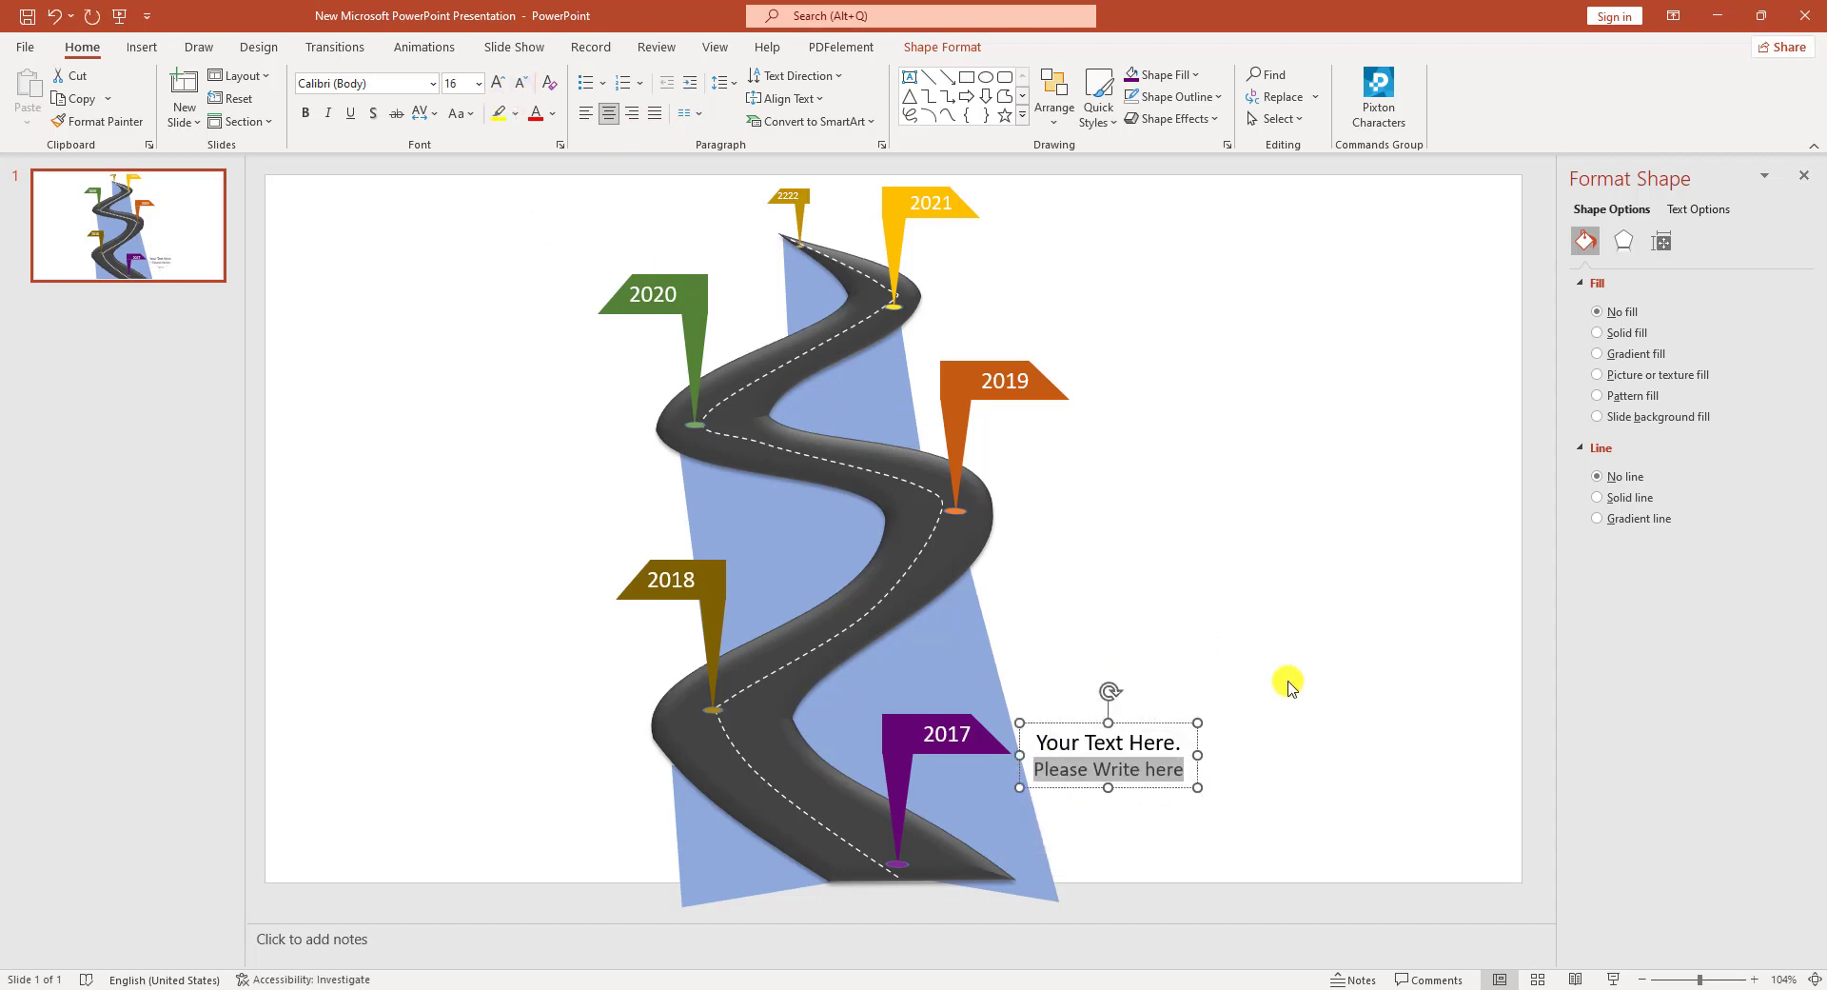
left_click(1285, 681)
left_click(1142, 788)
Copy the caption beside each year flag, with the top flag's copy reduced to 11 pt.
left_click_drag(1142, 788, 611, 673)
left_click_drag(616, 668, 603, 184, "ctrl")
left_click(522, 84)
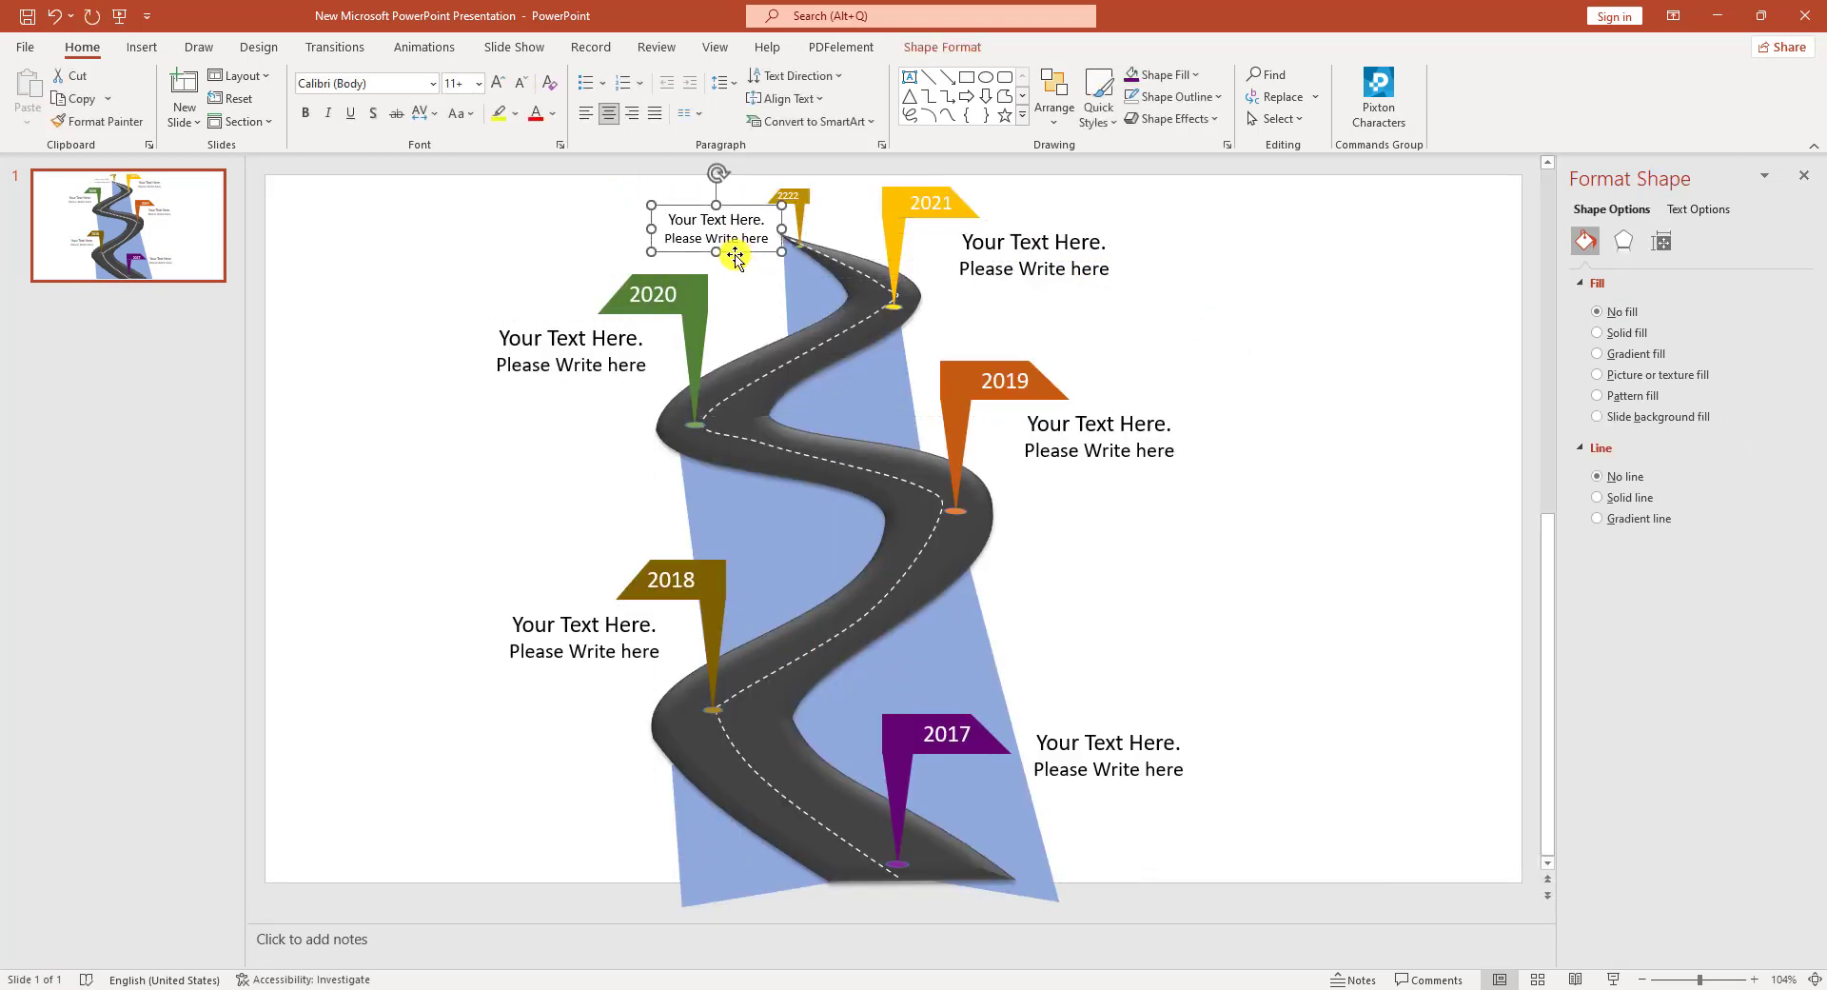
left_click(1325, 486)
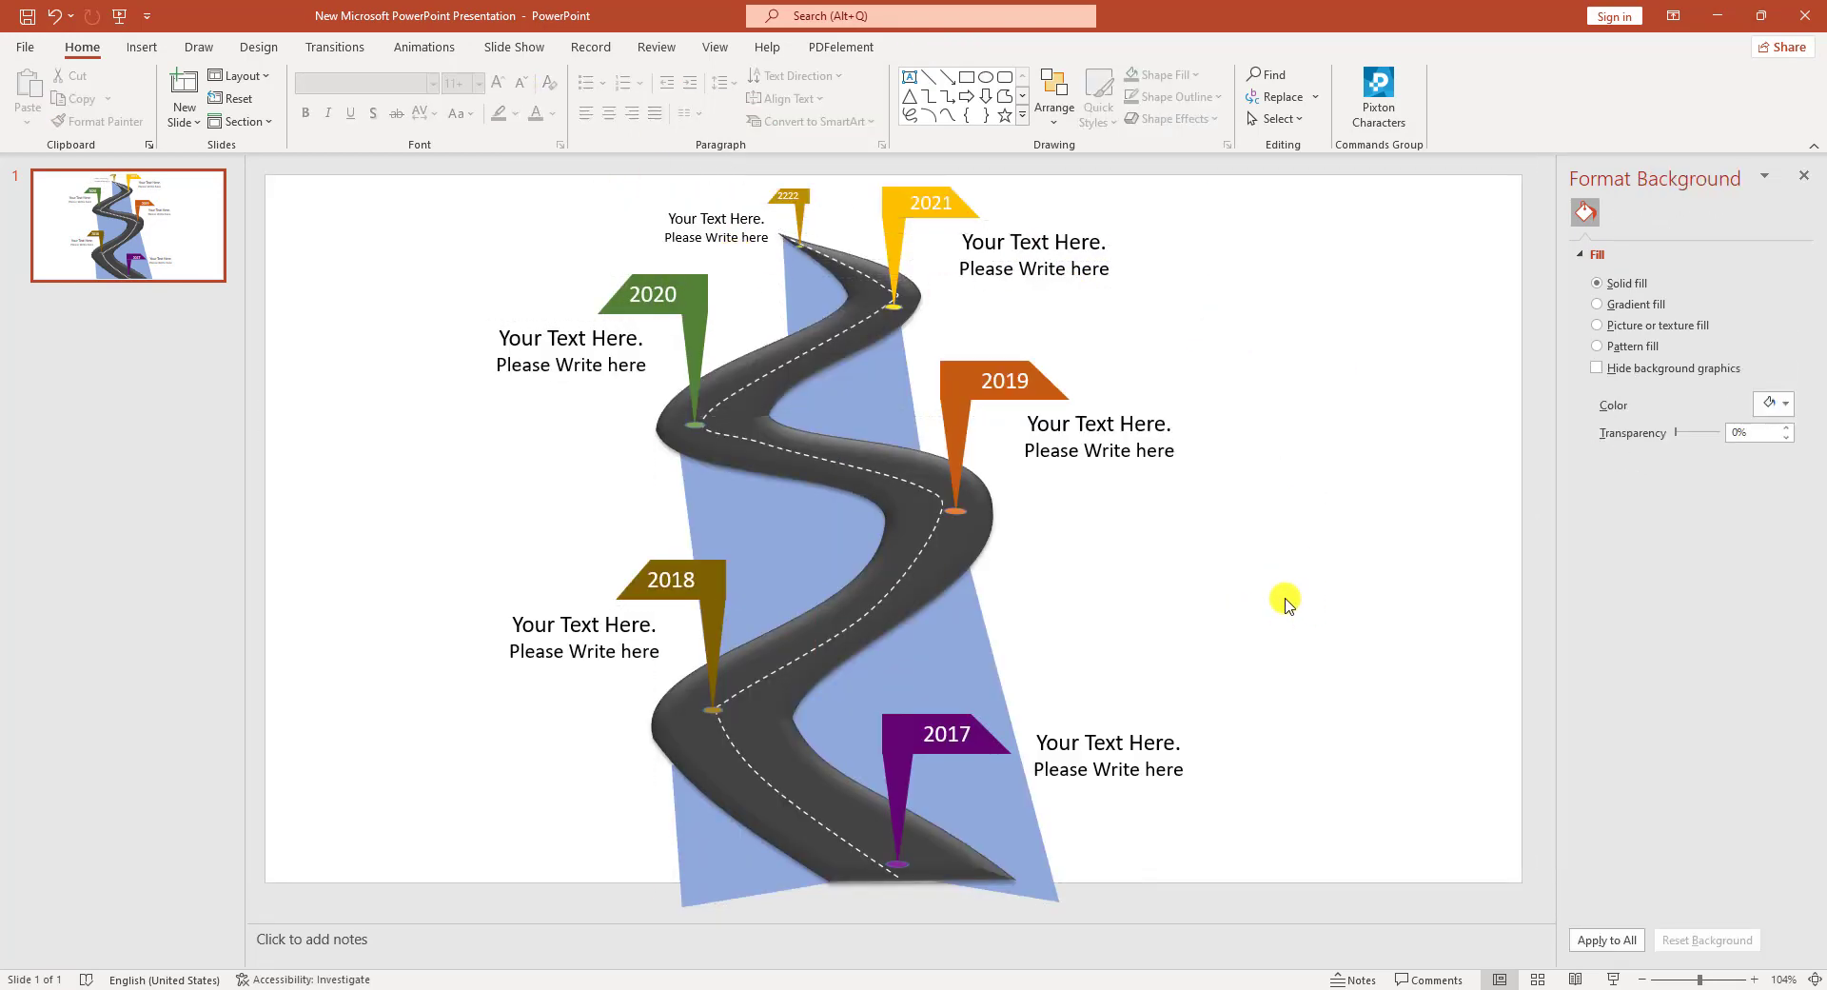
left_click(893, 585)
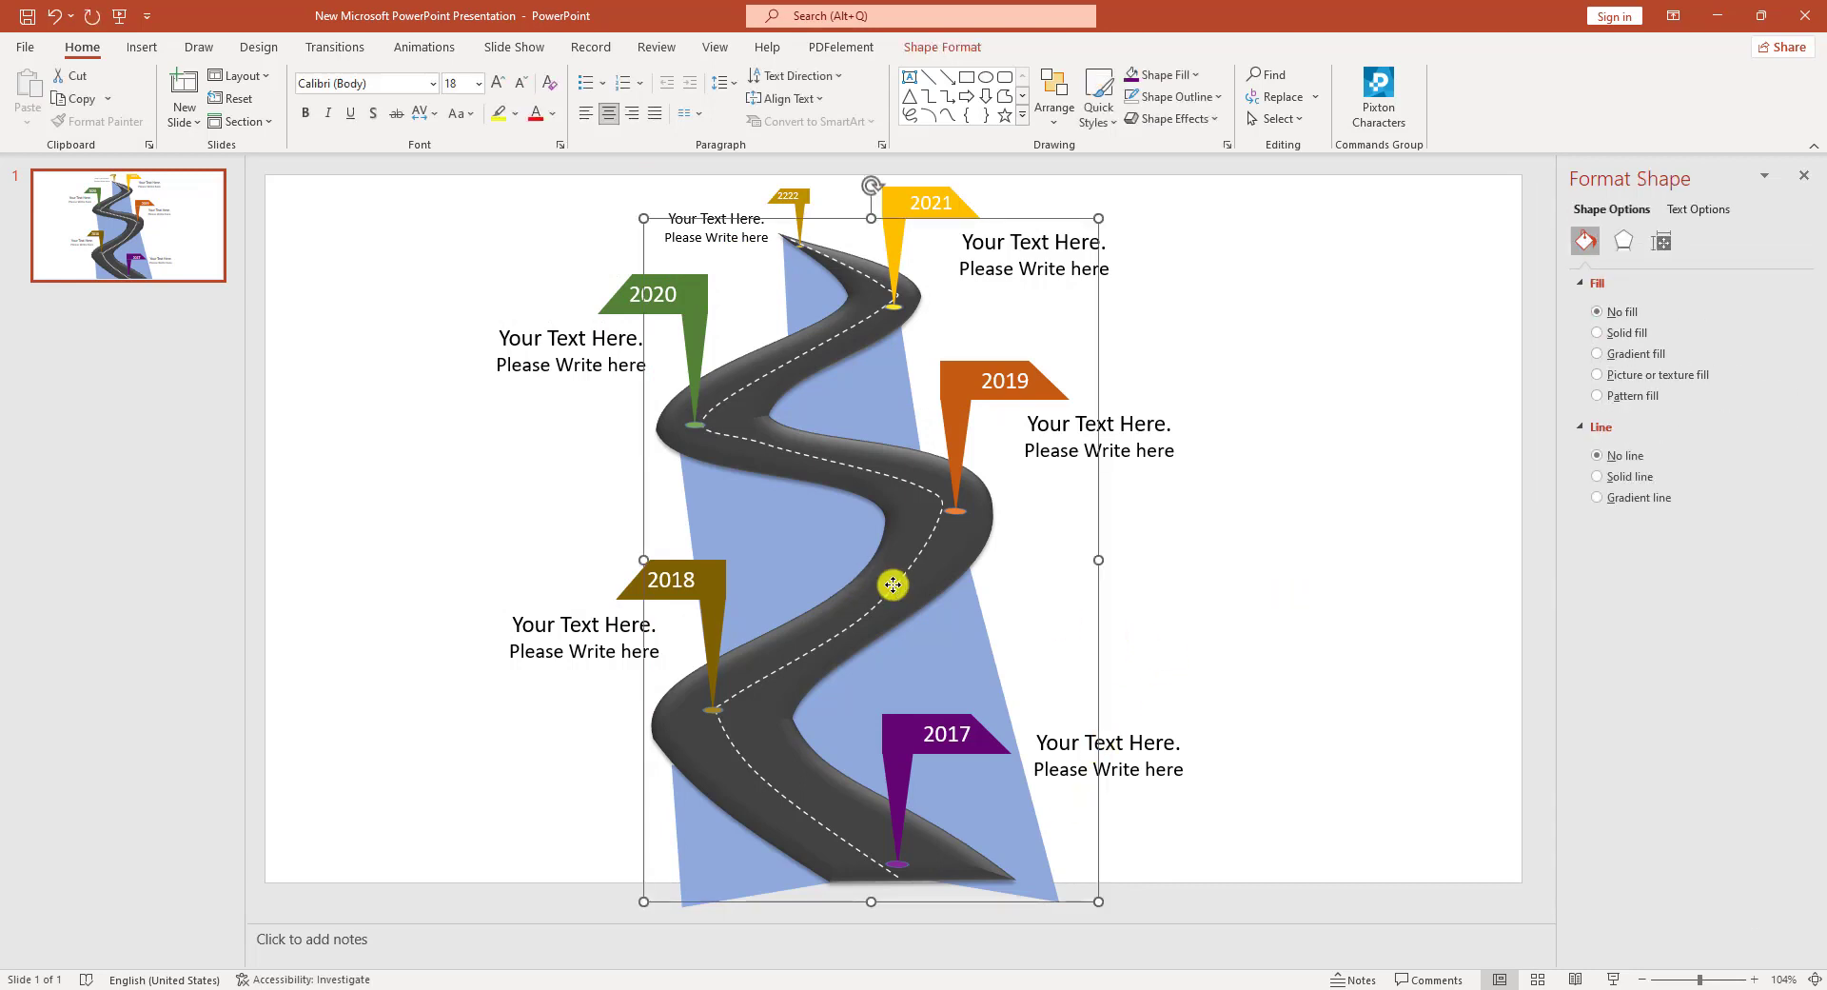
Give the road a Wipe and the 2017 flag Float In, starting After Previous.
left_click(419, 50)
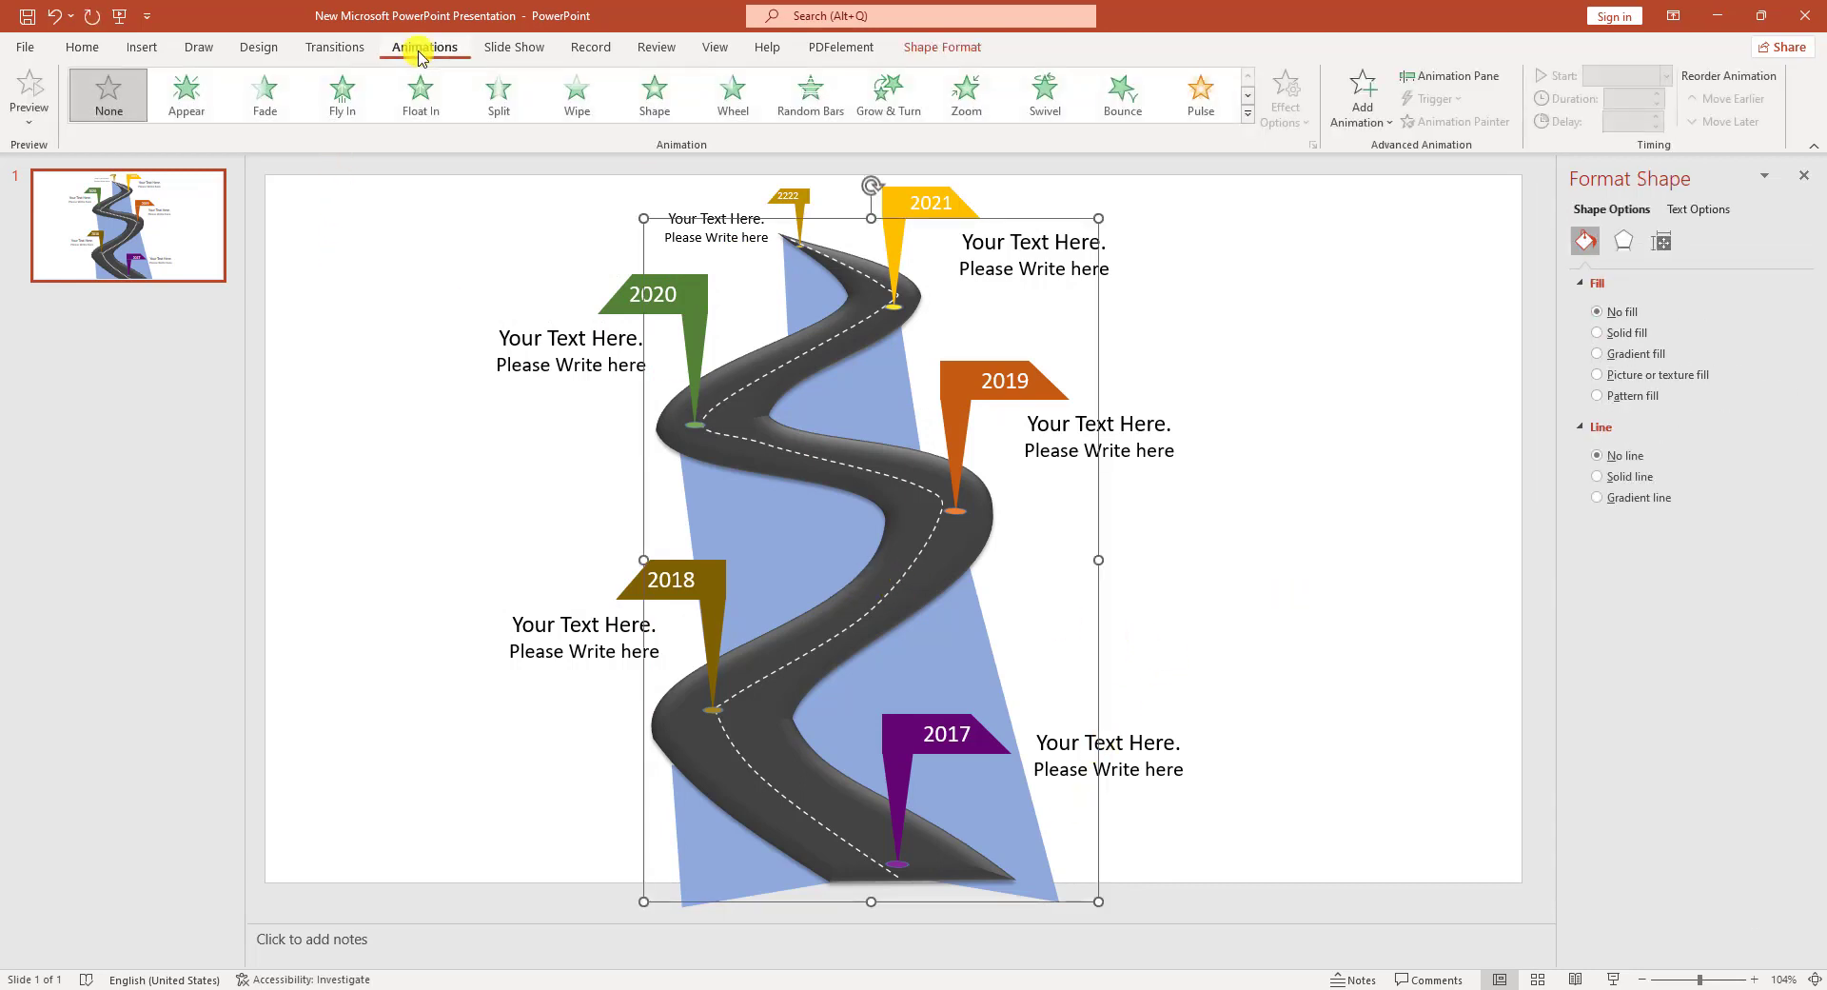
left_click(578, 95)
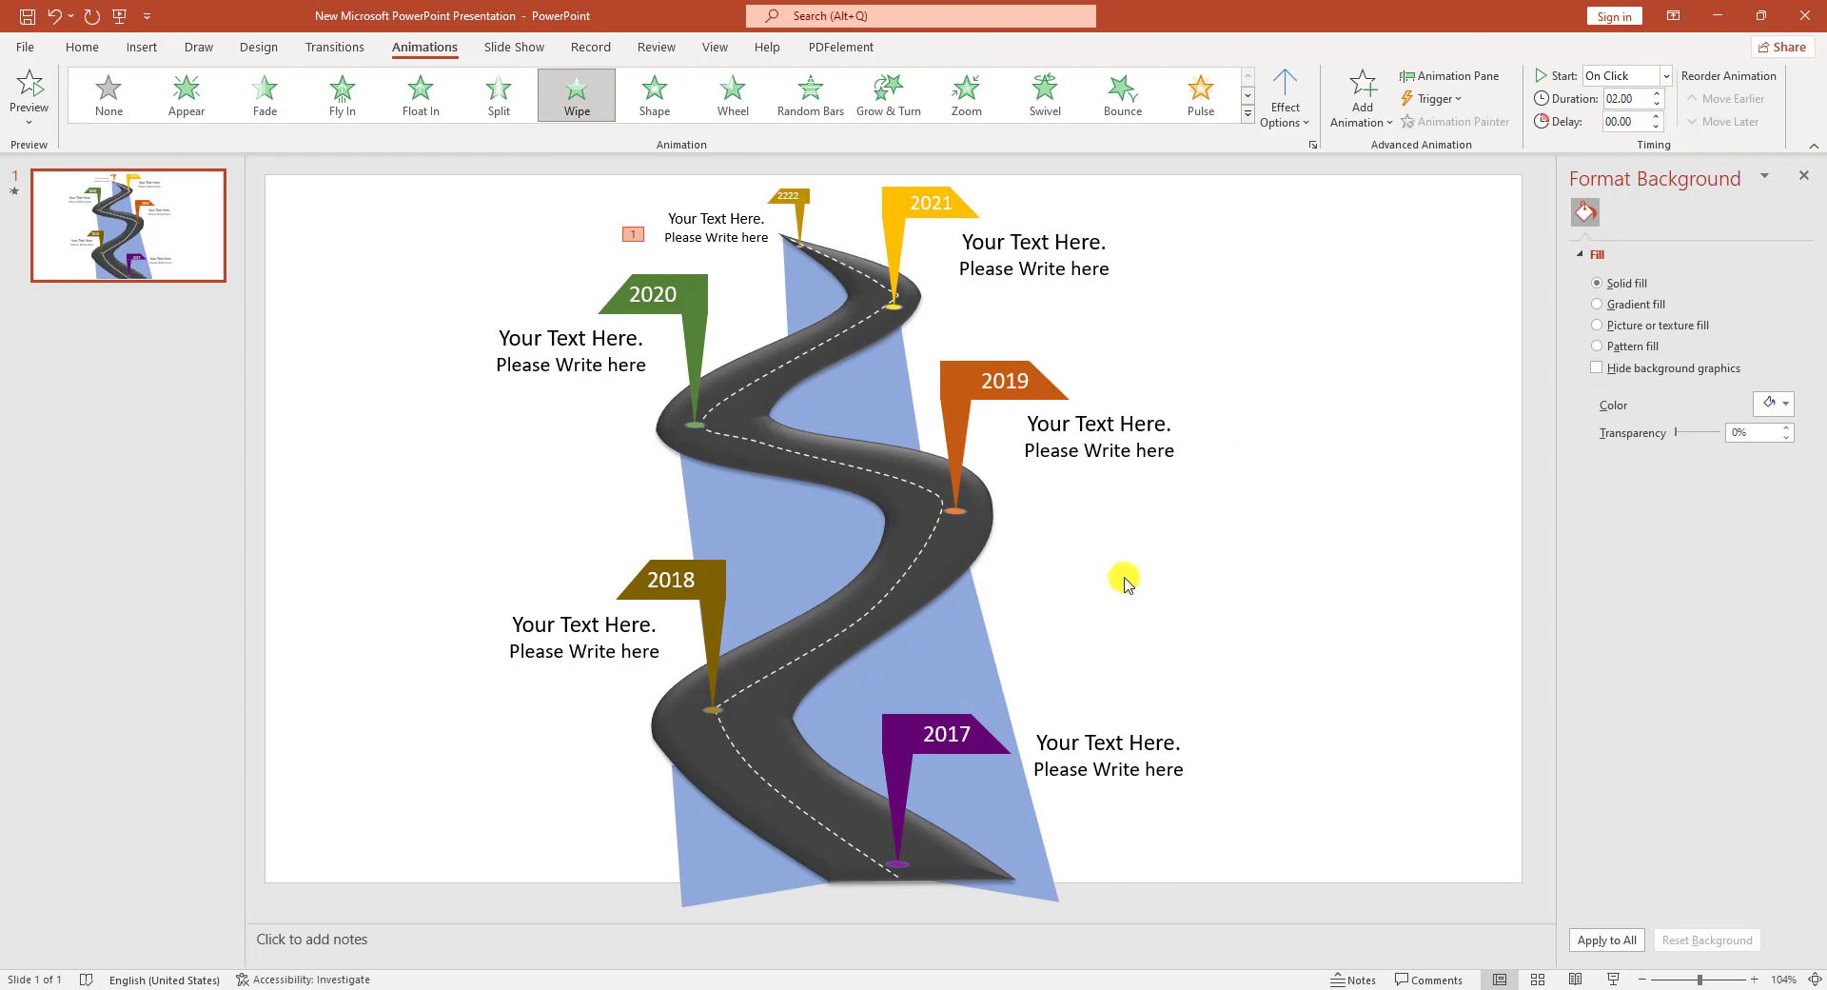
left_click(907, 760)
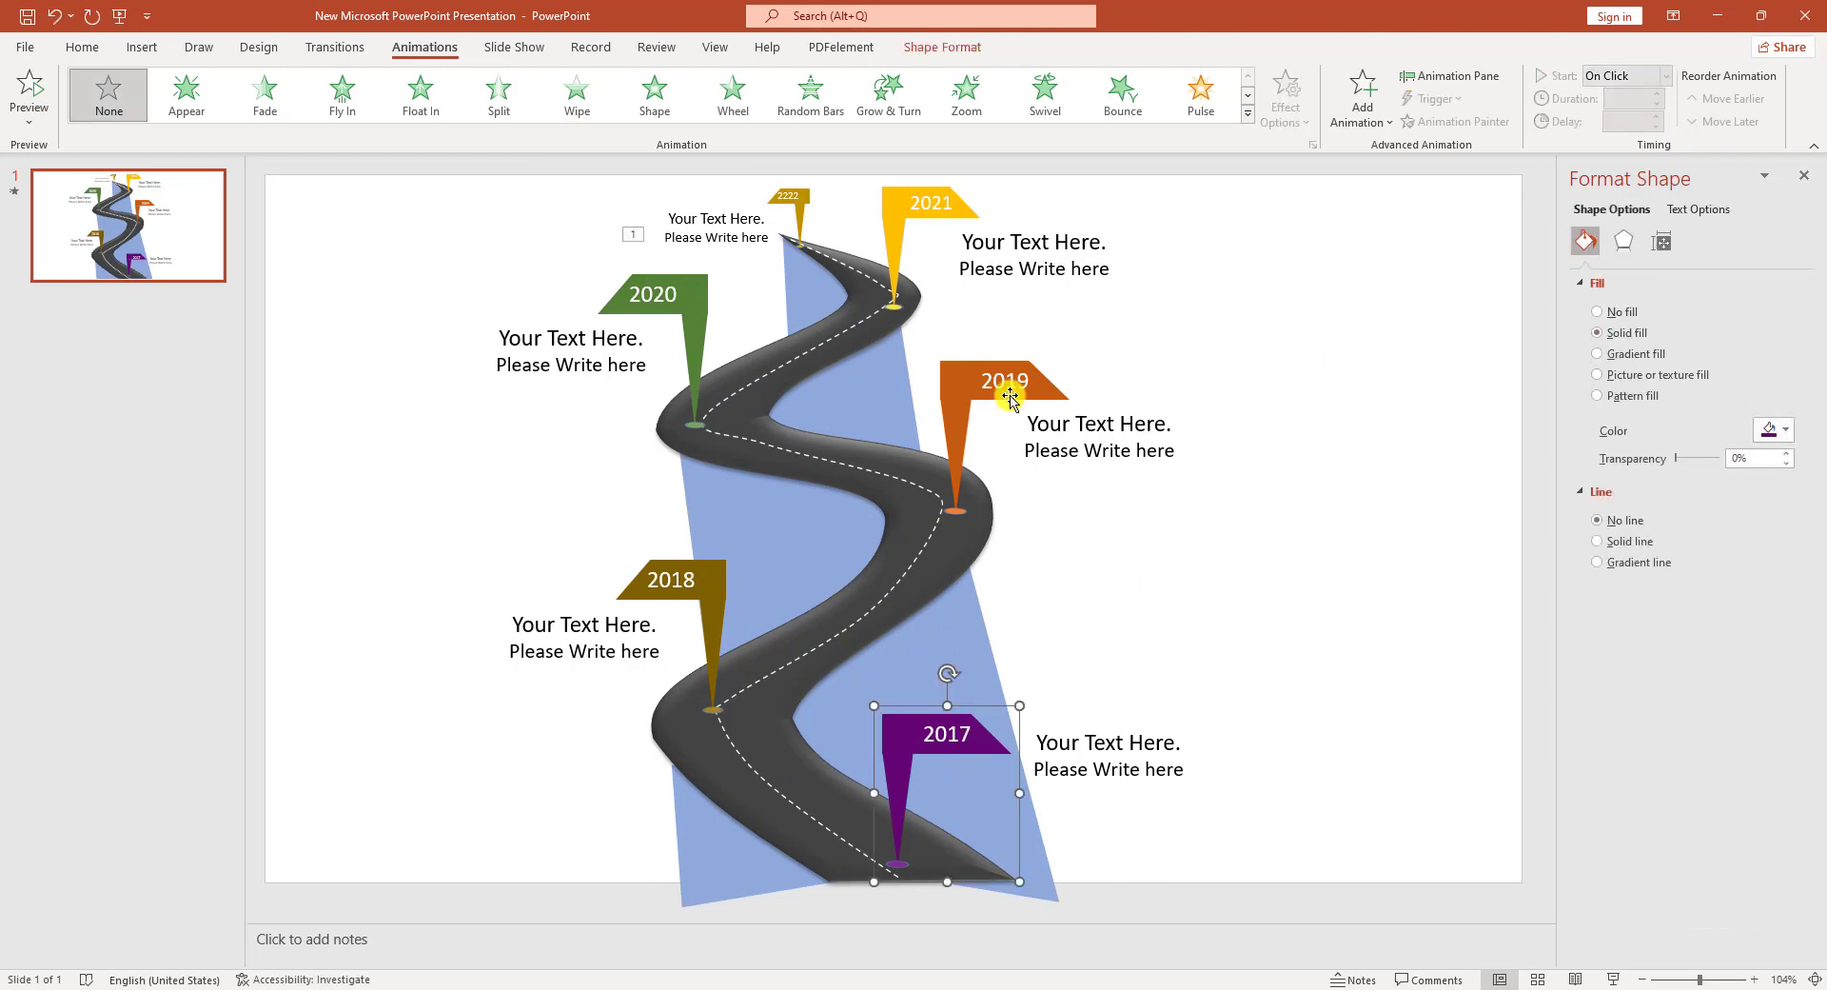
left_click(421, 95)
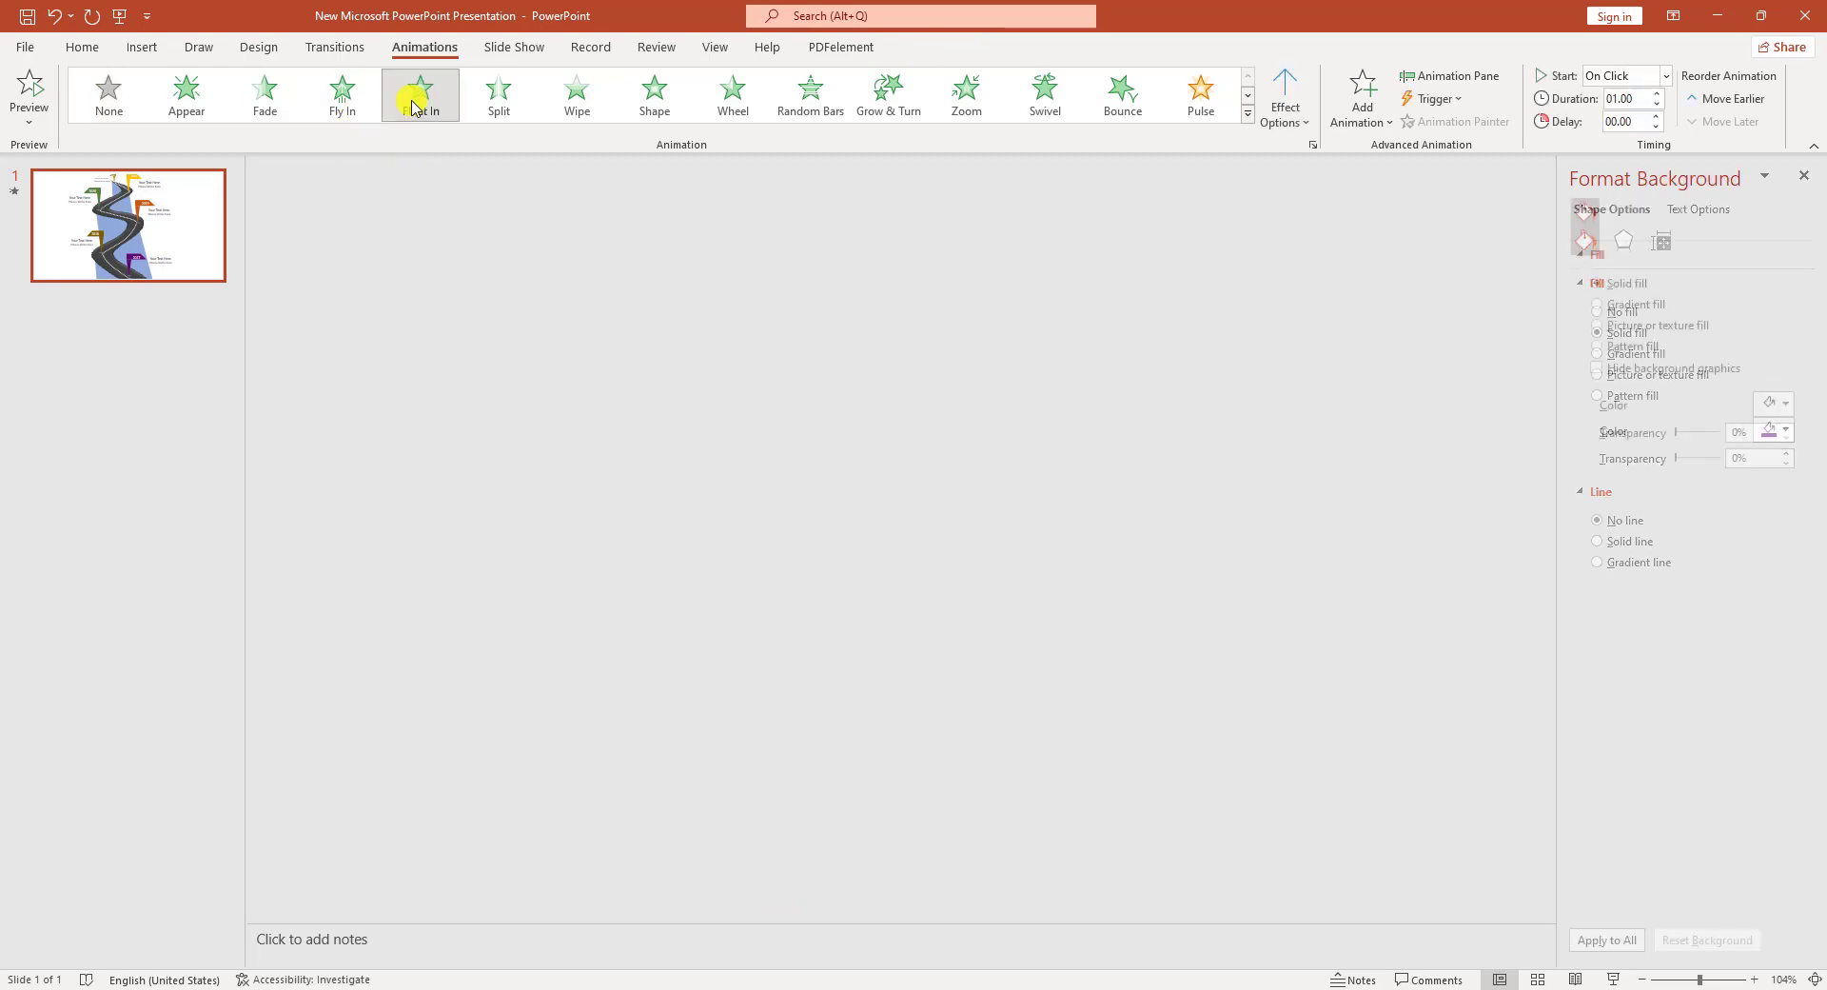
left_click(1667, 76)
left_click(1630, 143)
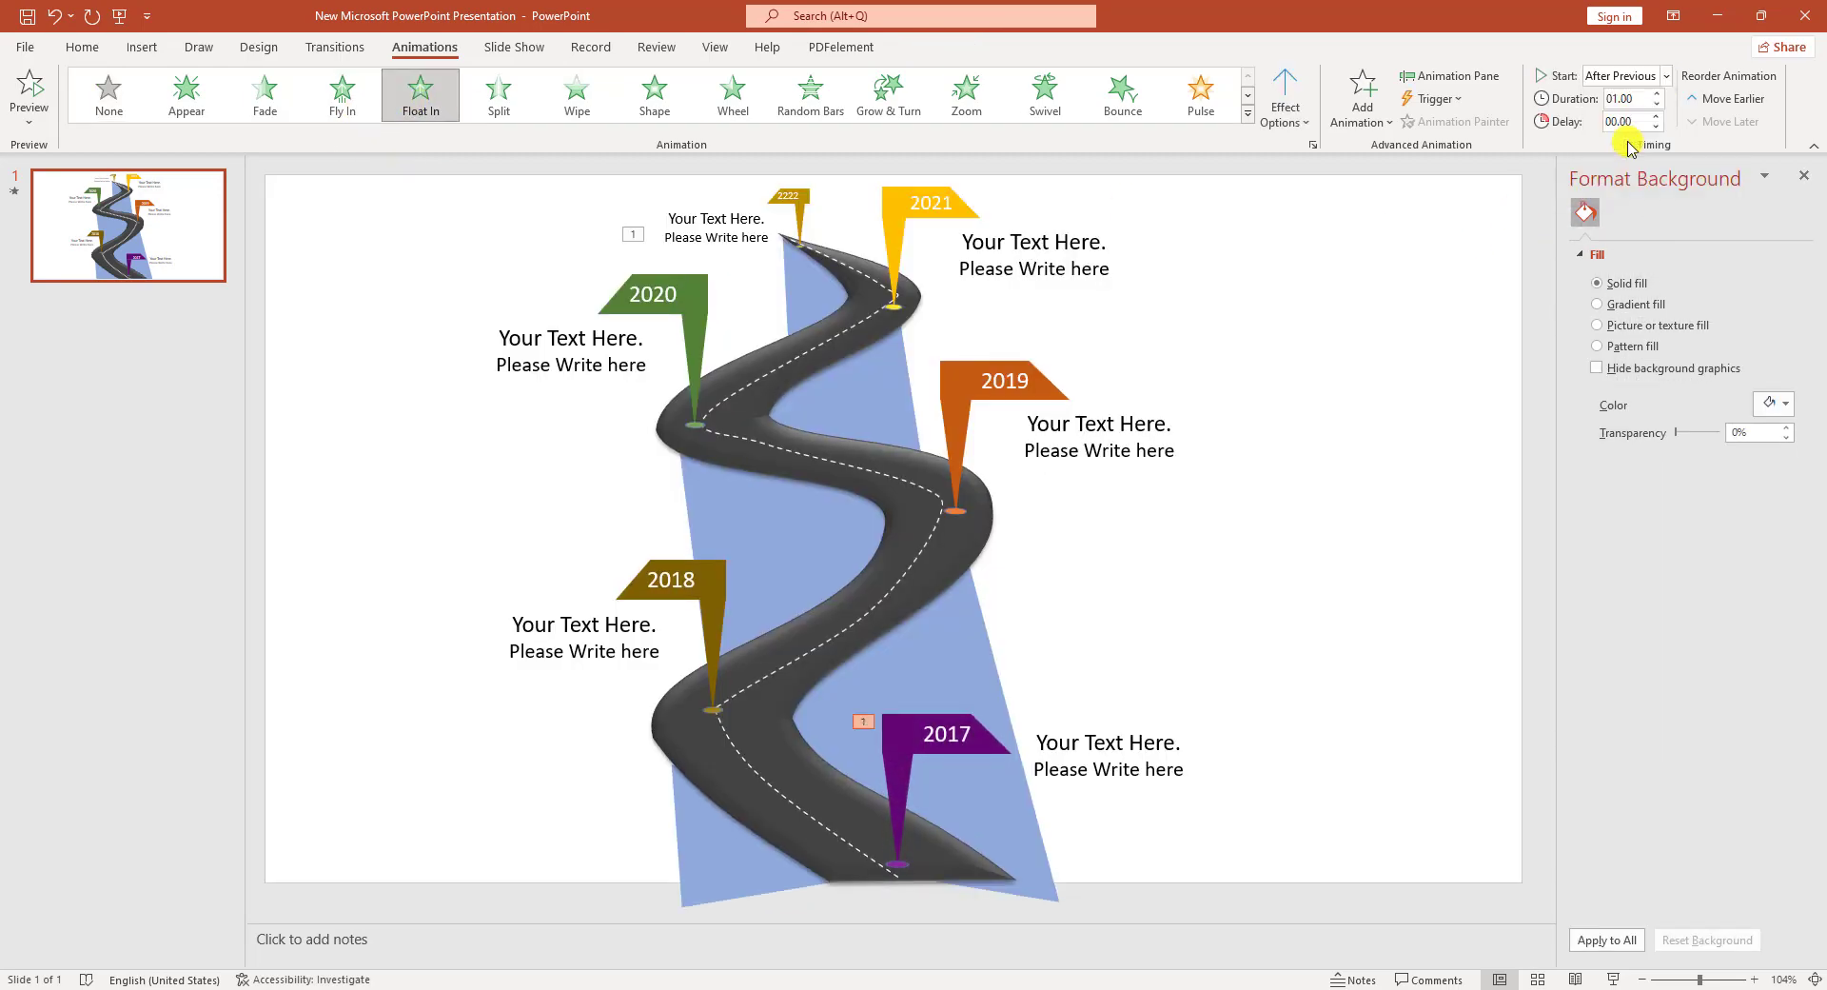
Make the 2017 caption, 2018 flag and 2018 caption Float In, captions With Previous.
left_click(1101, 767)
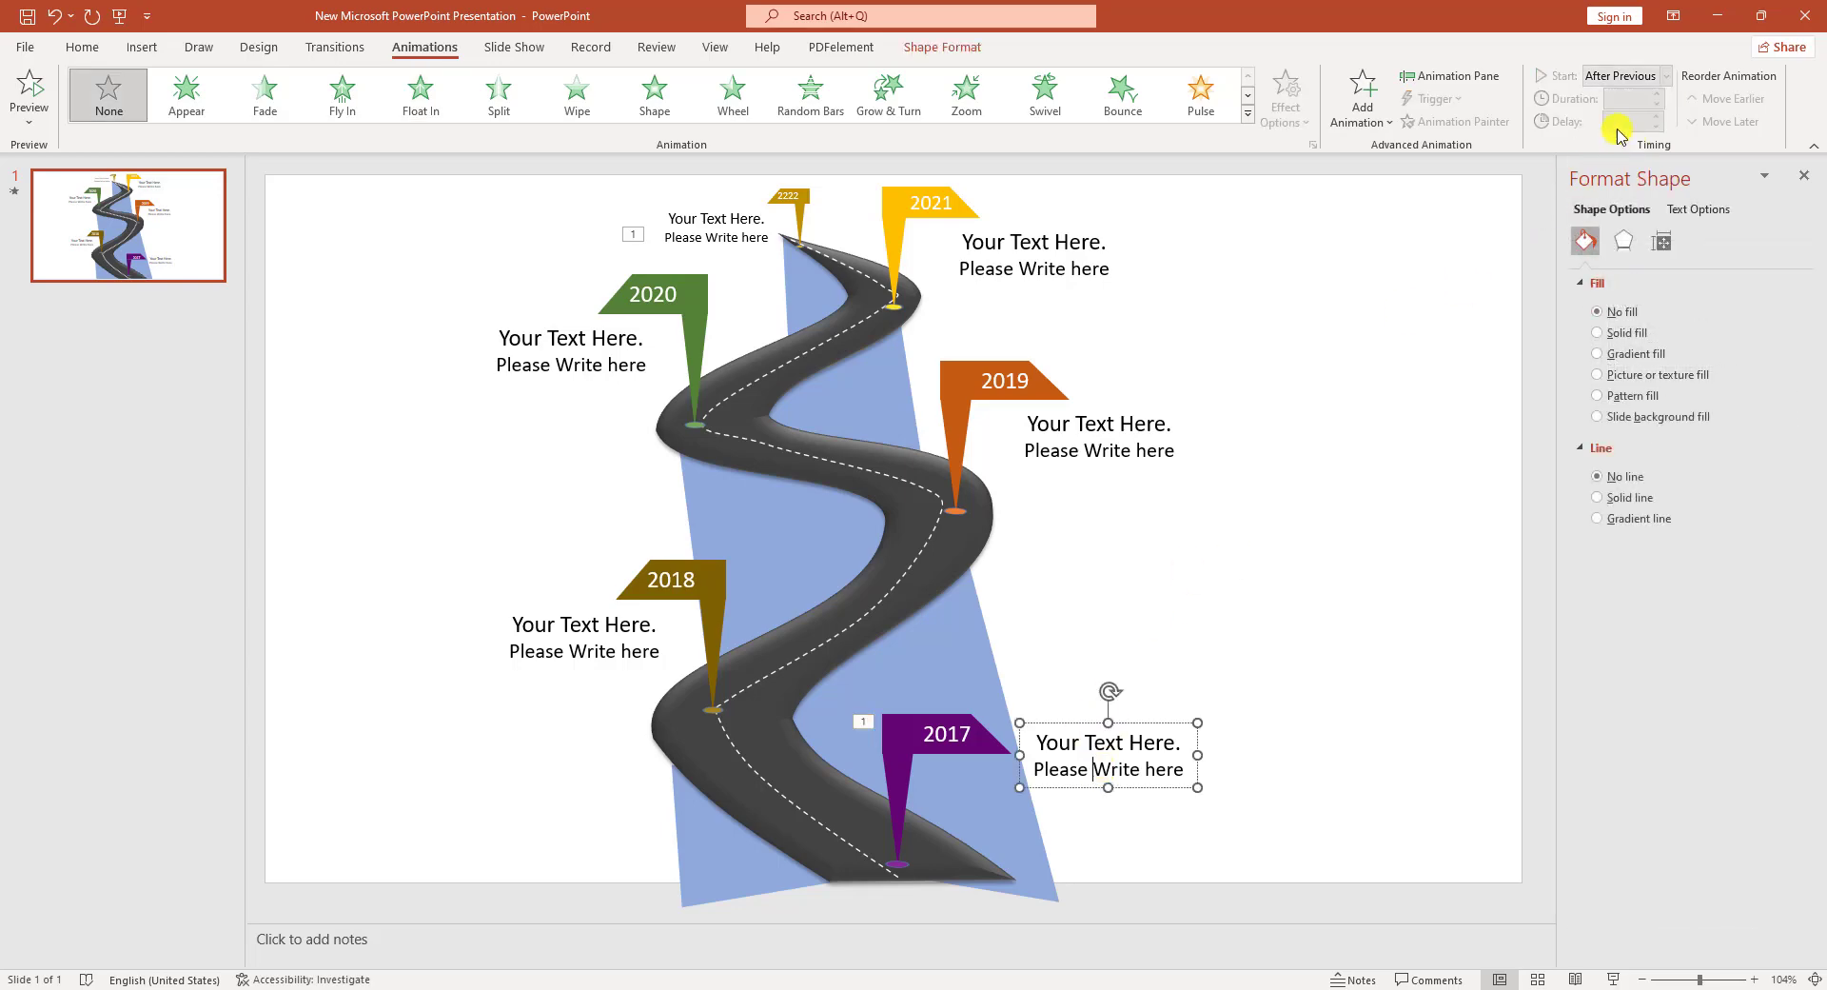
left_click(420, 96)
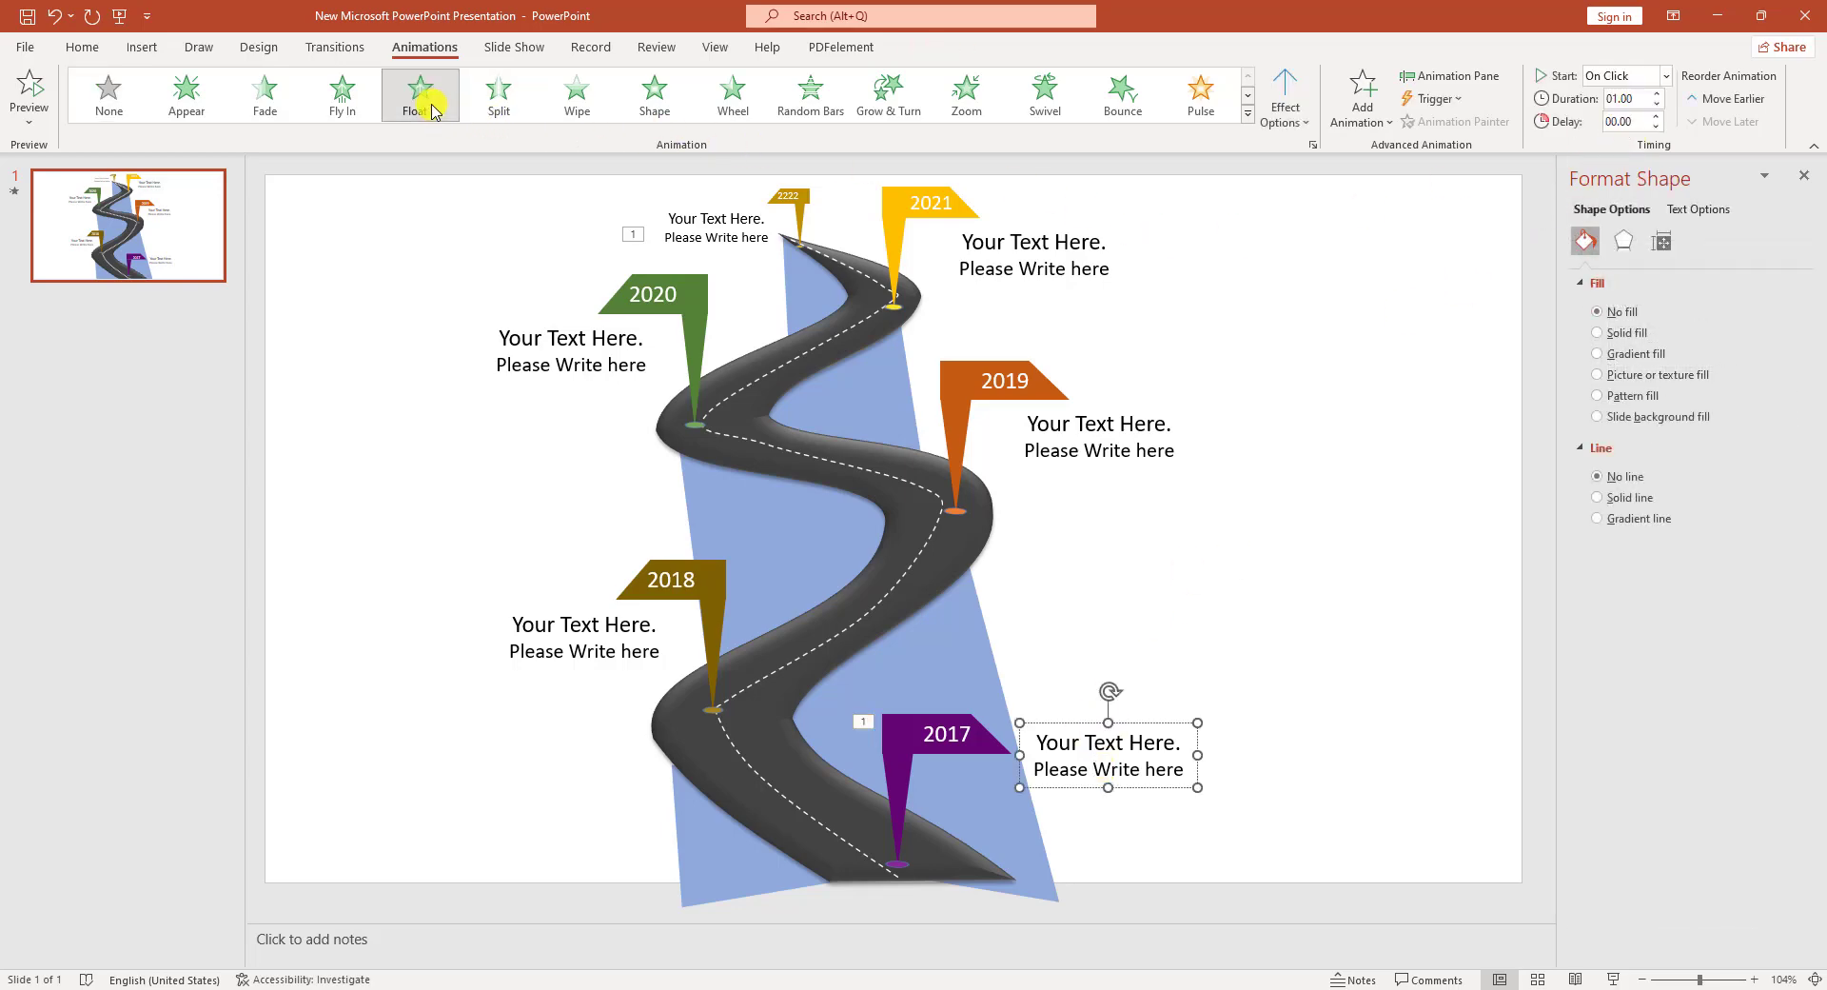
left_click(1665, 76)
left_click(1622, 120)
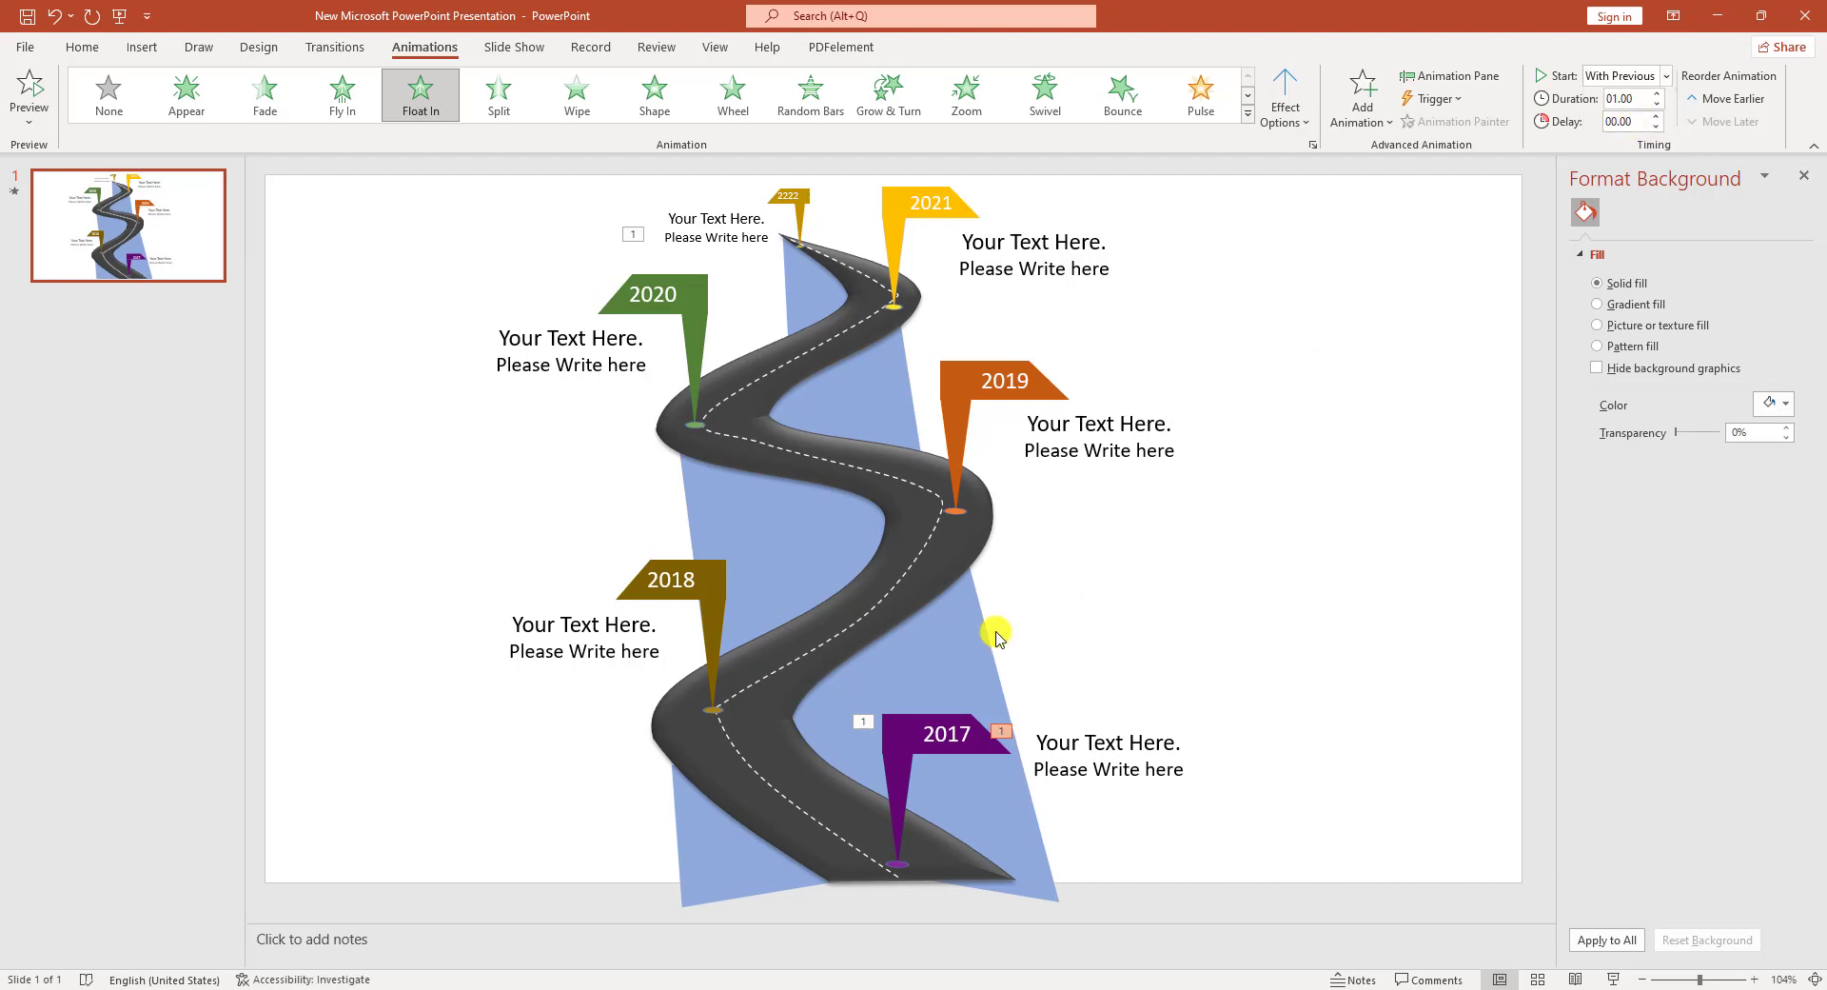
left_click(746, 632)
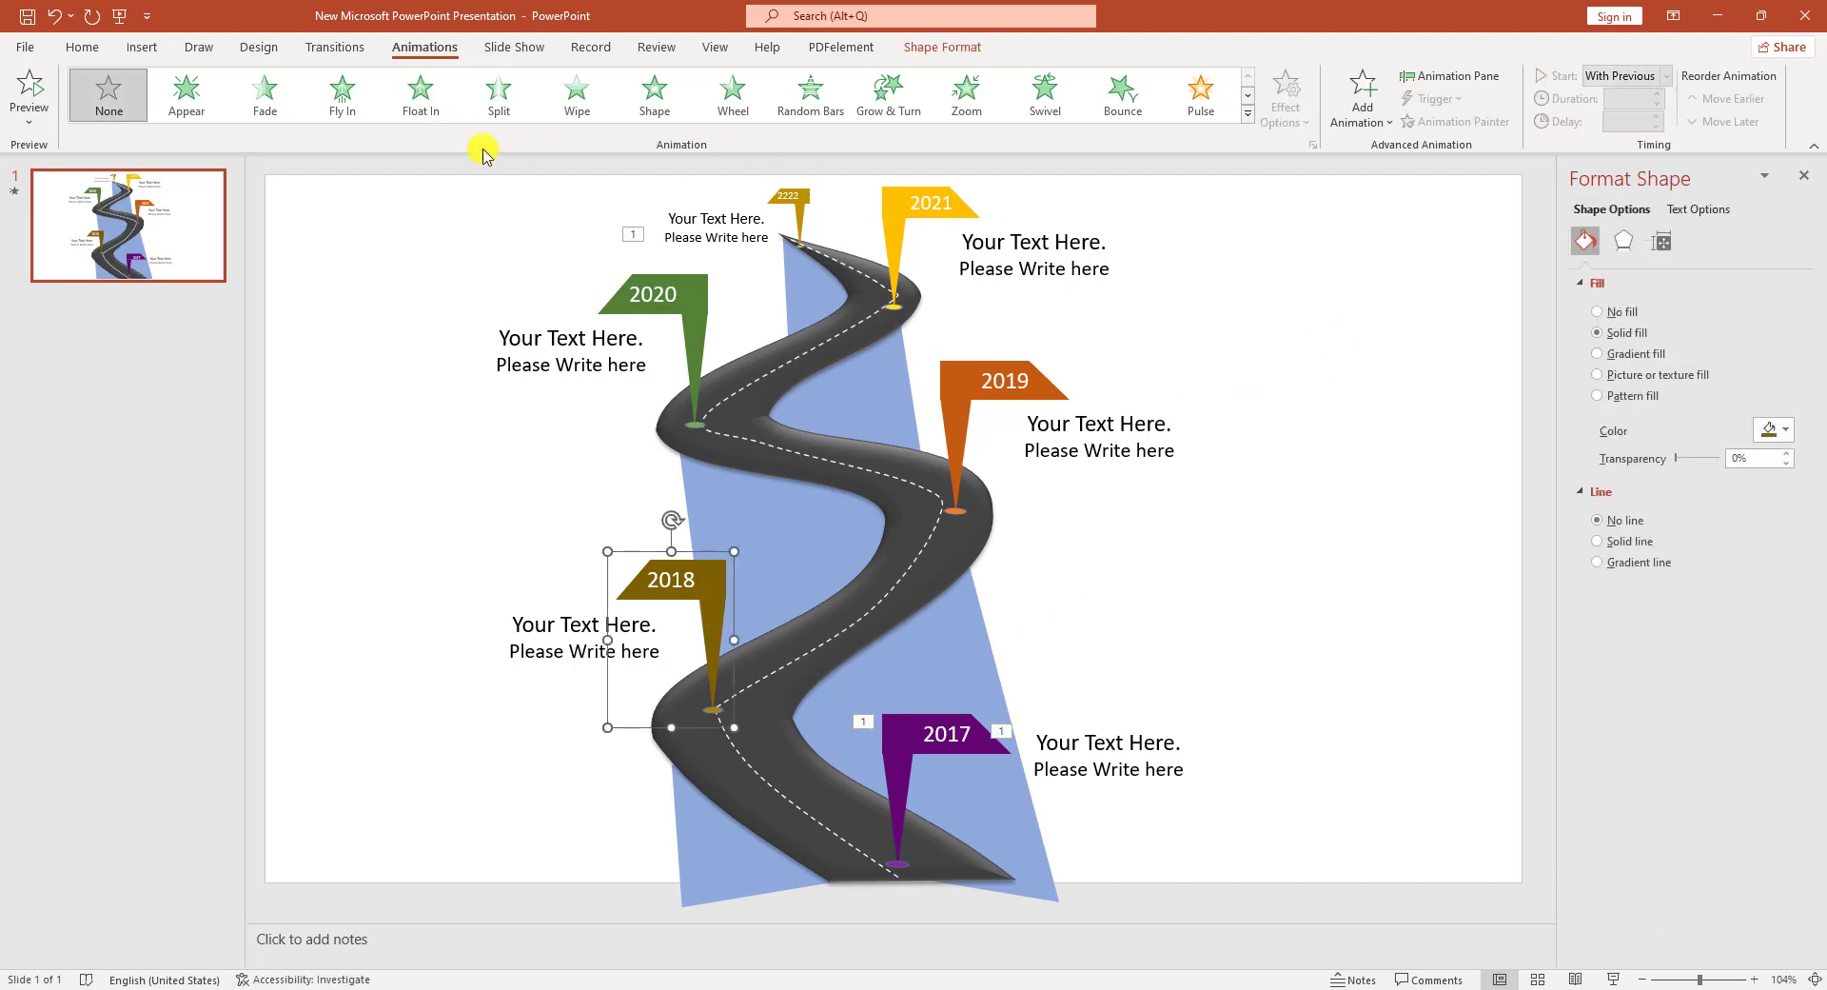
left_click(420, 105)
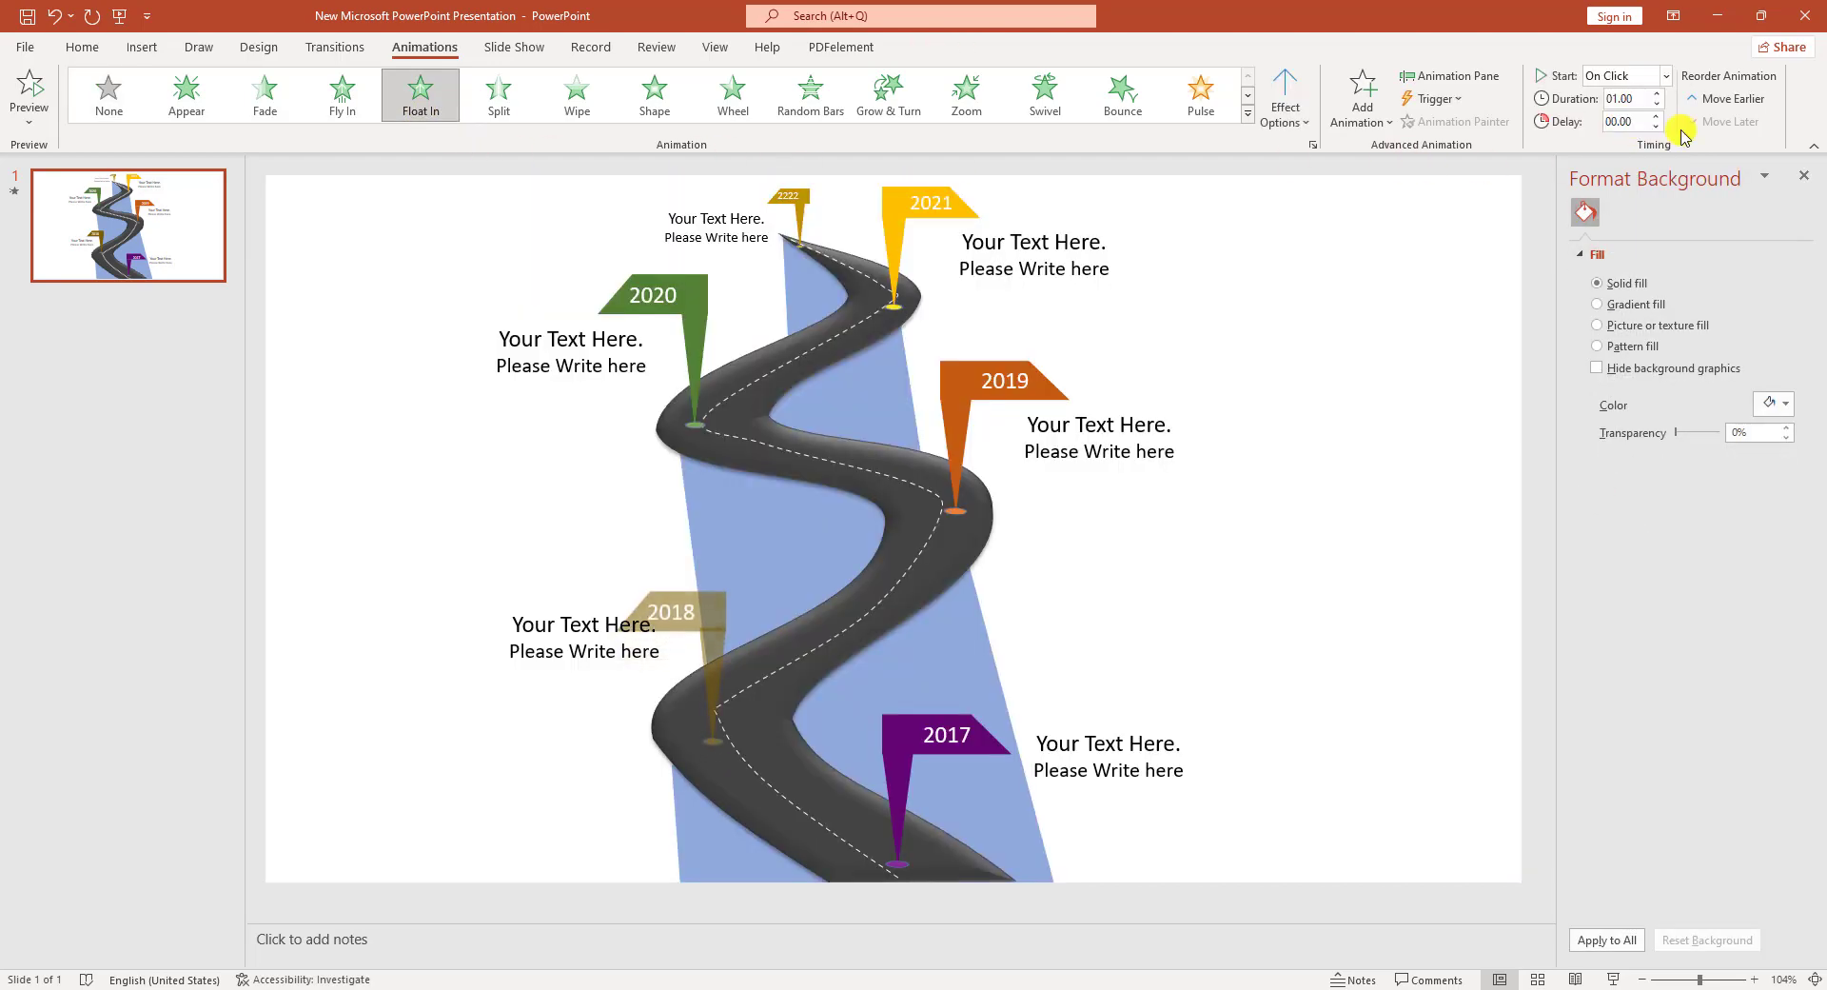
left_click(547, 657)
left_click(1666, 76)
left_click(1620, 117)
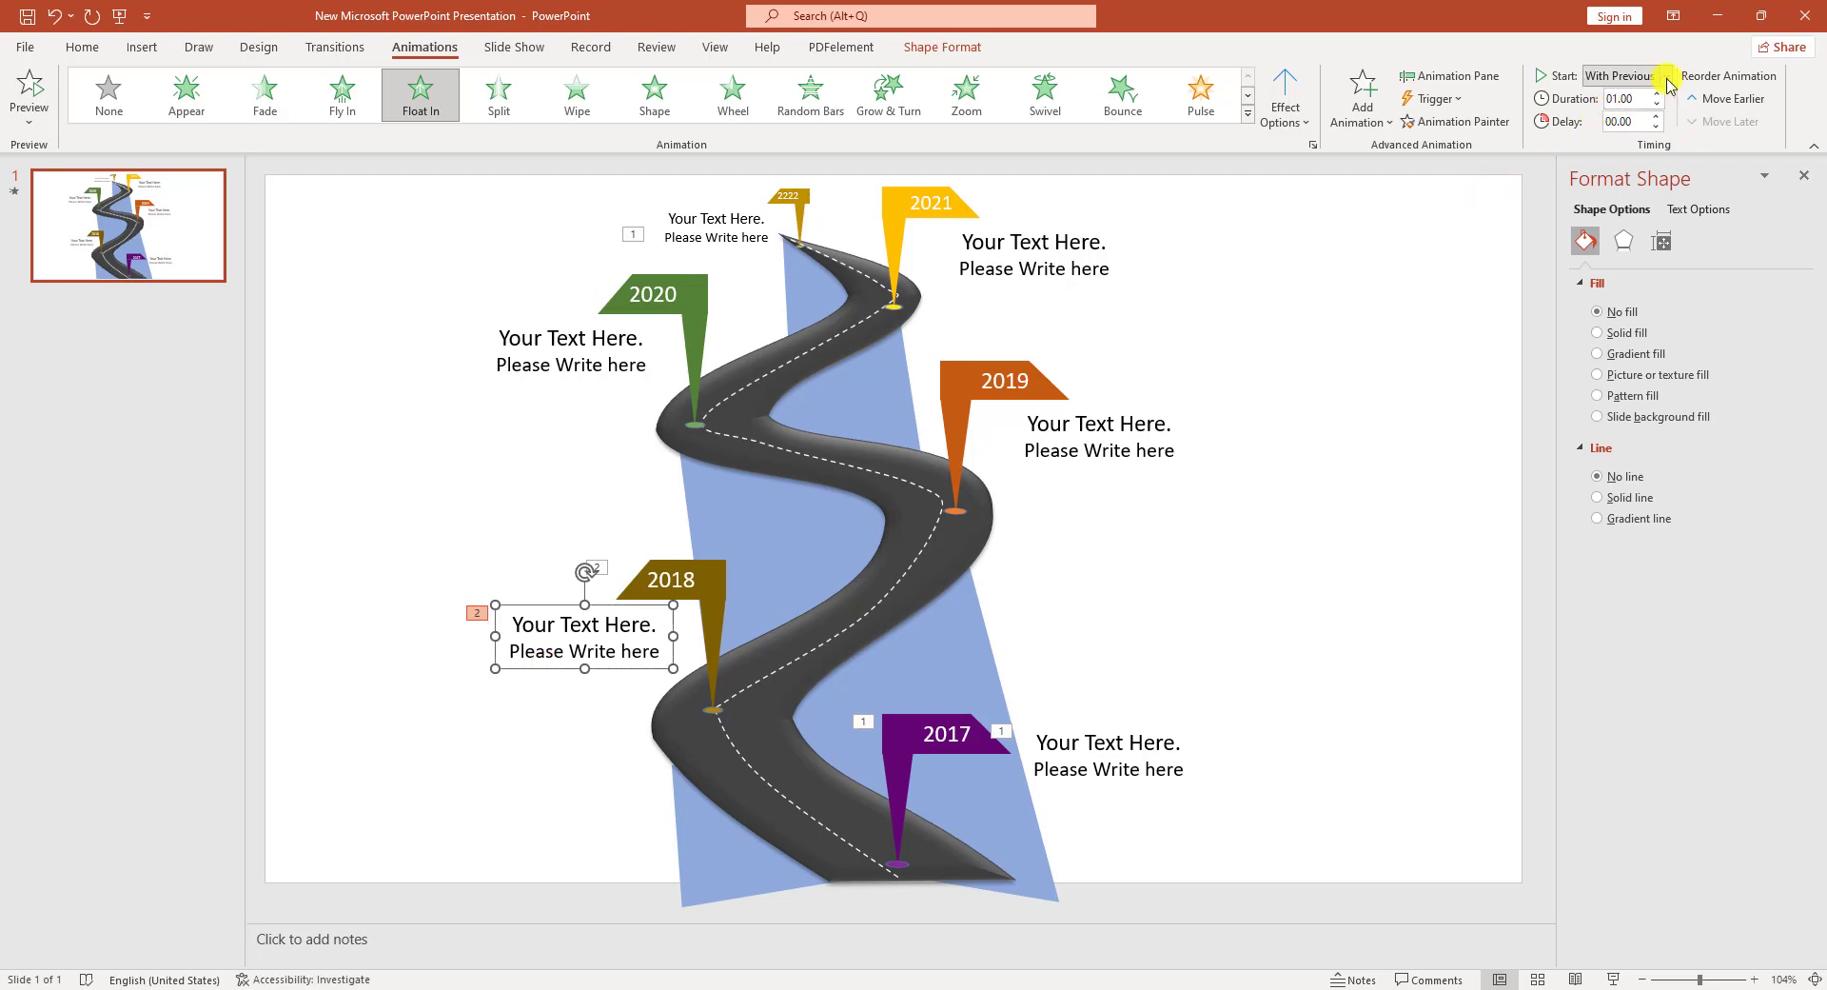
Apply Float In to the 2019 caption, 2020 flag and 2021 caption, the last With Previous.
left_click(1012, 448)
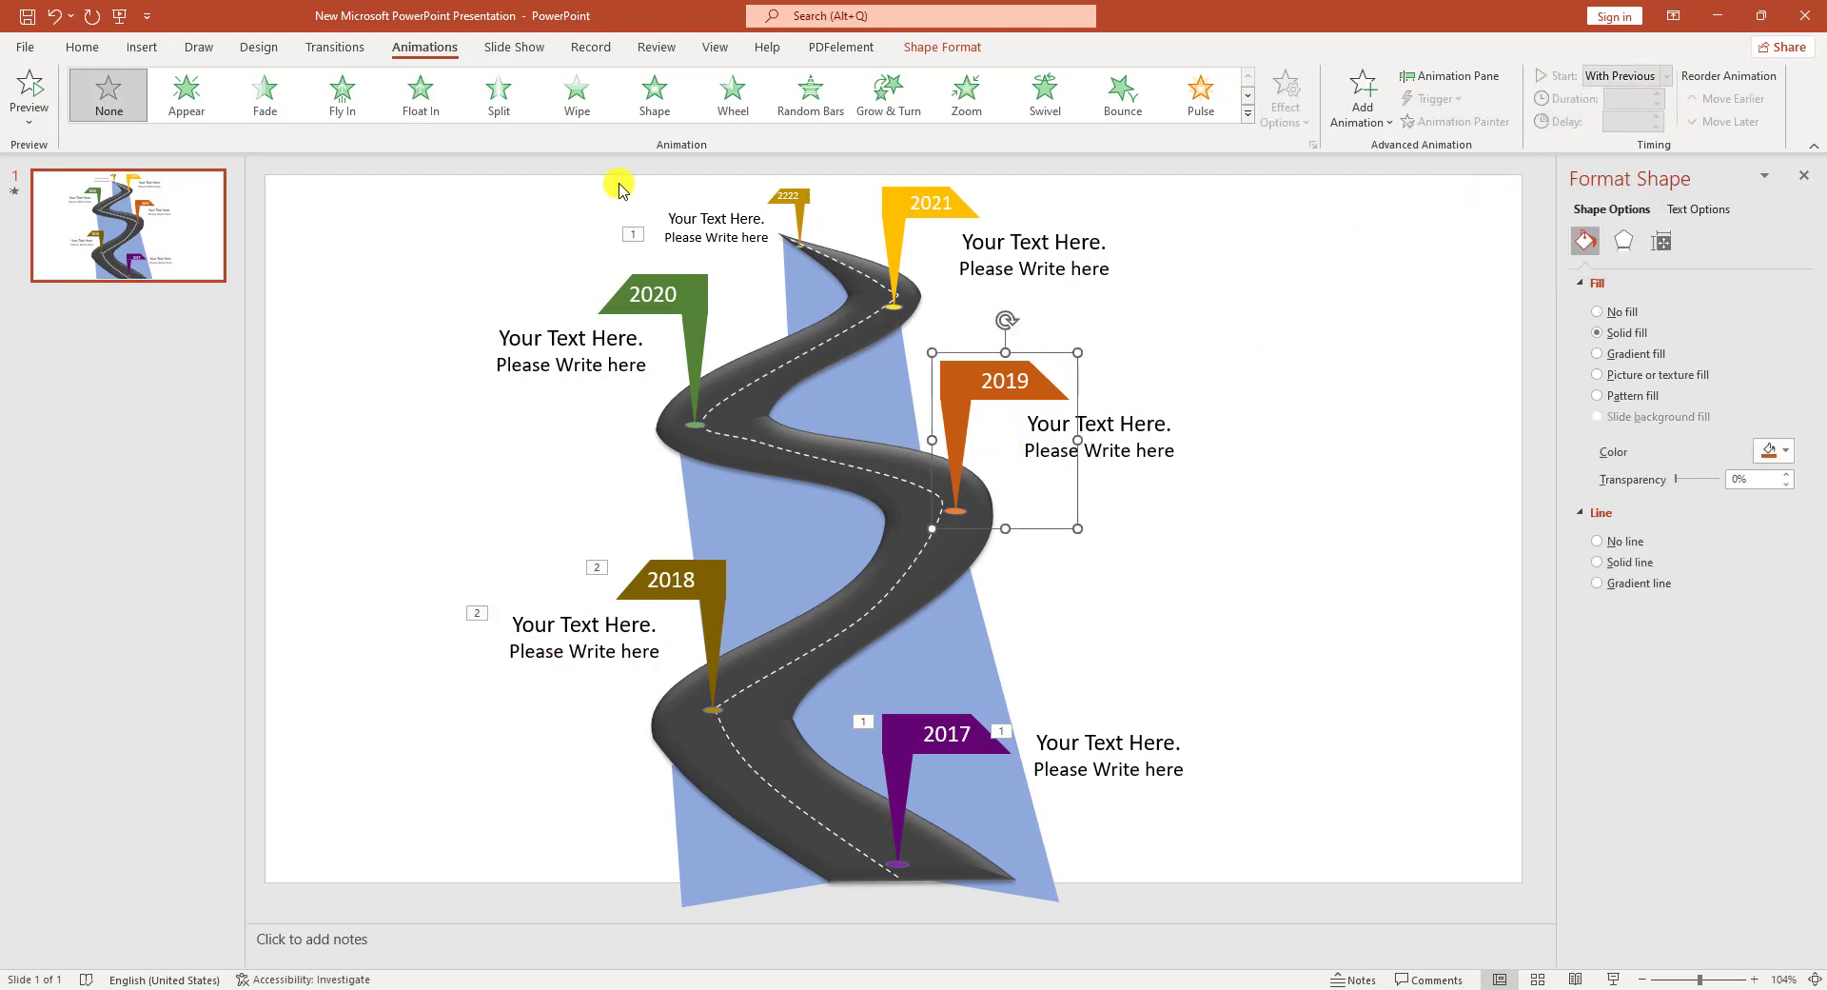
left_click(420, 105)
left_click(702, 400)
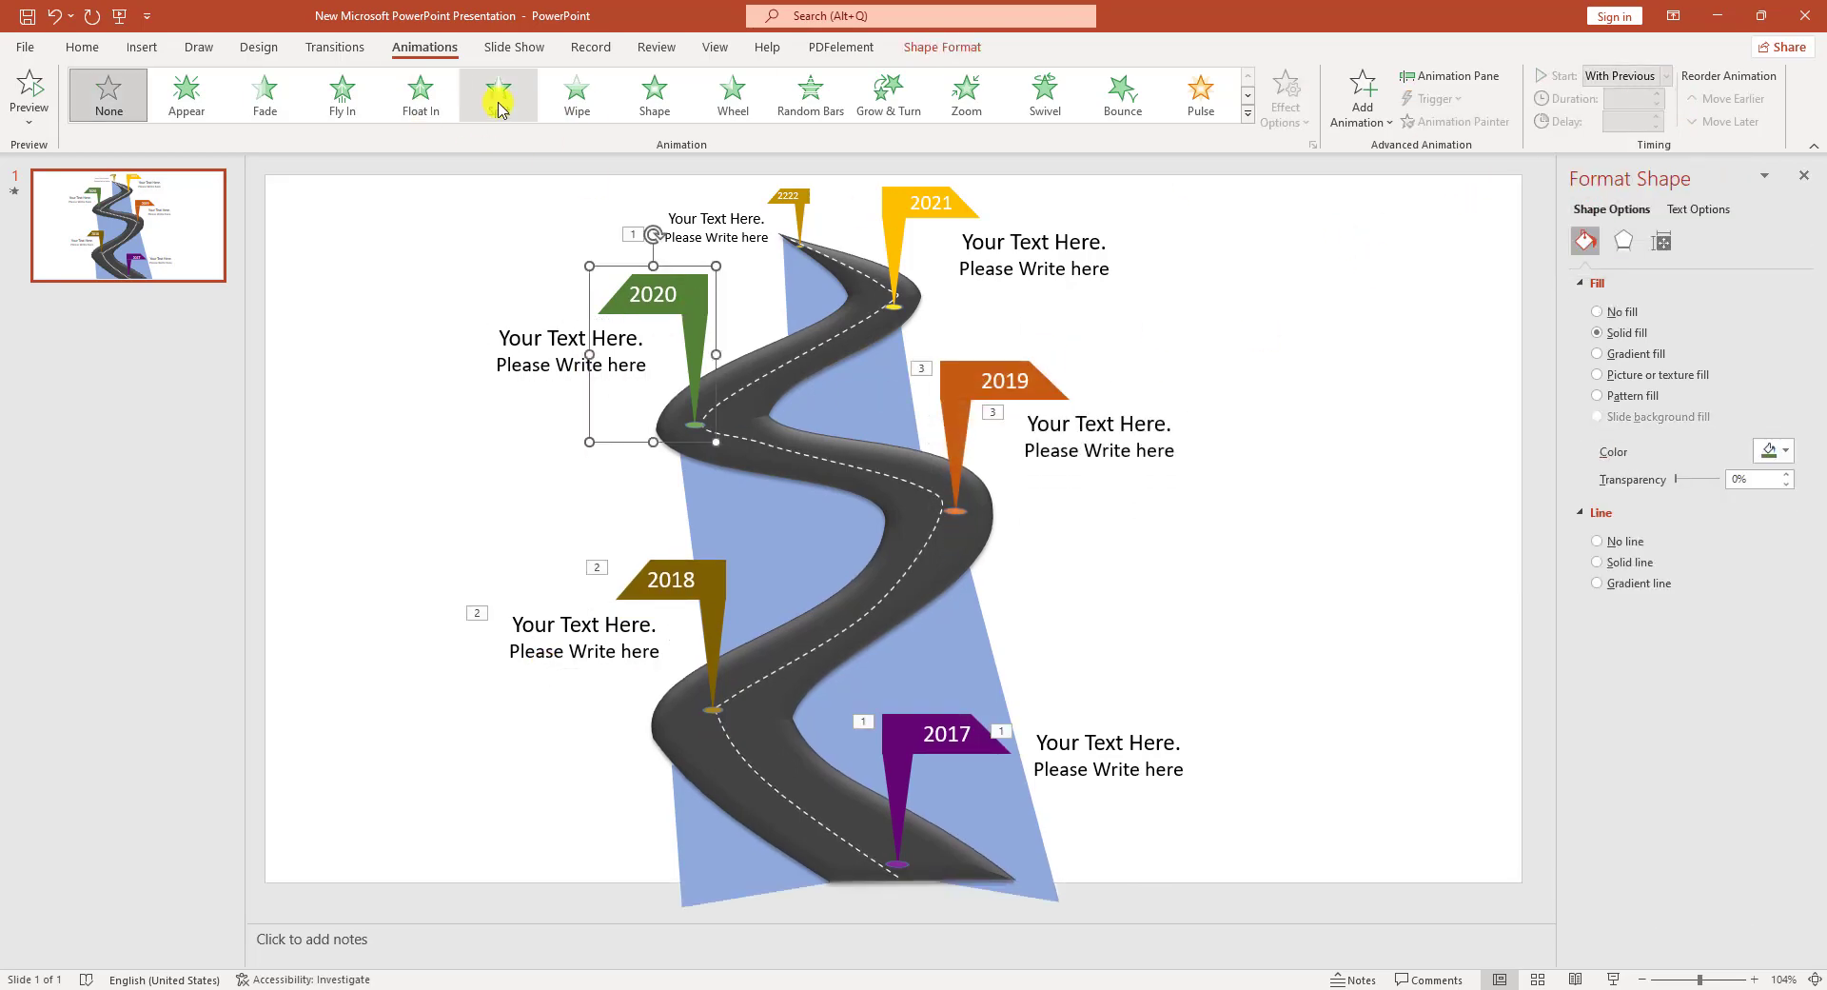
left_click(420, 95)
left_click(1034, 255)
left_click(419, 95)
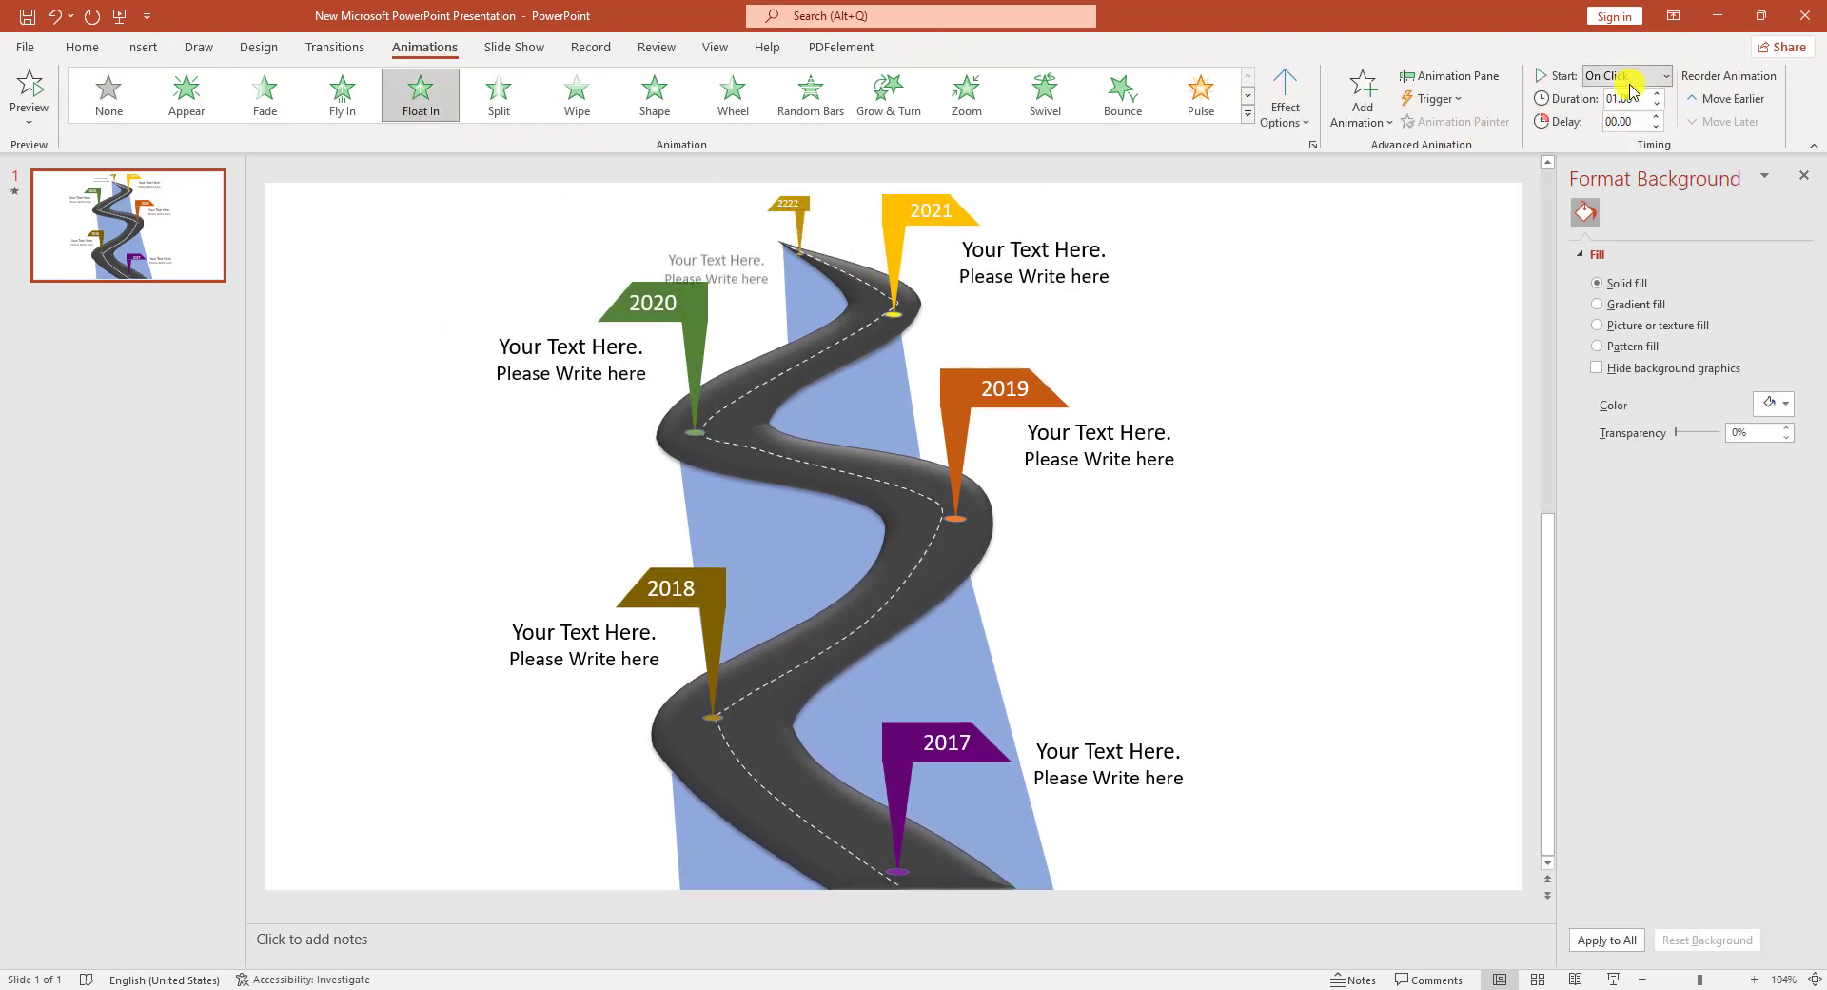
left_click(1666, 76)
left_click(1639, 119)
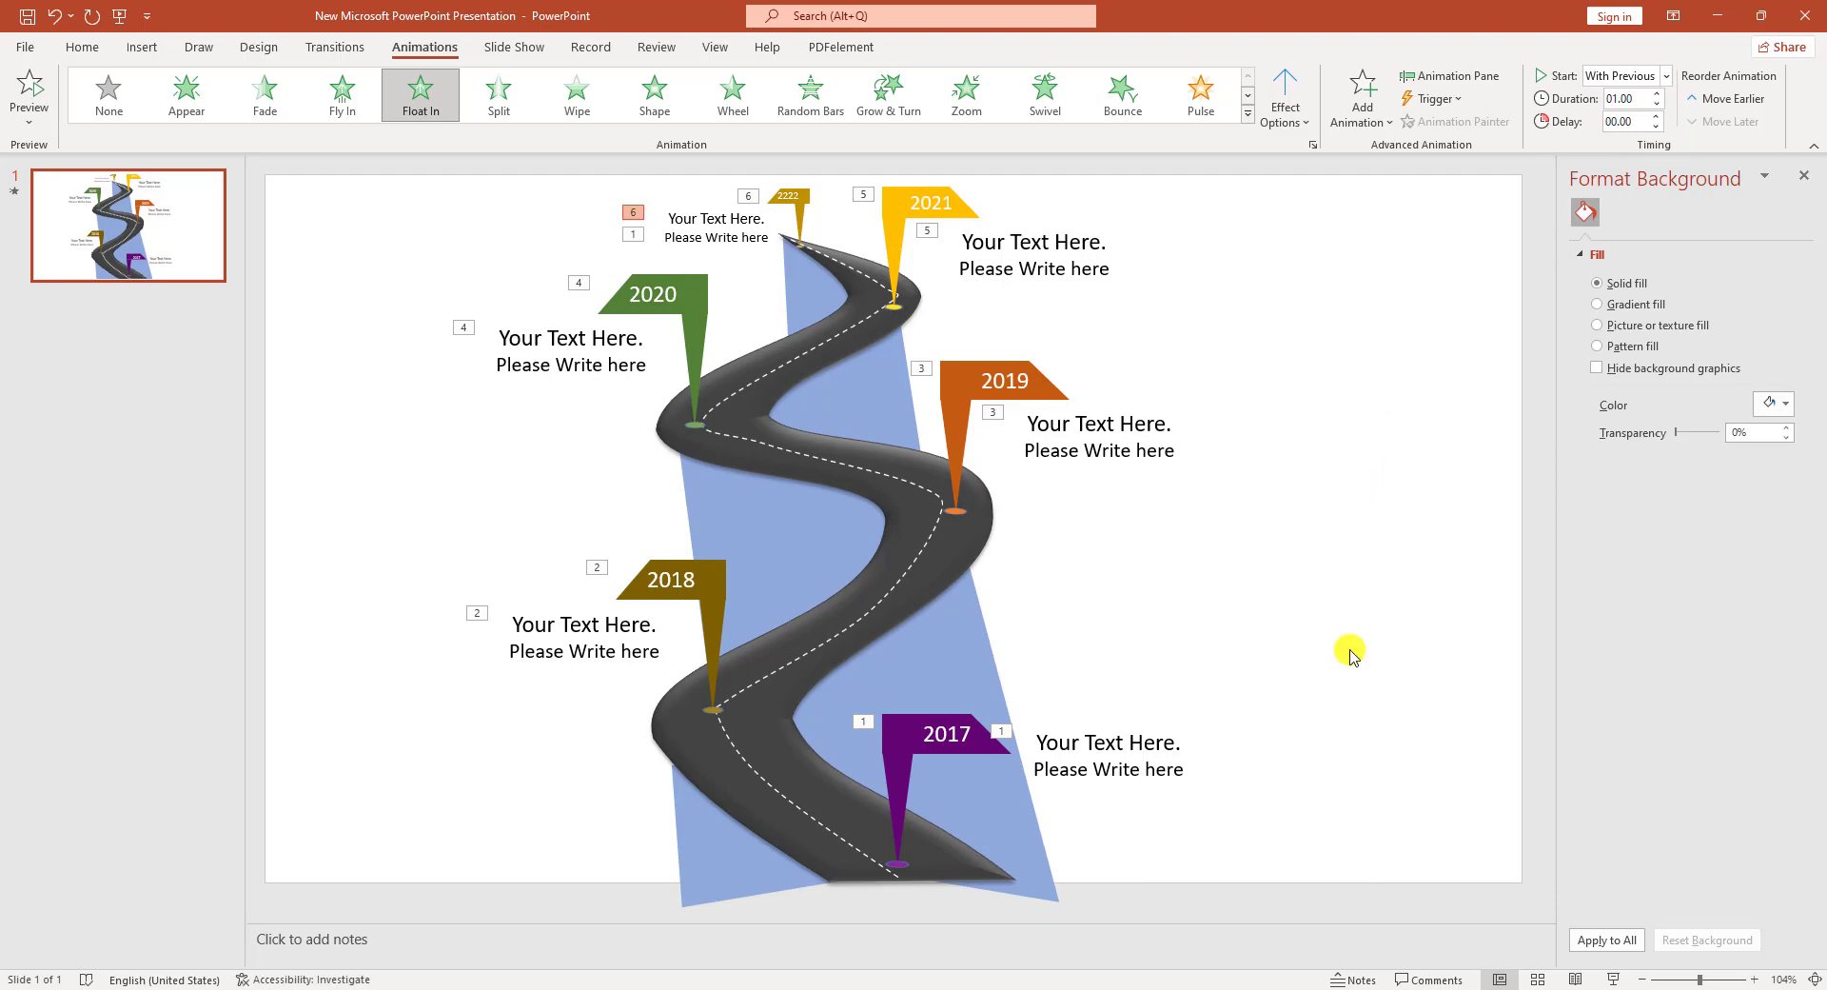